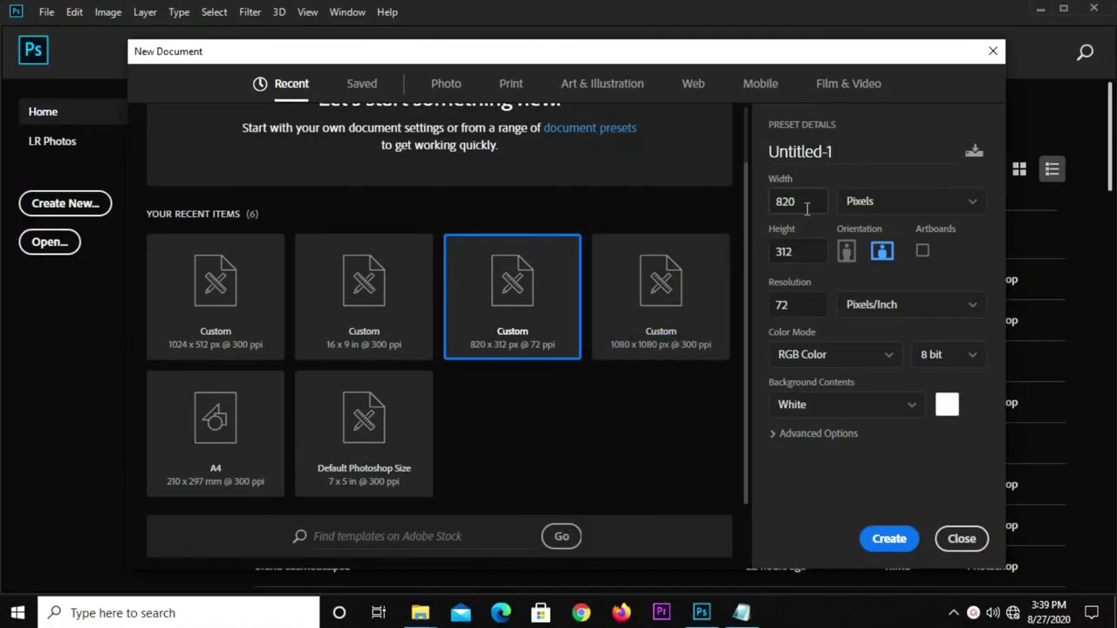
- Create a blank white 820 × 312 px document, Untitled-1
left_click(807, 208)
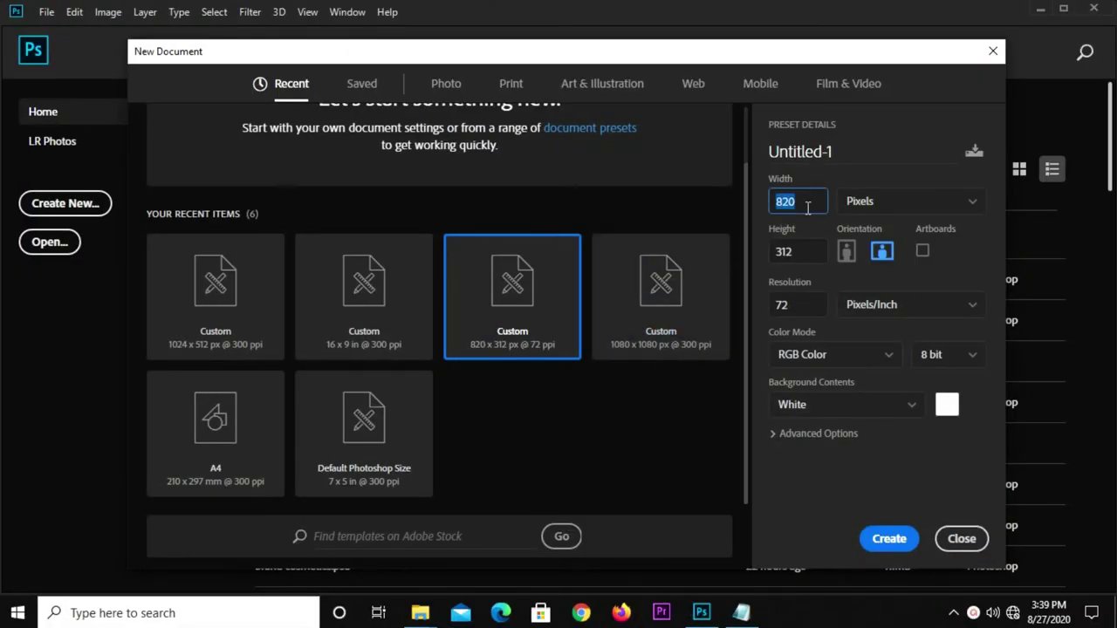
left_click(794, 258)
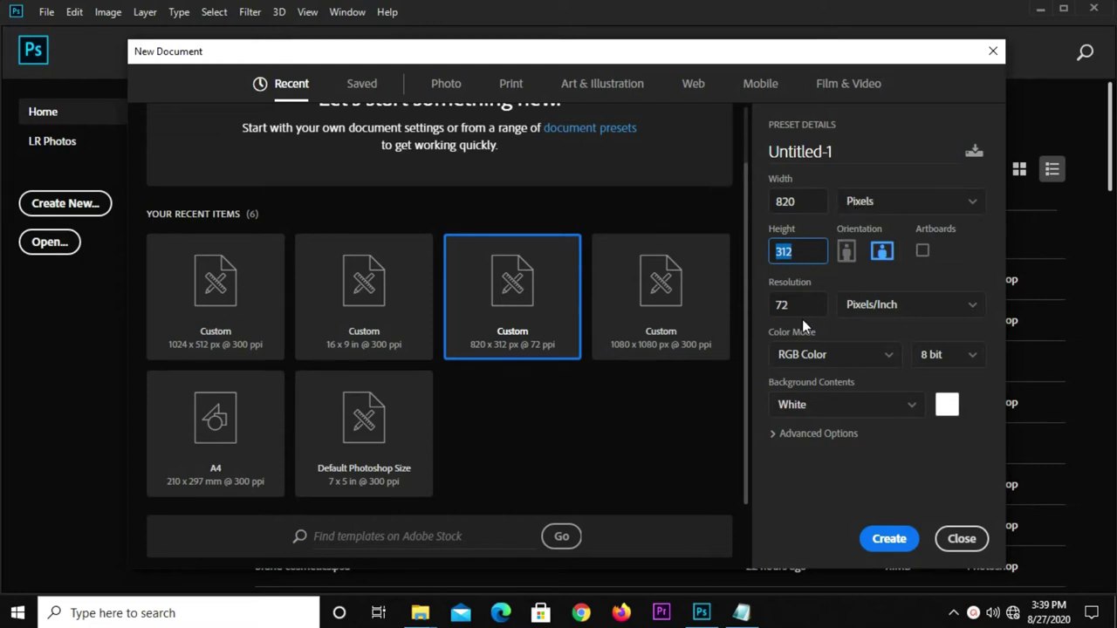
left_click(886, 539)
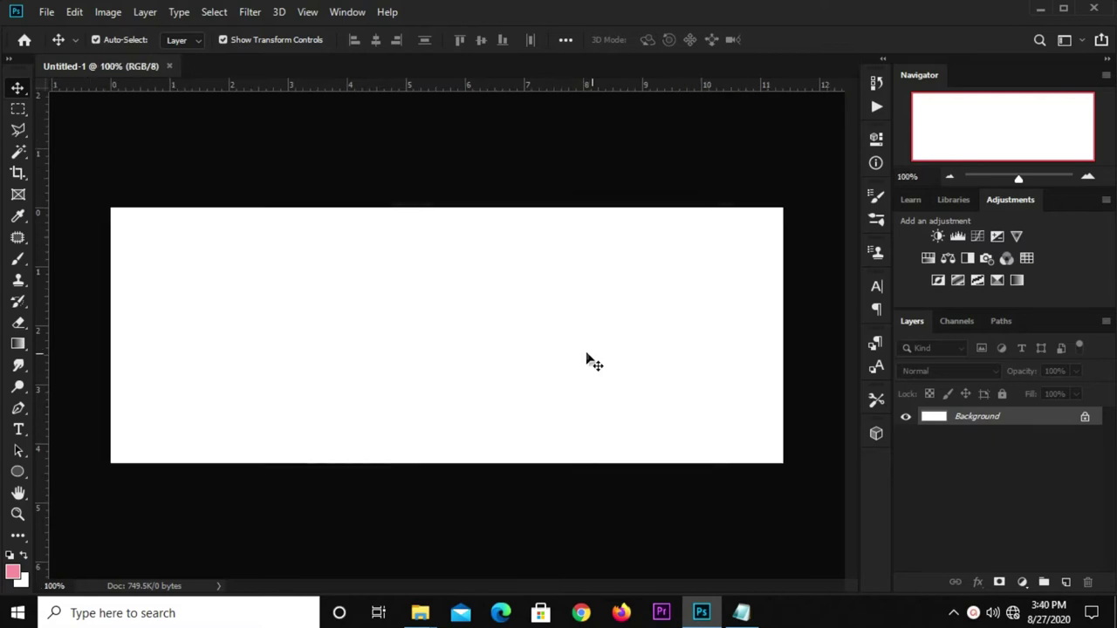
- Add a Solid Color fill layer in hex c13a4e, copied from the Notepad colour notes
left_click(1023, 582)
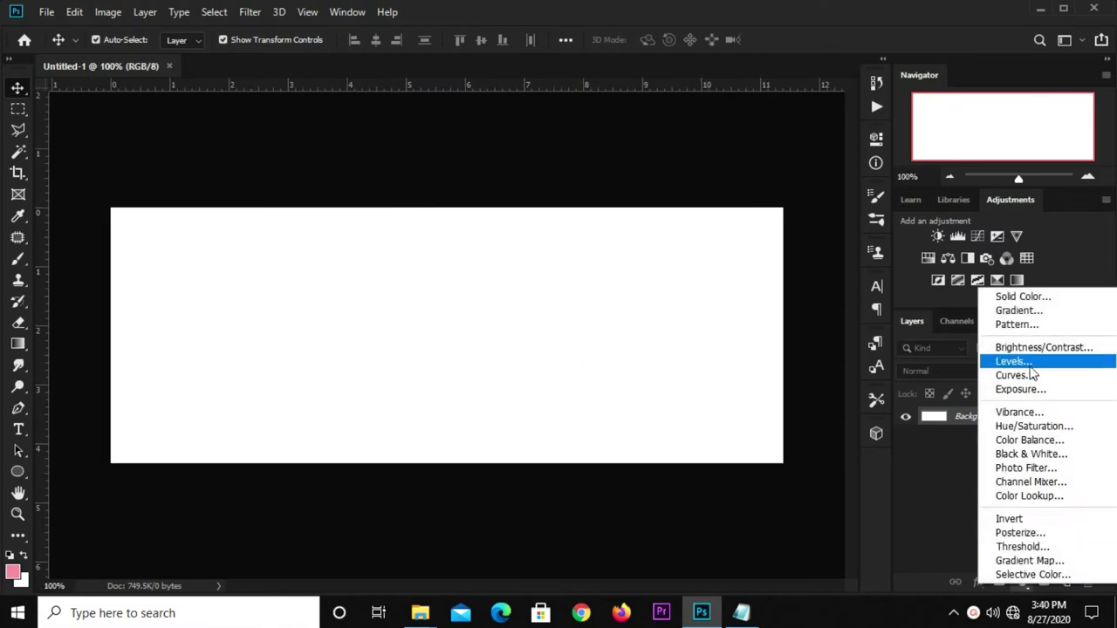
left_click(1023, 298)
left_click(741, 612)
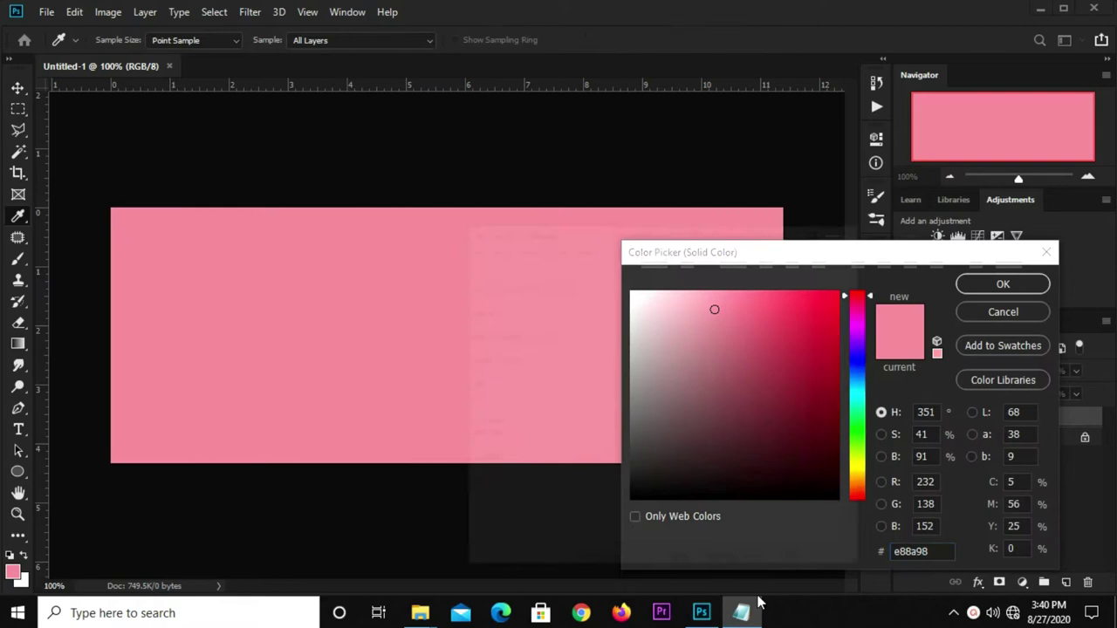
left_click_drag(431, 353, 391, 353)
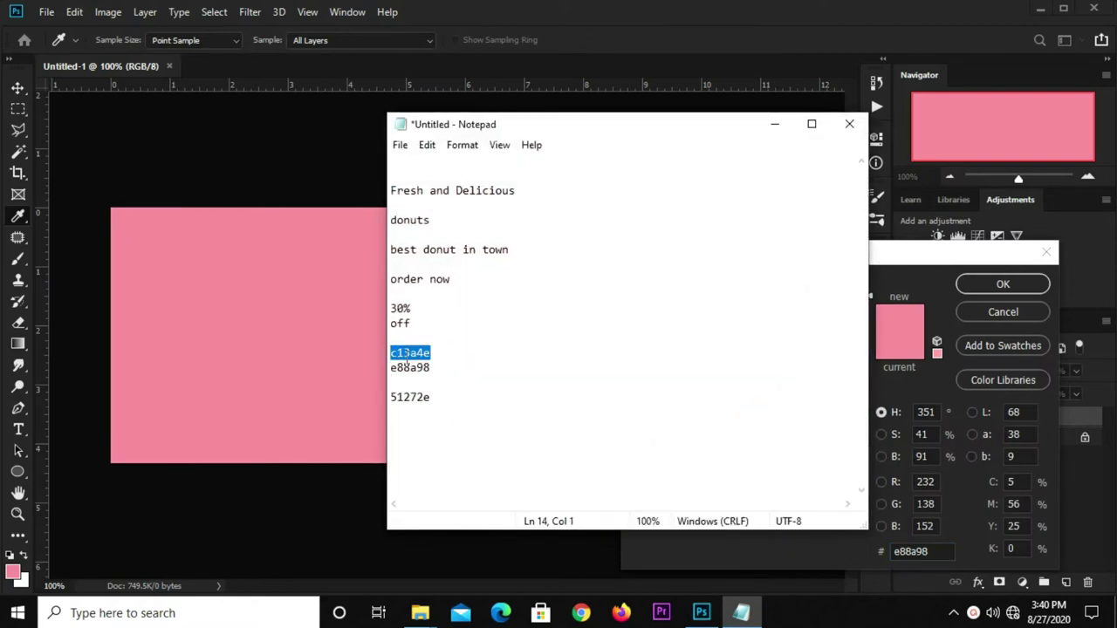
right_click(407, 358)
left_click(458, 164)
left_click(910, 551)
right_click(910, 551)
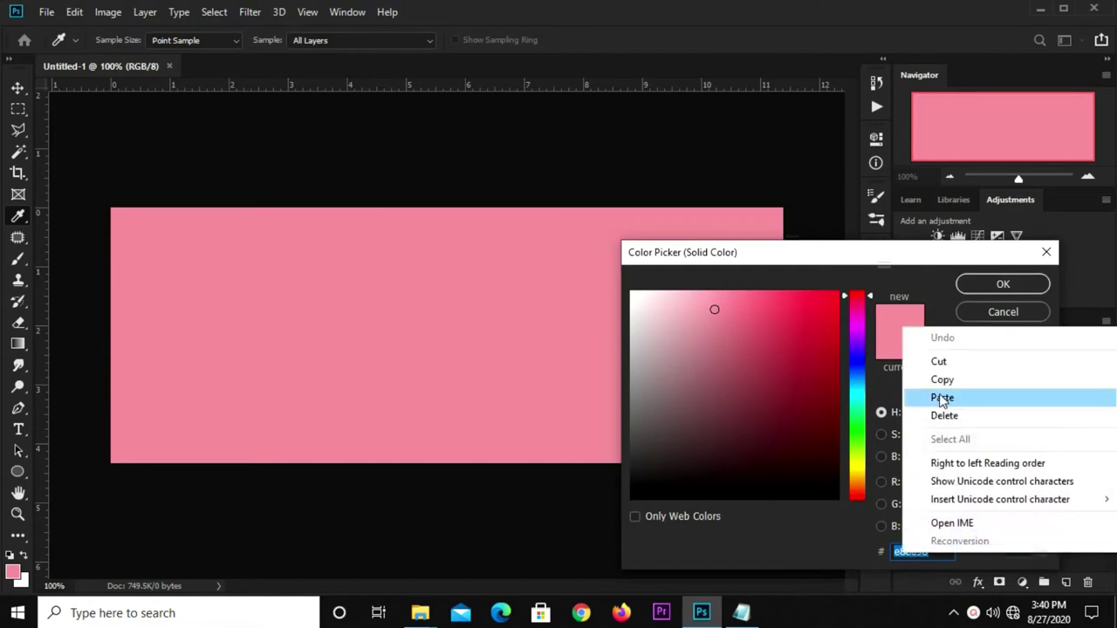
left_click(938, 397)
left_click(974, 281)
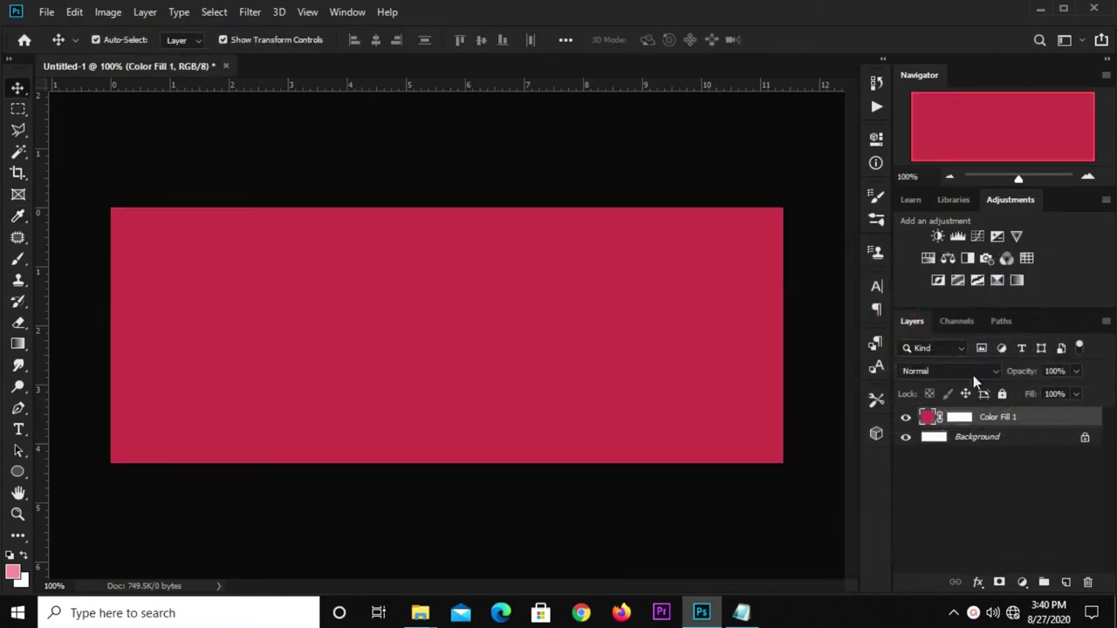
- On a new layer, paint a pink e88a98 glow at the canvas centre with a 600 px brush
left_click(1065, 582)
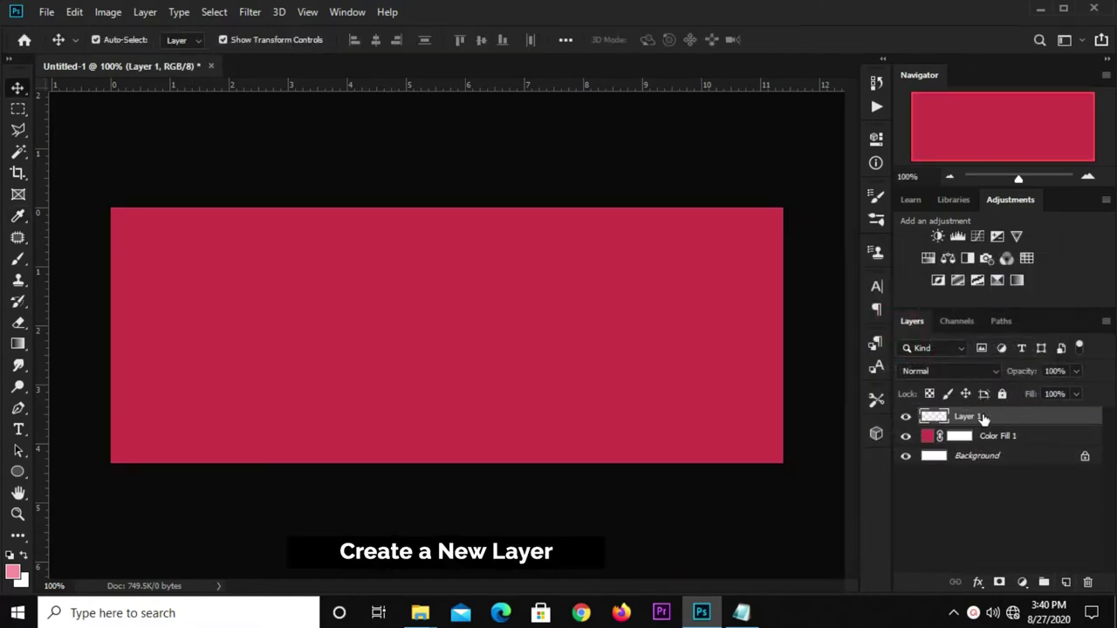
left_click(17, 259)
right_click(19, 257)
left_click(53, 259)
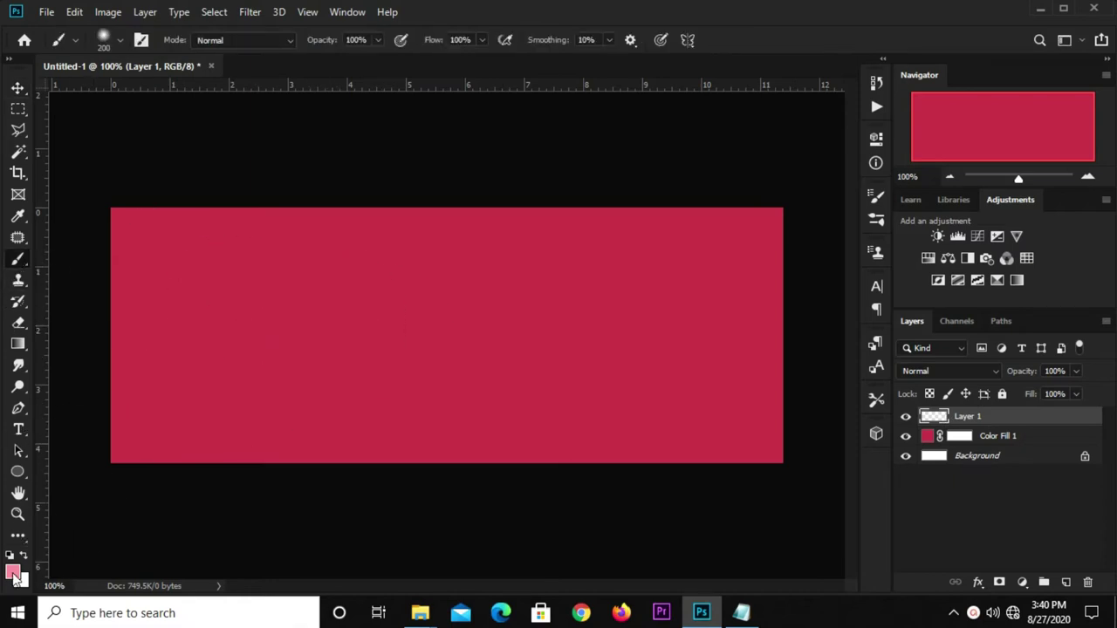
left_click(13, 573)
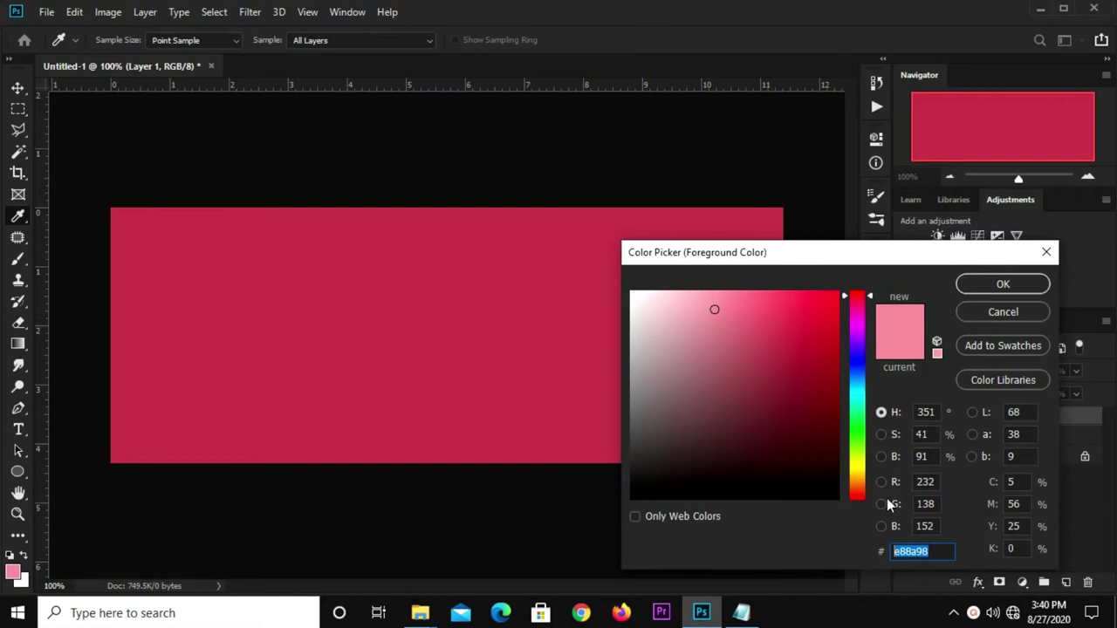
left_click(995, 284)
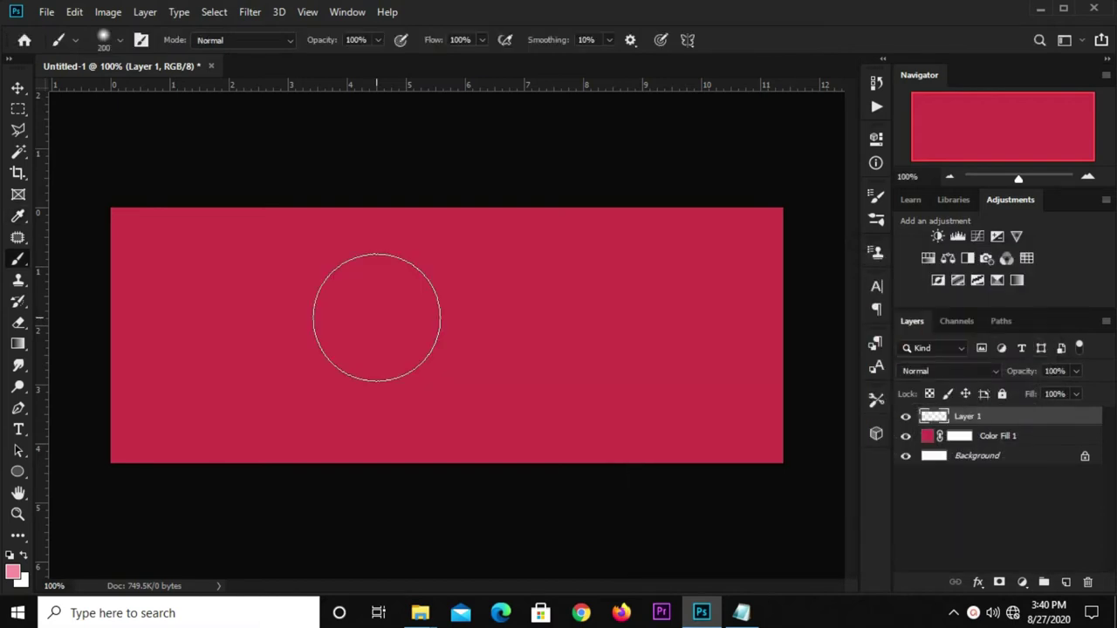
key("bracketright")
key("bracketright")
key("bracketright")
key("bracketright")
left_click(450, 326)
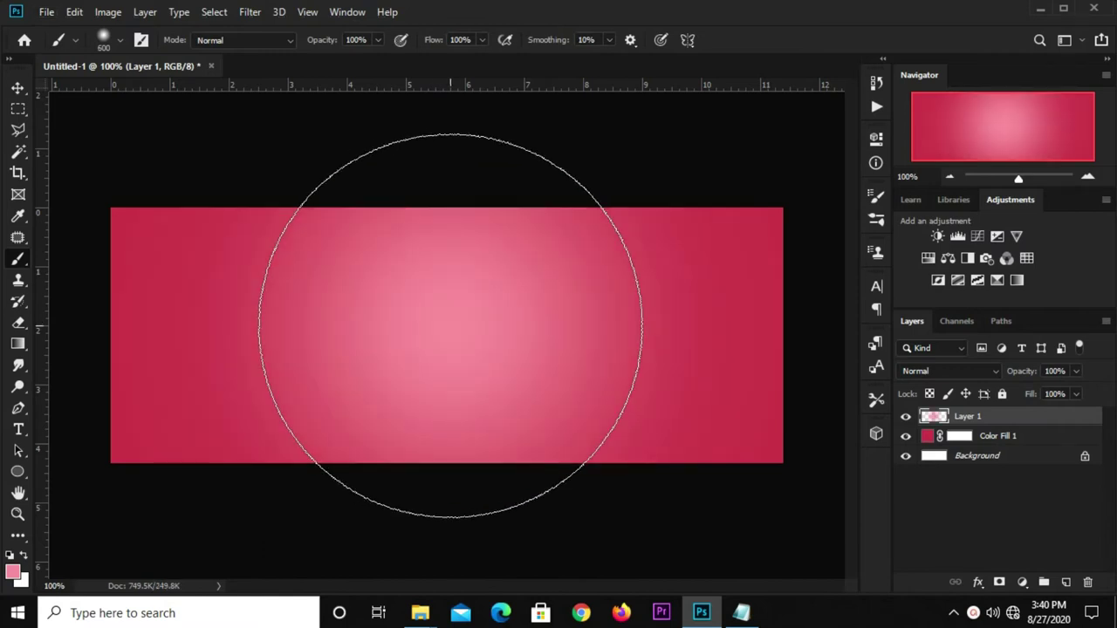
left_click(451, 325)
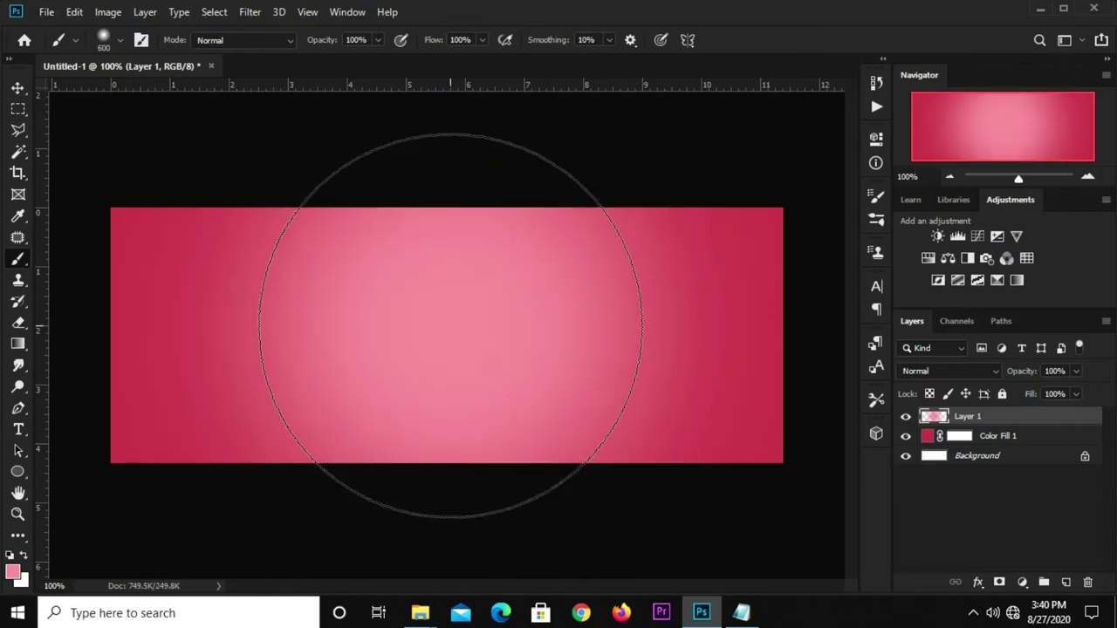
- Lower Layer 1's opacity to 65% to soften the pink glow
key("v")
left_click(1078, 372)
left_click_drag(1077, 394, 1047, 397)
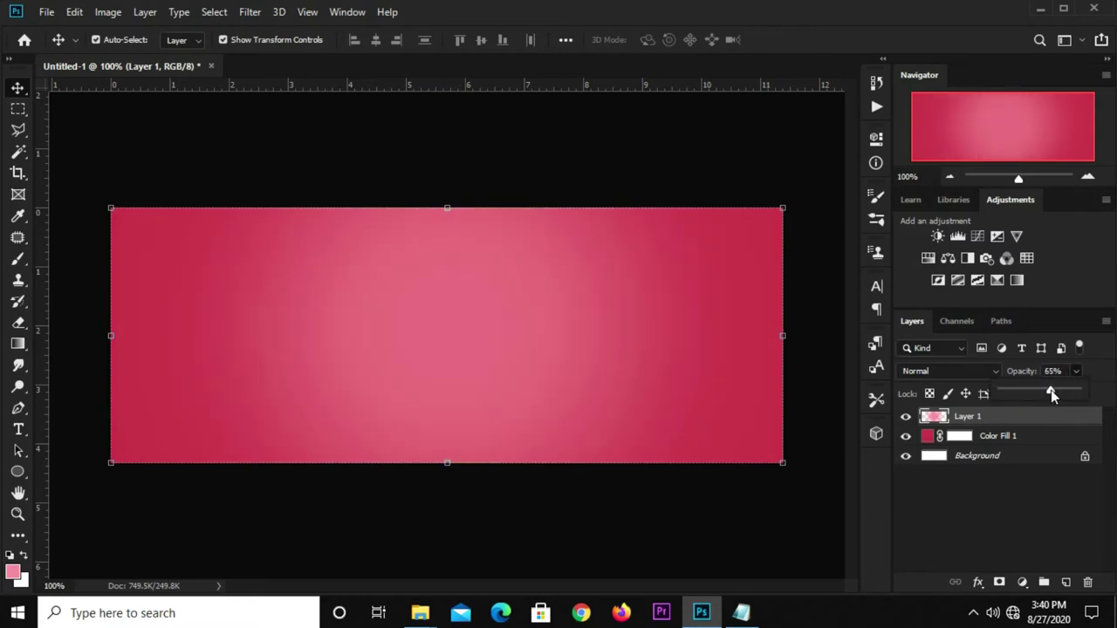
left_click(534, 145)
left_click(513, 168)
left_click(45, 12)
mouse_move(77, 109)
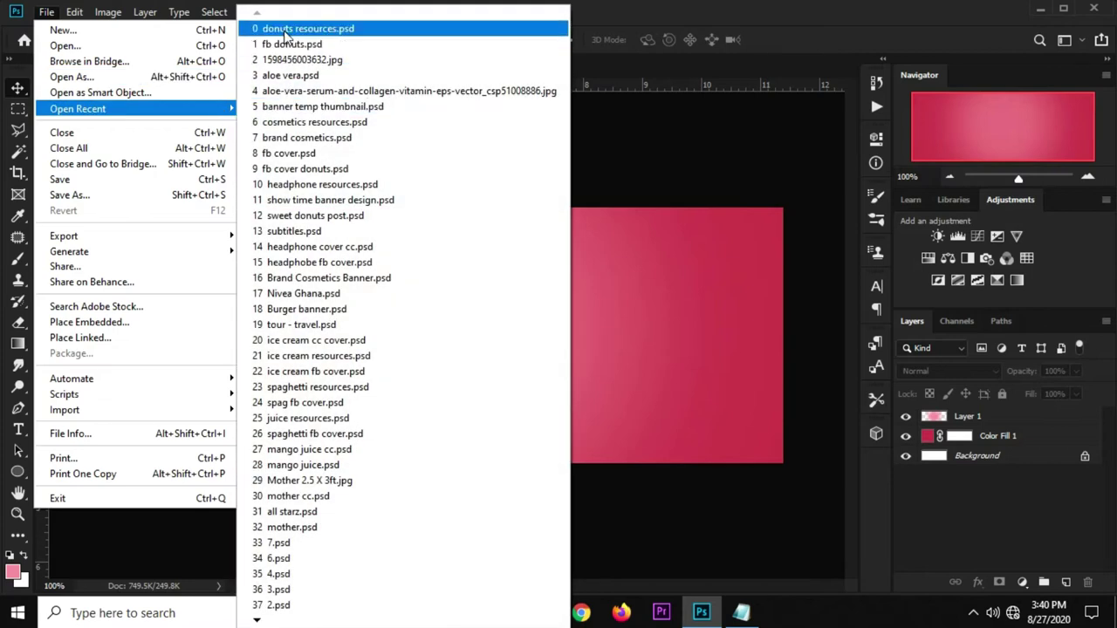
- Open recent file donuts resources.psd, then show and select the Ray-PNG-Free-Download layer
left_click(285, 31)
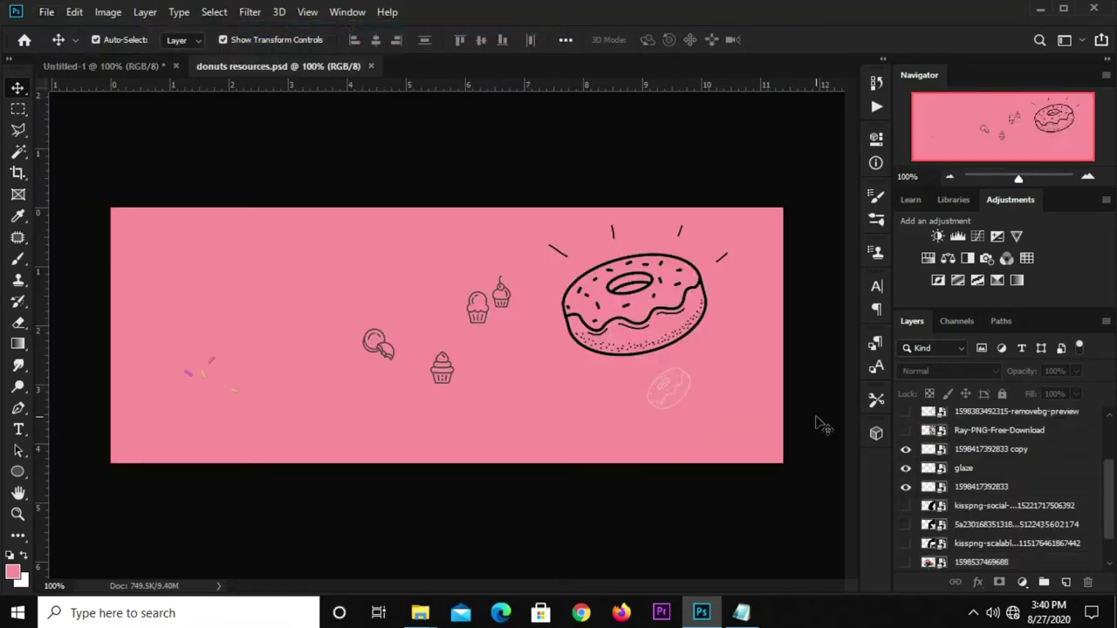
left_click(904, 430)
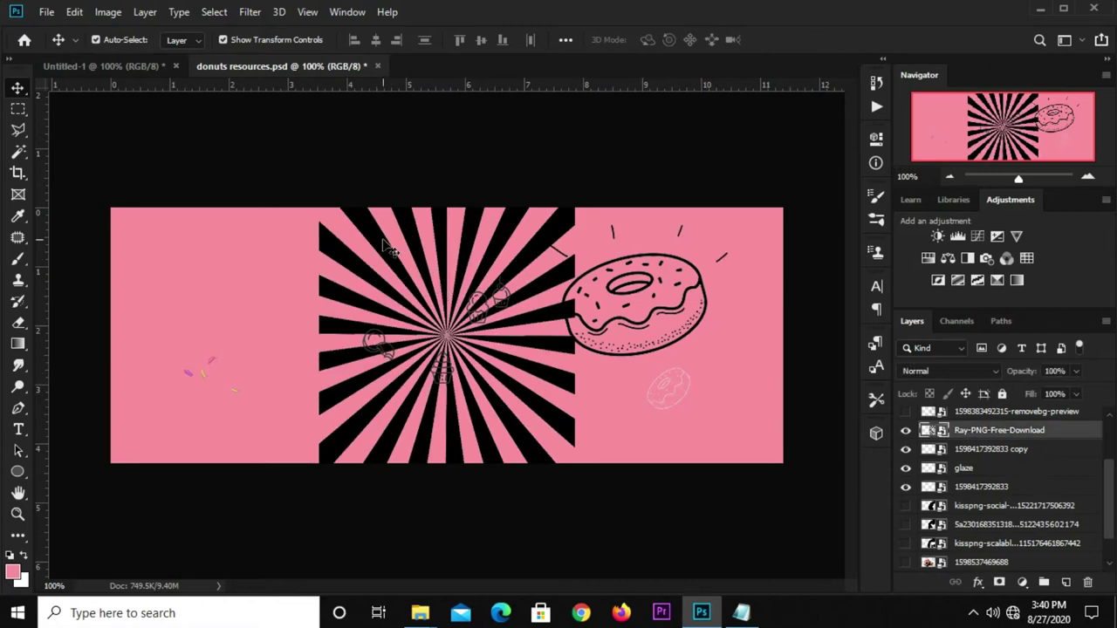
left_click(390, 253, "ctrl")
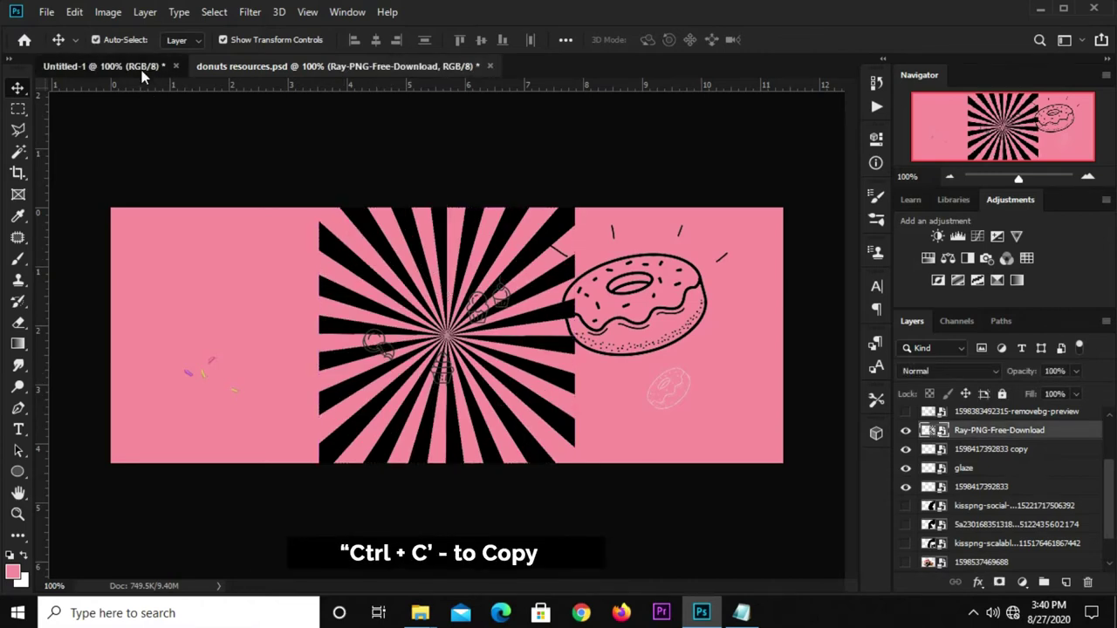
- Paste the sunburst into Untitled-1 and scale it beyond the banner's top and bottom edges
left_click(142, 67)
key("ctrl+v")
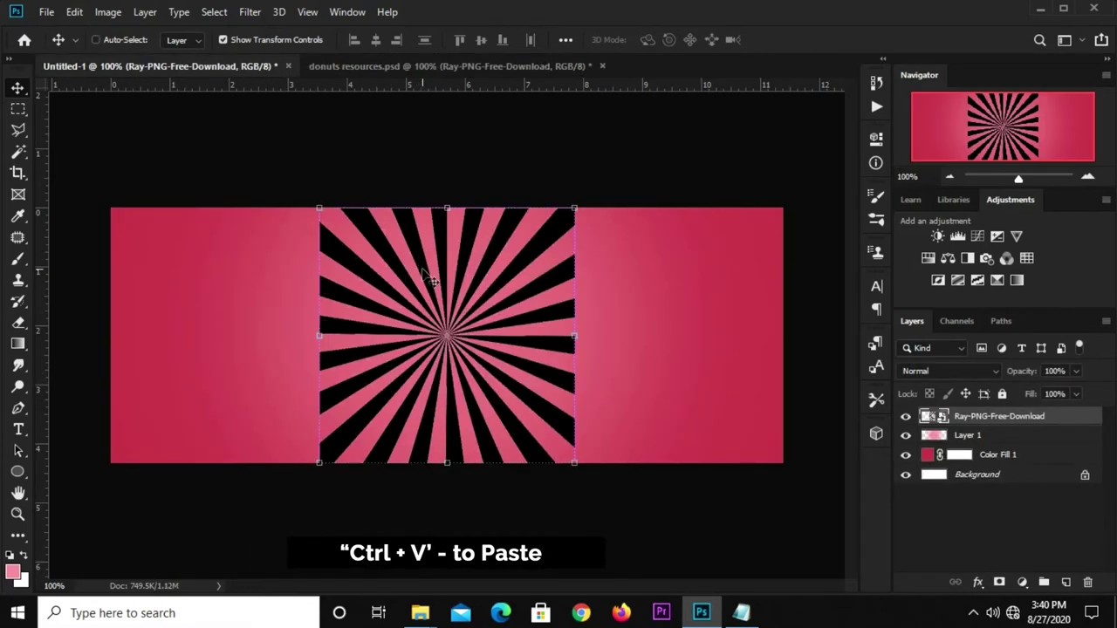
key("ctrl+t")
left_click_drag(448, 211, 447, 138)
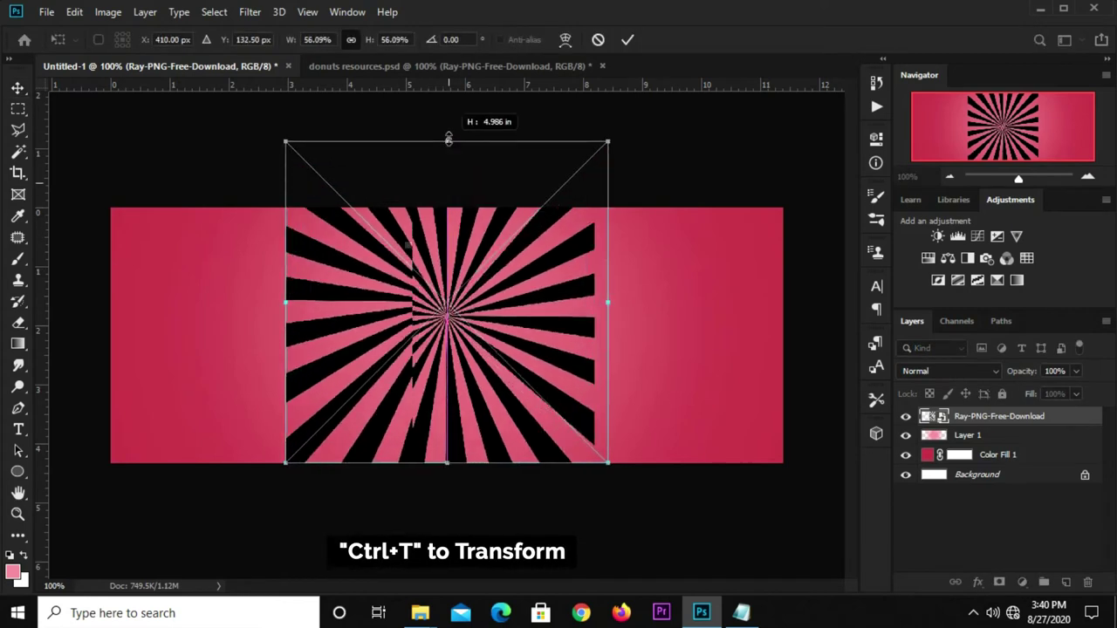
left_click_drag(450, 462, 452, 552)
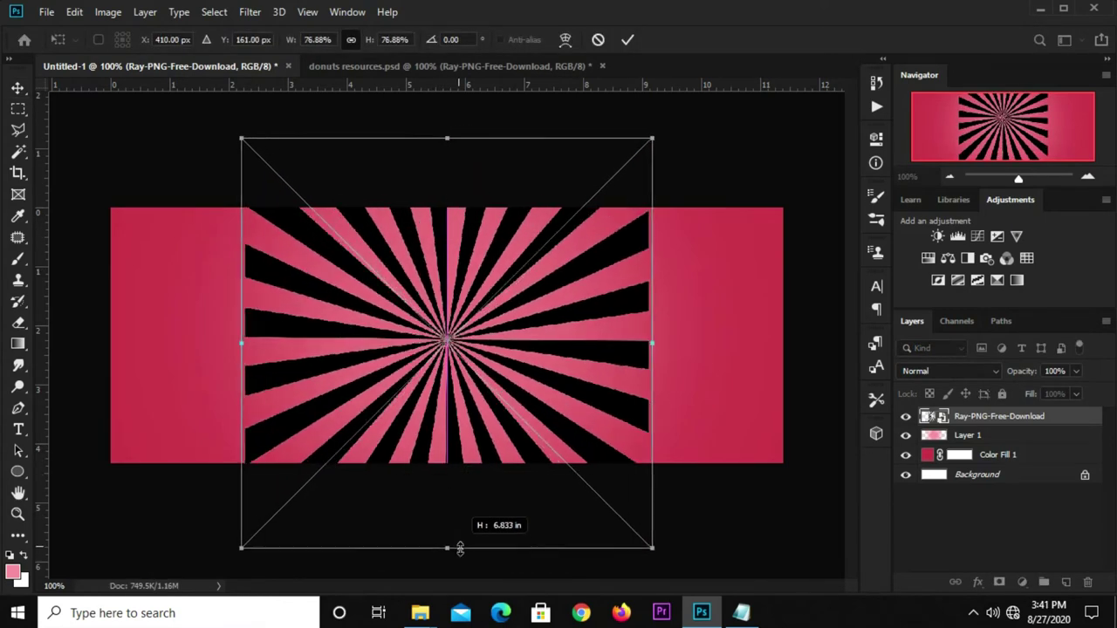
key("Return")
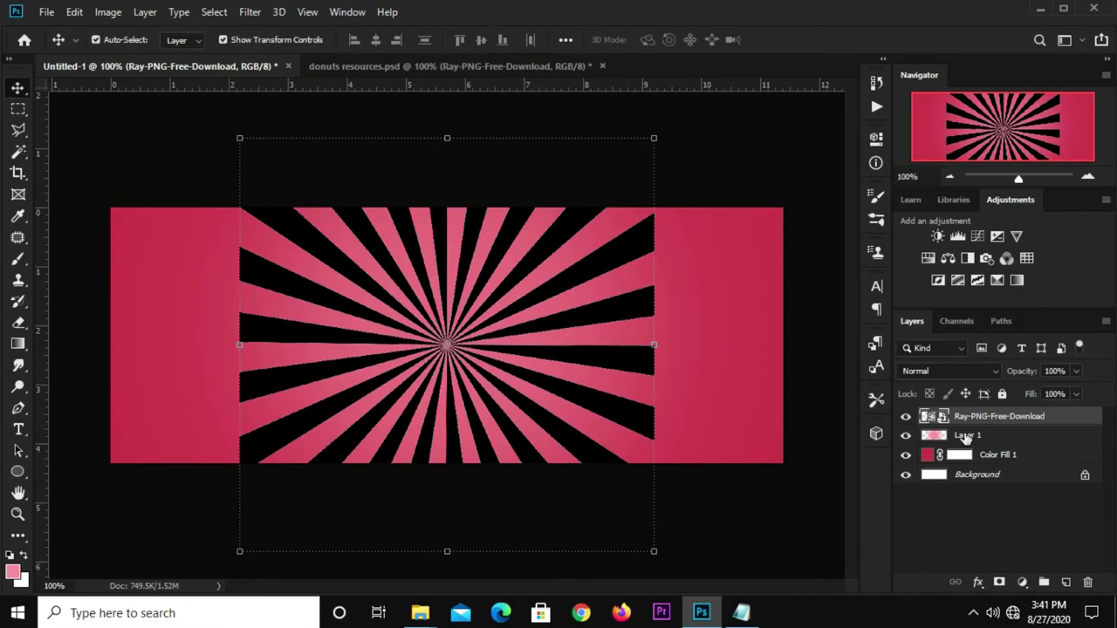
- Move the sunburst below Layer 1, invert it to white rays, and set opacity to 17%
mouse_move(965, 438)
left_mouse_down()
mouse_move(978, 403)
mouse_move(987, 436)
left_mouse_up()
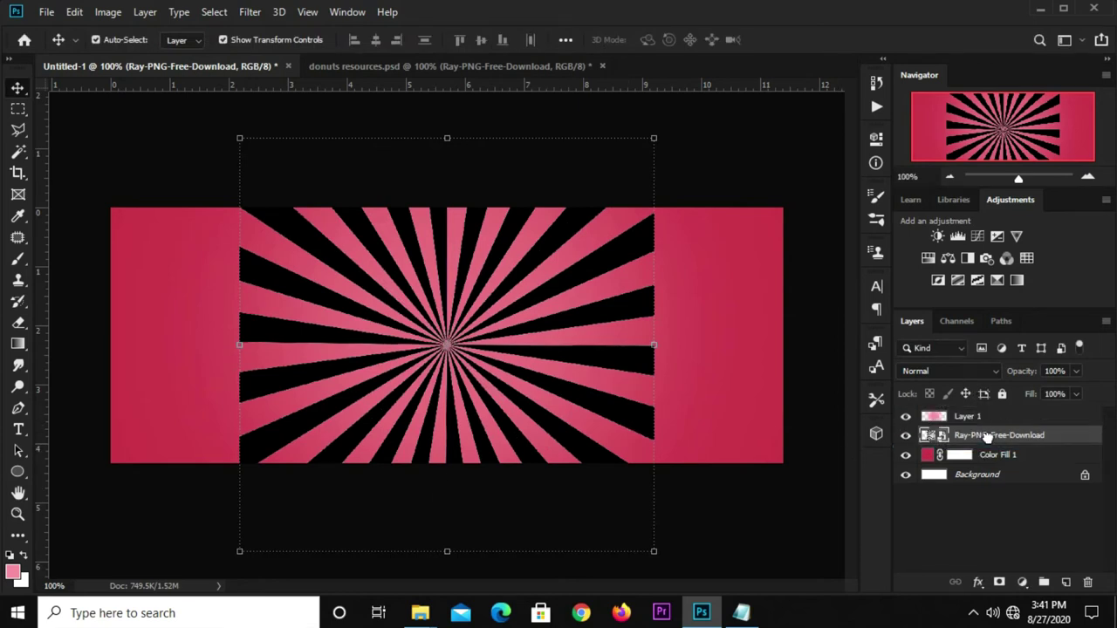
key("ctrl+i")
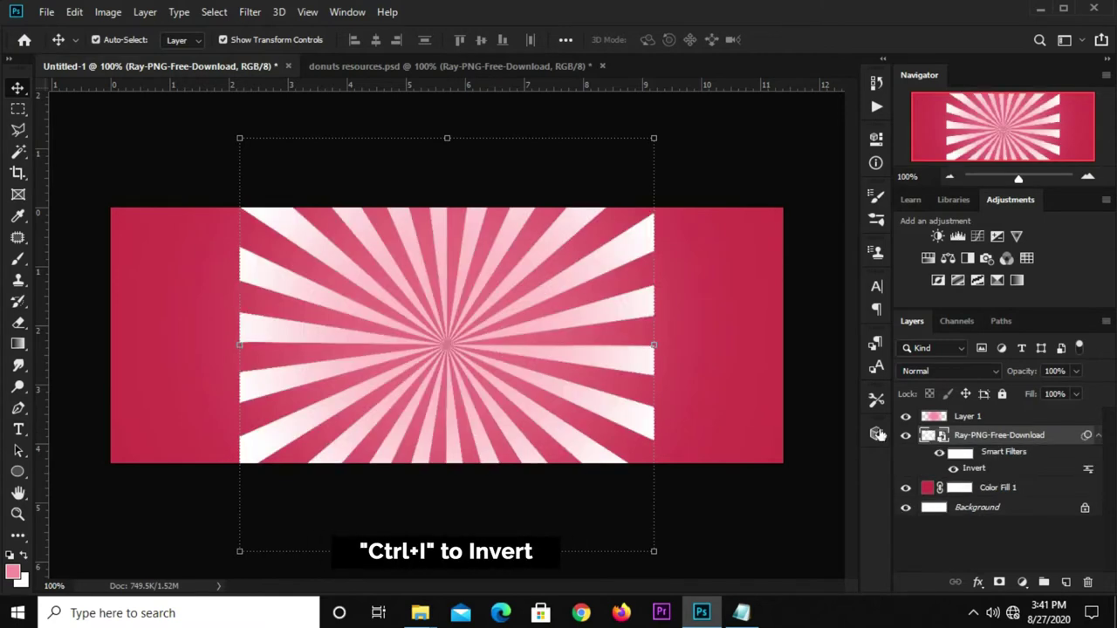
left_click(1076, 371)
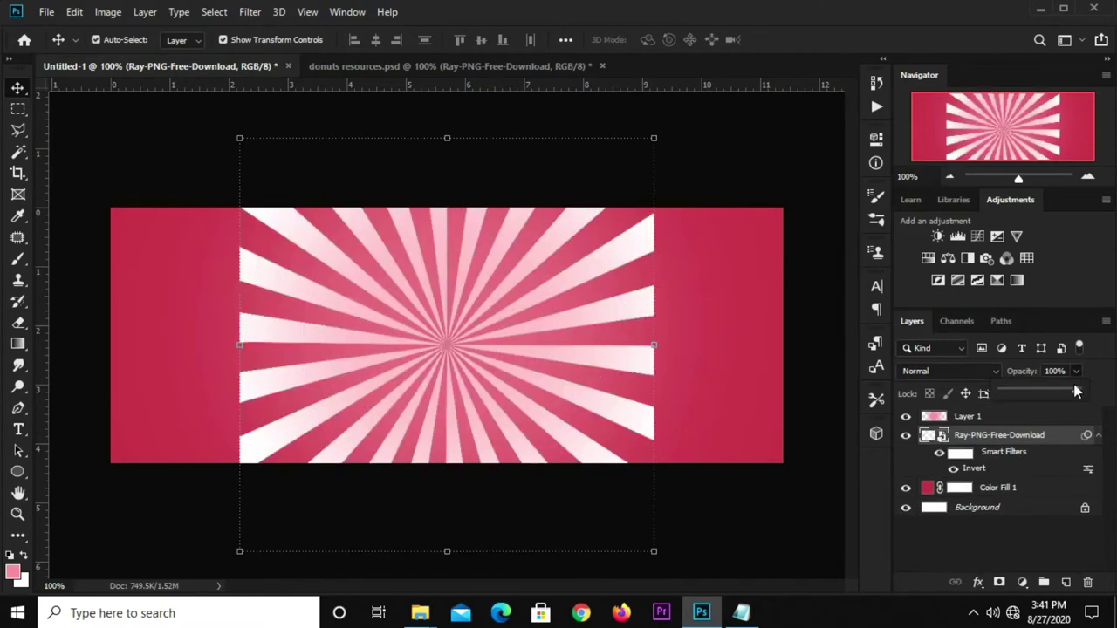
left_click_drag(1047, 393, 1016, 394)
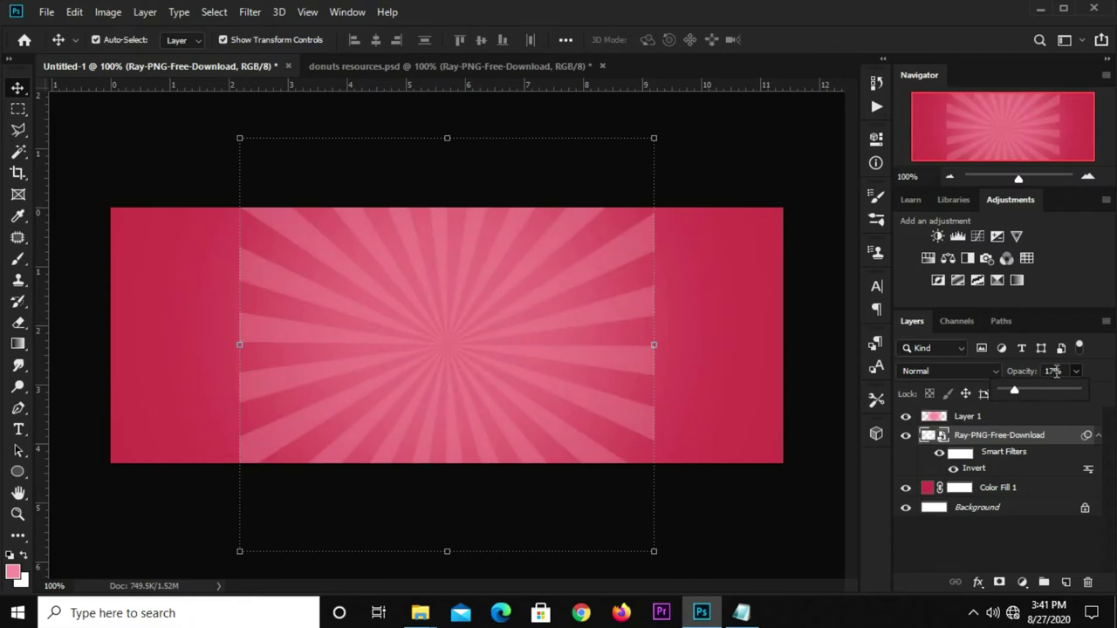
left_click(1053, 371)
- Add a layer mask to the sunburst and paint black over the hard ray edges with a smaller brush
right_click(991, 443)
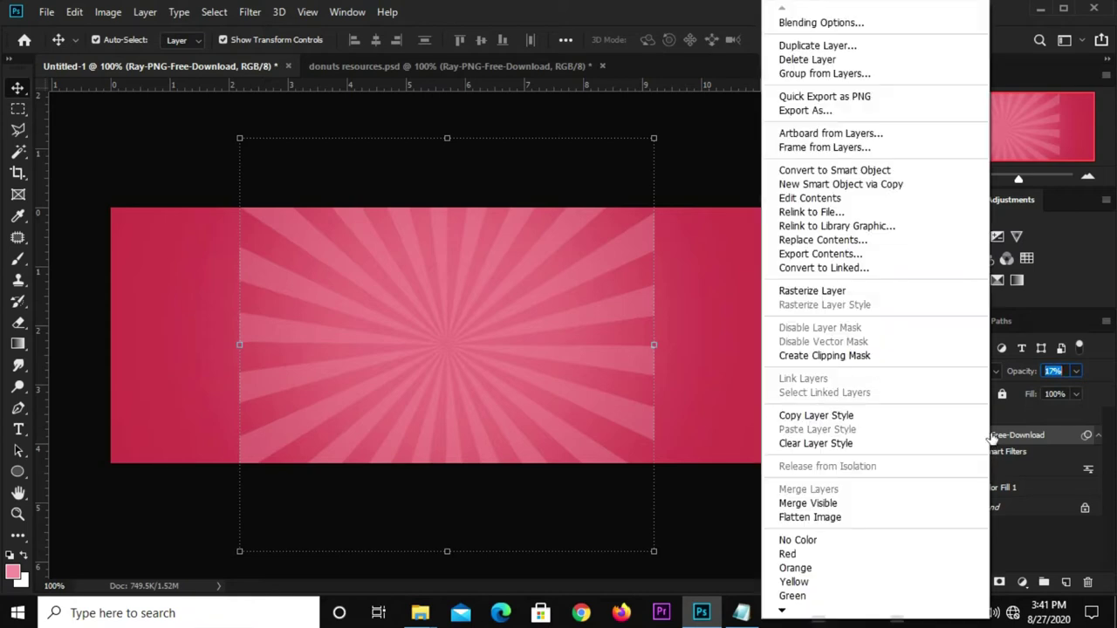
left_click(666, 202)
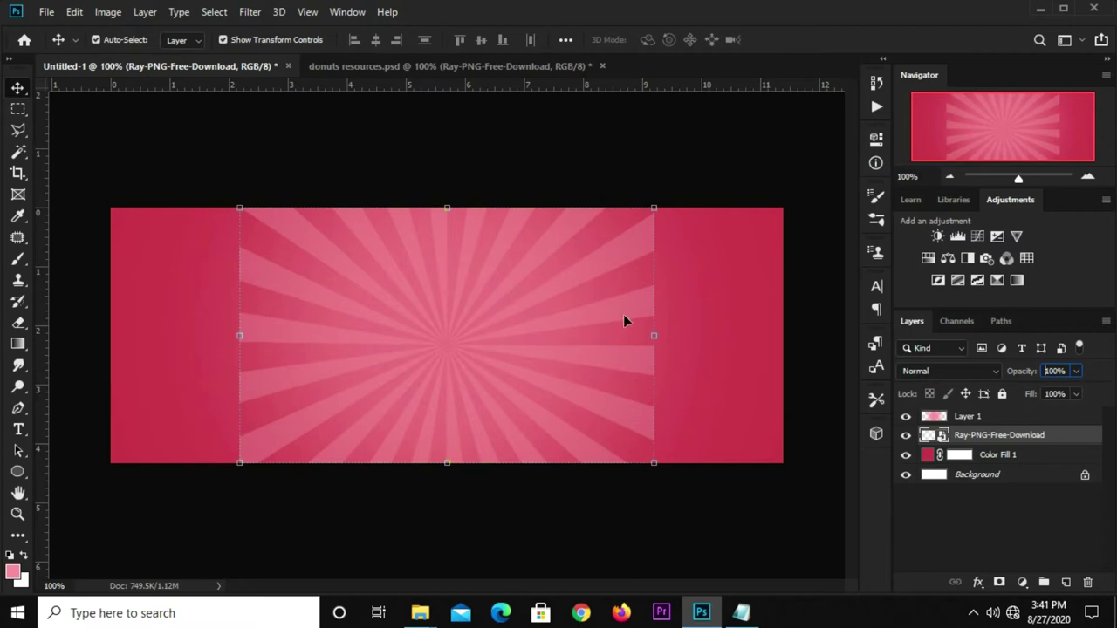
left_click(999, 582)
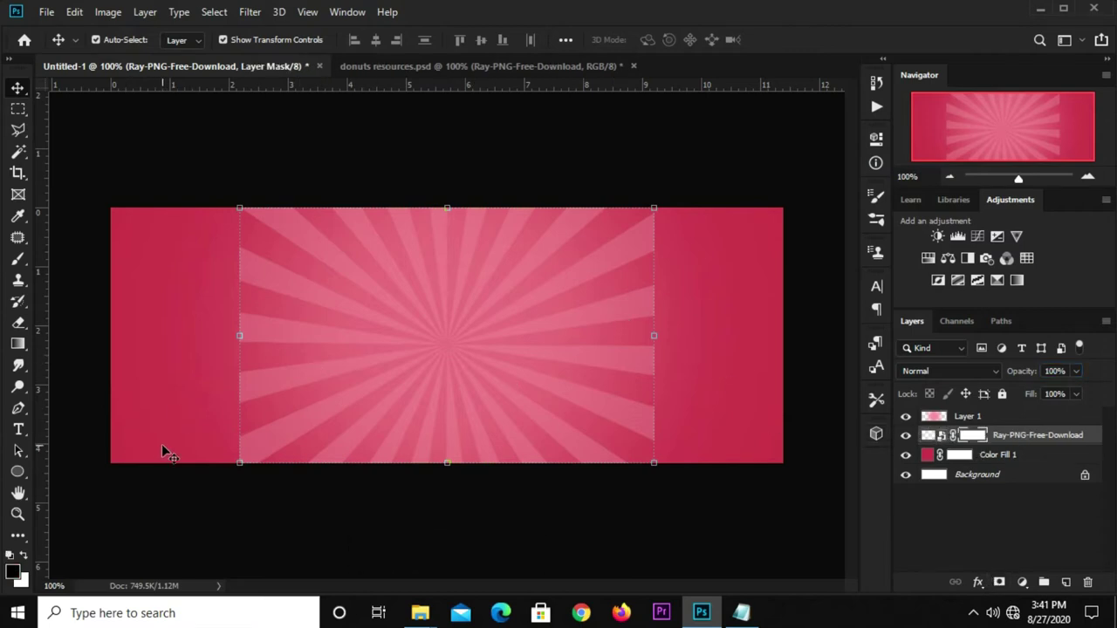
left_click(19, 262)
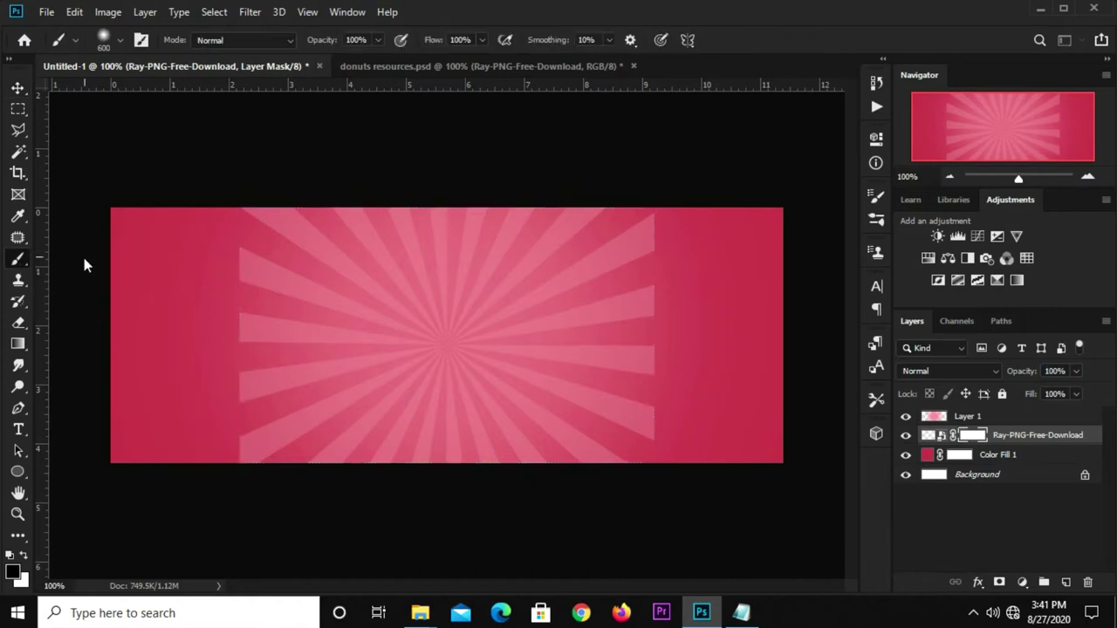
left_click(12, 573)
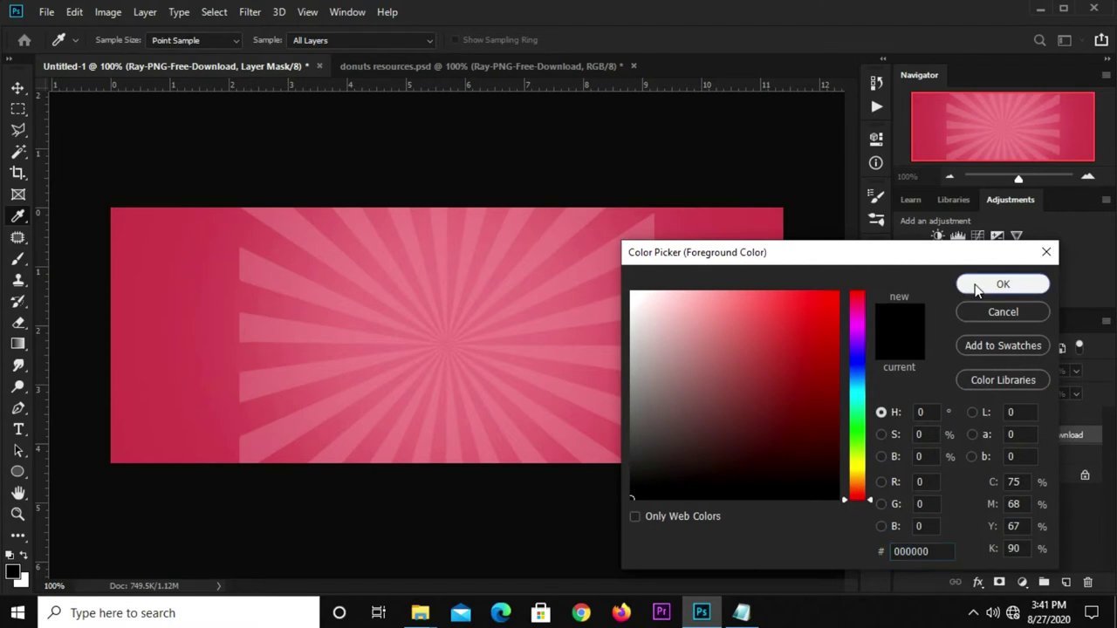
left_click(1002, 283)
key("bracketleft")
key("bracketleft")
key("bracketleft")
key("bracketleft")
key("bracketleft")
key("bracketleft")
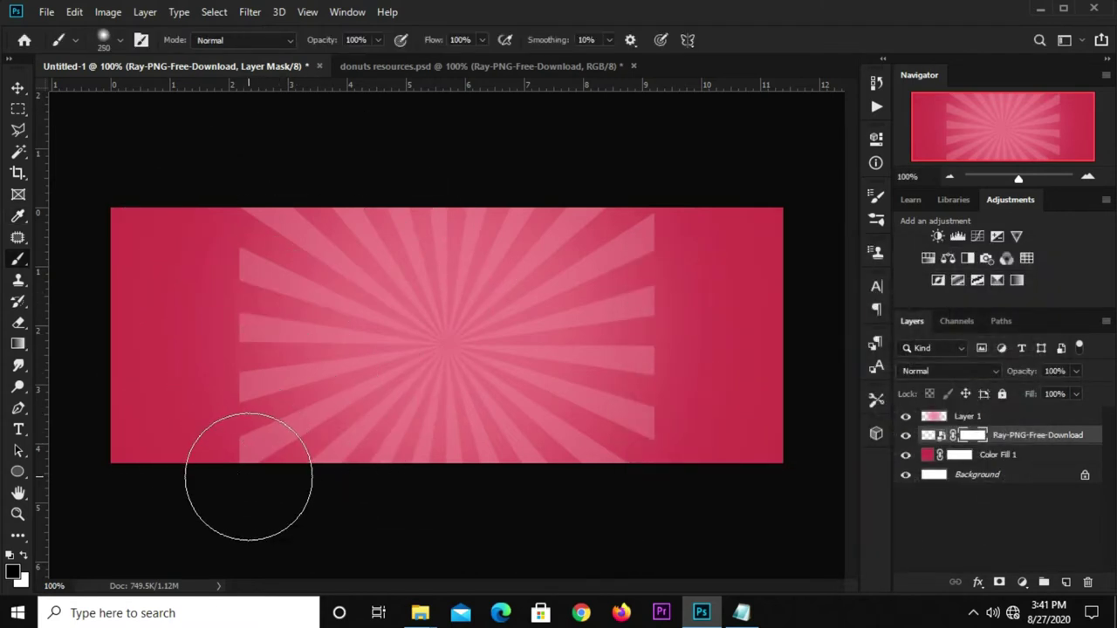
mouse_move(250, 468)
left_mouse_down()
mouse_move(355, 170)
mouse_move(543, 137)
mouse_move(660, 305)
mouse_move(586, 474)
mouse_move(373, 511)
mouse_move(235, 392)
mouse_move(256, 407)
left_mouse_up()
- Open Gaussian Blur on the sunburst's mask, then cancel without applying
key("v")
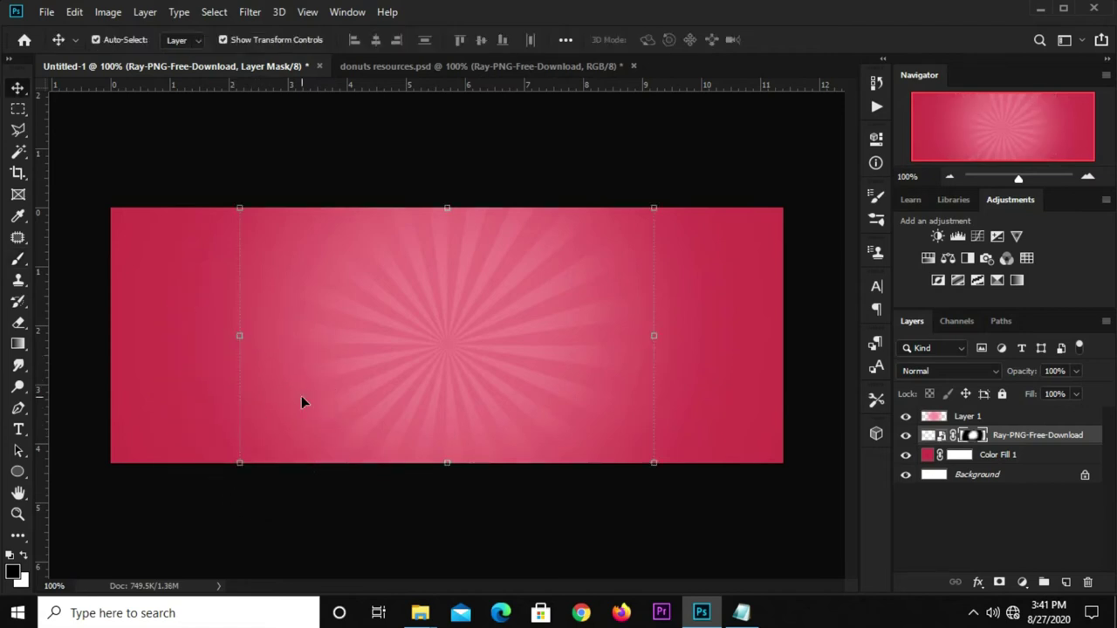
left_click(250, 11)
mouse_move(258, 198)
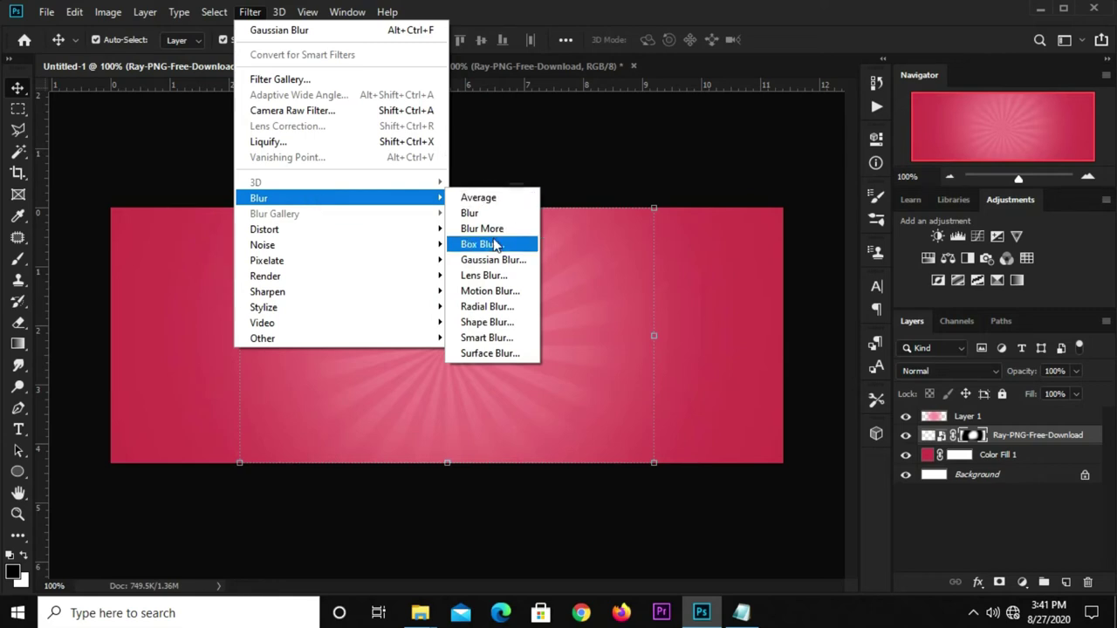
left_click(493, 259)
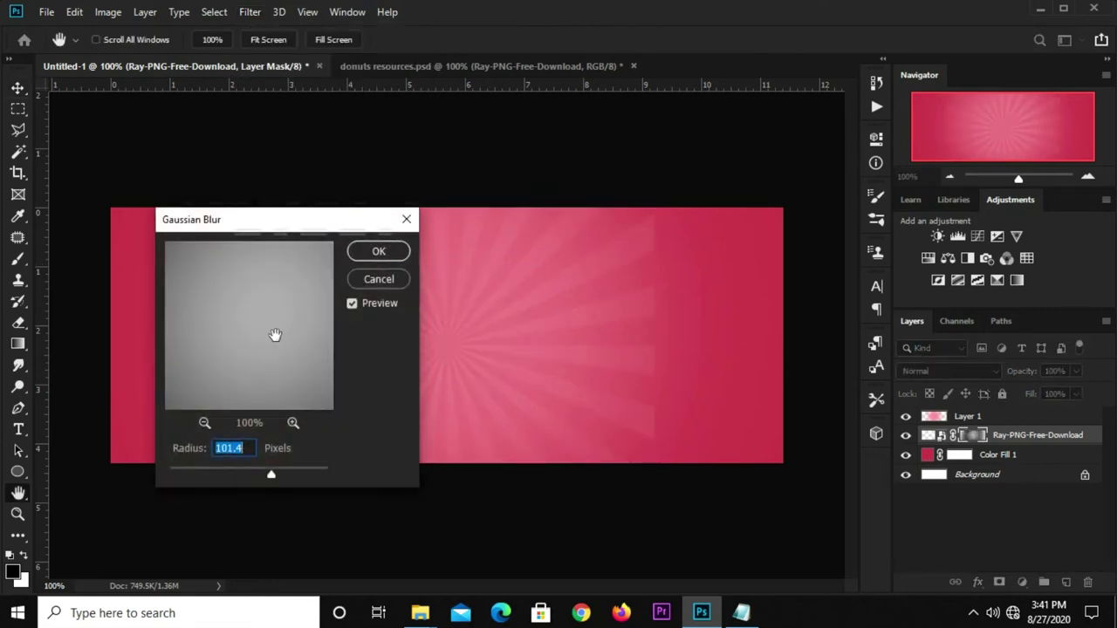
left_click_drag(270, 473, 287, 476)
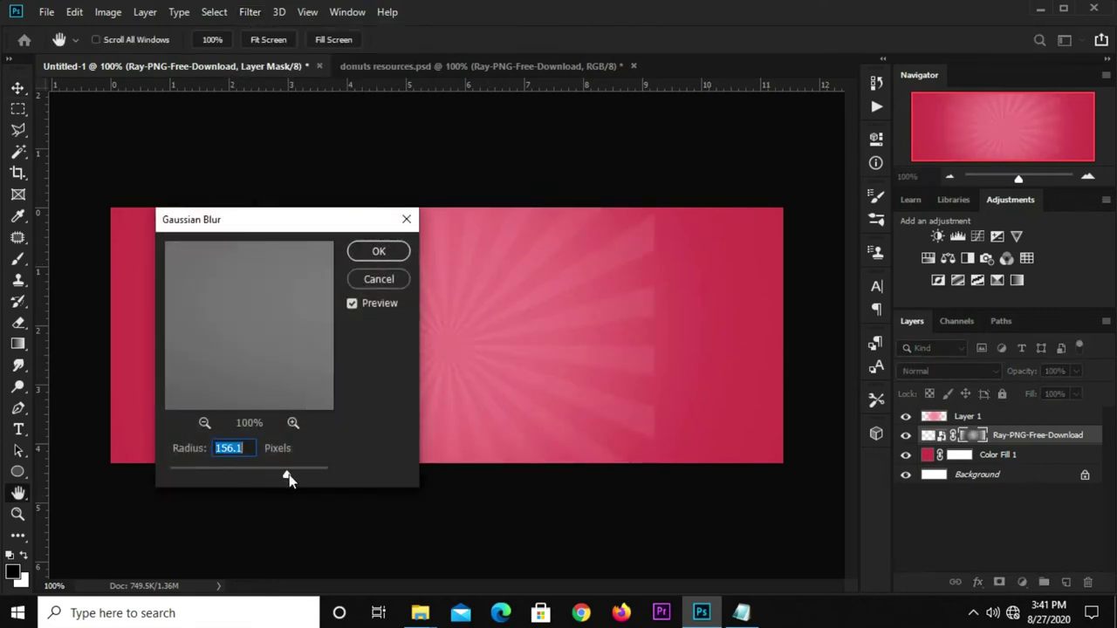
left_click(406, 219)
- Apply a 7.0 px Gaussian Blur to the rays image and set the layer opacity to 55%
left_click(924, 439)
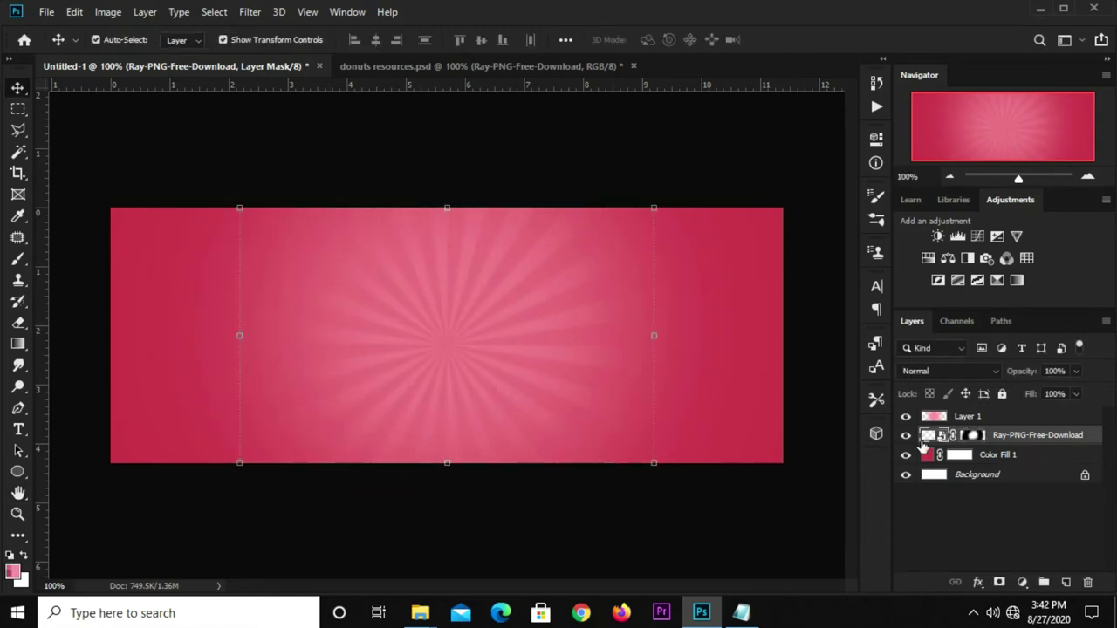
left_click(250, 11)
mouse_move(265, 229)
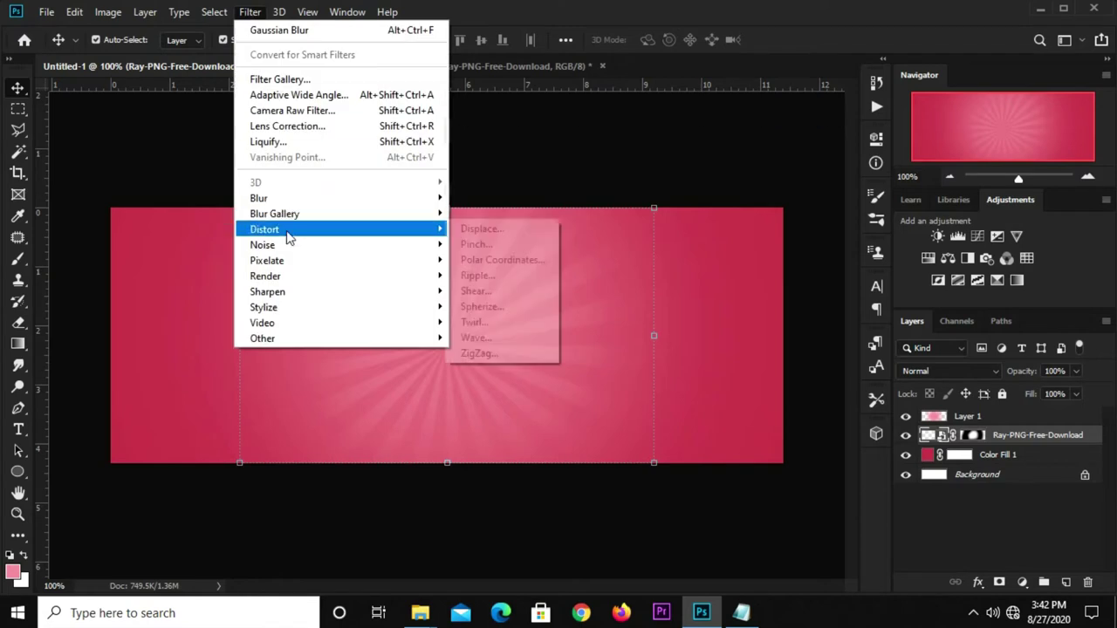
left_click(493, 260)
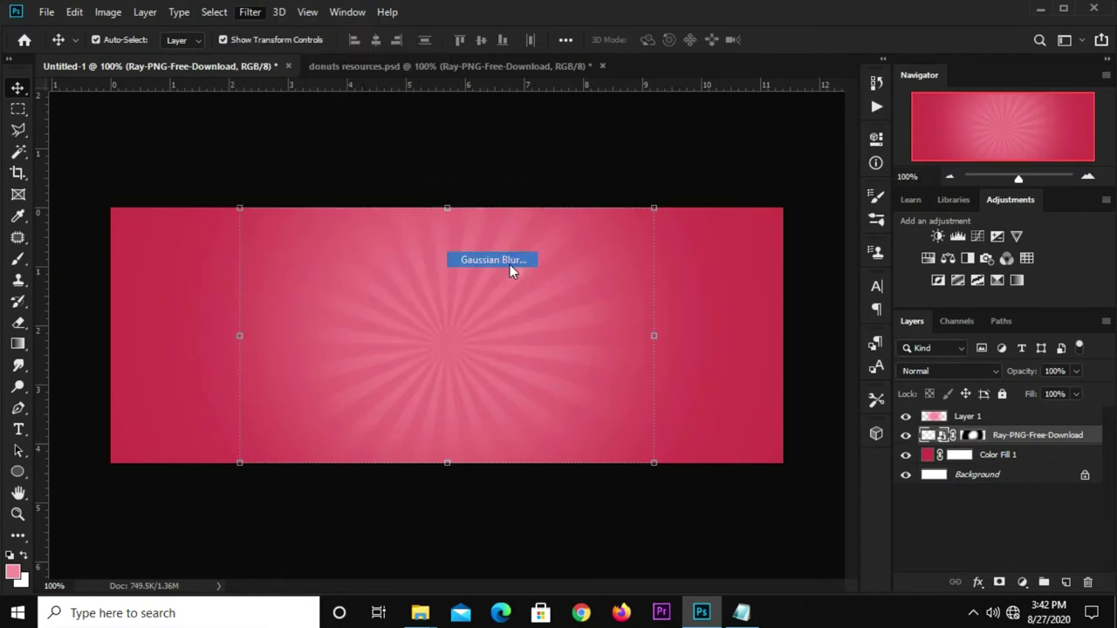
left_click_drag(272, 476, 240, 476)
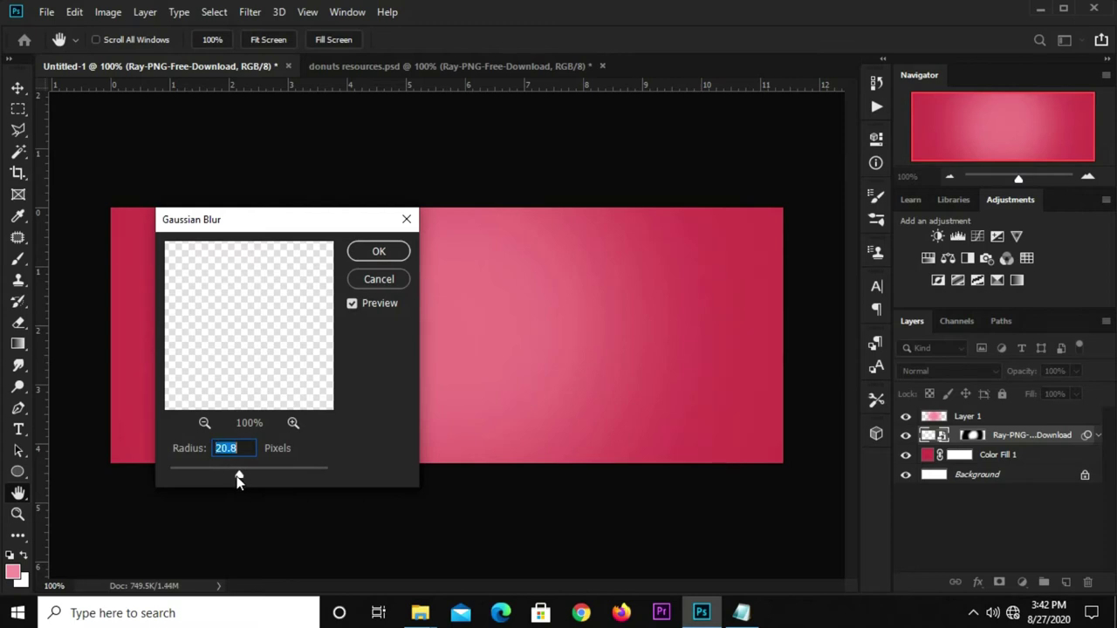
mouse_move(297, 232)
left_mouse_down()
mouse_move(136, 267)
mouse_move(228, 251)
left_mouse_up()
left_click(287, 266)
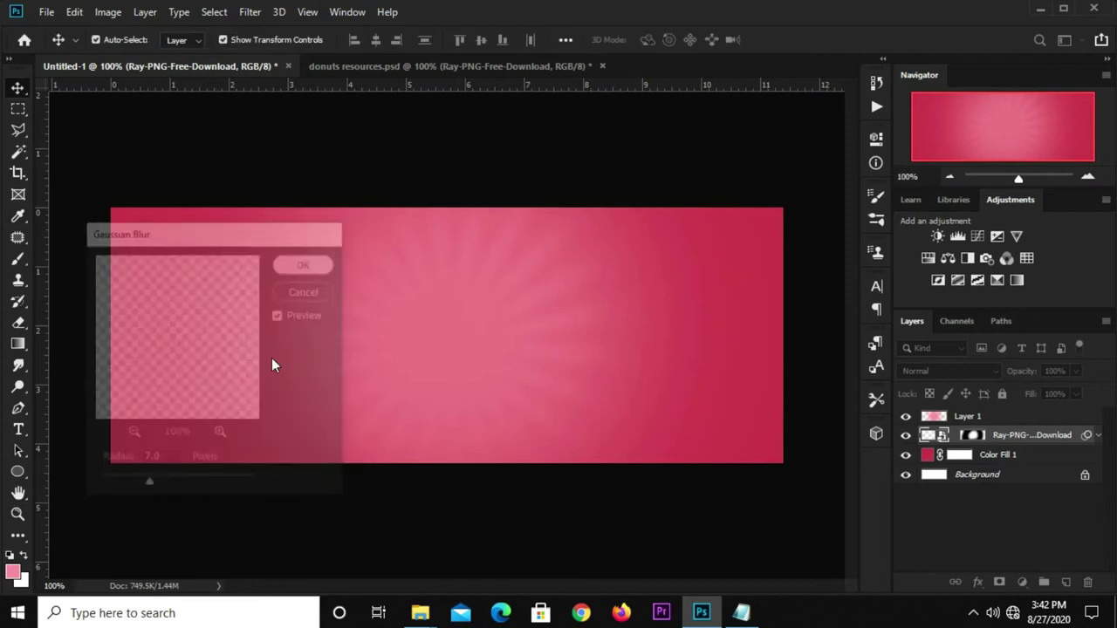
left_click(1078, 371)
left_click_drag(1068, 396, 1060, 394)
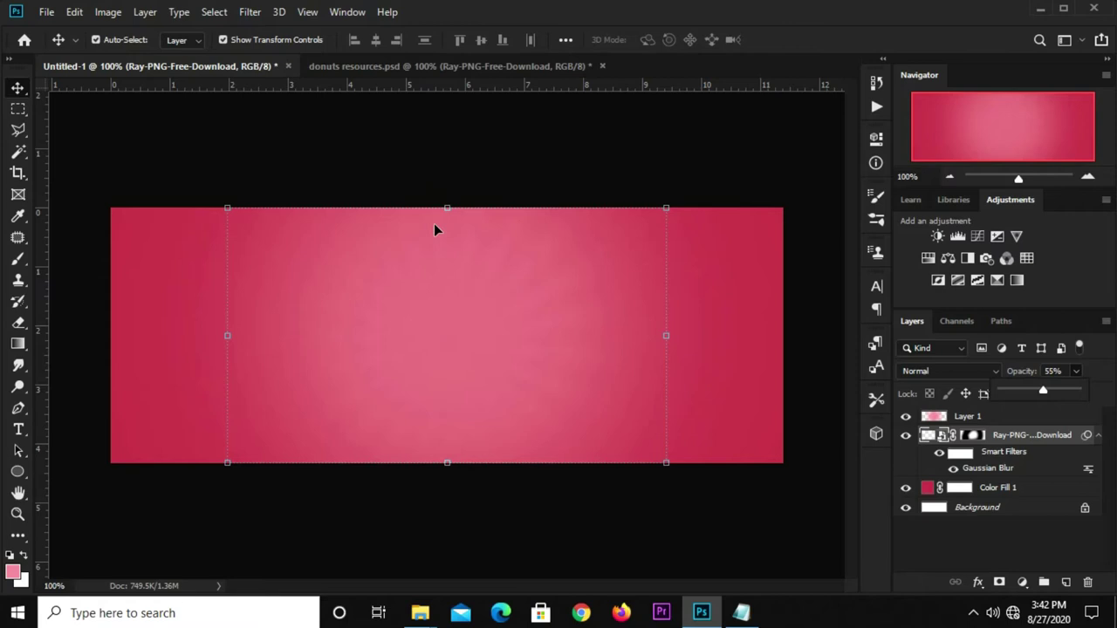
- Scale the blurred rays layer up beyond the banner edges
key("ctrl+t")
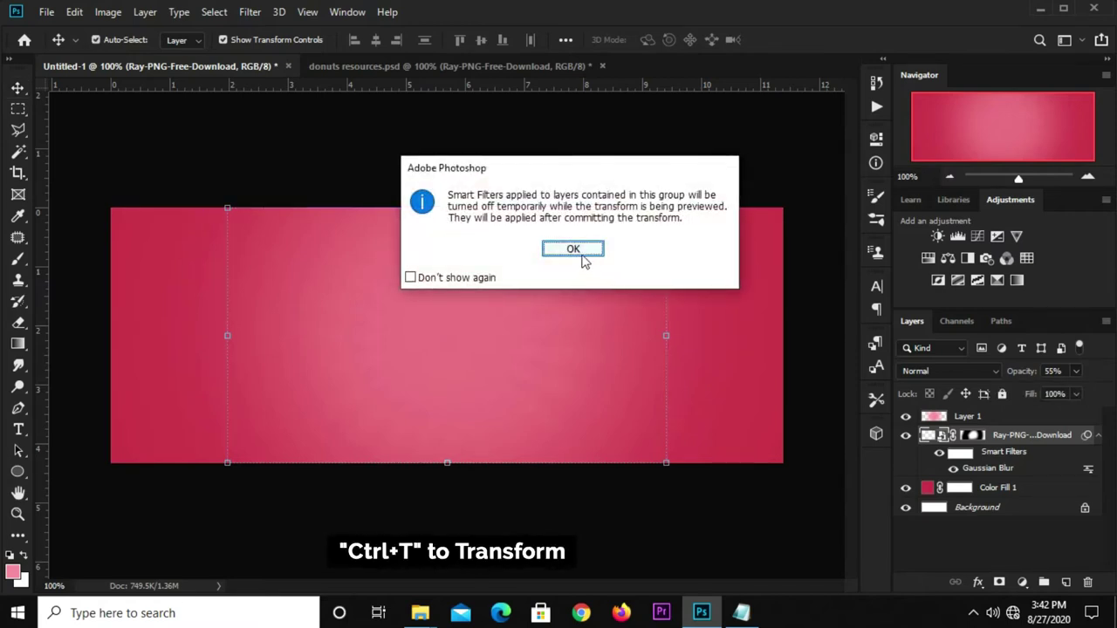
left_click(582, 255)
left_click_drag(446, 208, 446, 166)
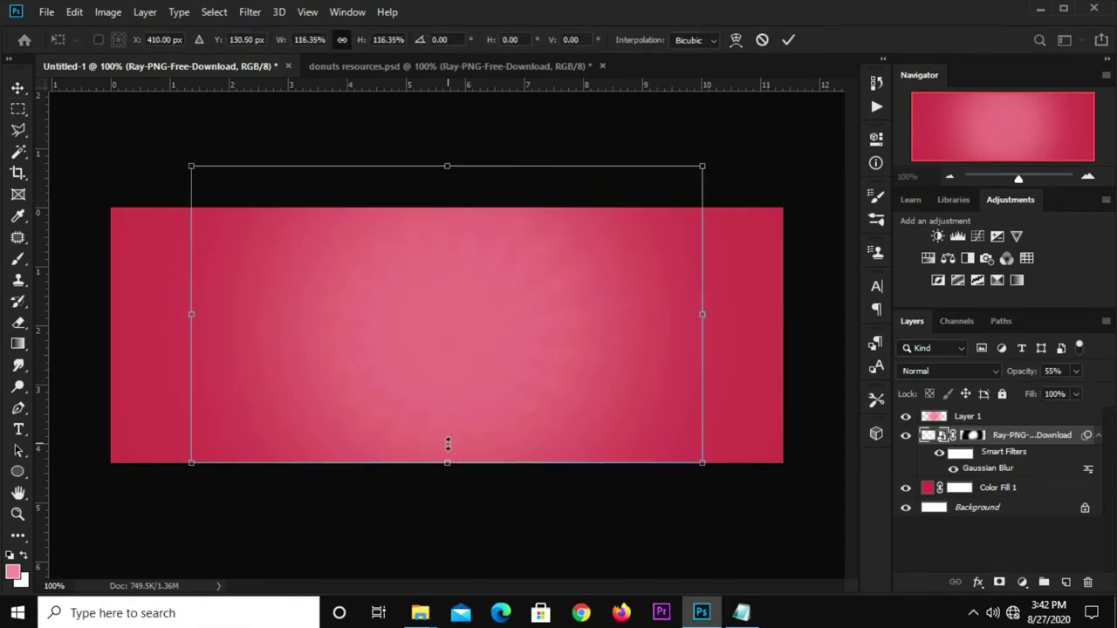
left_click_drag(447, 463, 465, 491)
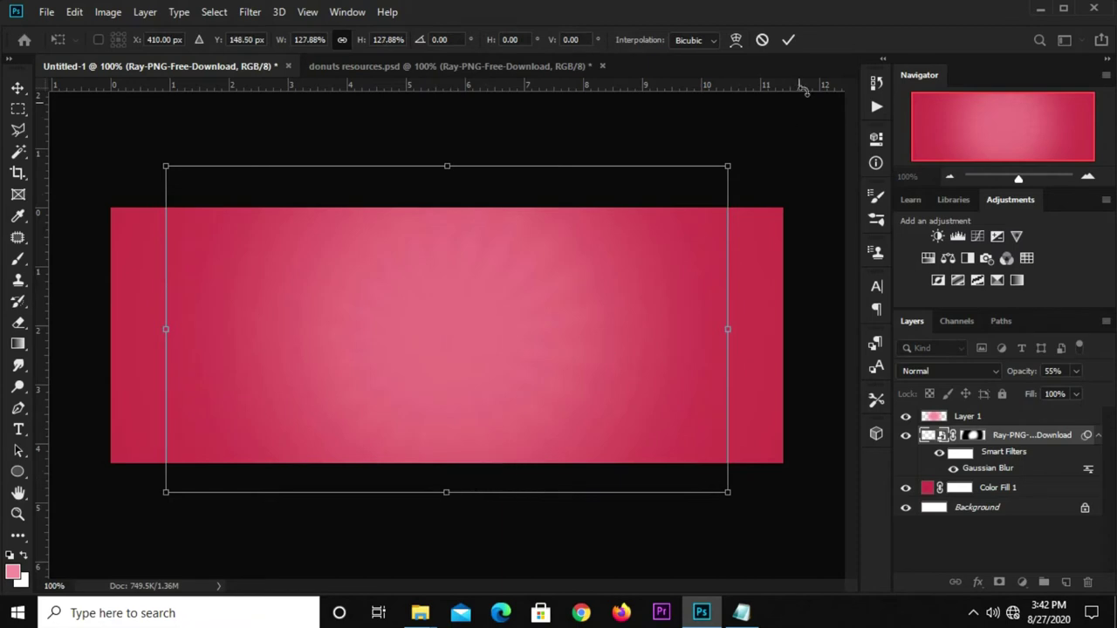
left_click(788, 39)
left_click(492, 168)
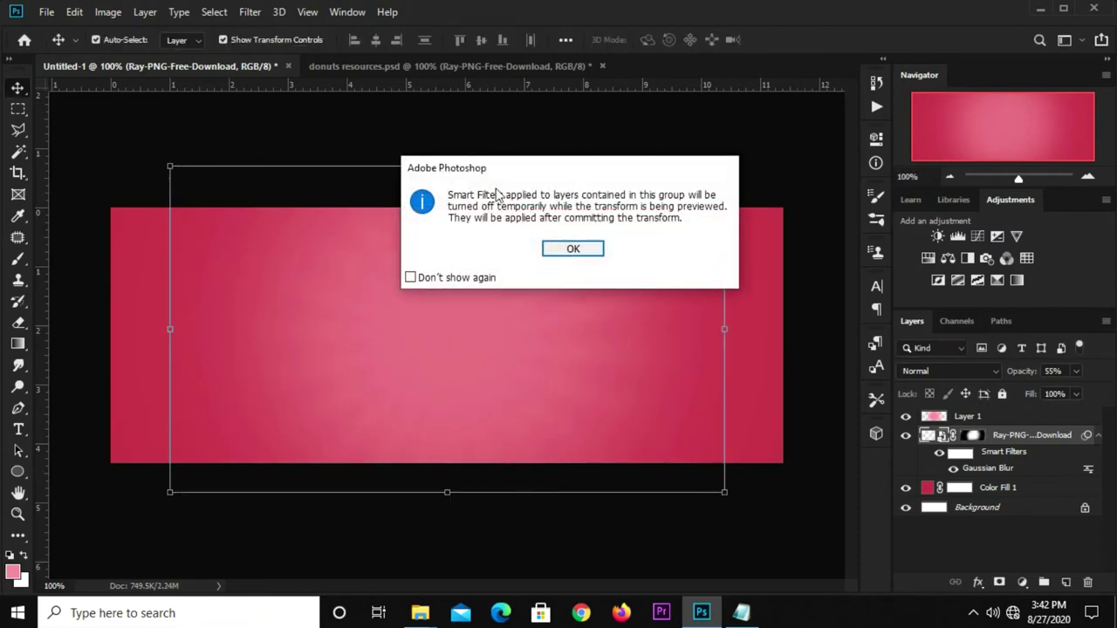
left_click(543, 244)
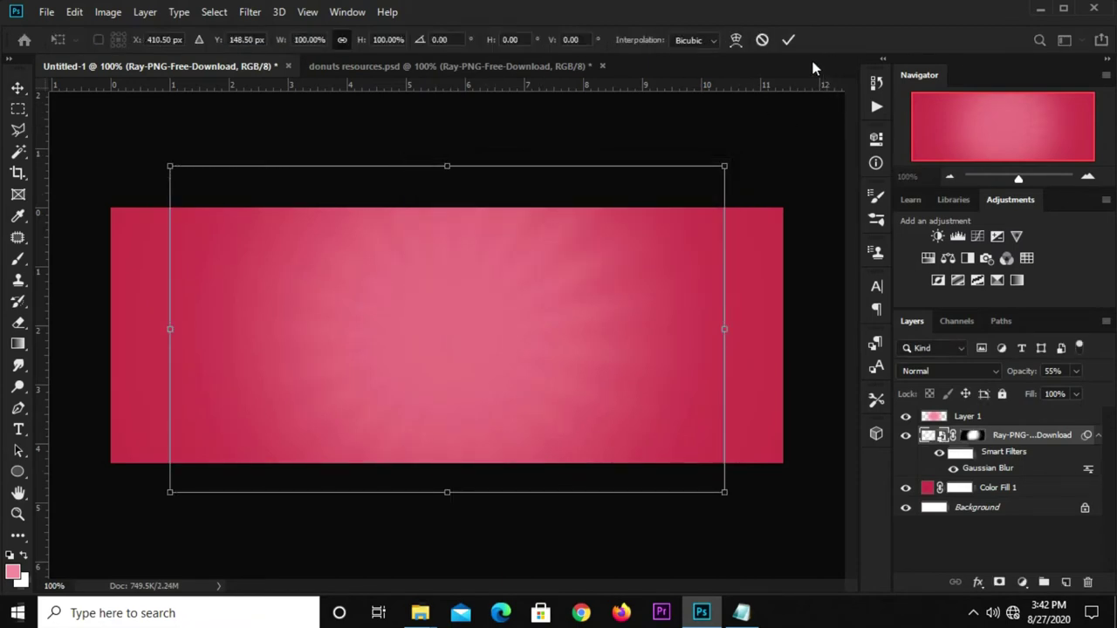
key("Return")
left_click(743, 162)
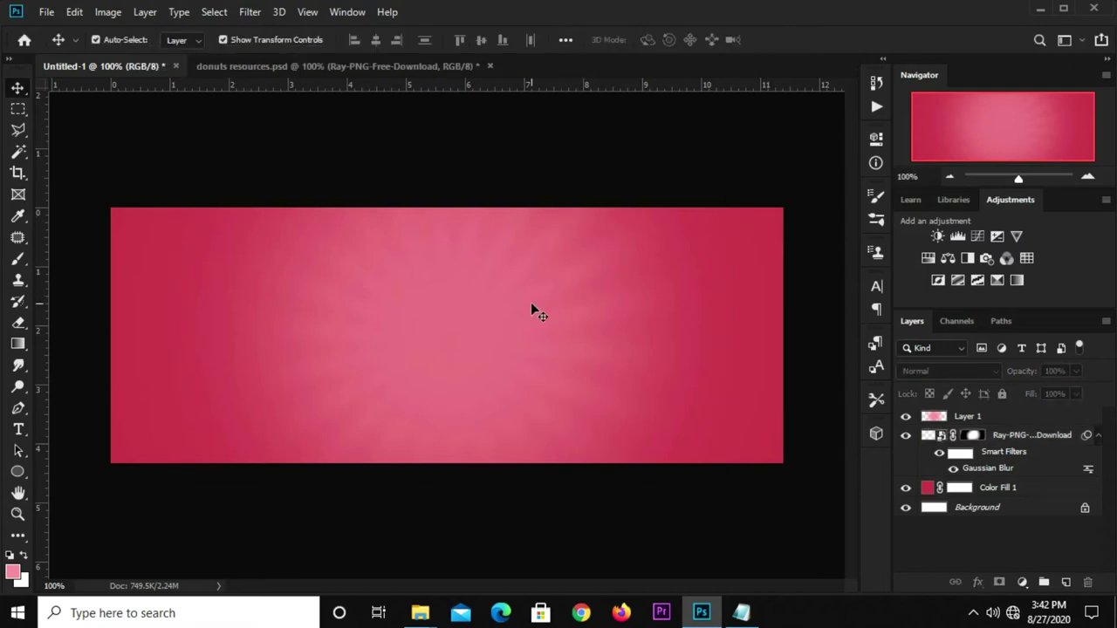
- Lock both Layer 1 and the Ray-PNG-Free-Download layer
left_click(1010, 436)
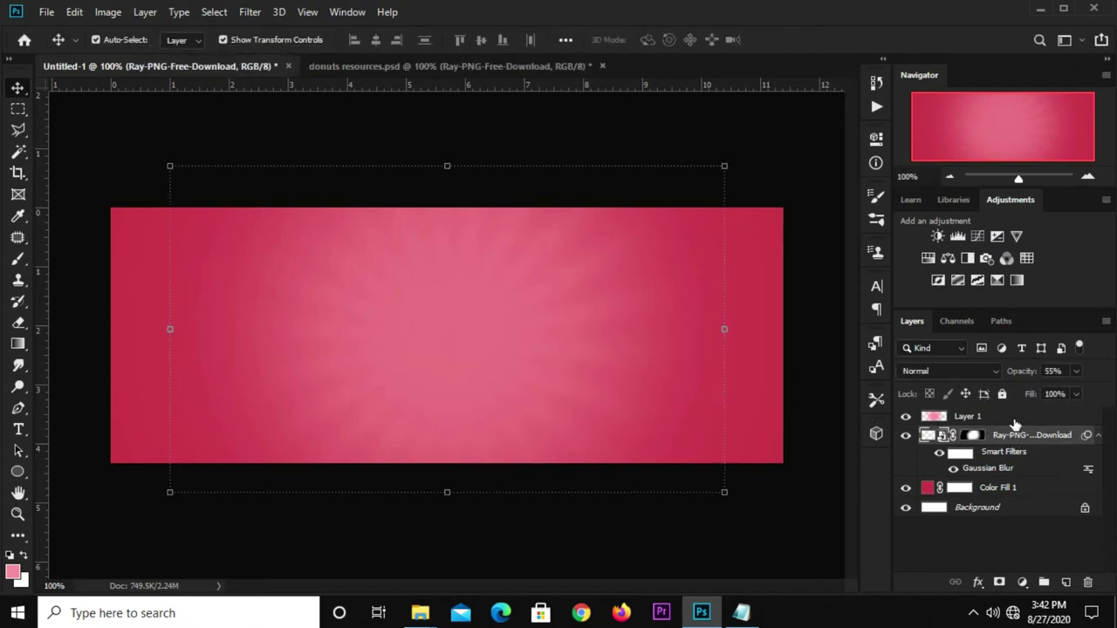
left_click(1013, 419, "shift")
left_click(1002, 394)
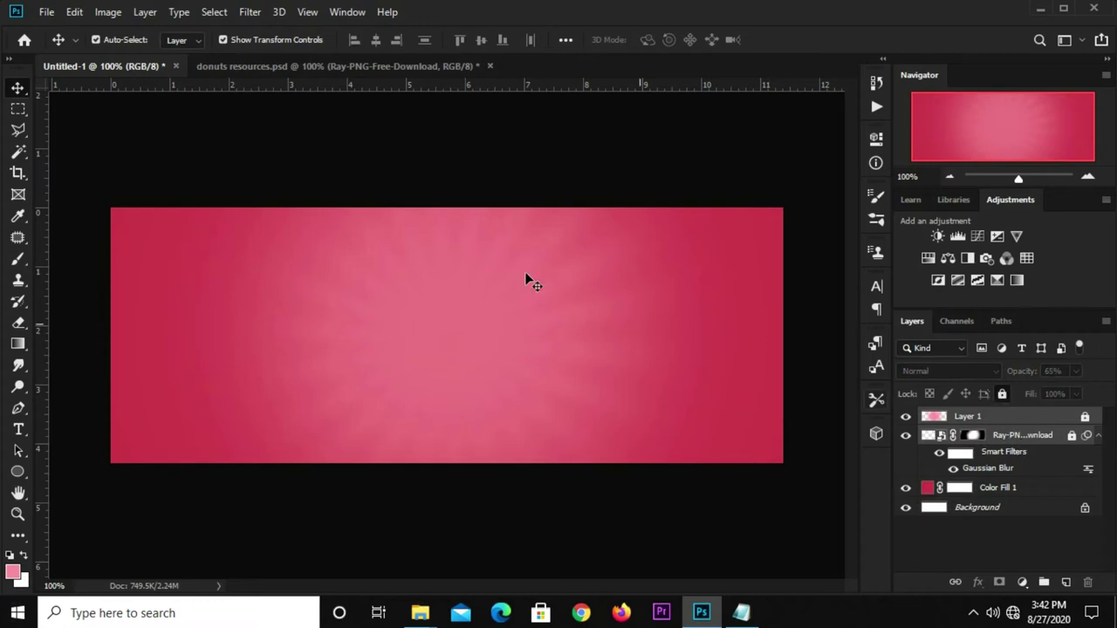
left_click(523, 167)
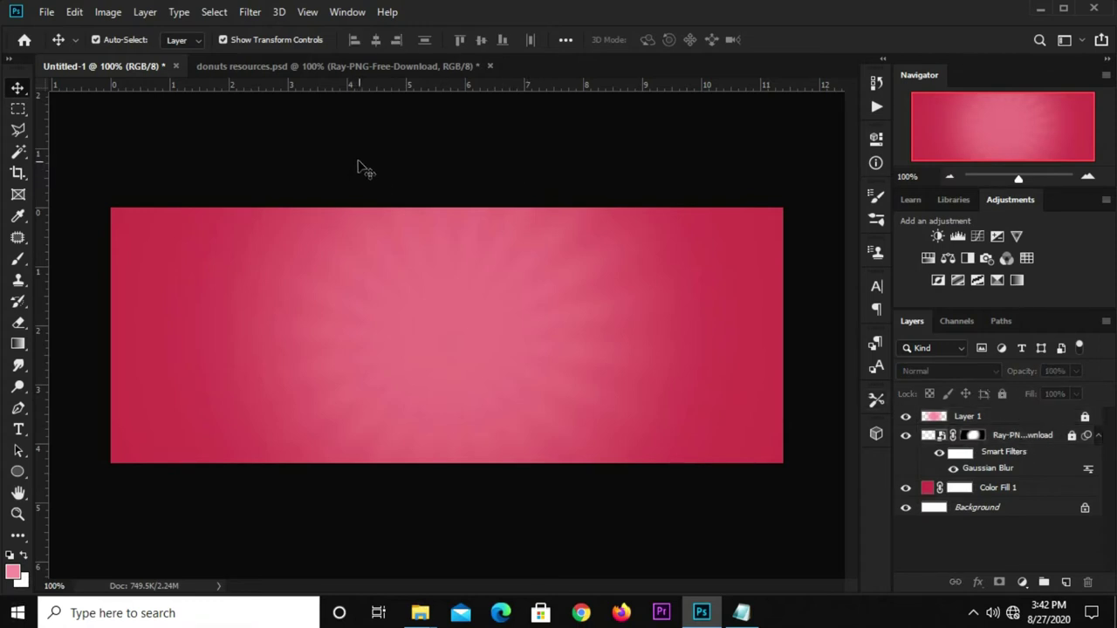
- Copy the word 'donuts' from the Notepad notes
left_click(741, 612)
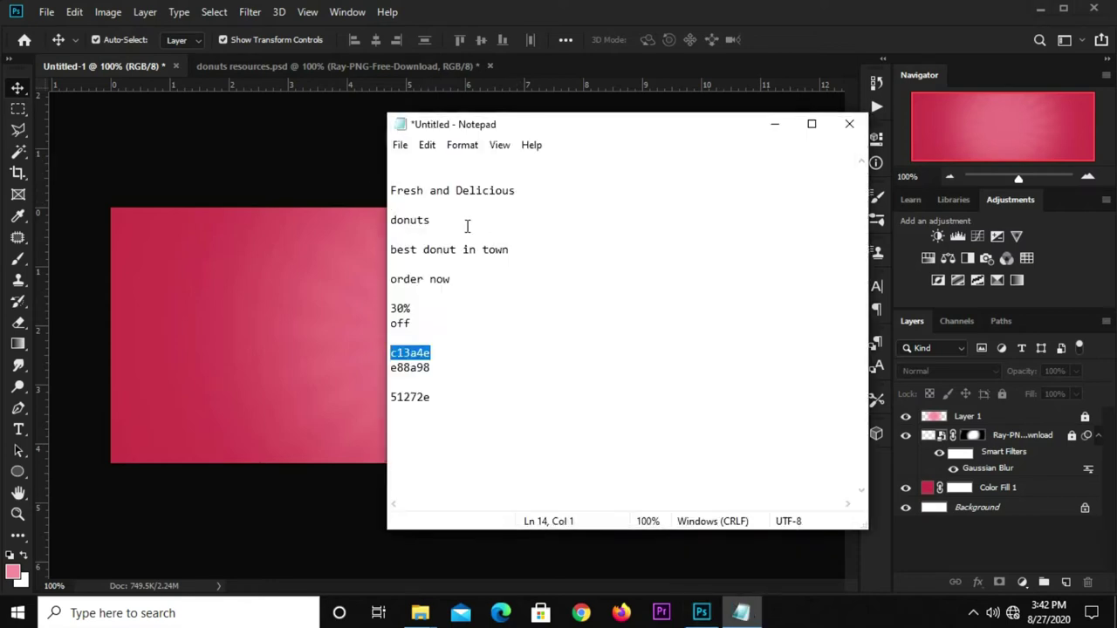
left_click_drag(471, 223, 352, 223)
right_click(406, 218)
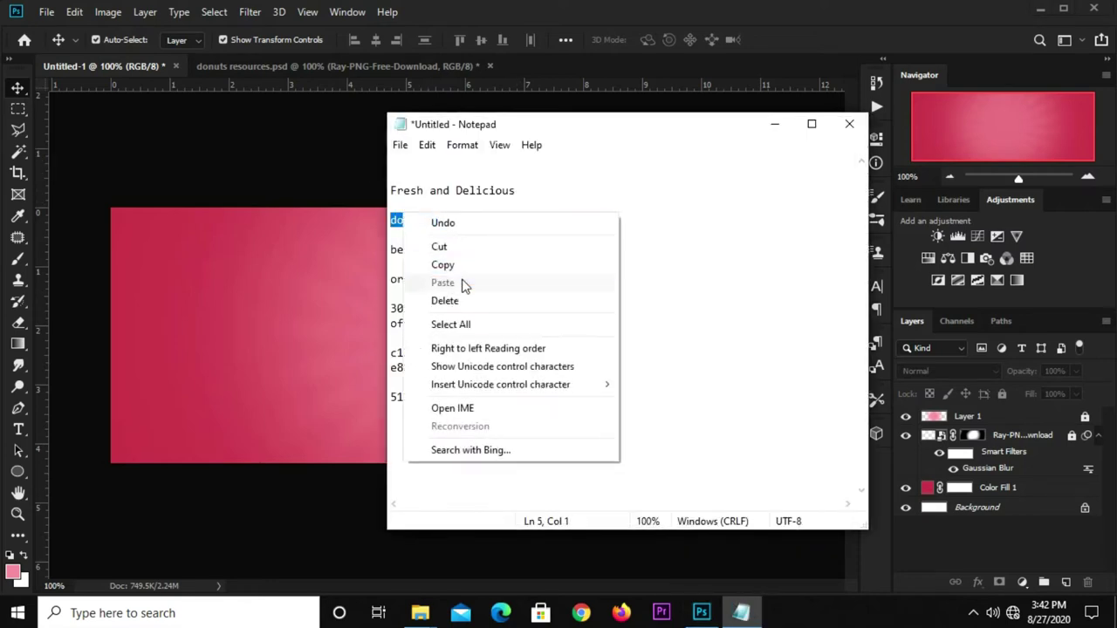
left_click(462, 264)
left_click(279, 173)
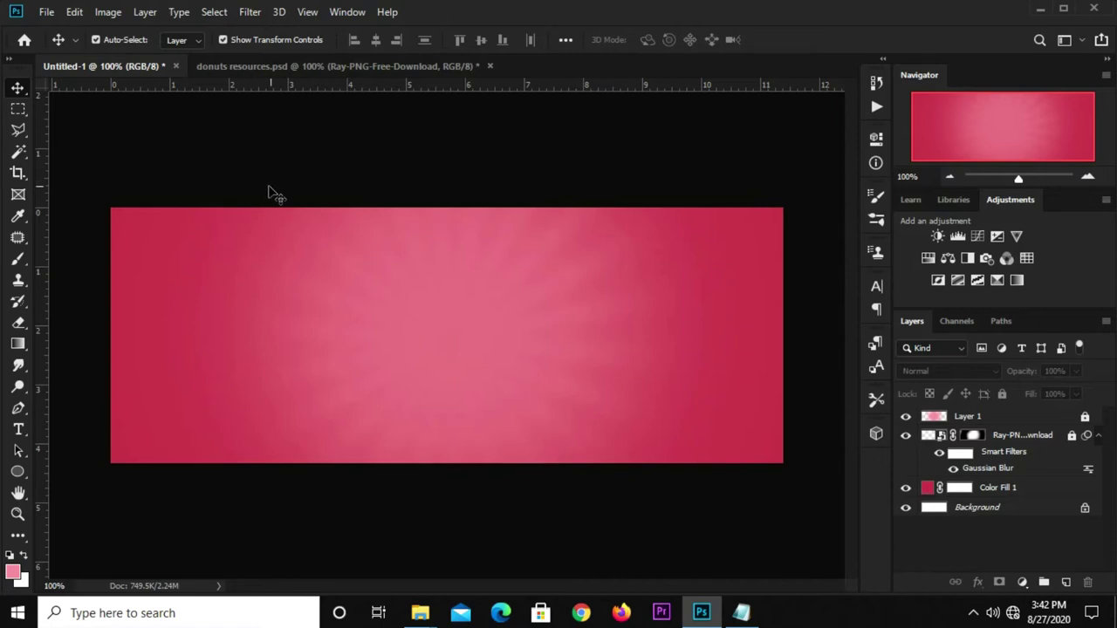
- Set the Horizontal Type Tool colour to white ffffff and start a text box on the banner's left
left_click(18, 429)
right_click(17, 432)
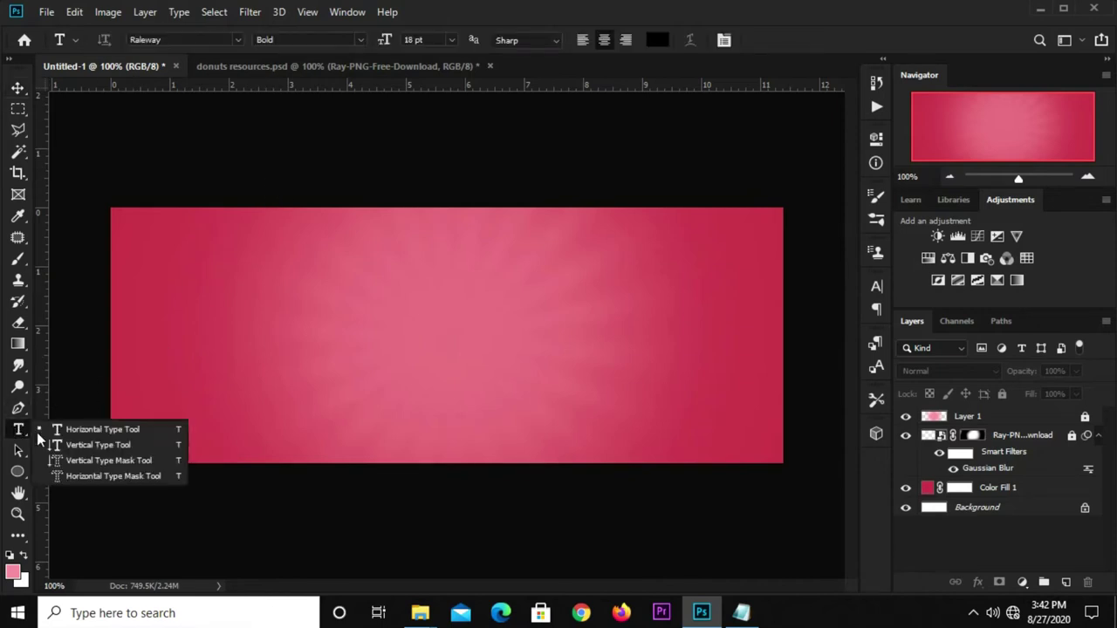
right_click(18, 432)
left_click(76, 431)
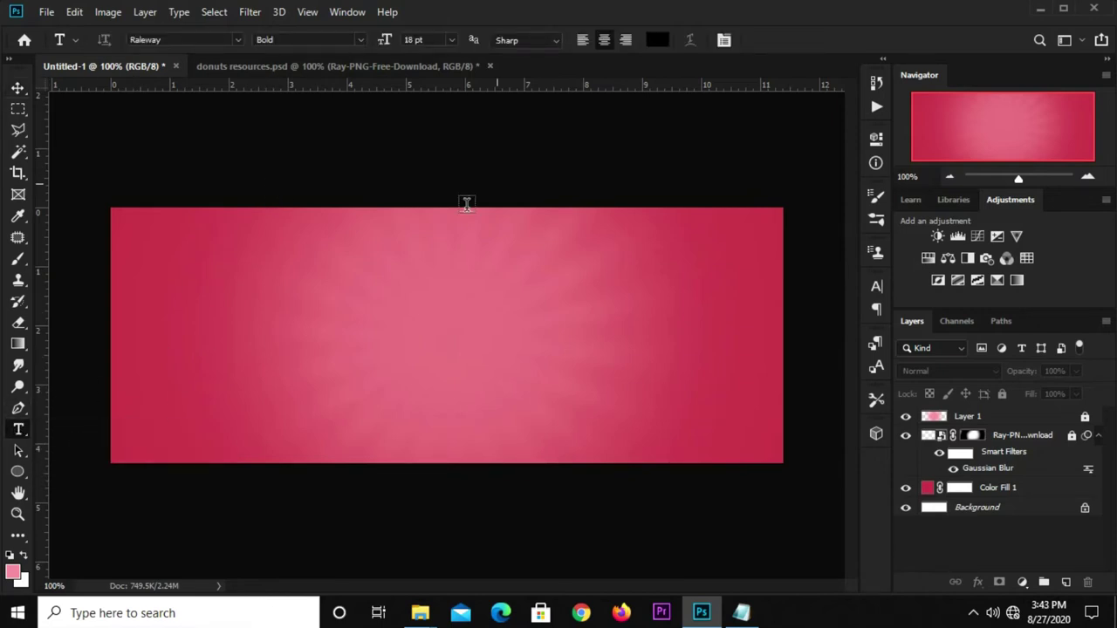
left_click(657, 39)
type("ffffff")
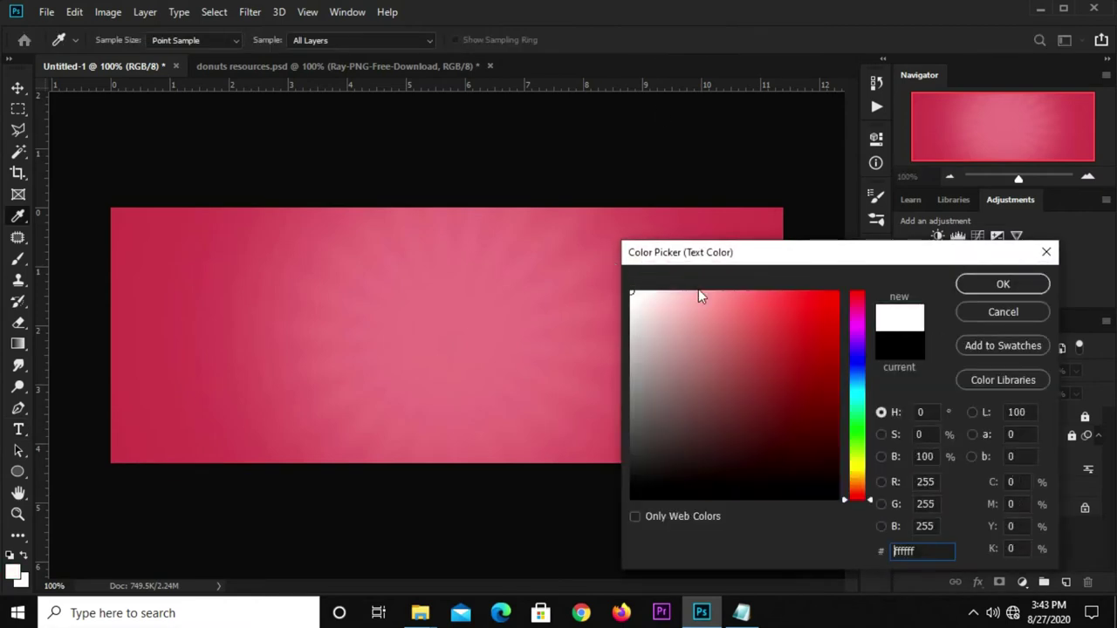
left_click(966, 287)
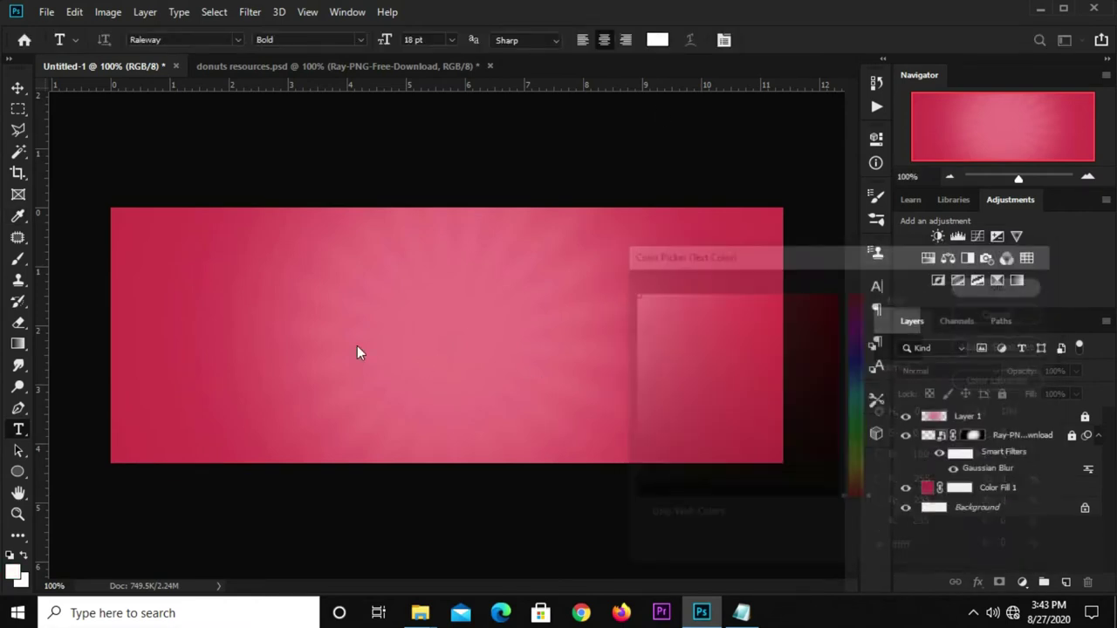
left_click(259, 320)
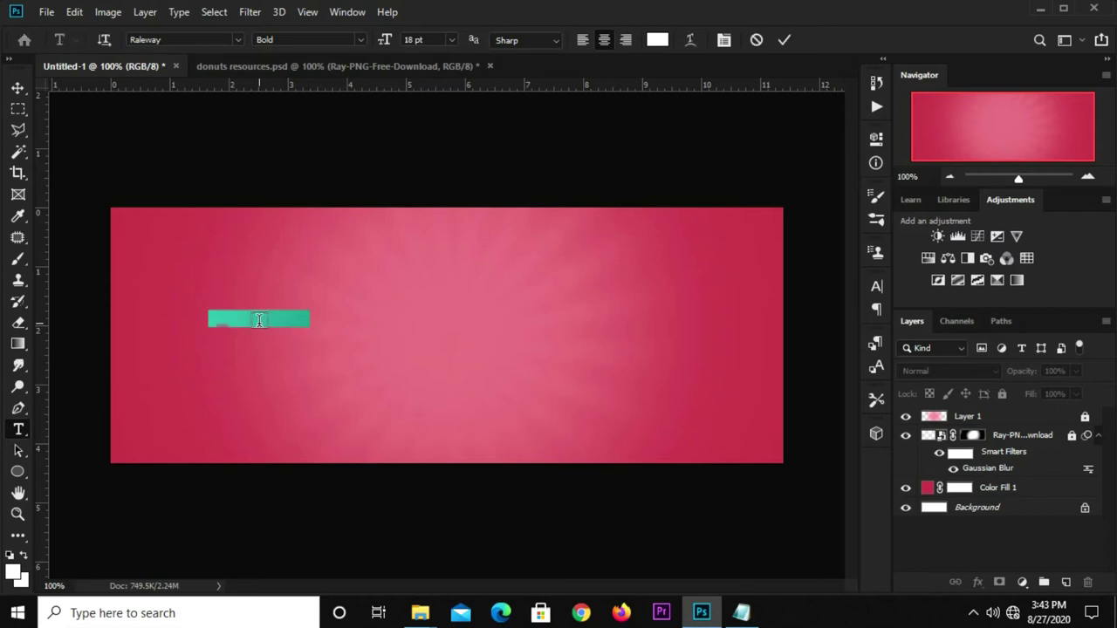
- Type the DONUTS headline and set it in Gobold at 72 pt
type("DONUTS")
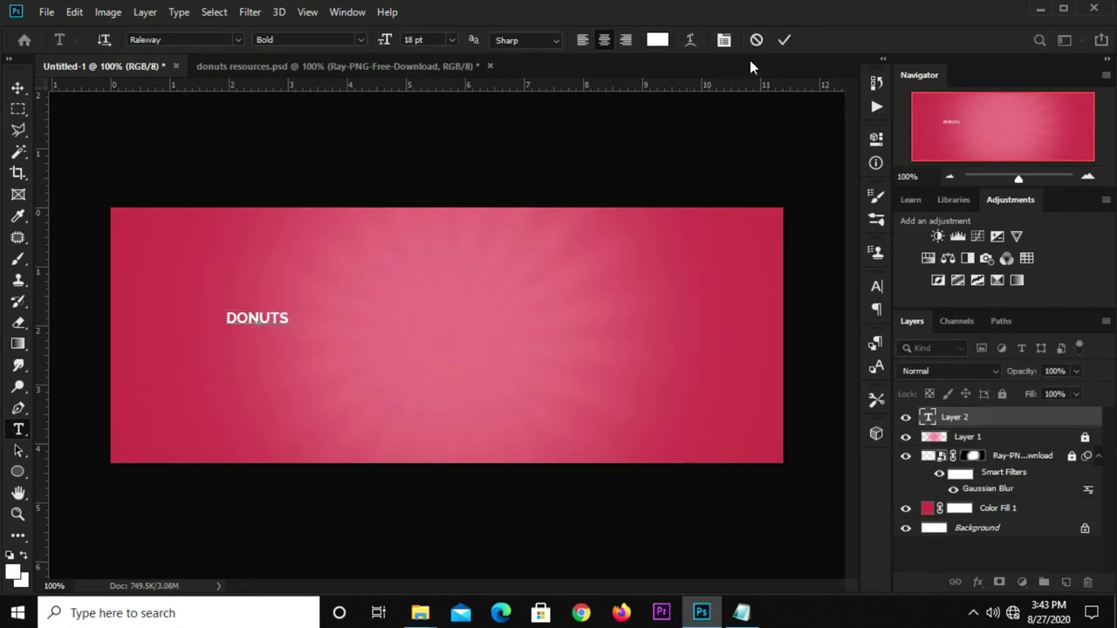
key("ctrl+Return")
left_click(874, 288)
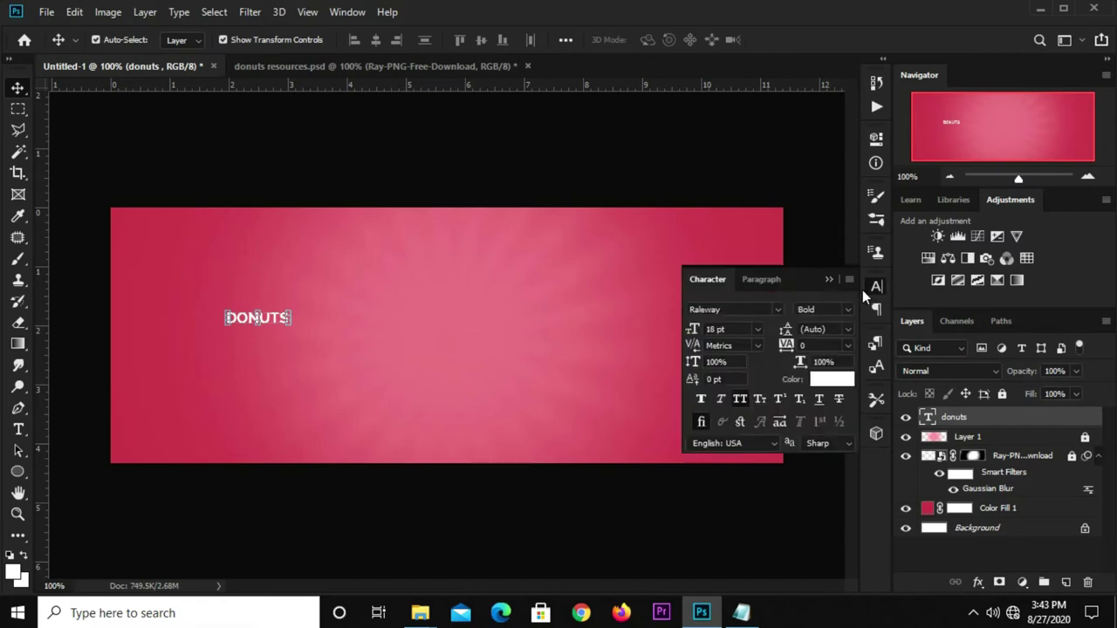
left_click(777, 310)
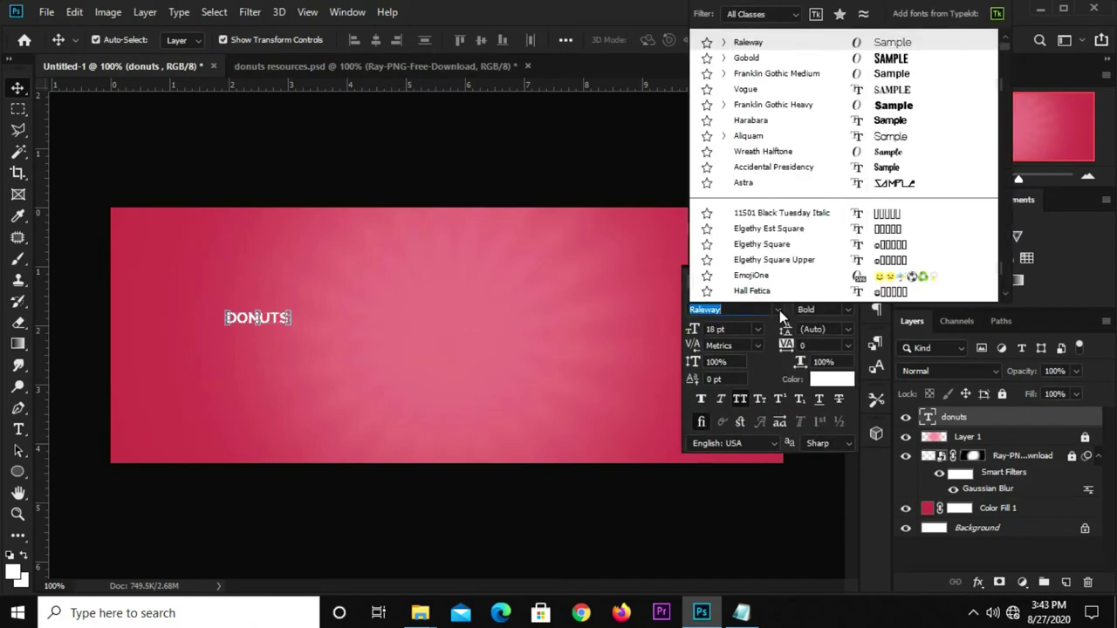
left_click(743, 58)
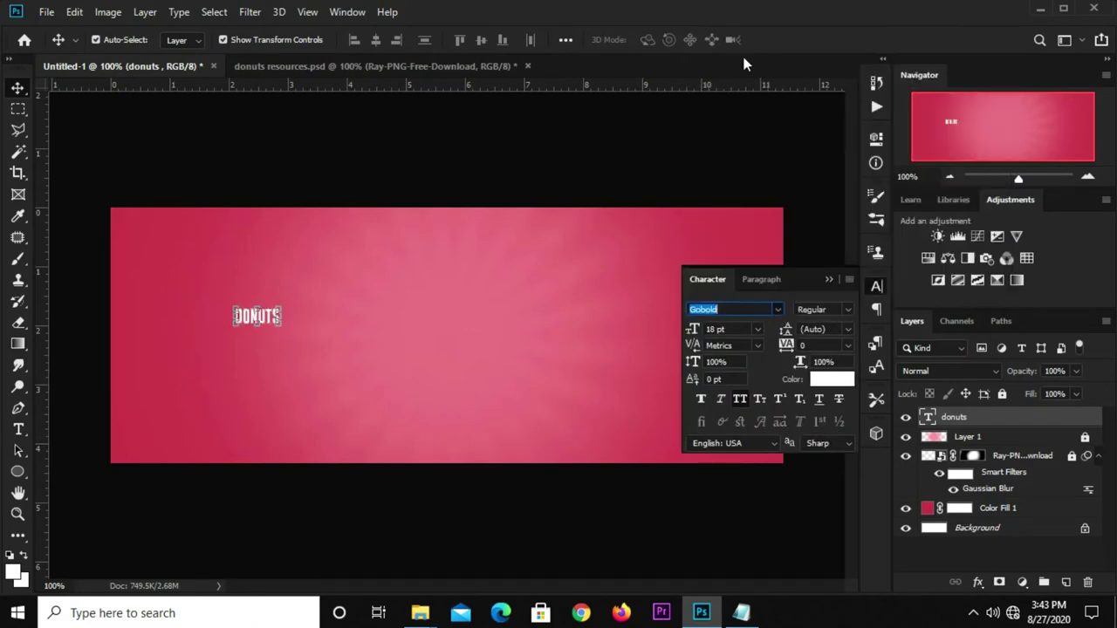
left_click(733, 329)
type("77")
key("Return")
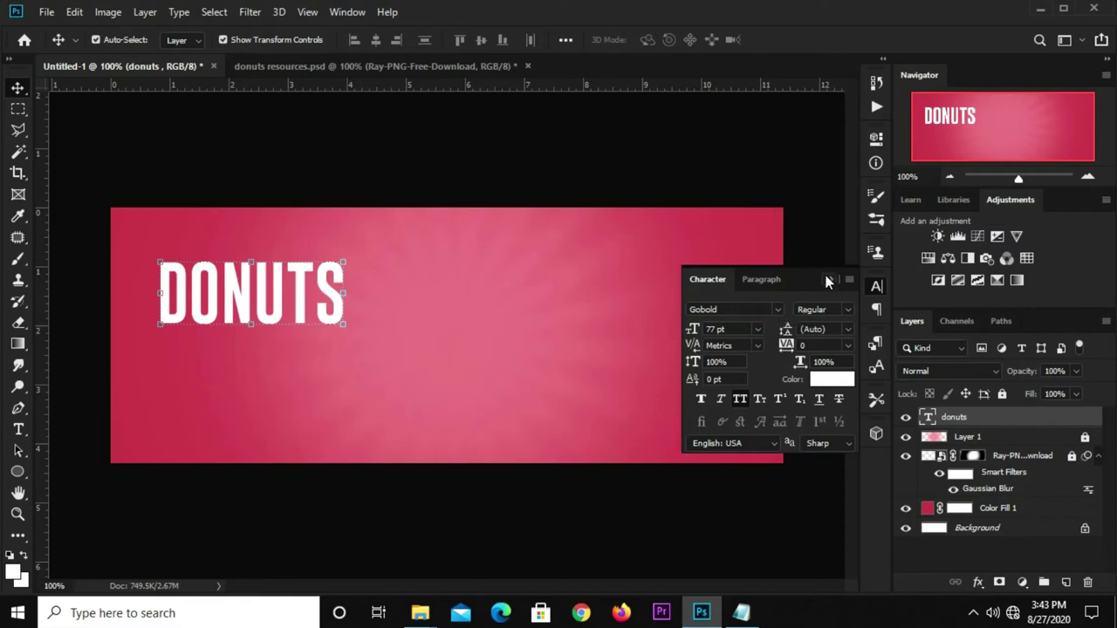
left_click(828, 279)
- Nudge DONUTS down slightly and enlarge it to 75 pt
mouse_move(227, 283)
left_mouse_down()
mouse_move(232, 306)
mouse_move(251, 306)
left_mouse_up()
left_click(874, 286)
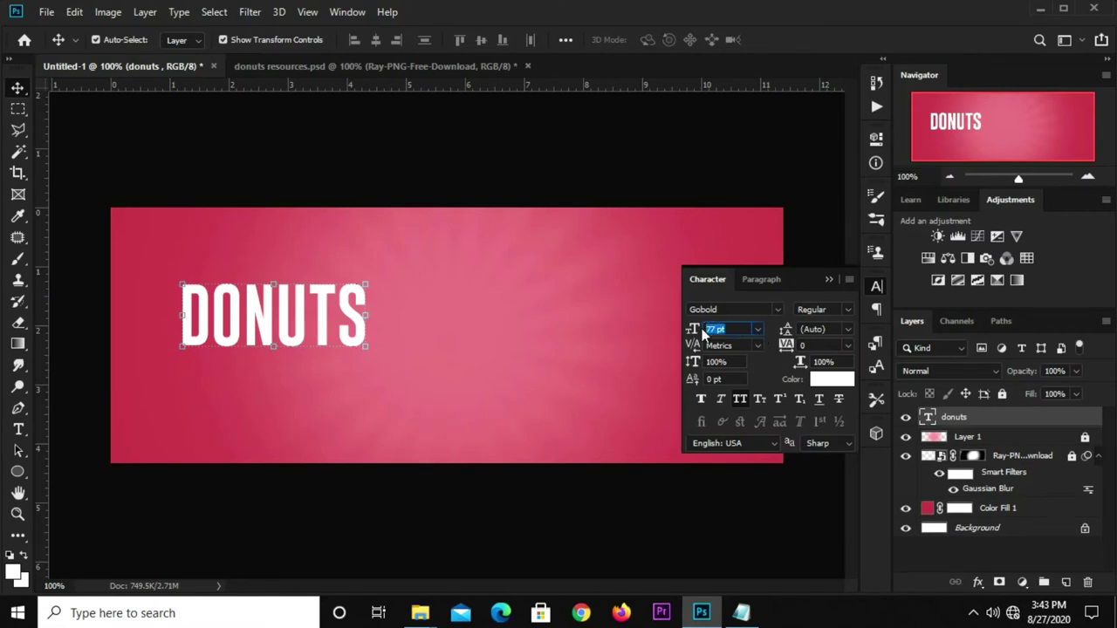
type("75")
key("Return")
left_click(828, 281)
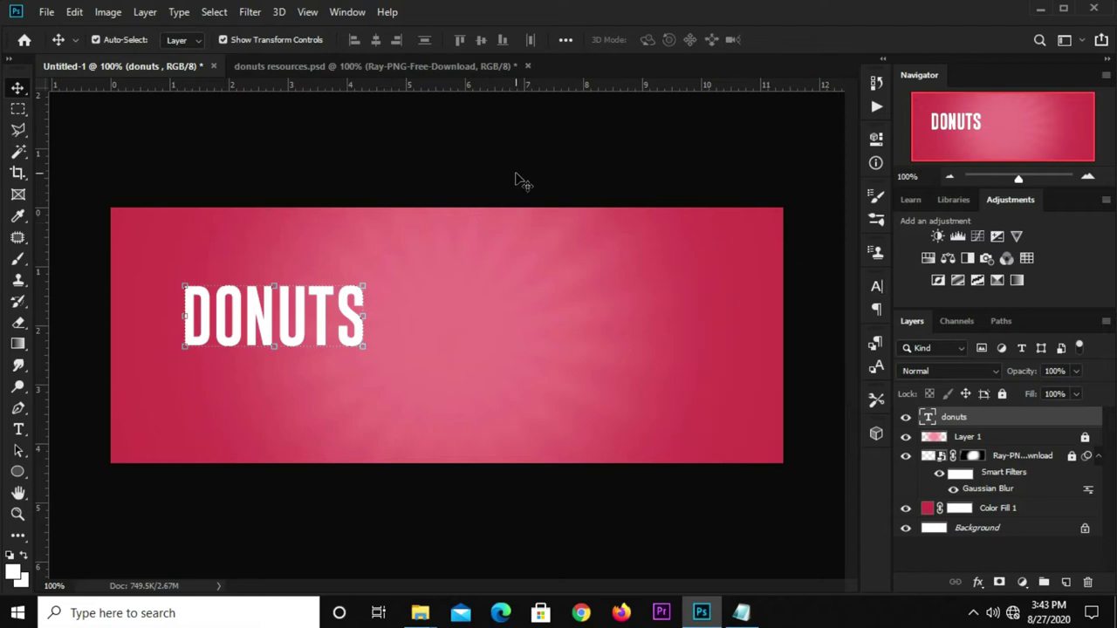
- Rotate the DONUTS headline about -6.4° so it tilts upward
left_click(377, 321)
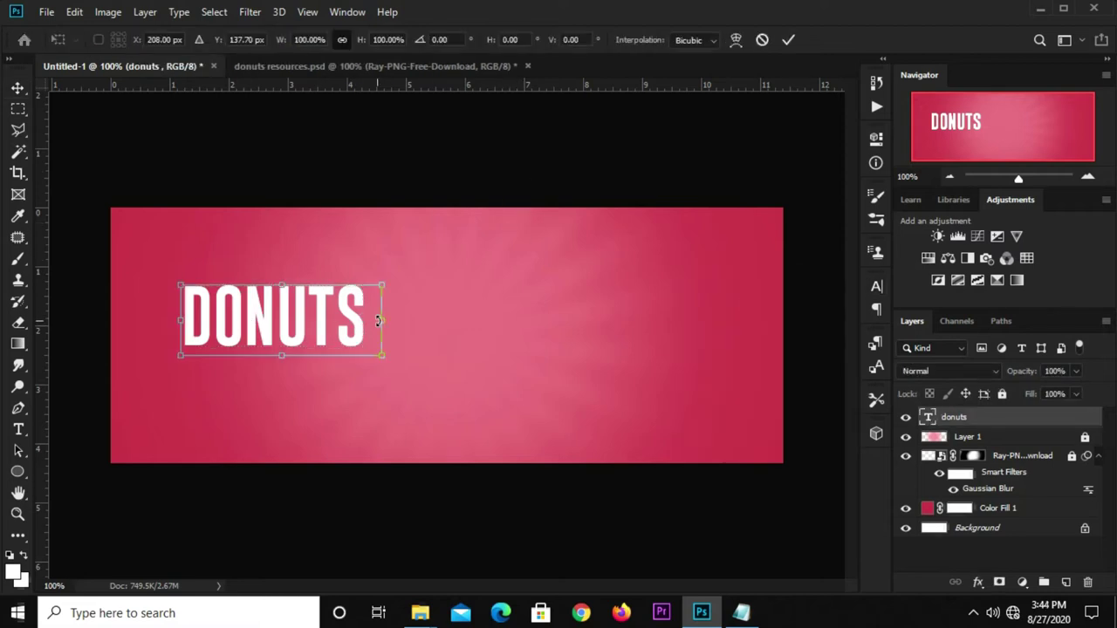
left_click_drag(403, 325, 414, 309)
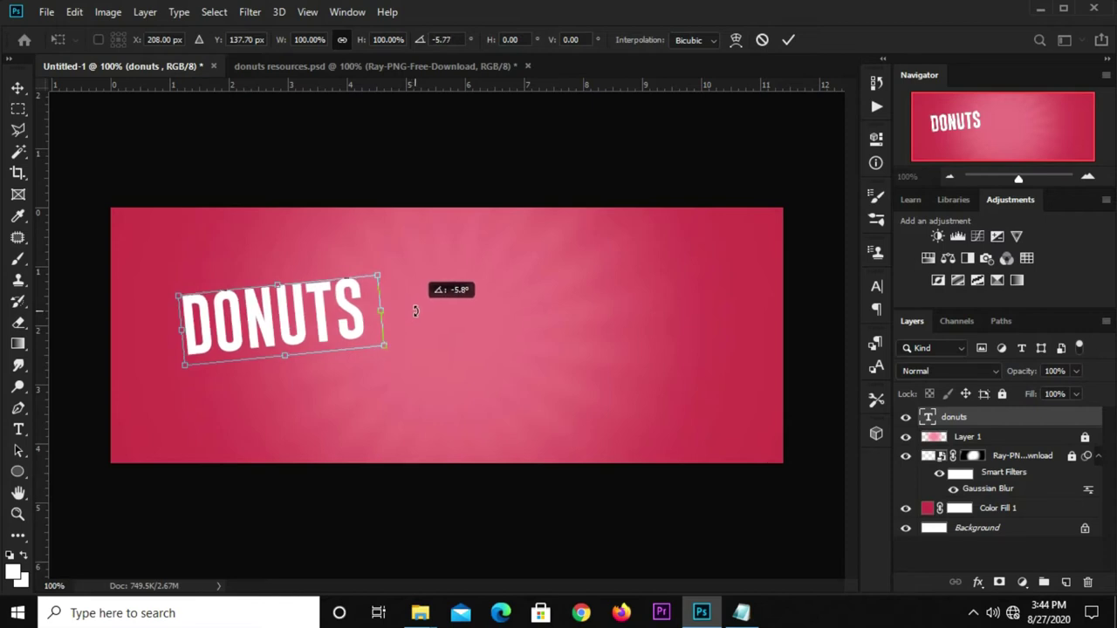
left_click_drag(289, 329, 288, 316)
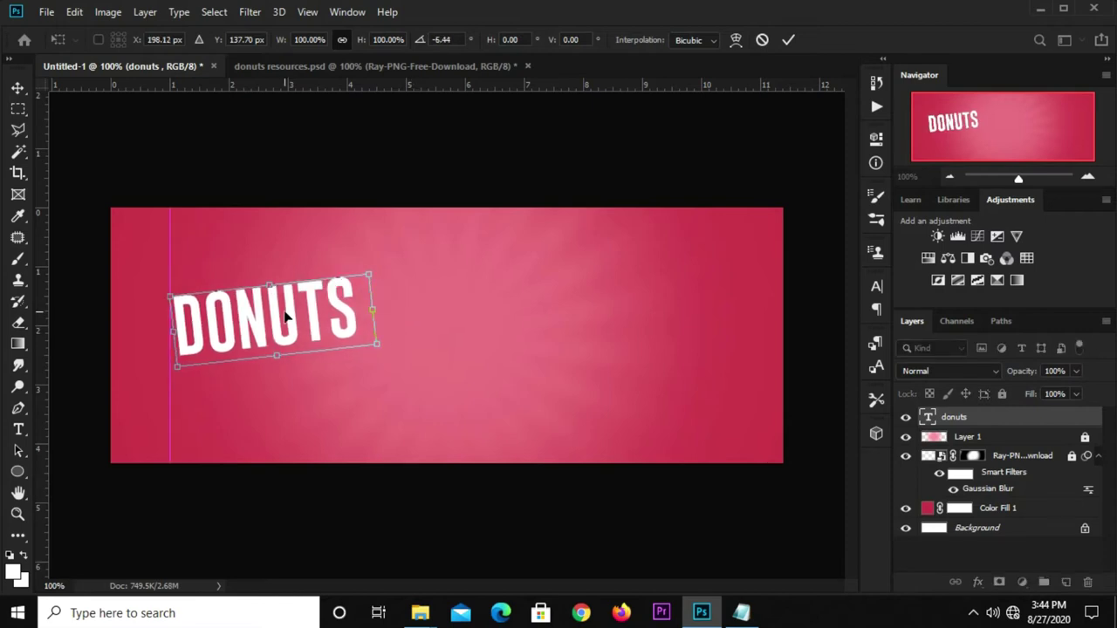
key("Return")
- Copy the donut sketch from the donuts resources file into the banner, placed over the DONUTS headline
left_click(320, 66)
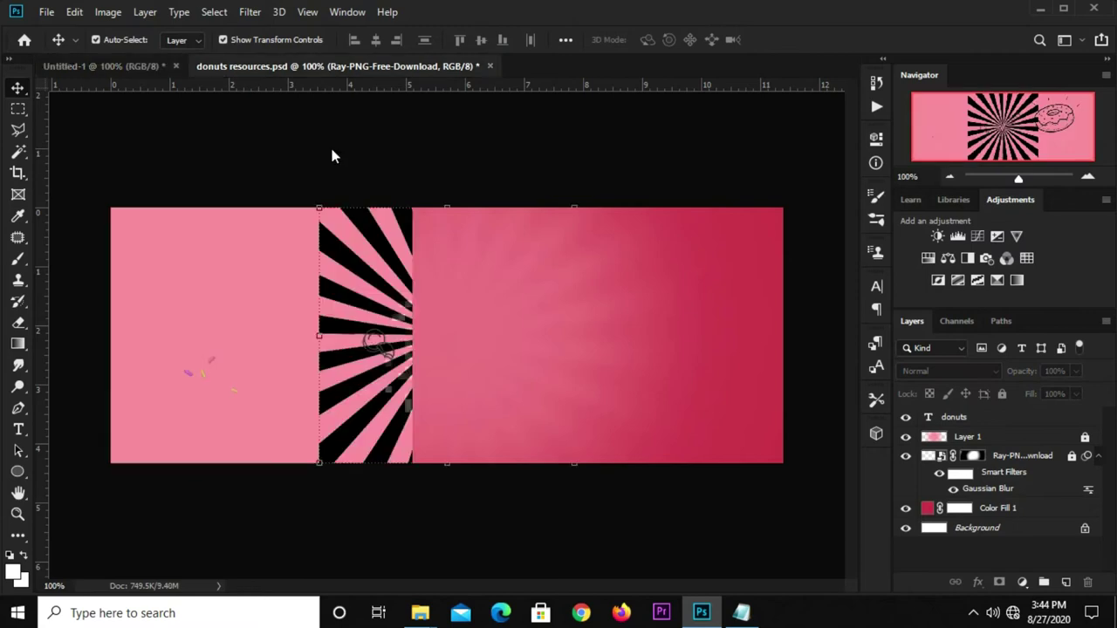
left_click(670, 319)
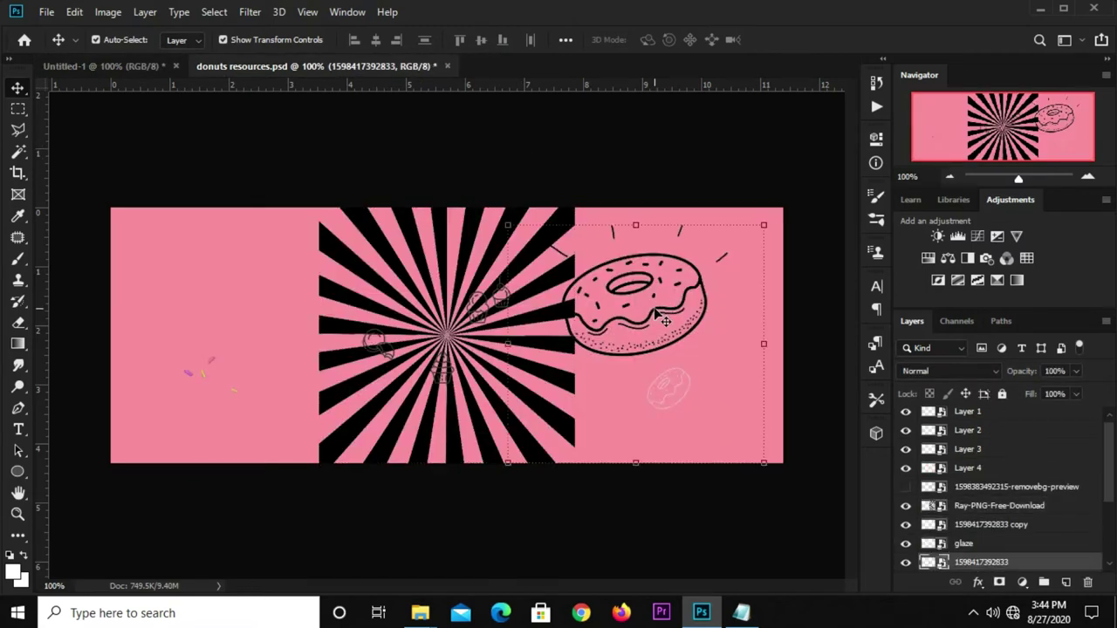
left_click_drag(251, 206, 387, 257)
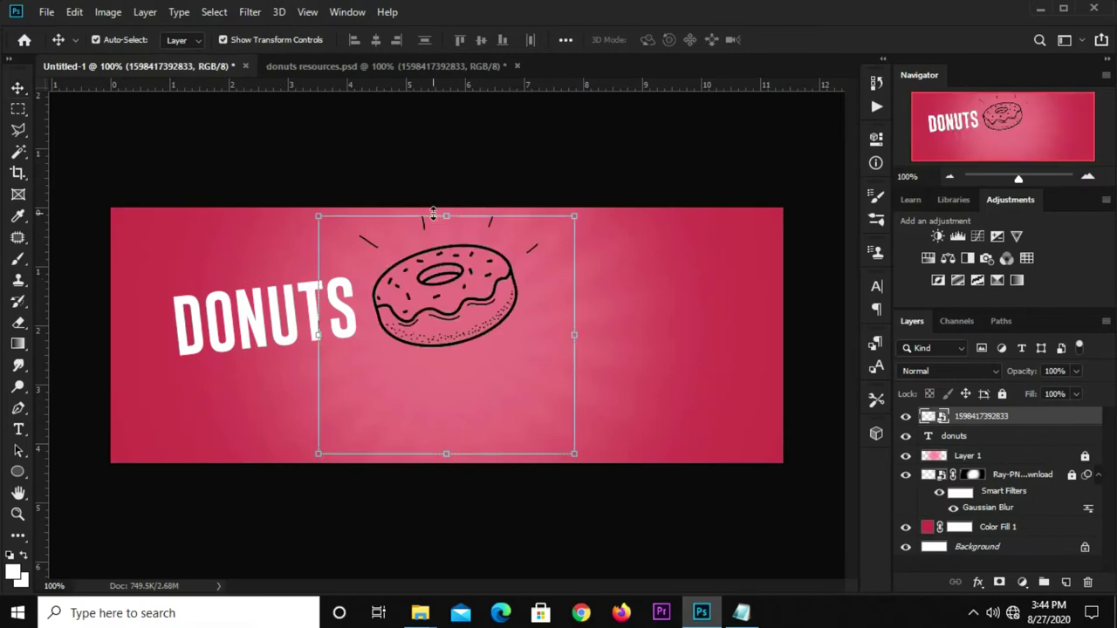
key("ctrl+t")
left_click_drag(433, 273, 305, 298)
left_click_drag(325, 249, 284, 266)
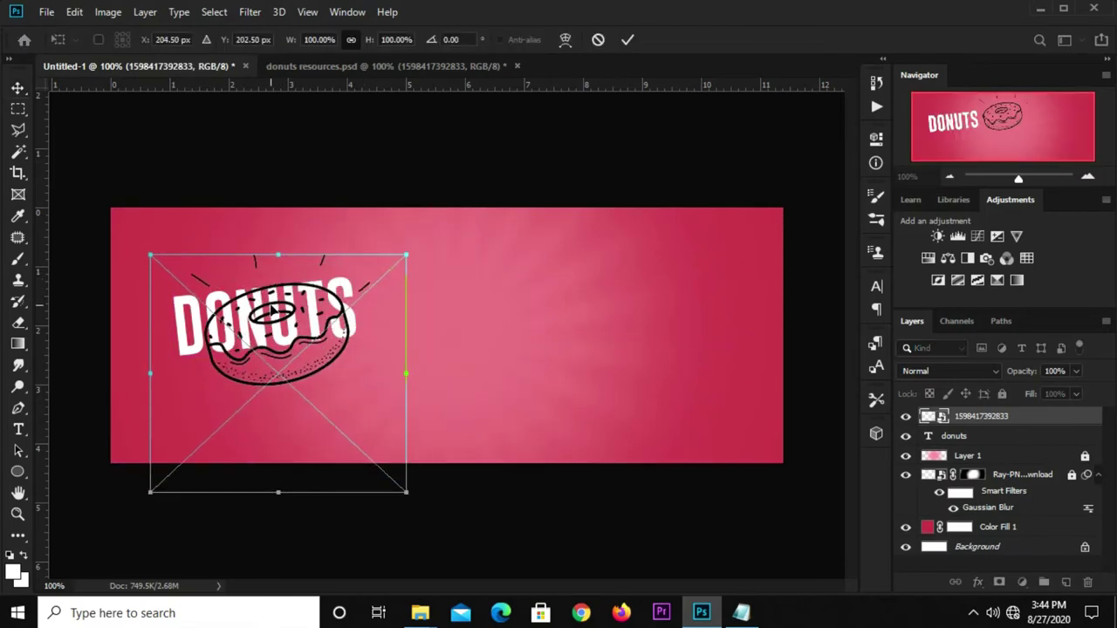
key("Return")
- Move the donut layer below 'donuts' and nudge the sketch slightly up and left
left_click_drag(981, 420, 984, 451)
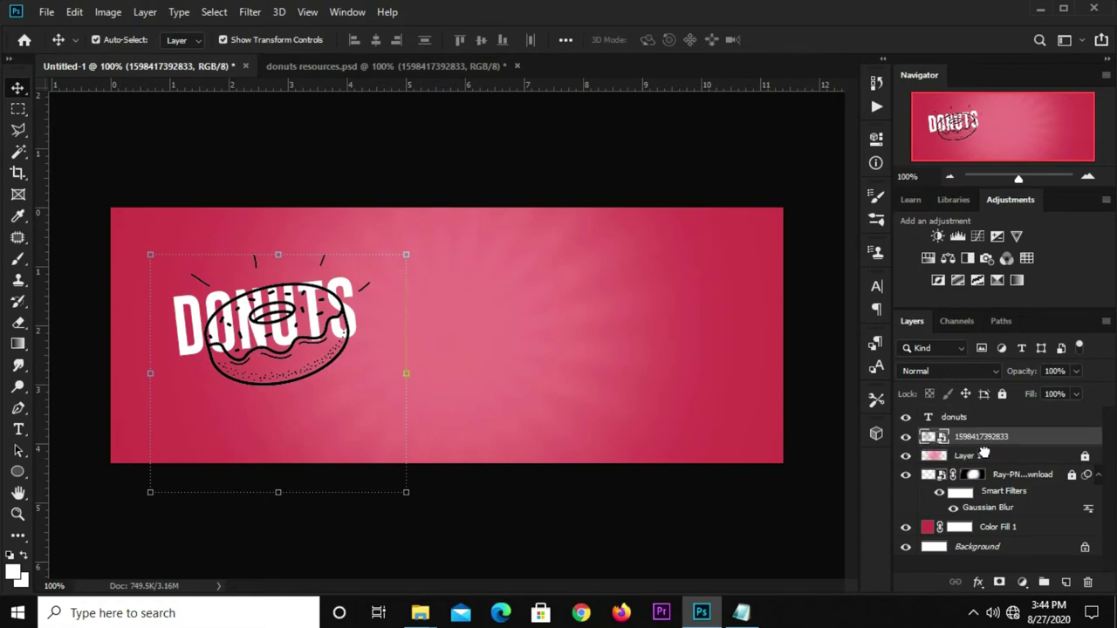
key("ctrl+t")
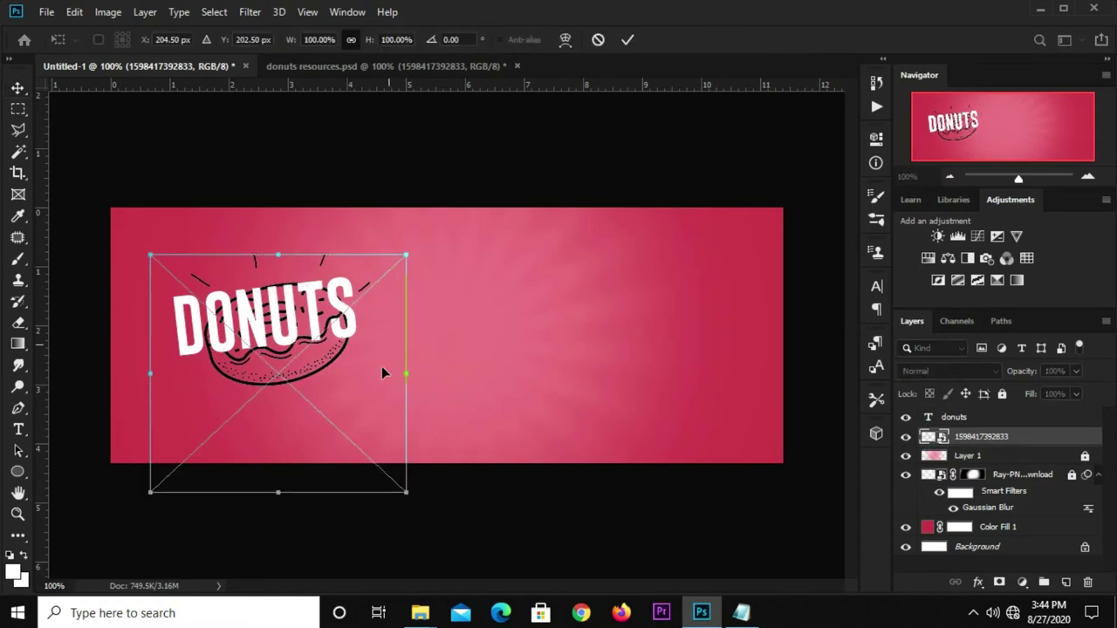
left_click_drag(381, 366, 364, 370)
key("Return")
key("Up")
key("Up")
key("Left")
key("Left")
key("Up")
key("Up")
key("Left")
key("Left")
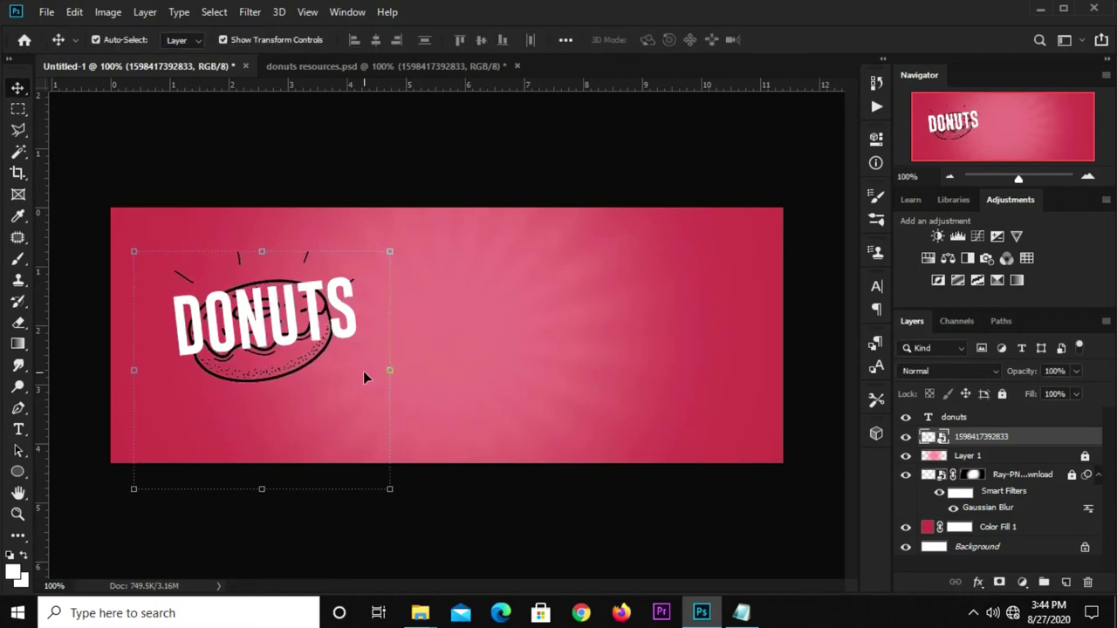
- Scale the donut sketch down to about 96%
key("ctrl+t")
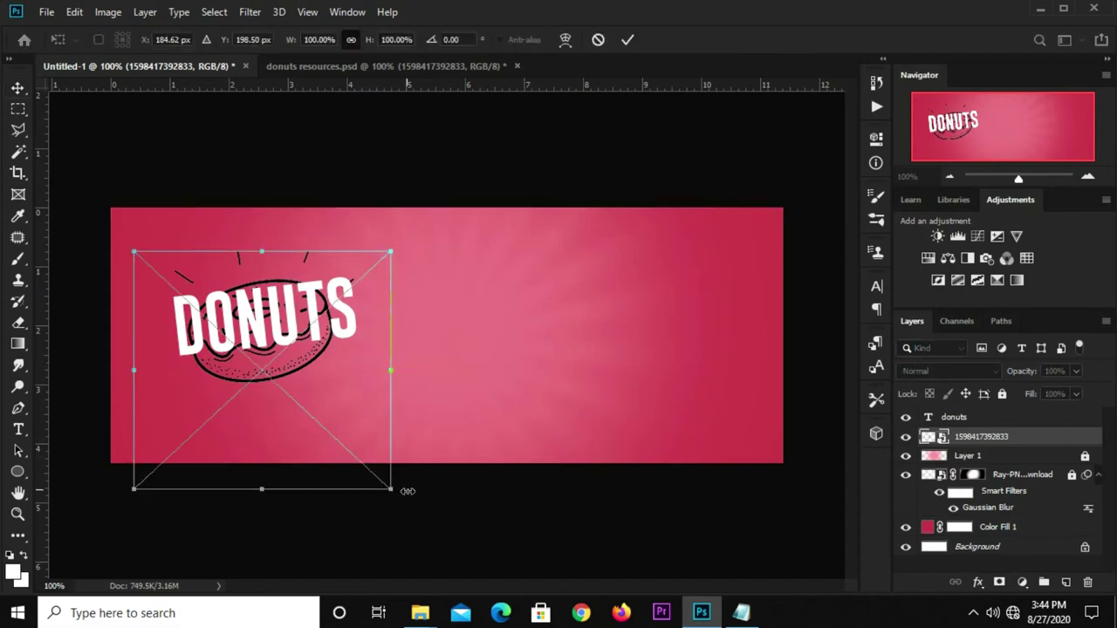
left_click_drag(396, 492, 384, 482)
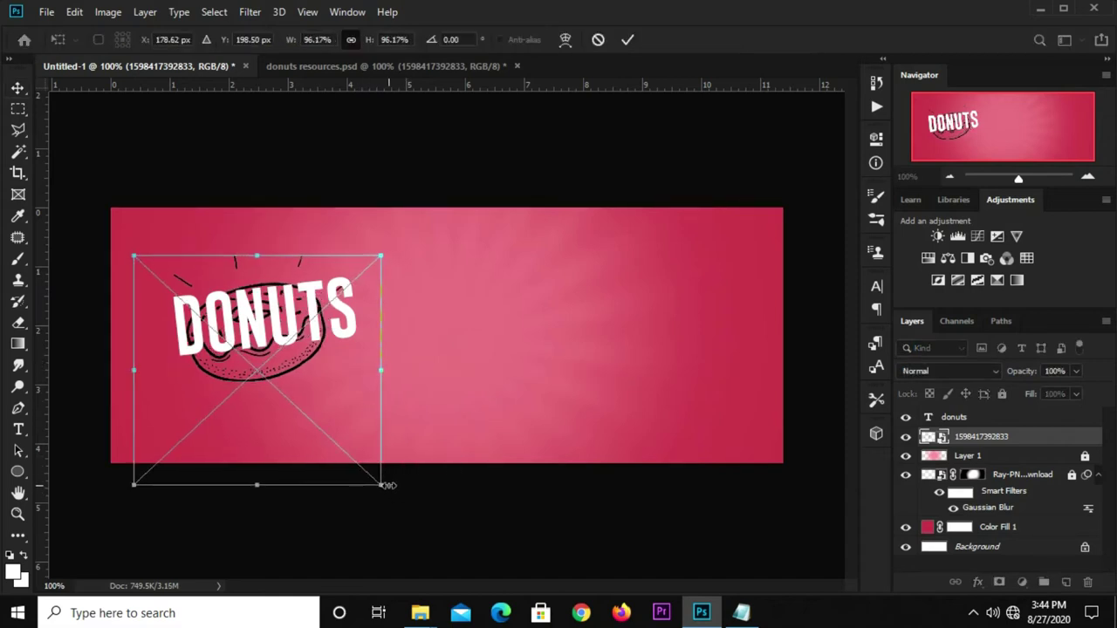
key("Return")
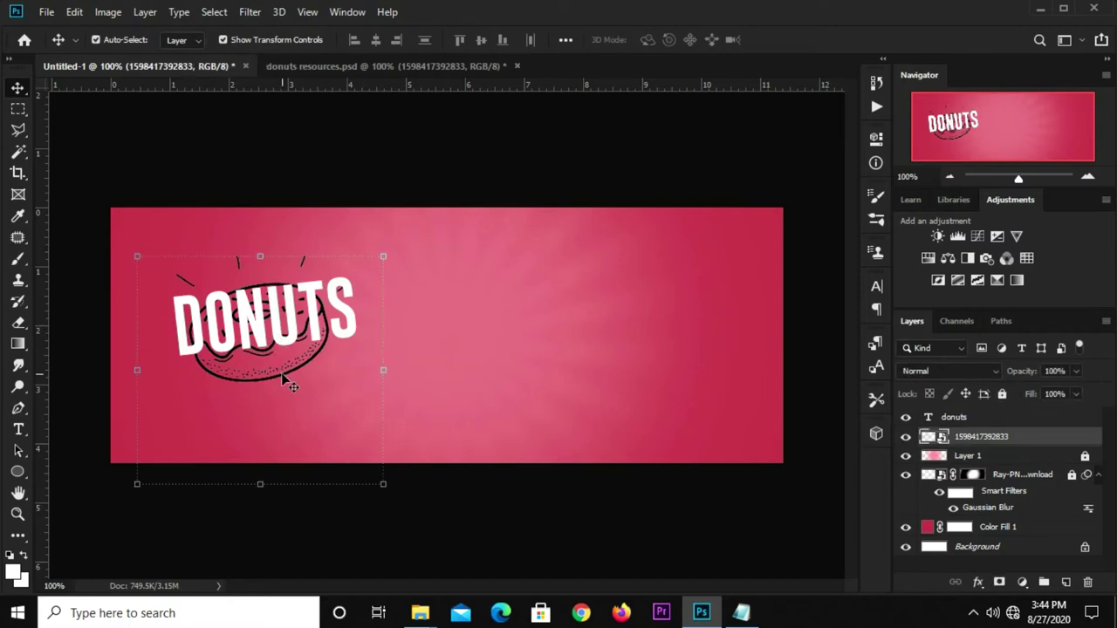
- Set the donut sketch layer to Overlay blend mode at 40% opacity
left_click(967, 375)
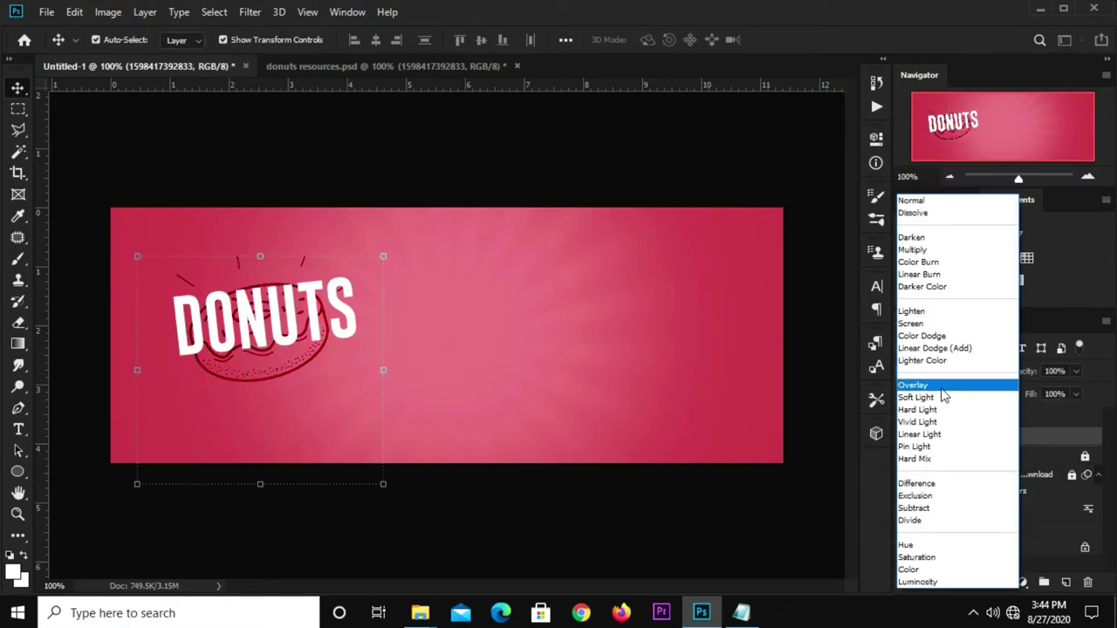
left_click(942, 388)
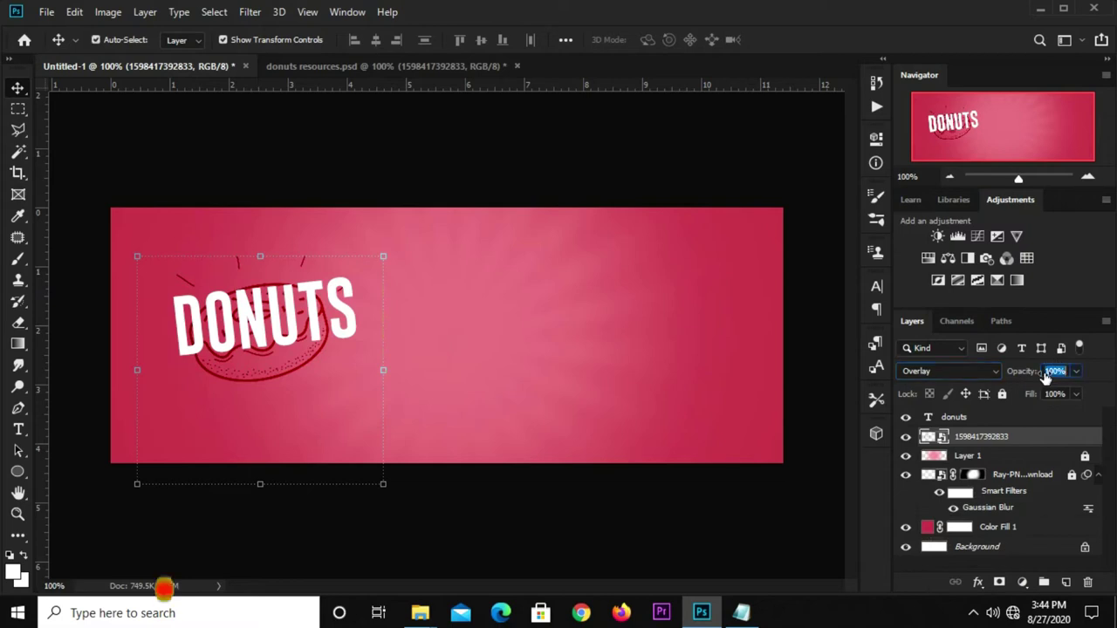
type("40")
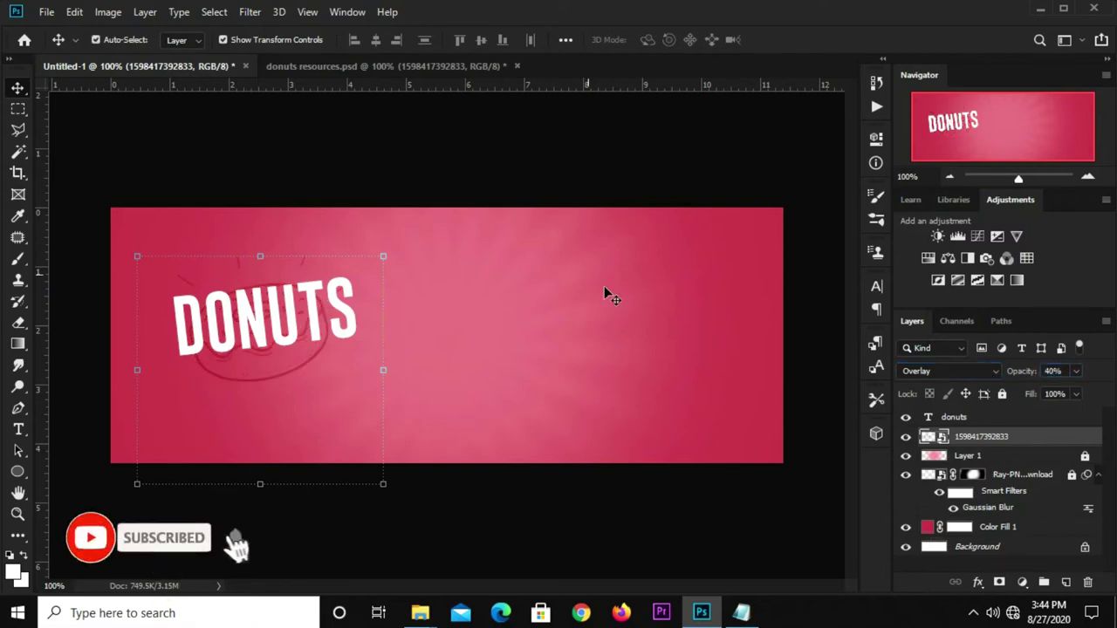
- Nudge the DONUTS headline down by one pixel
left_click(281, 324)
key("Down")
key("Down")
key("Down")
key("Down")
key("Down")
key("Down")
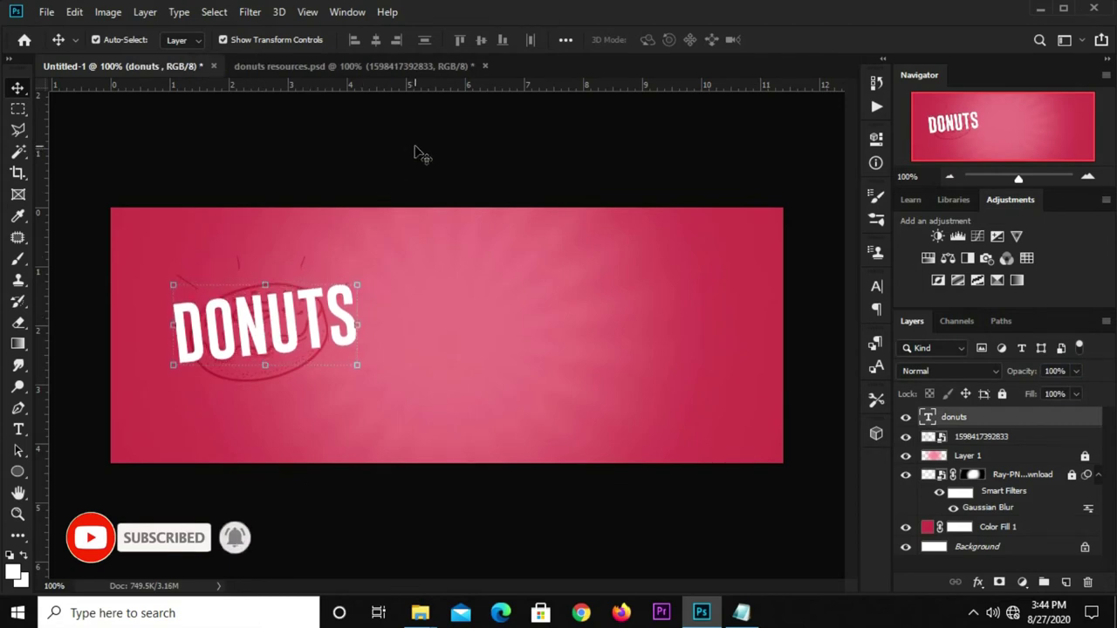
key("Down")
key("Down")
key("Down")
key("Down")
key("Down")
key("Down")
key("Down")
key("Up")
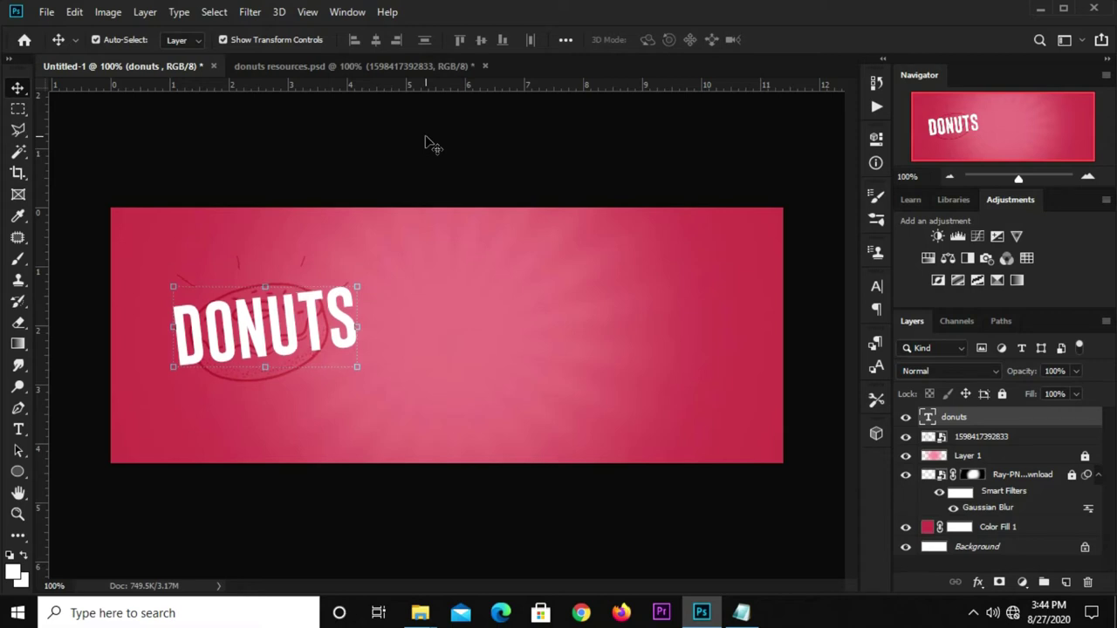
left_click(391, 180)
- Rotate the donut sketch about 2°
left_click(240, 377)
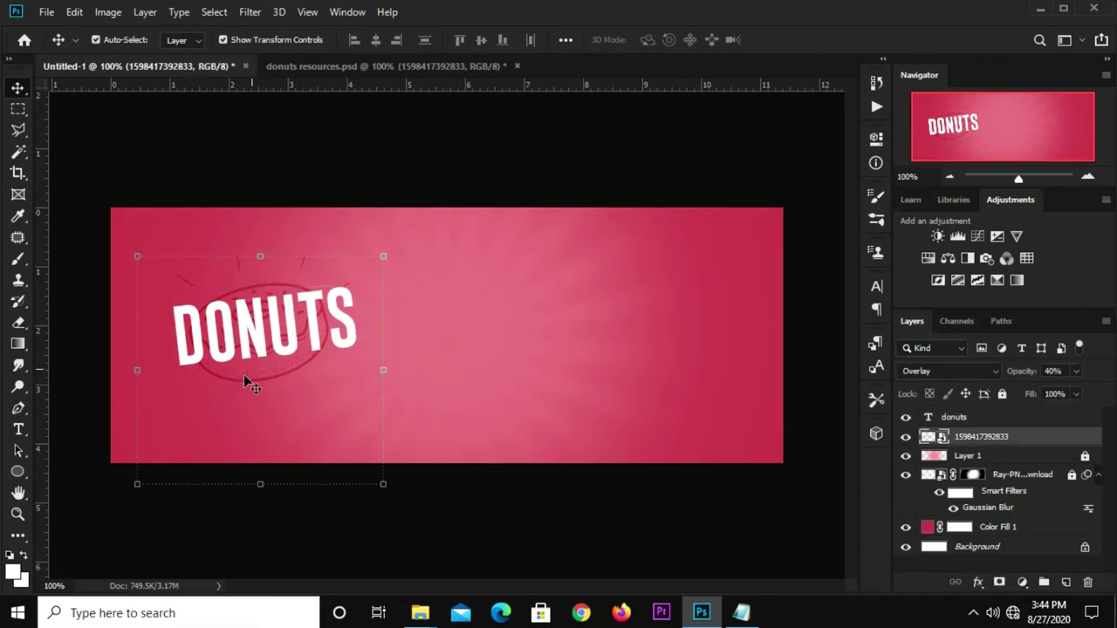
left_click_drag(393, 244, 404, 241)
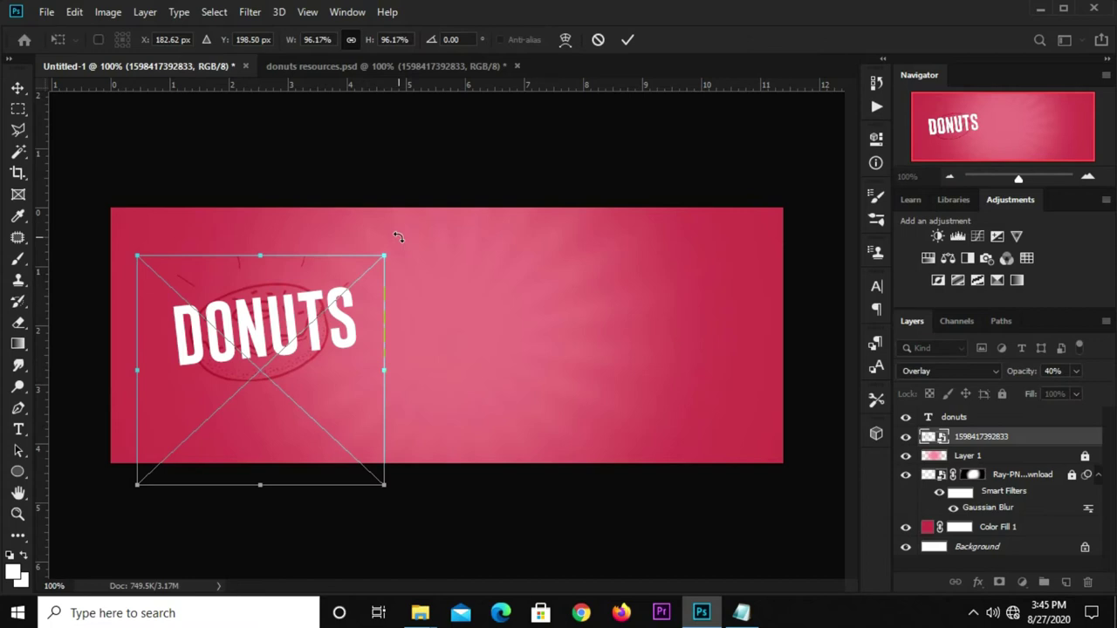
key("Return")
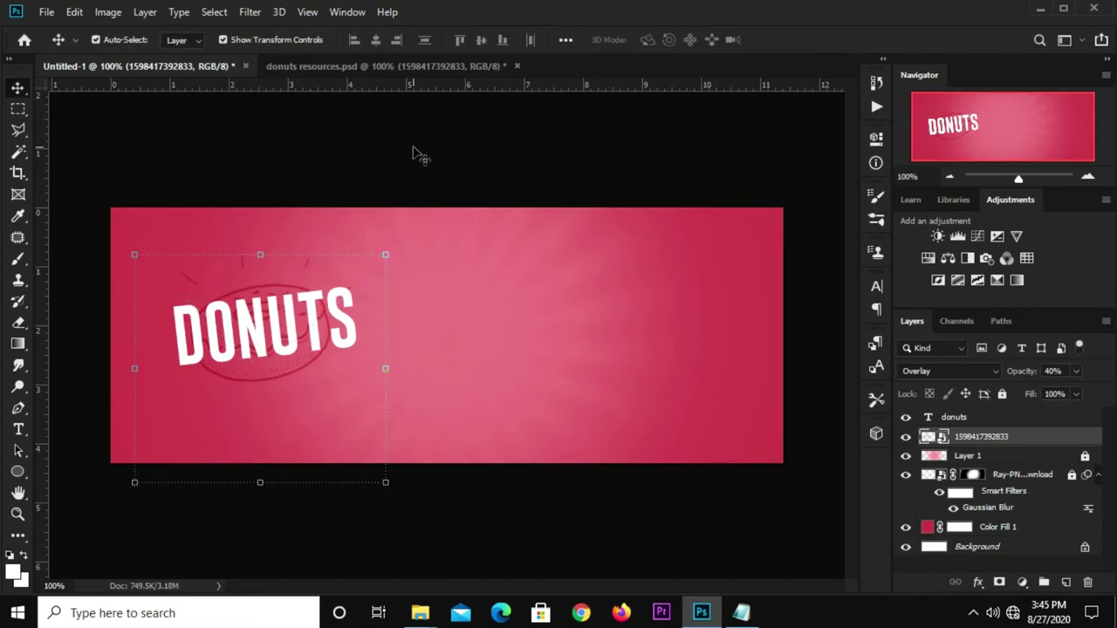
left_click(406, 188)
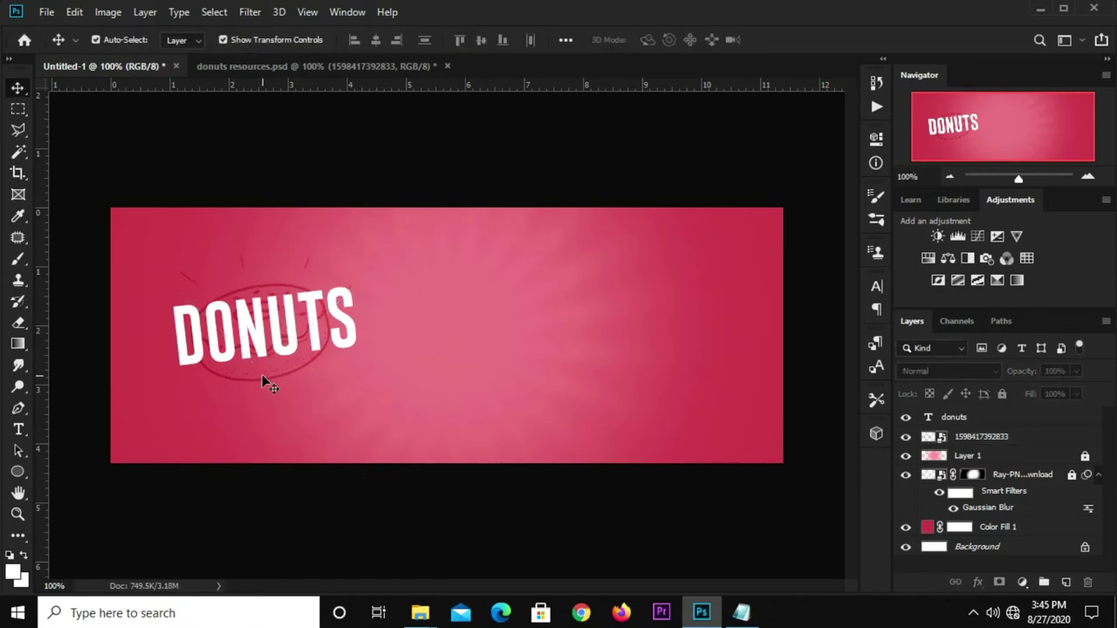
- Choose the Rectangle Tool from the shape tools
left_click(17, 471)
right_click(18, 471)
left_click(48, 474)
right_click(18, 471)
left_click(55, 471)
- Draw a 218 × 24 px bar below the headline with white fill and no outline
left_click_drag(175, 377, 345, 391)
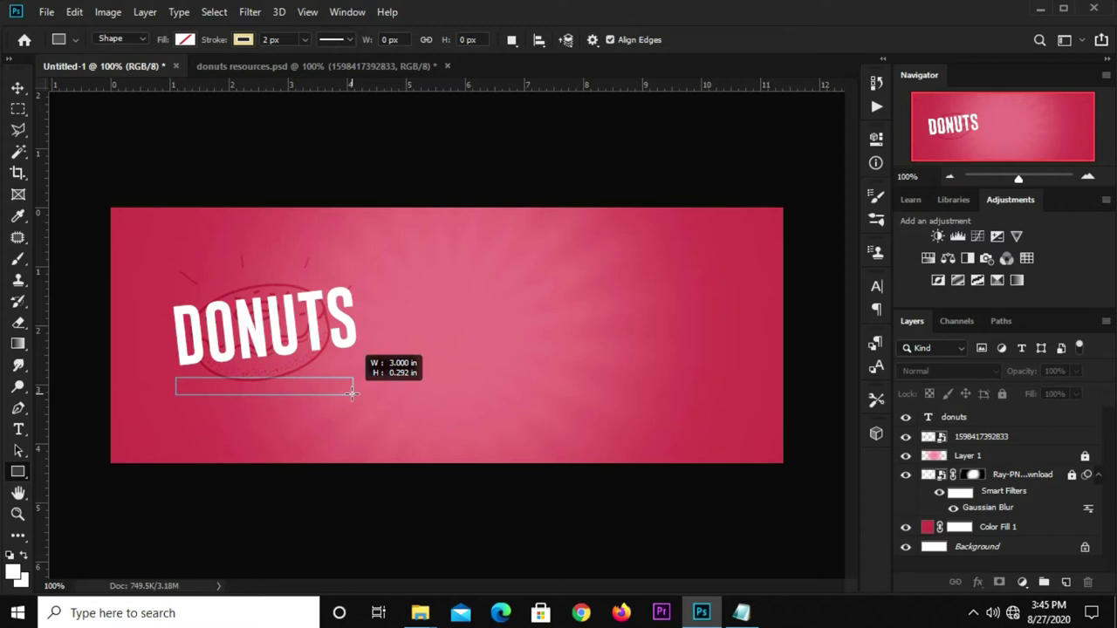
left_click_drag(345, 392, 354, 397)
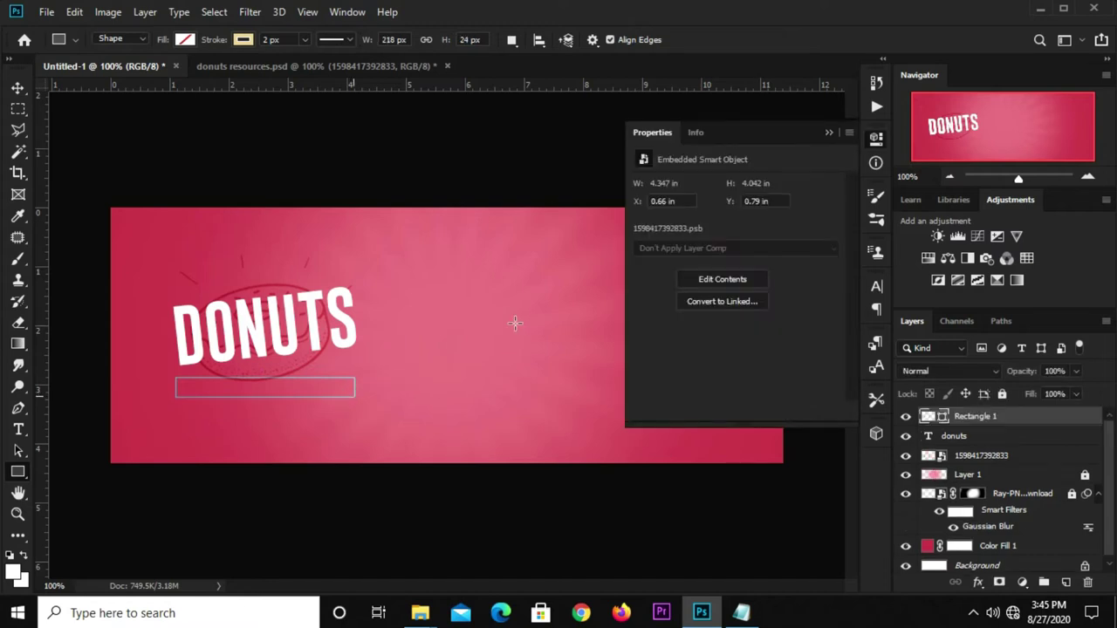
key("v")
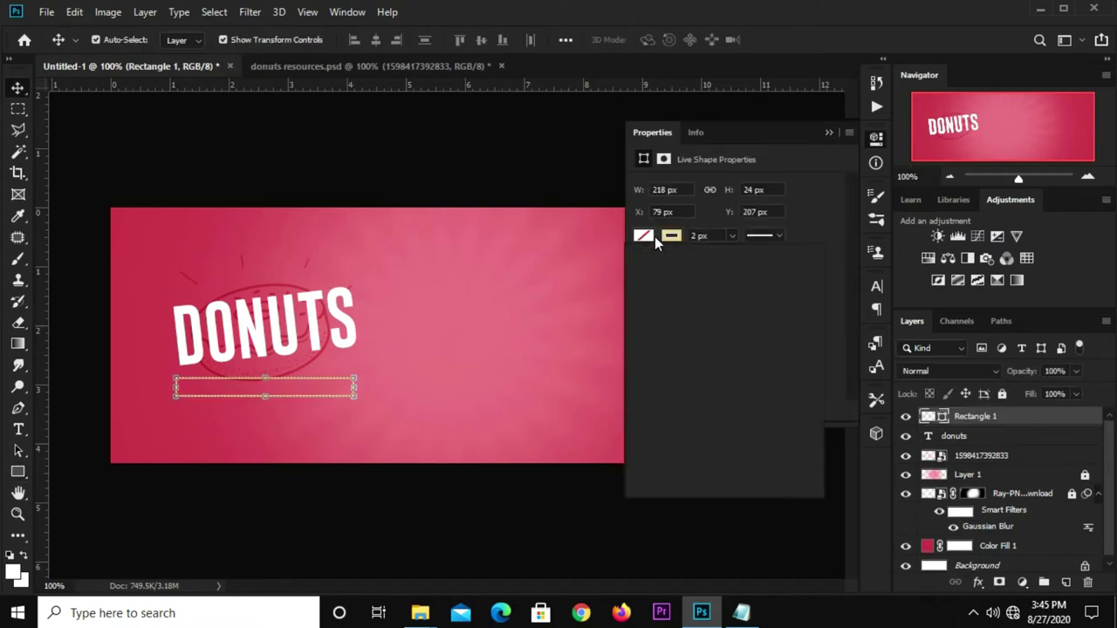
left_click(651, 237)
left_click(654, 321)
left_click(671, 236)
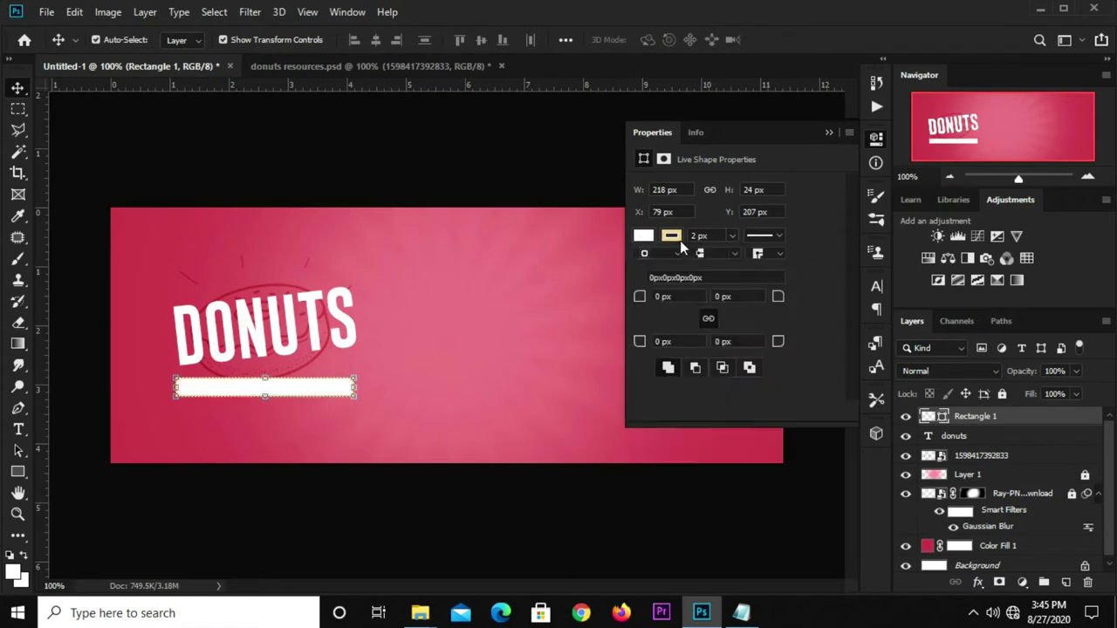
left_click(654, 268)
left_click(807, 194)
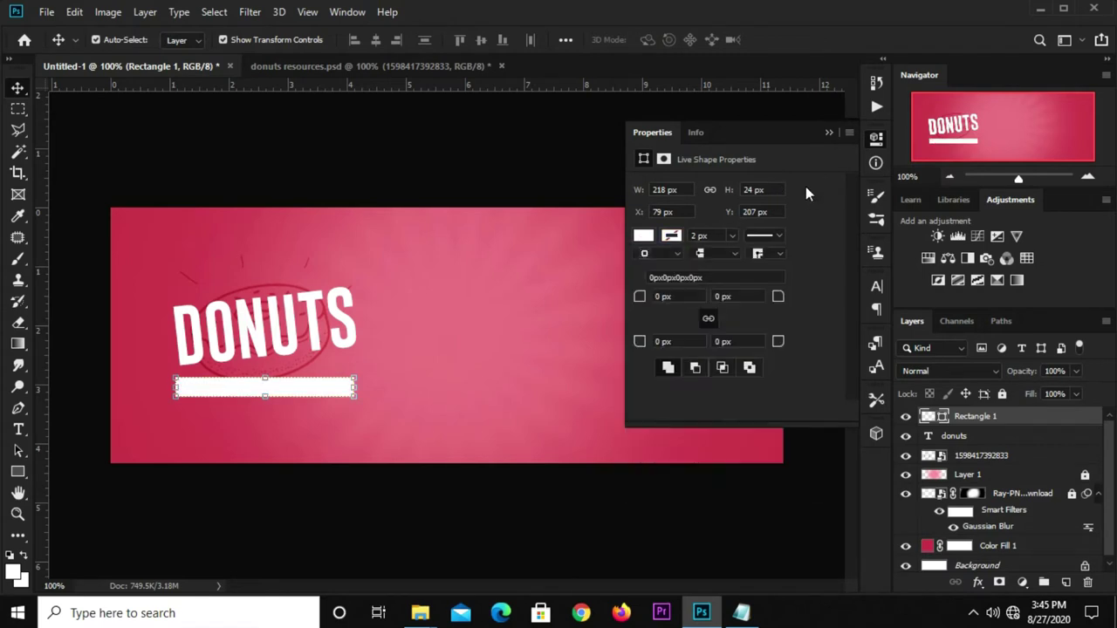
left_click(829, 133)
- Tilt the white bar about -5.5° and move it up just beneath DONUTS
left_click_drag(368, 360, 380, 356)
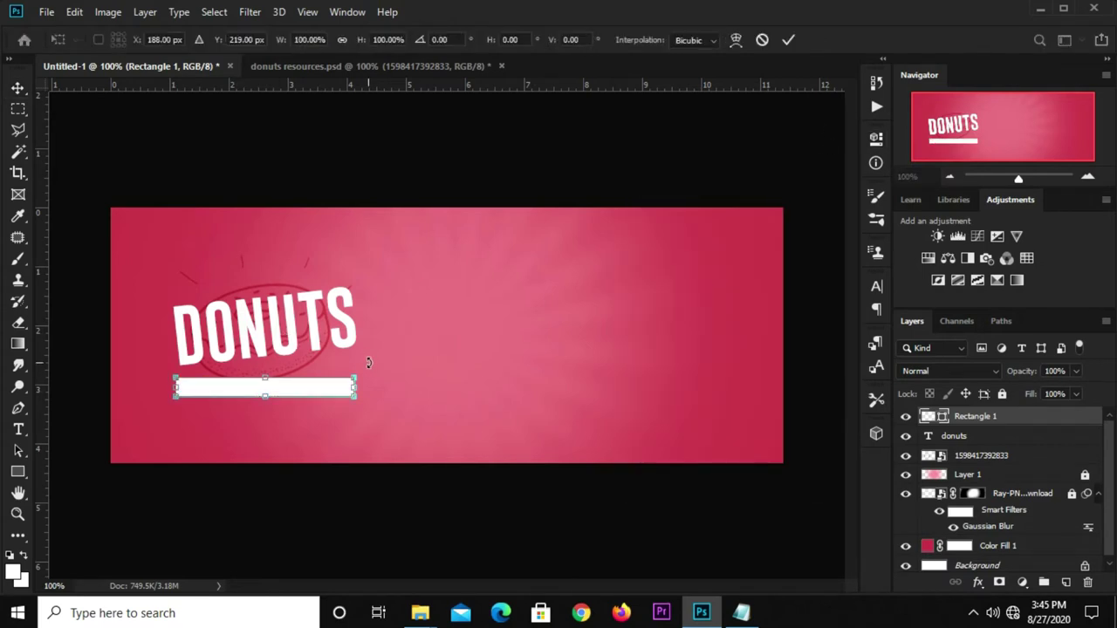
left_click_drag(305, 386, 312, 378)
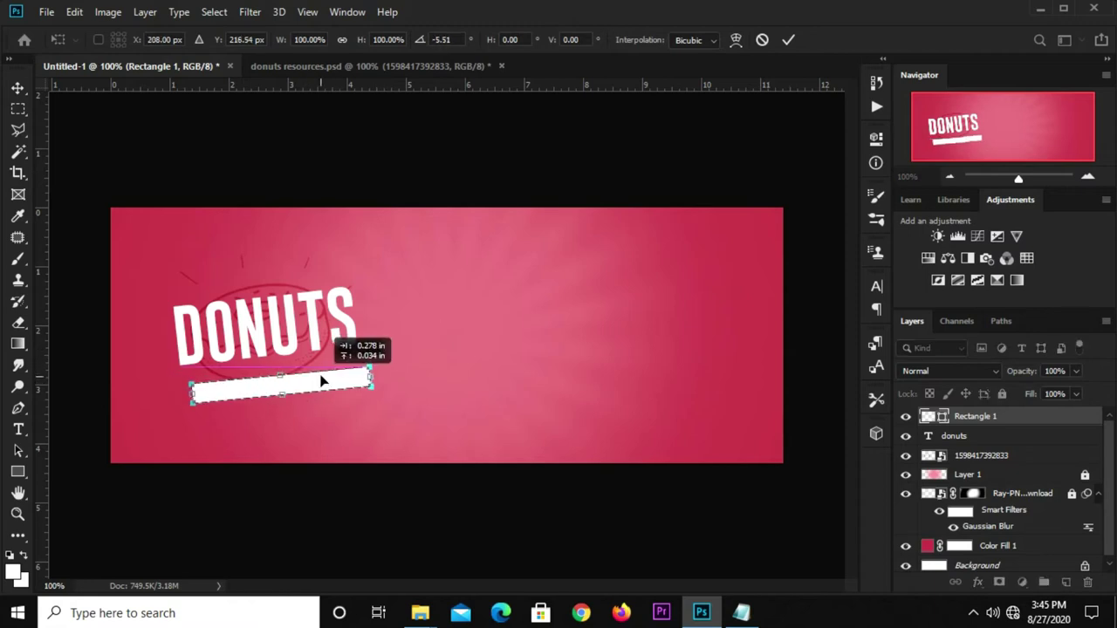
key("Up")
key("Up")
key("Up")
key("Up")
key("Up")
key("Up")
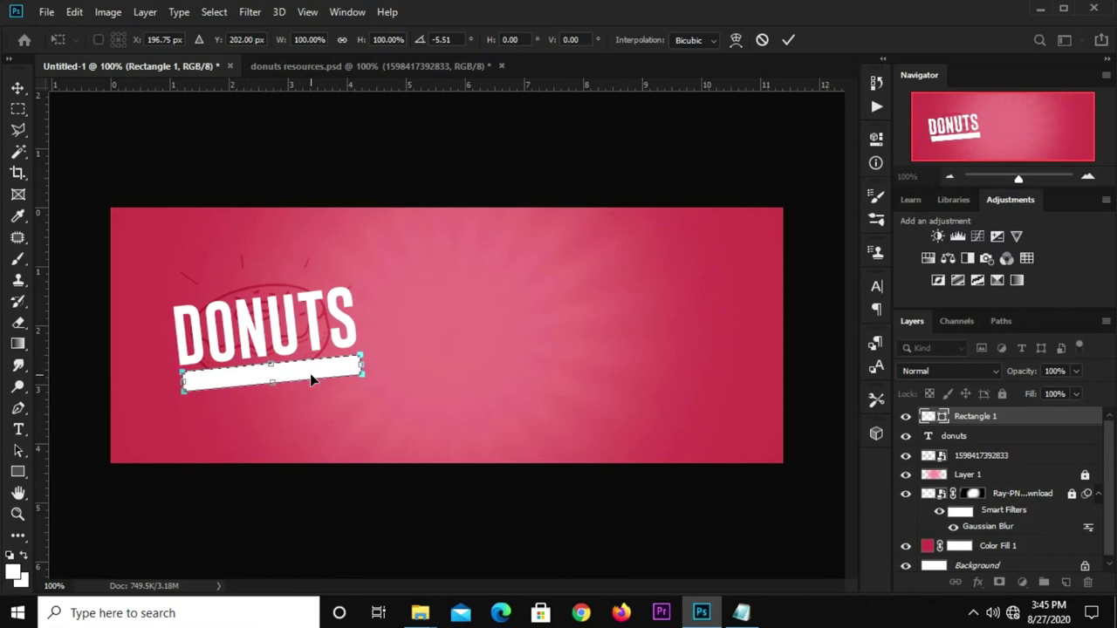
key("Return")
left_click(374, 166)
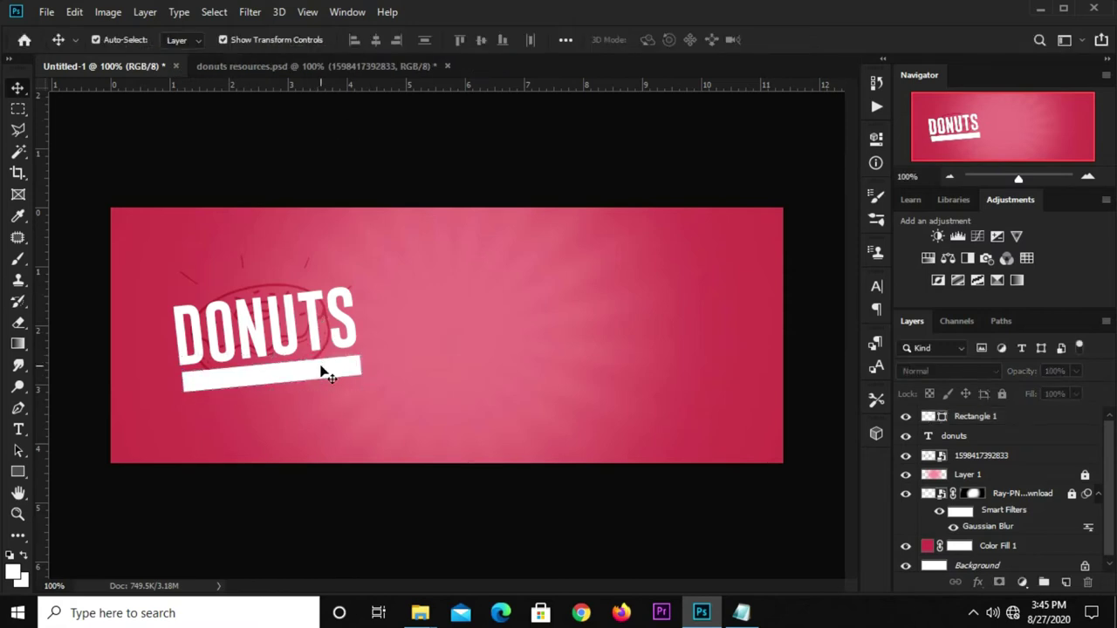
- Rotate the white Rectangle 1 bar slightly, then adjust its tilt once more
left_click(327, 373)
key("ctrl+t")
left_click_drag(383, 350, 393, 345)
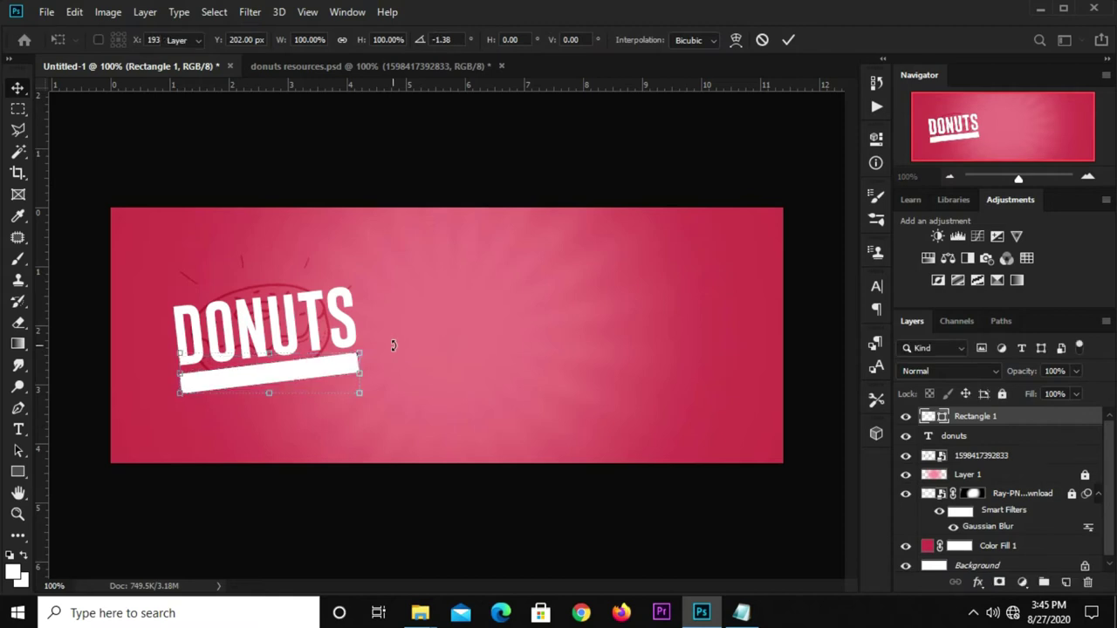
key("Return")
key("ctrl+t")
left_click_drag(383, 358, 393, 361)
key("Return")
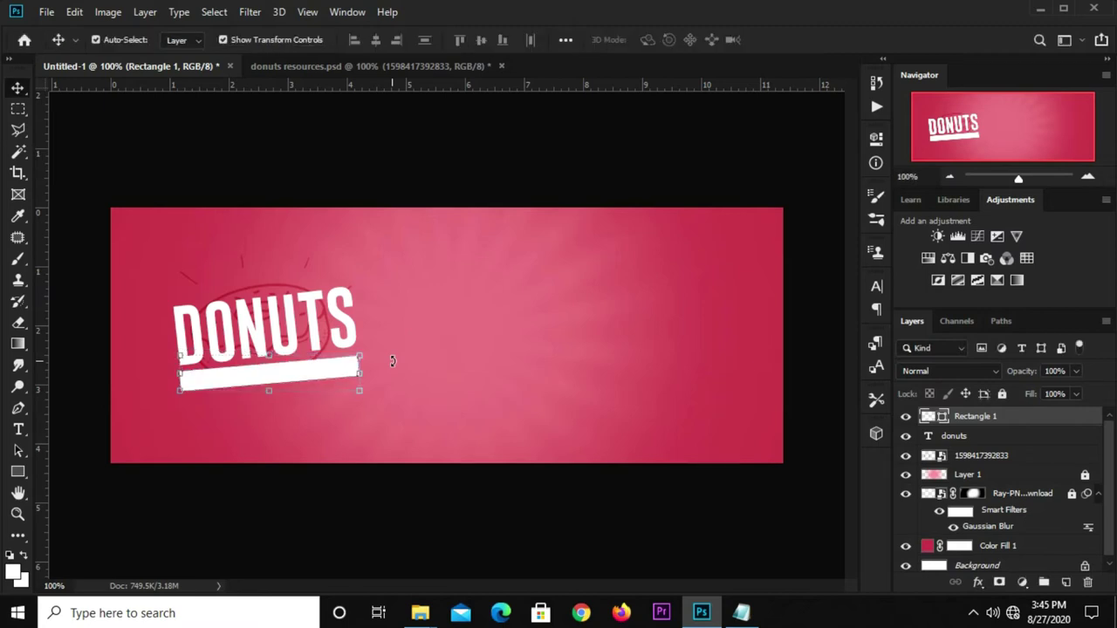
- Fine-tune the bar's final angle, about -0.9° extra rotation, so it sits snugly under DONUTS
left_click_drag(392, 361, 379, 360)
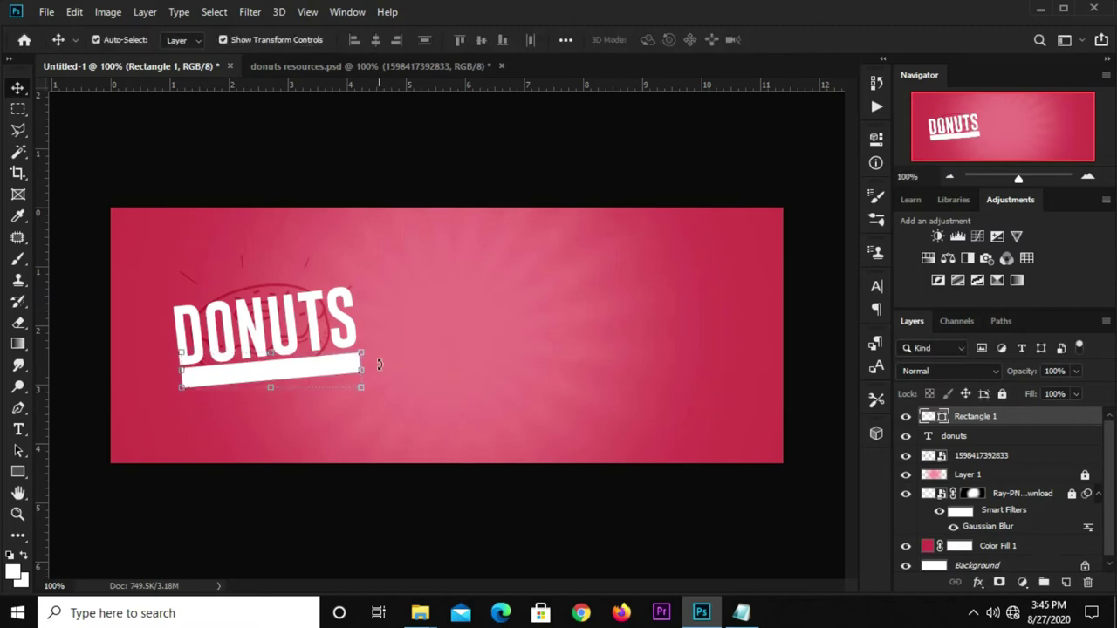
scroll(379, 360, "up", 3)
left_click_drag(384, 378, 387, 380)
key("Return")
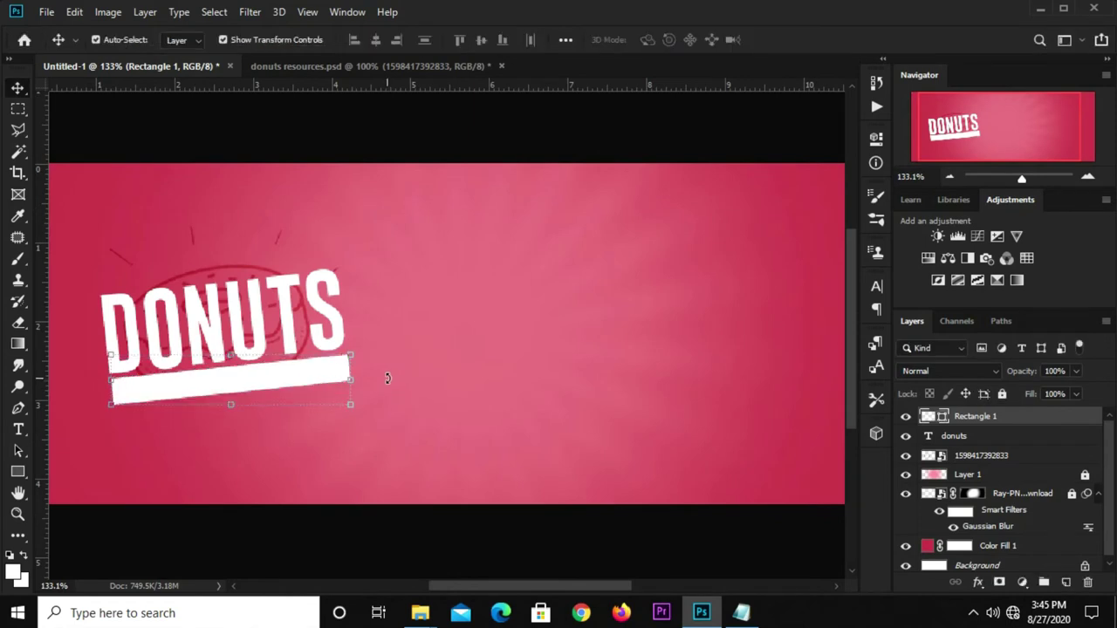
scroll(386, 381, "down", 3)
left_click(392, 185)
left_click(297, 369)
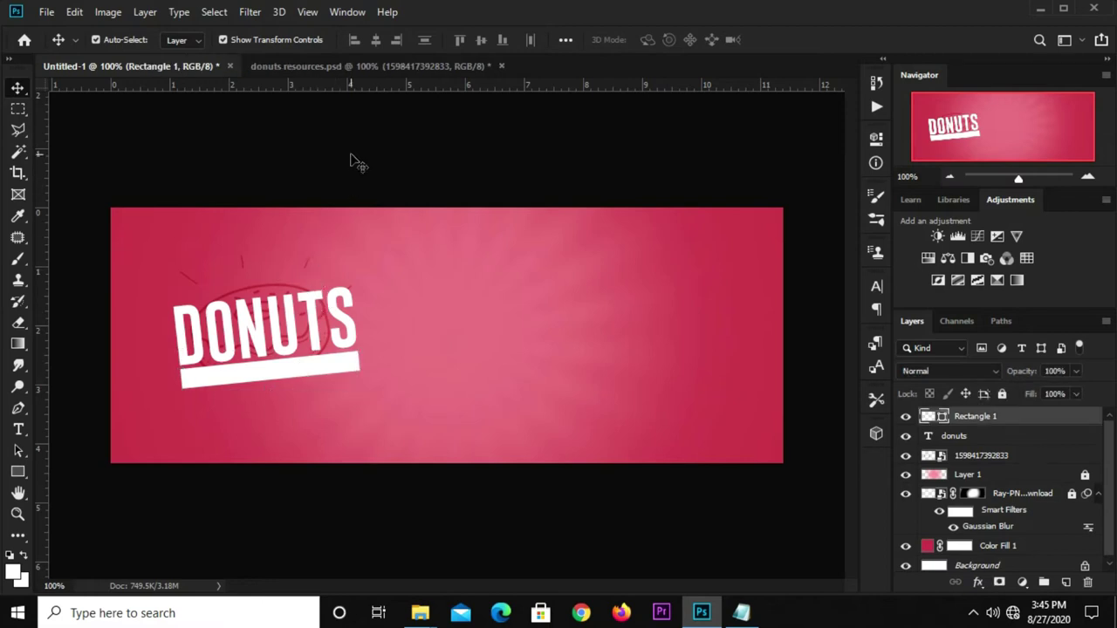
left_click(352, 162)
left_click(304, 341)
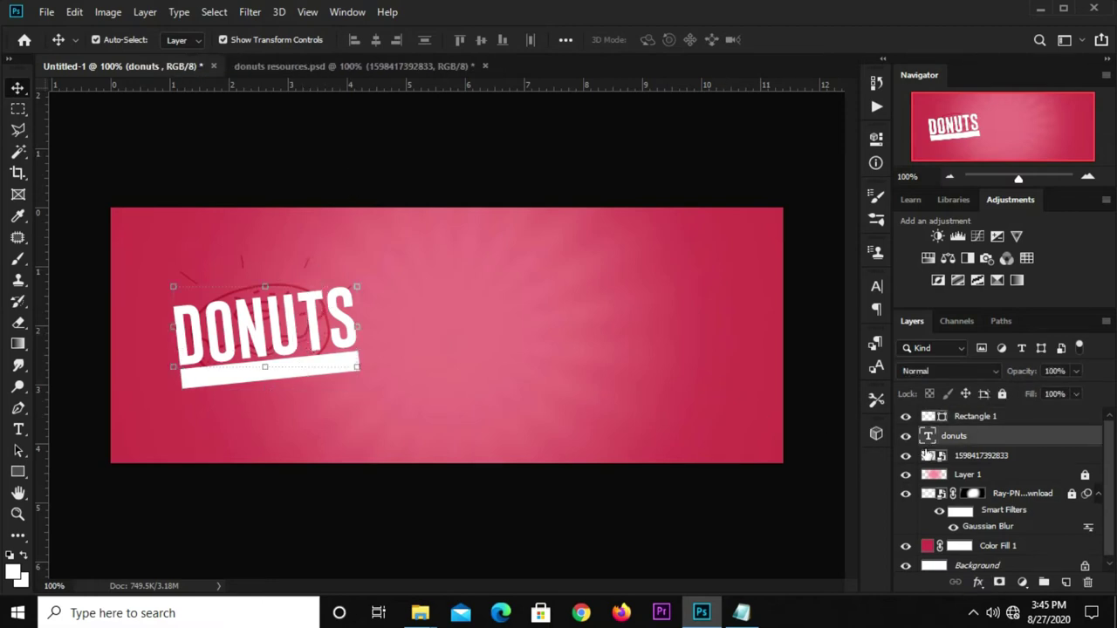
- Add a Drop Shadow to the DONUTS headline (61% opacity, 5 px, 22%)
left_click(977, 582)
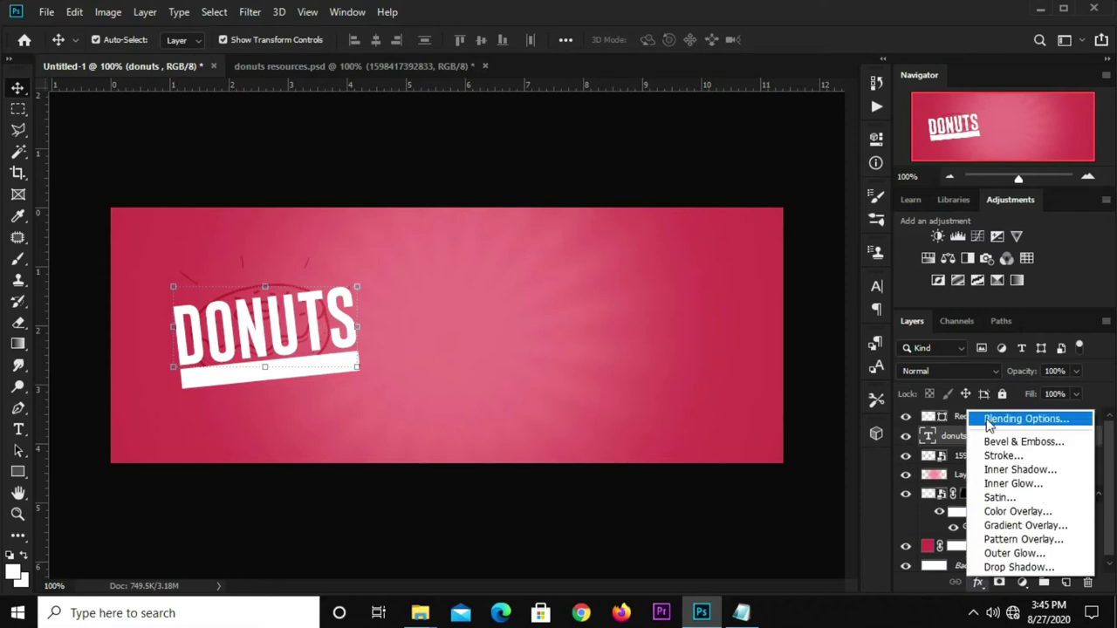
left_click(997, 417)
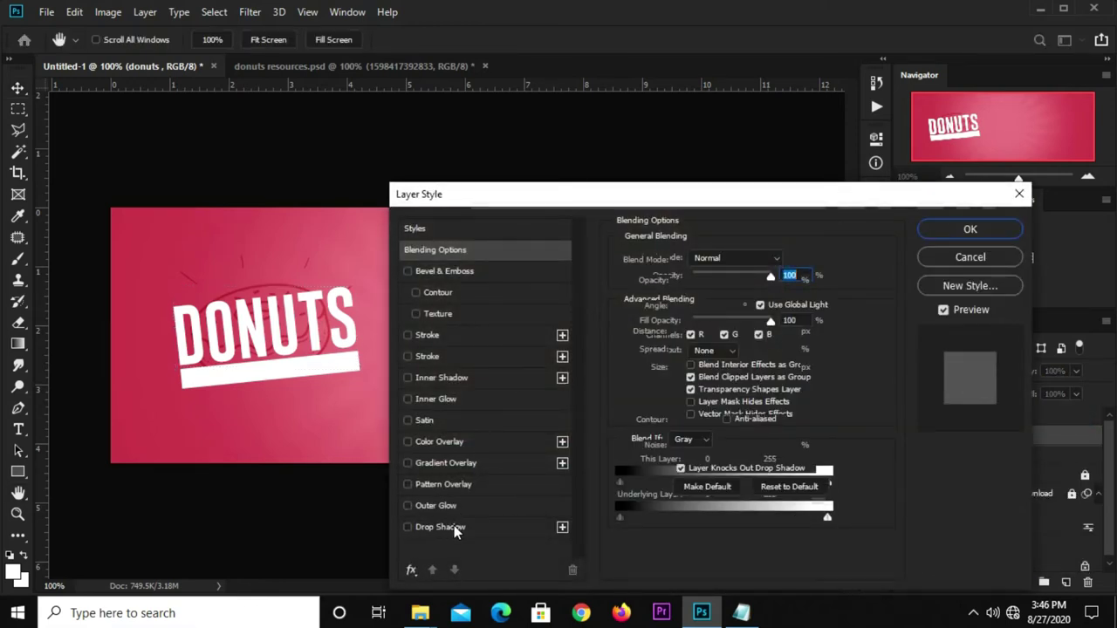
left_click(441, 527)
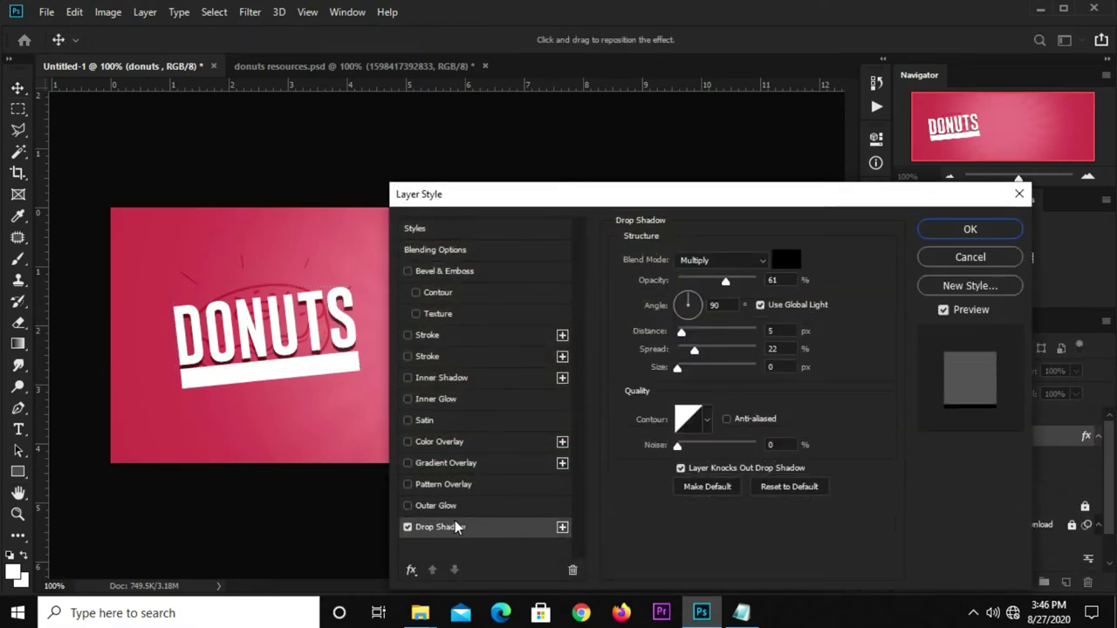
left_click(775, 280)
key("Tab")
key("Tab")
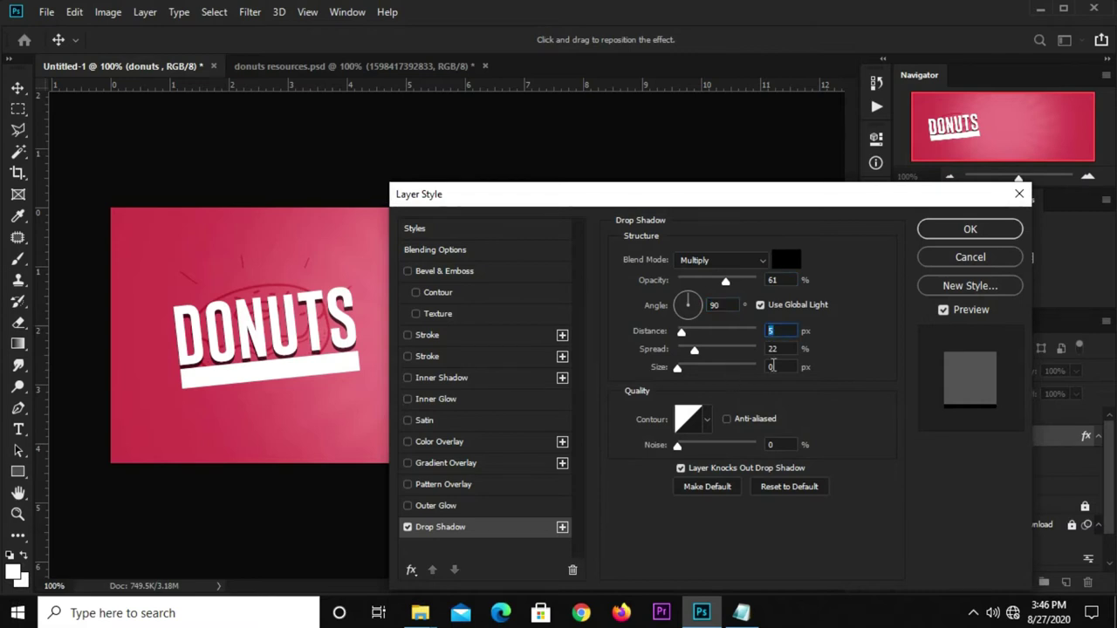
key("Tab")
key("Tab")
left_click(925, 232)
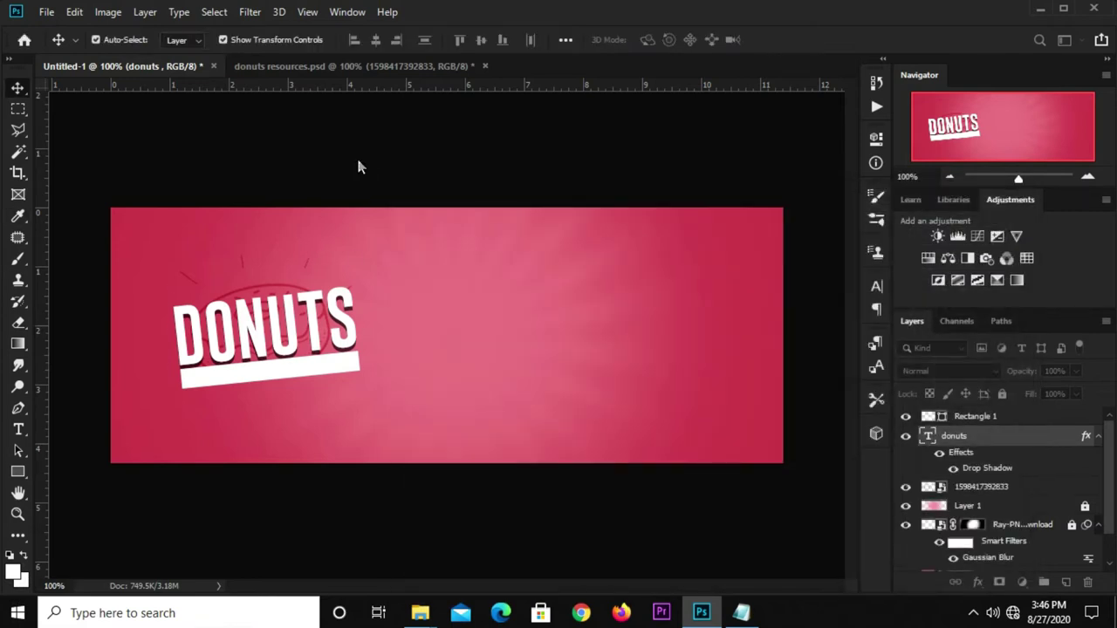
- Copy the headline's layer style and paste it onto the Rectangle 1 bar
left_click(269, 347)
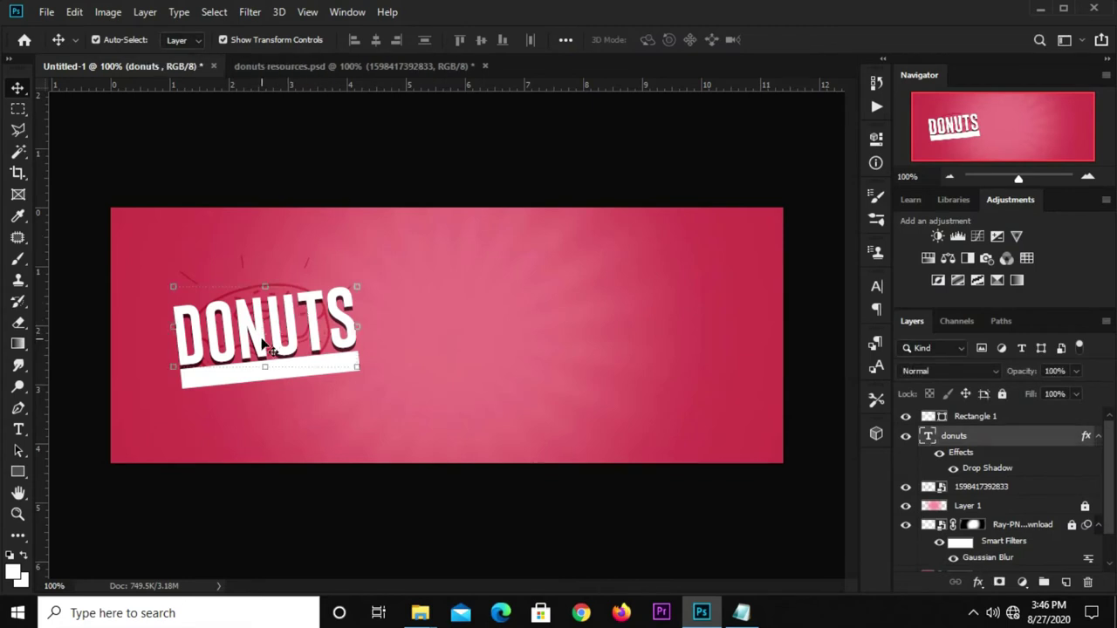
left_click(297, 319)
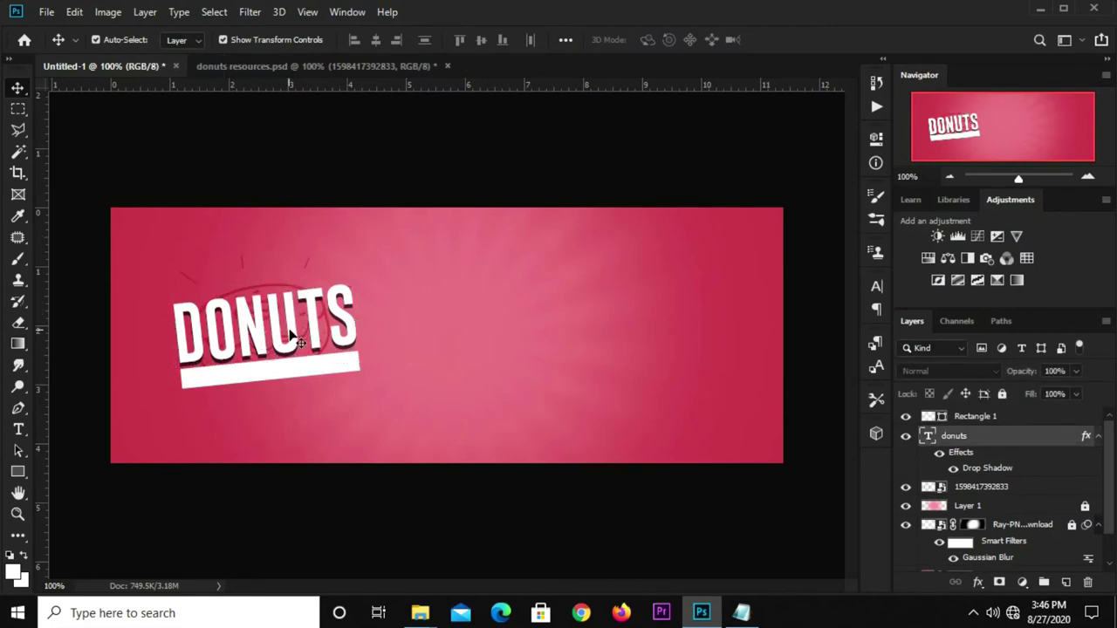
right_click(960, 438)
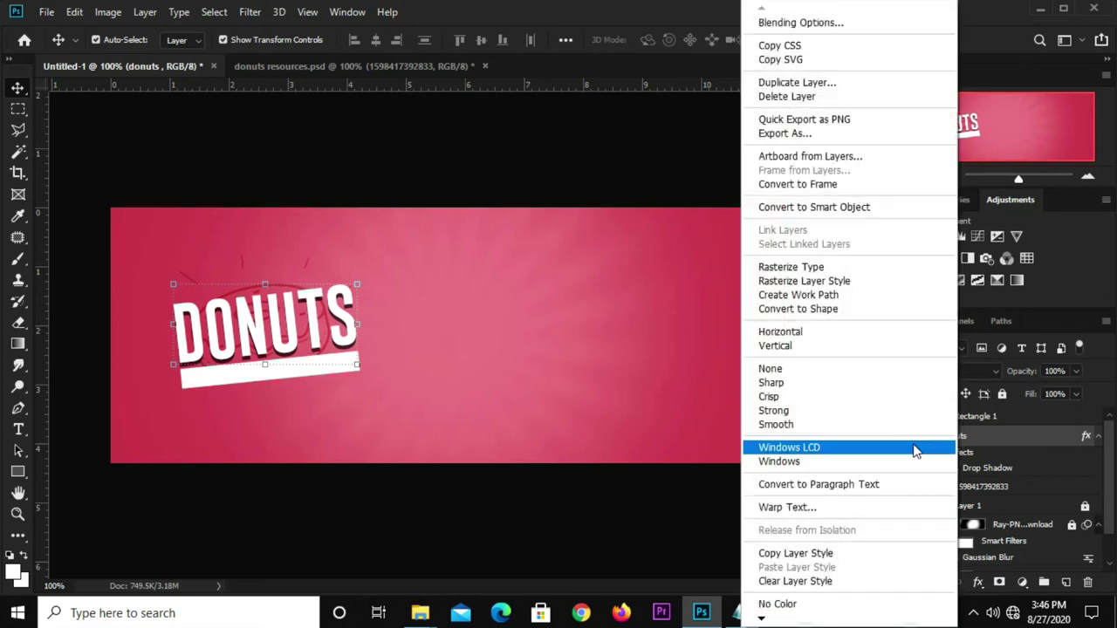
left_click(780, 553)
left_click(965, 418)
right_click(962, 423)
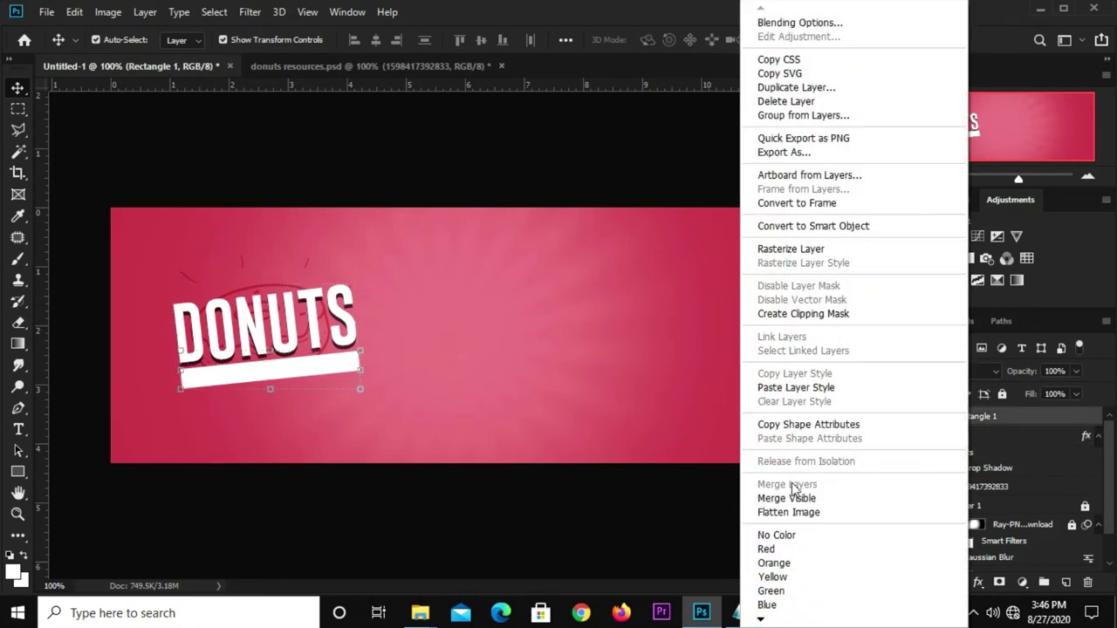
left_click(796, 387)
left_click(589, 530)
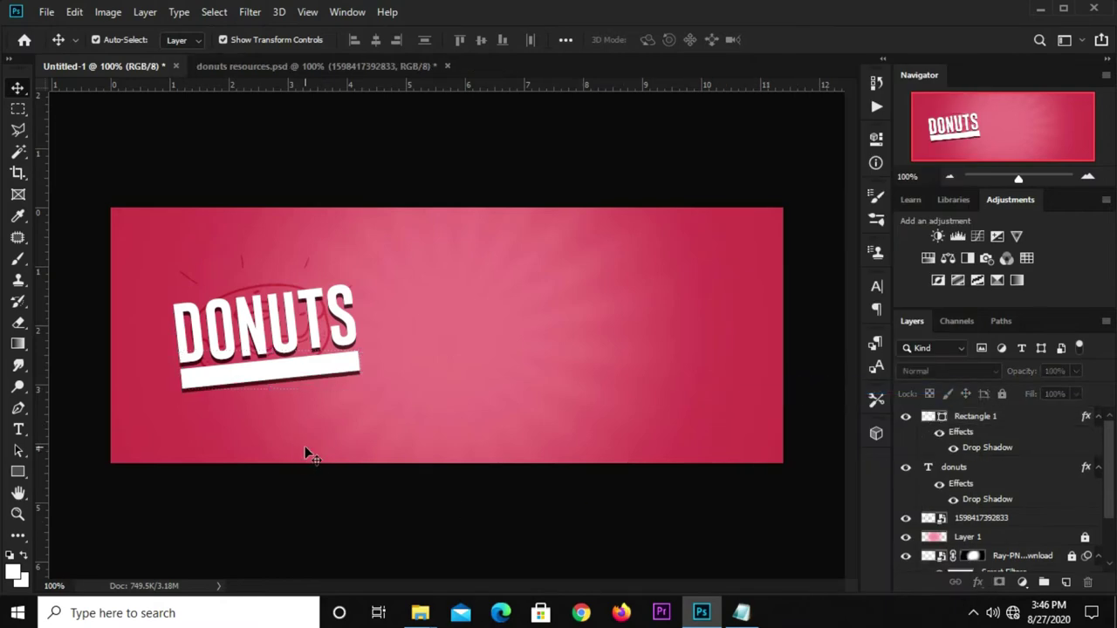
- Copy the 'Fresh and Delicious' line from the Notepad notes
left_click(740, 612)
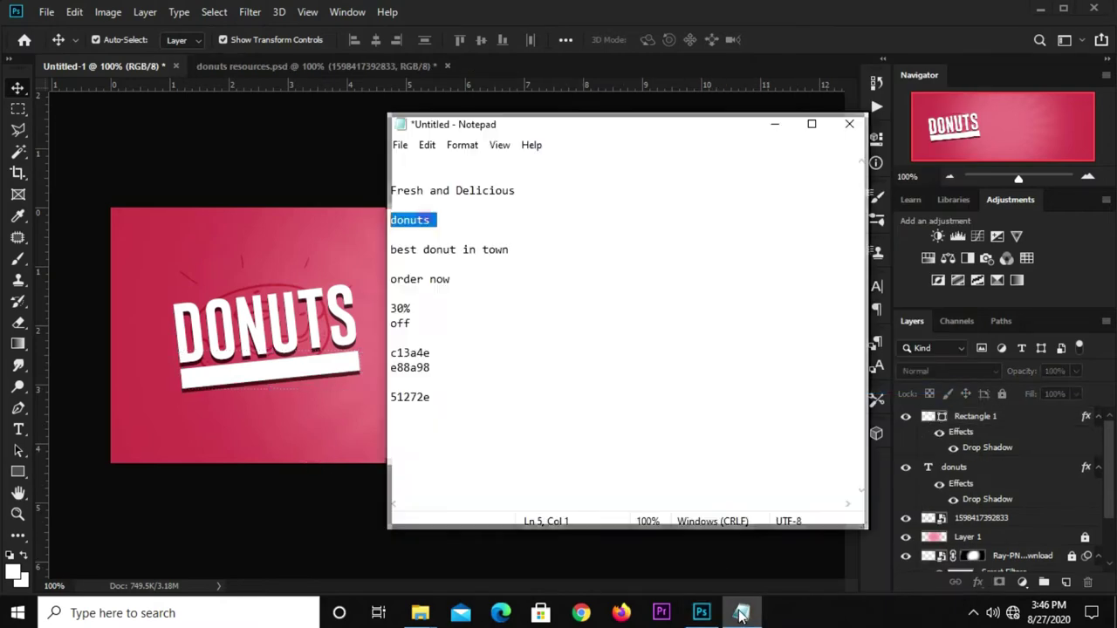
left_click(395, 206)
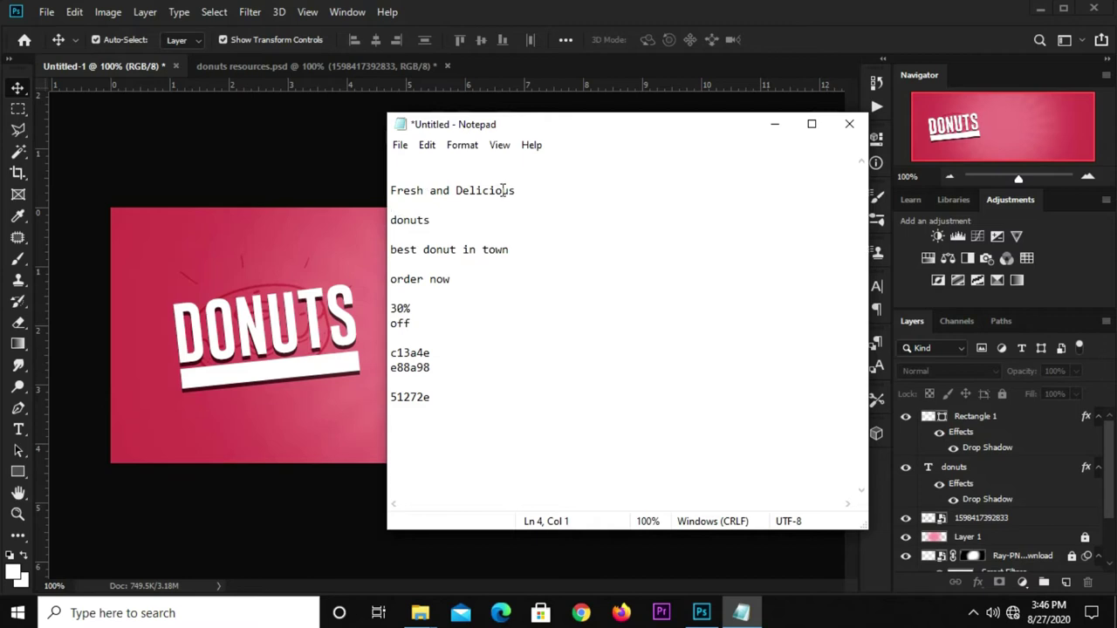
triple_click(534, 193)
right_click(393, 190)
left_click(441, 244)
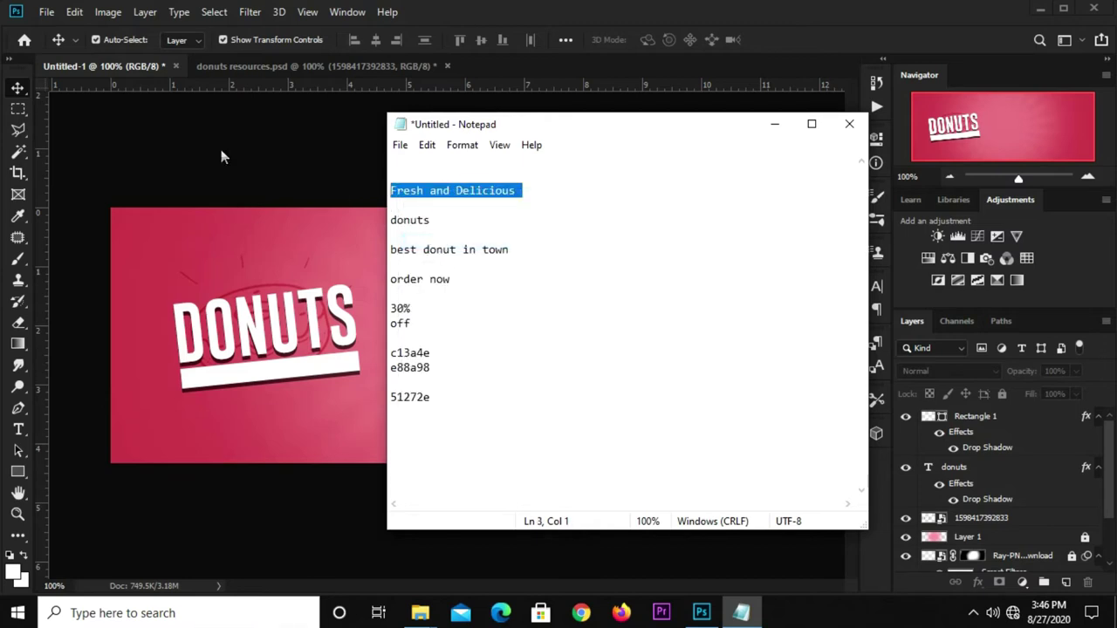
left_click(223, 157)
left_click(18, 431)
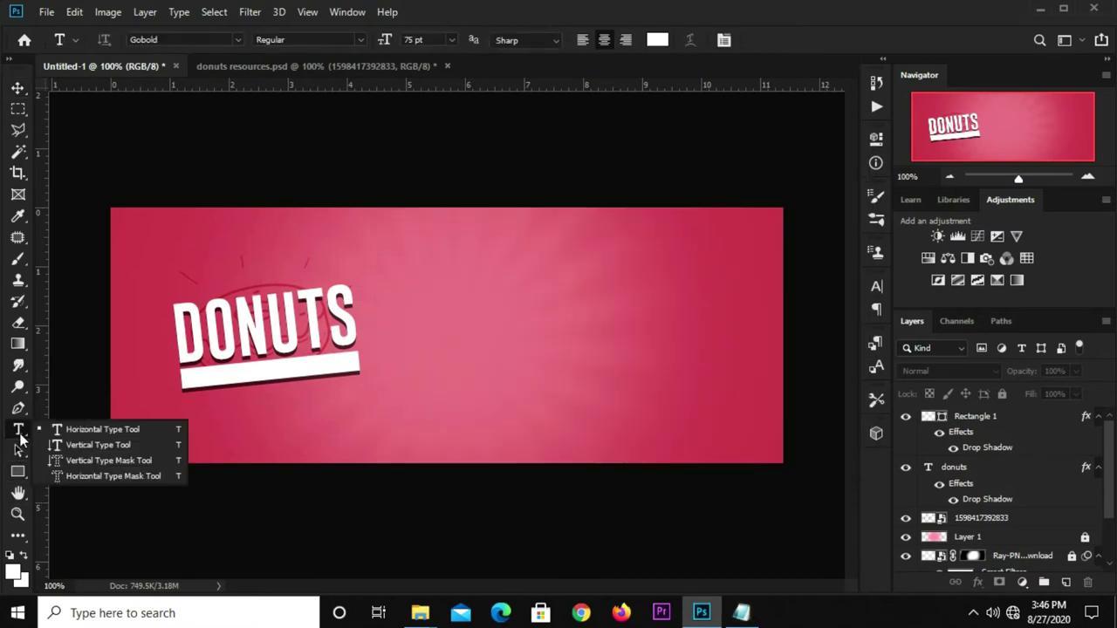
- Paste 'Fresh and Delicious' as a new horizontal text layer sized 18 pt
left_click(69, 432)
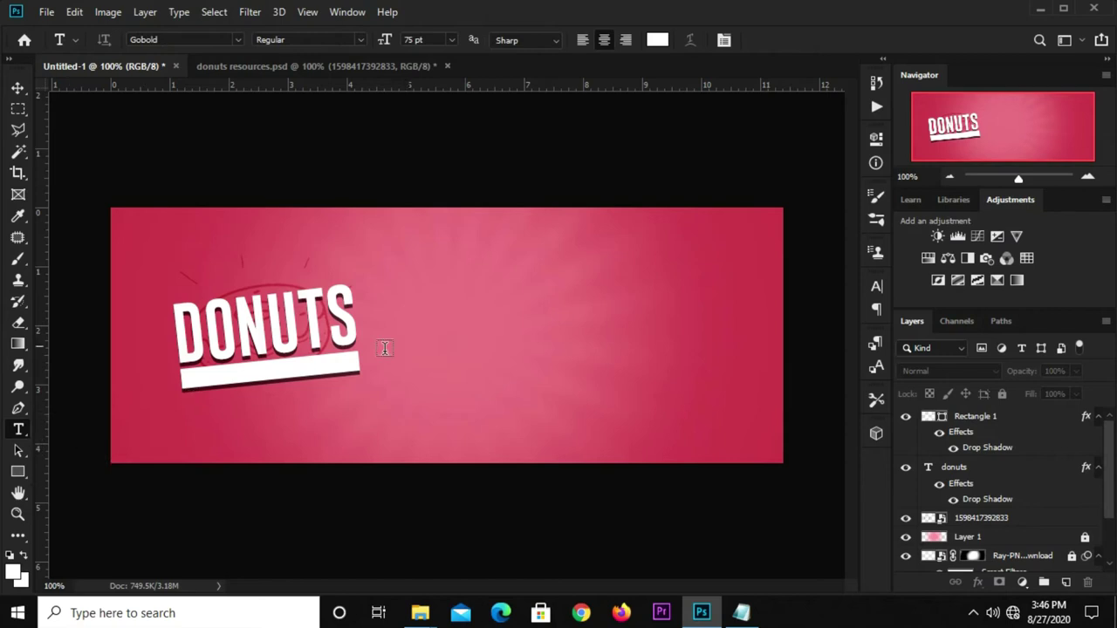
left_click(419, 286)
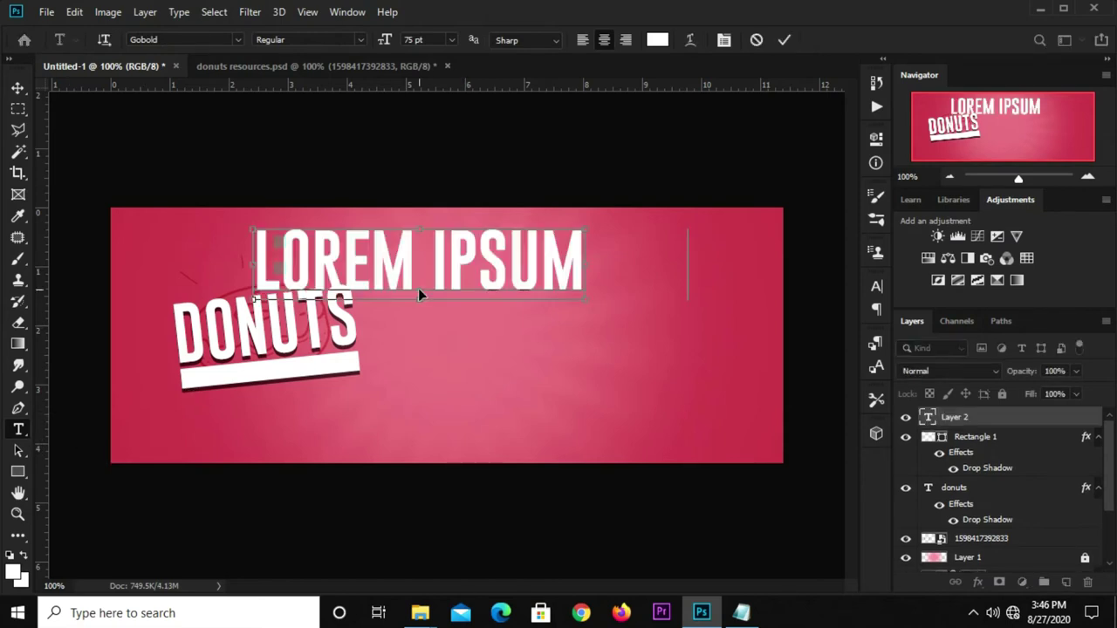
key("ctrl+v")
left_click(546, 120)
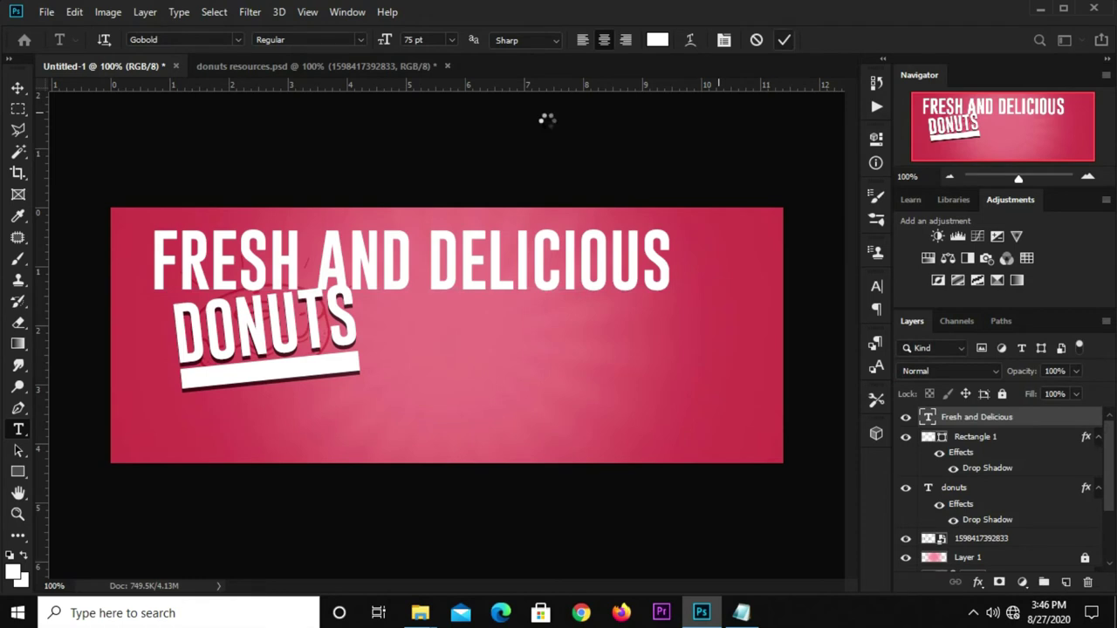
left_click(452, 40)
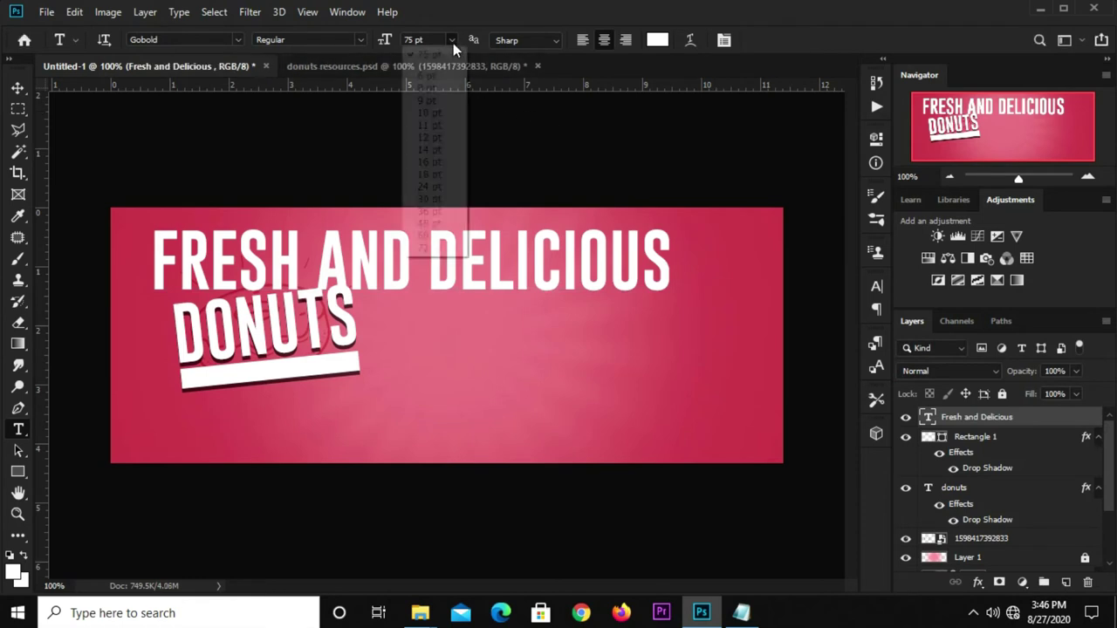
left_click(433, 175)
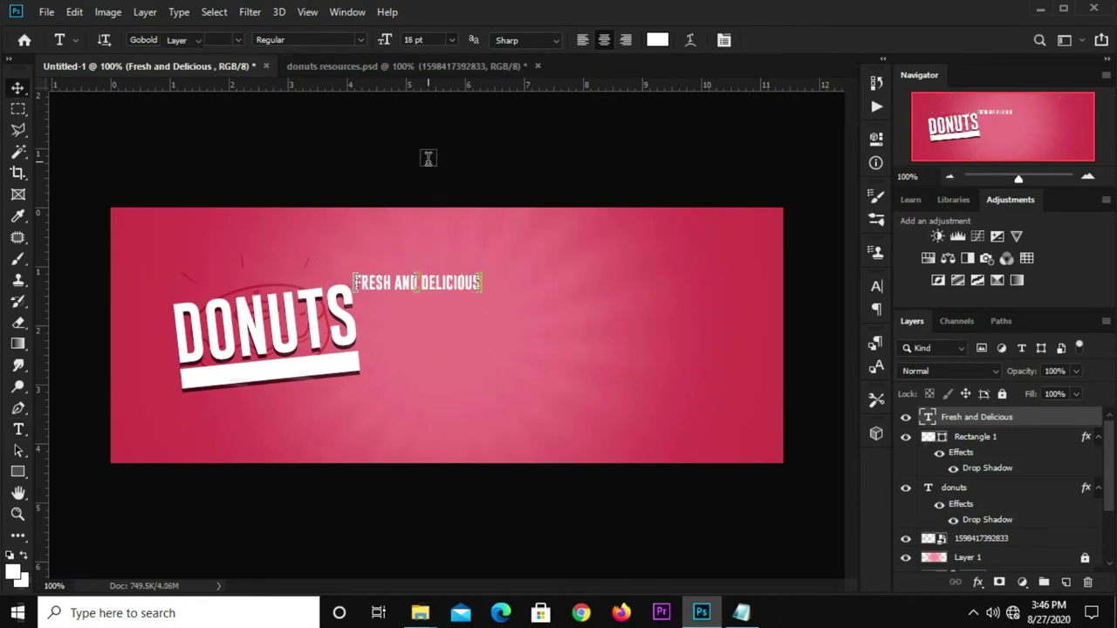
key("v")
- Set the subheading to white Raleway Bold with All Caps turned off
left_click(876, 286)
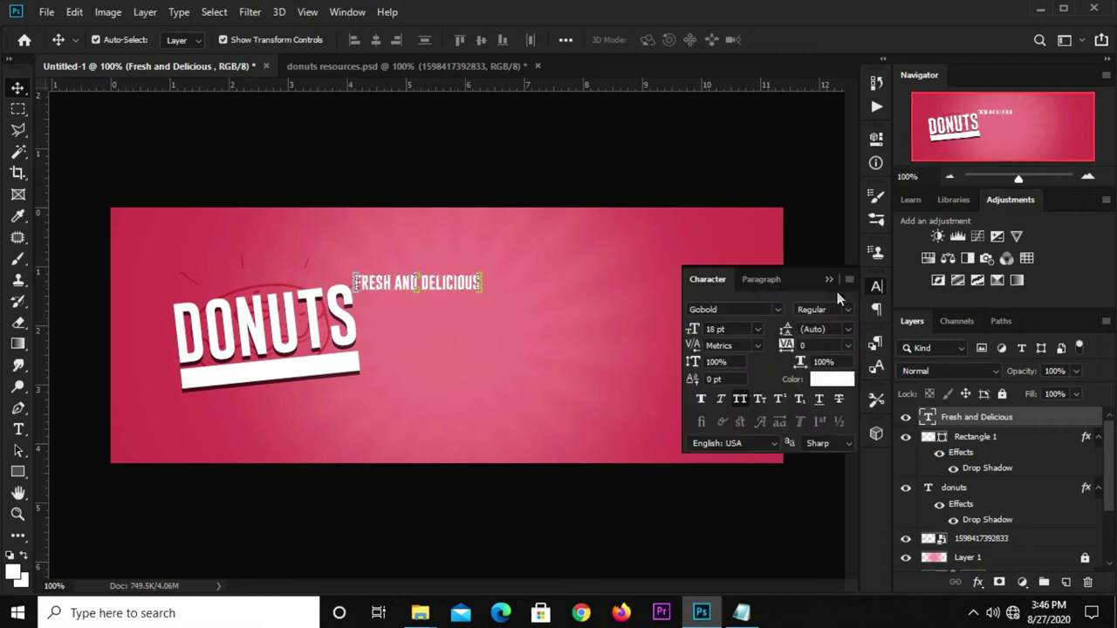
left_click(777, 309)
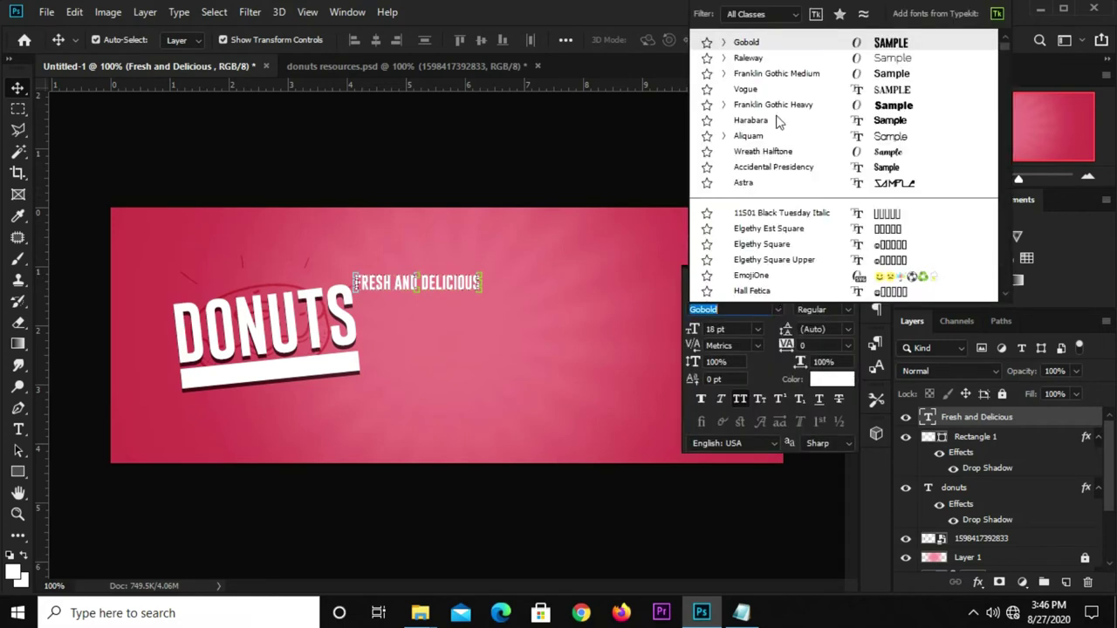
left_click(747, 58)
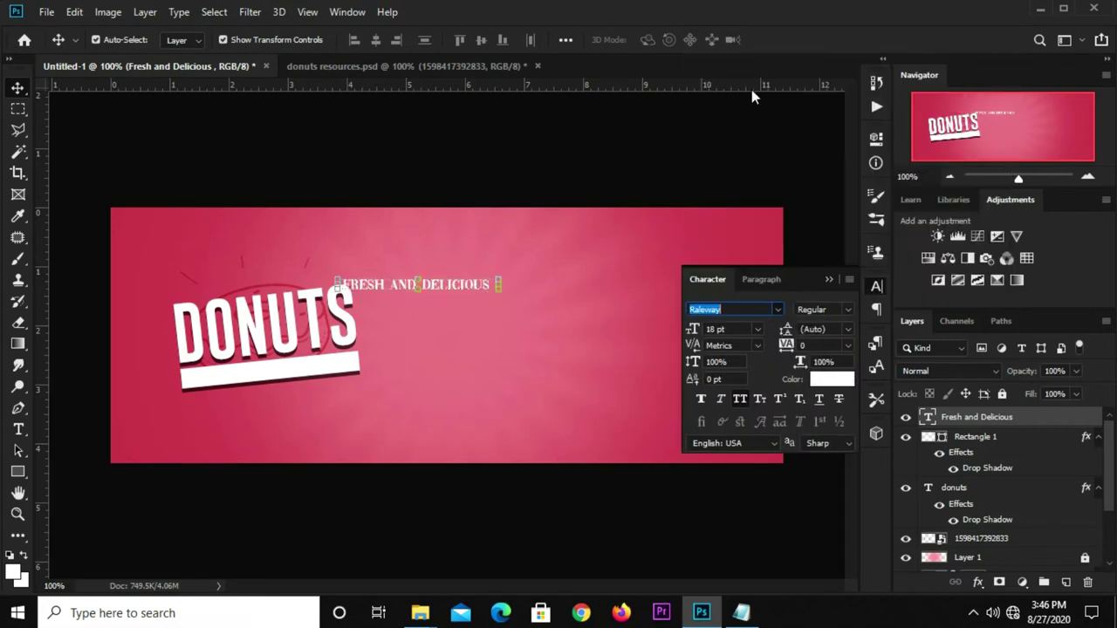
left_click(840, 311)
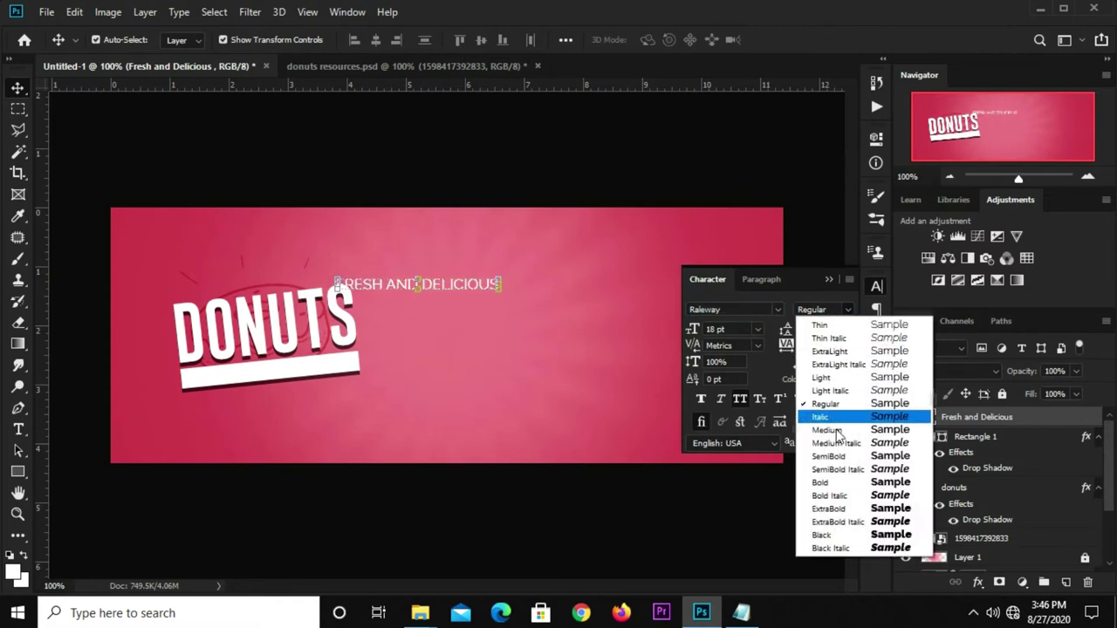
left_click(836, 484)
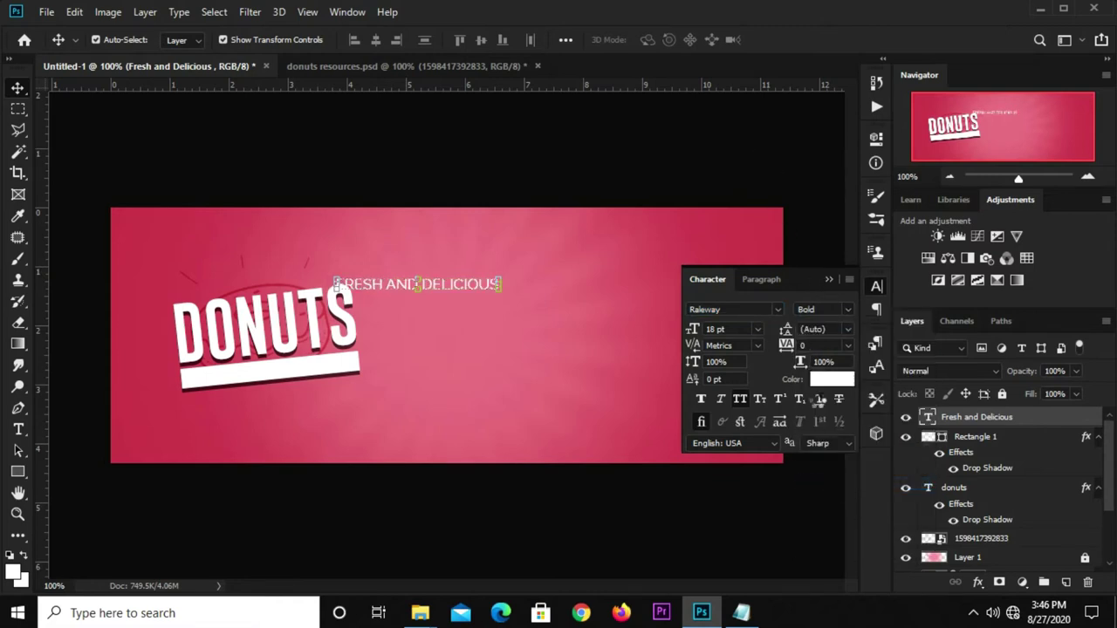
left_click(739, 398)
left_click(829, 279)
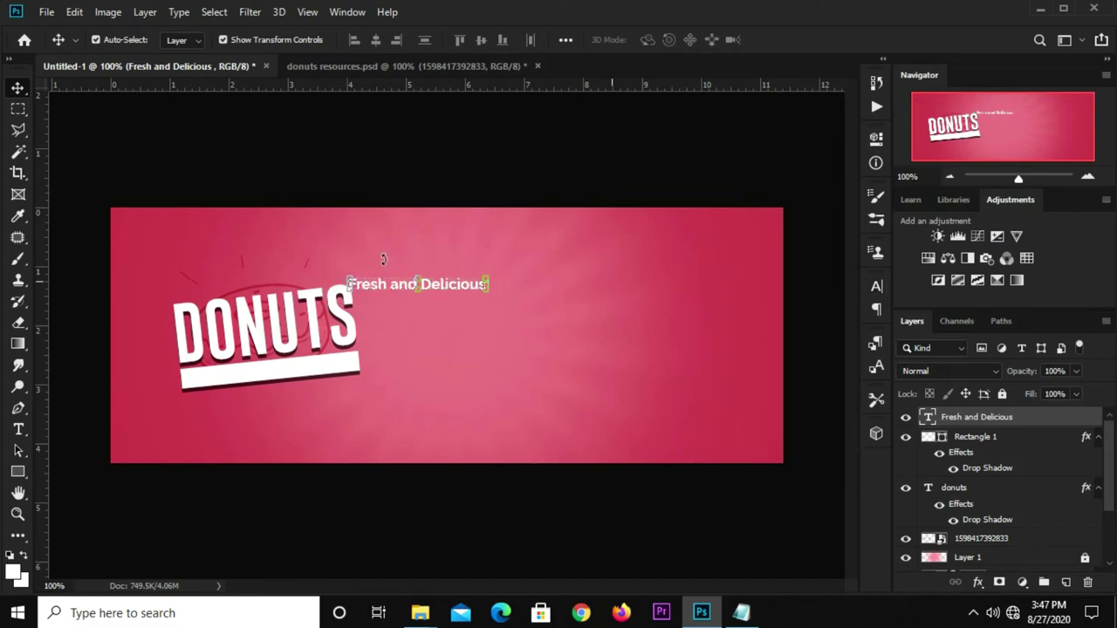
- Move the subheading just above DONUTS and convert it to a smart object
mouse_move(450, 284)
left_mouse_down()
mouse_move(281, 280)
mouse_move(295, 289)
left_mouse_up()
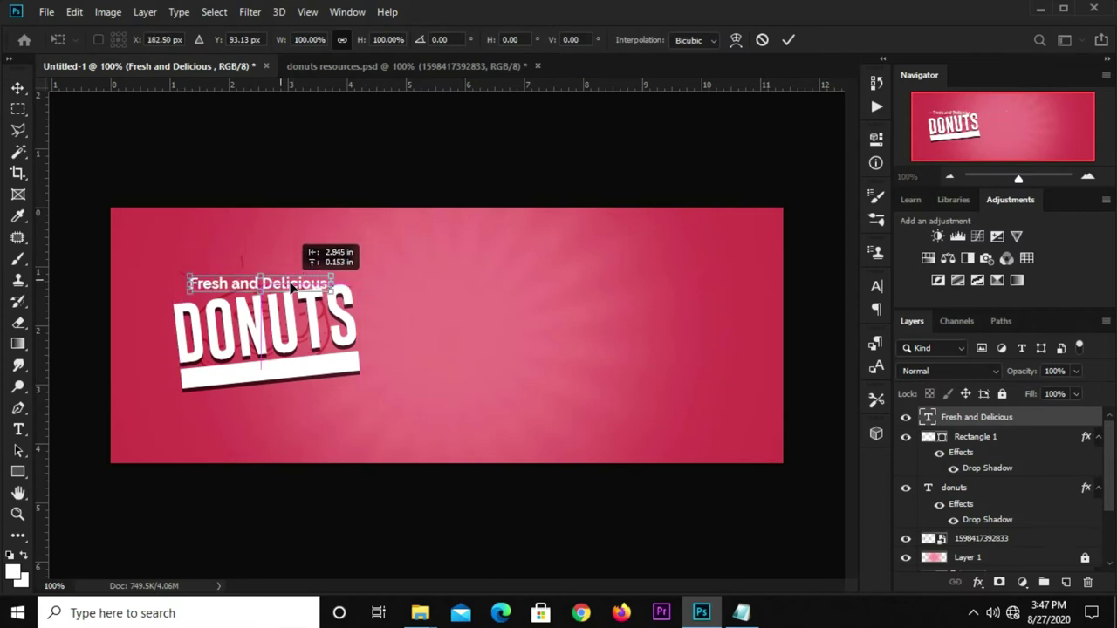
key("Return")
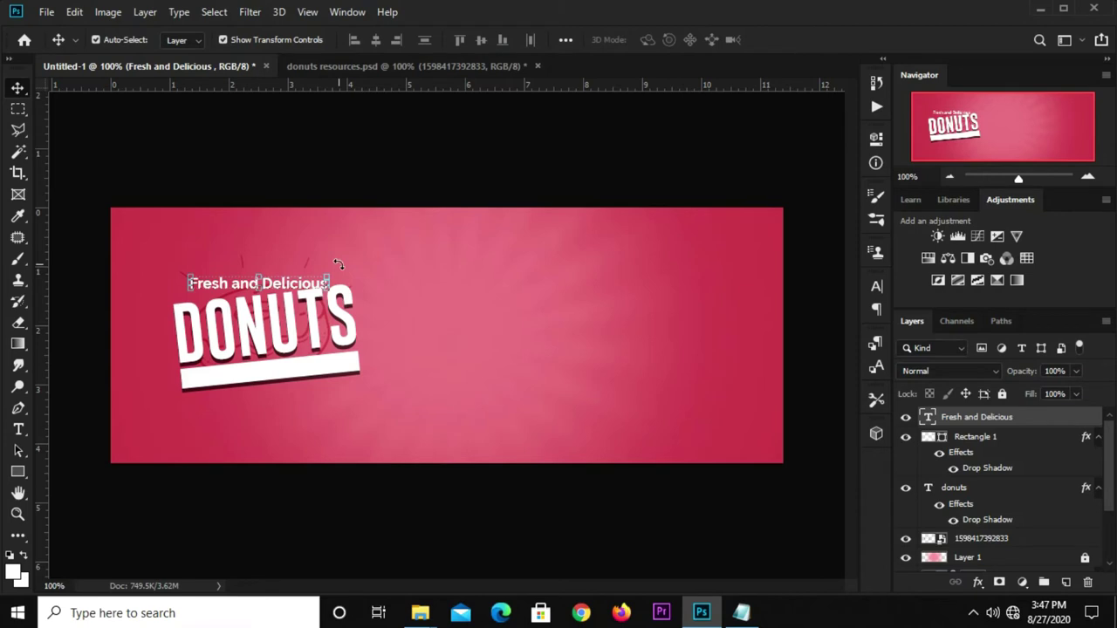
right_click(964, 421)
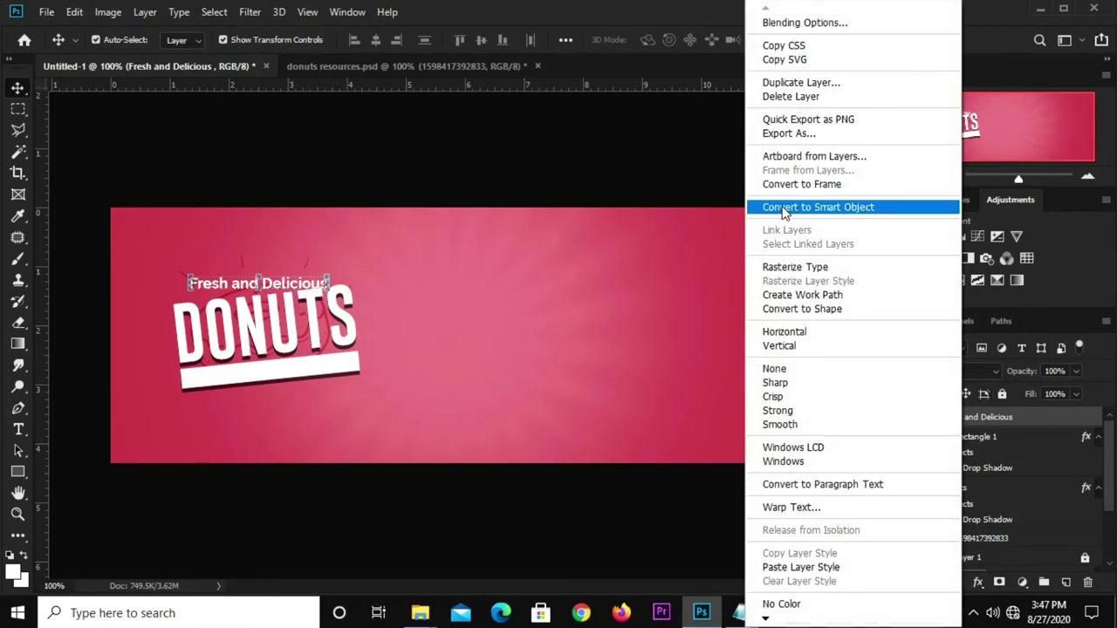
left_click(782, 209)
- Warp the subheading with an Arc style at about 40% bend, positioned over DONUTS
key("ctrl+t")
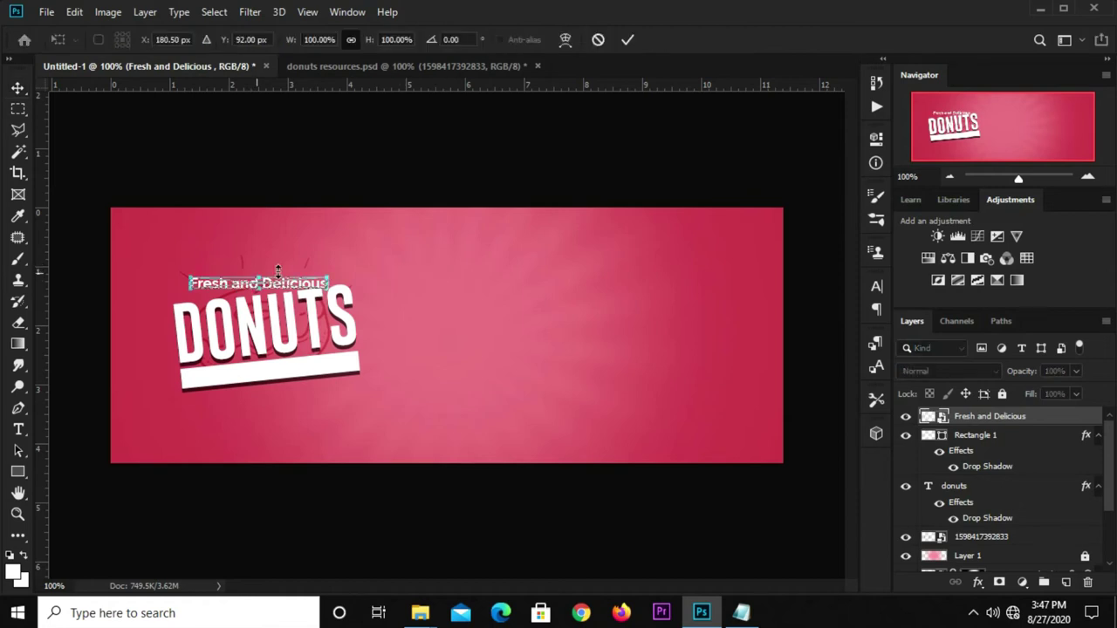
right_click(285, 286)
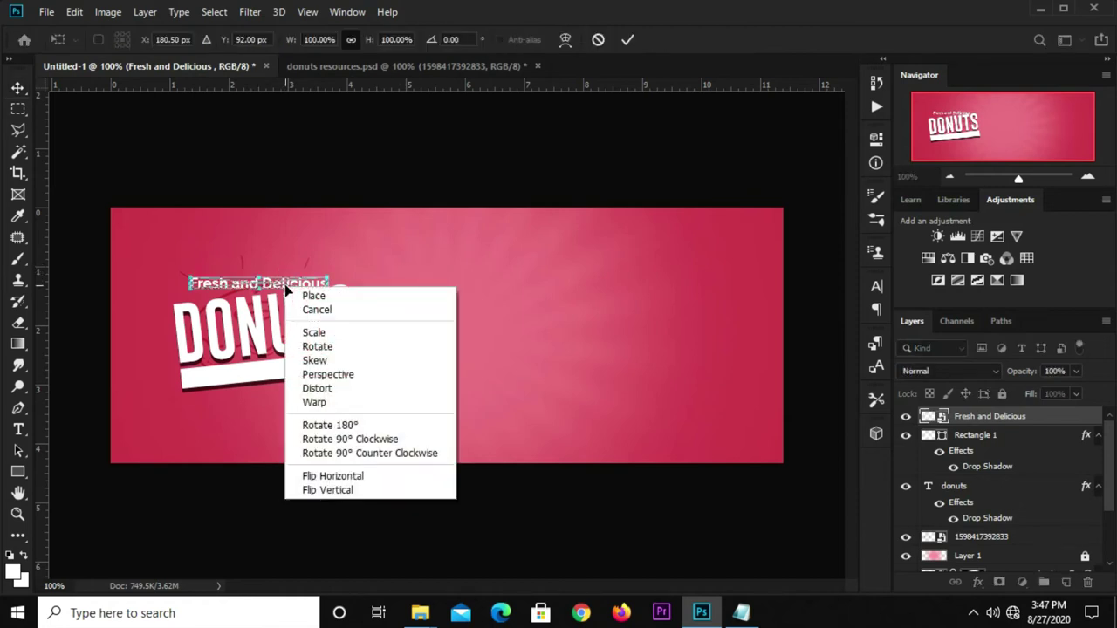
left_click(323, 403)
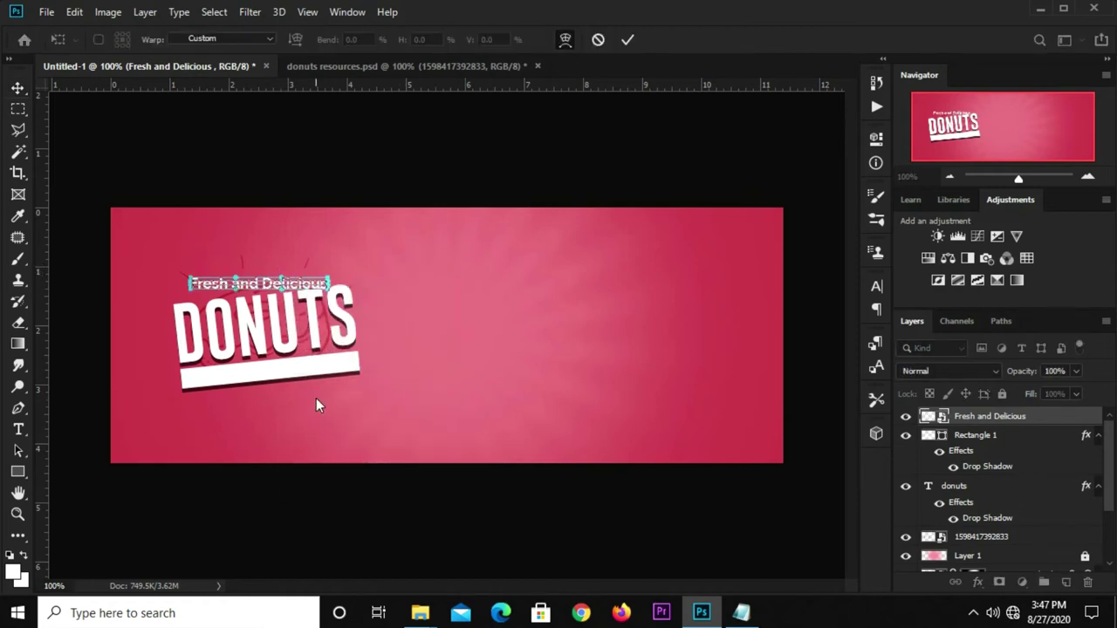
left_click(214, 38)
left_click(207, 105)
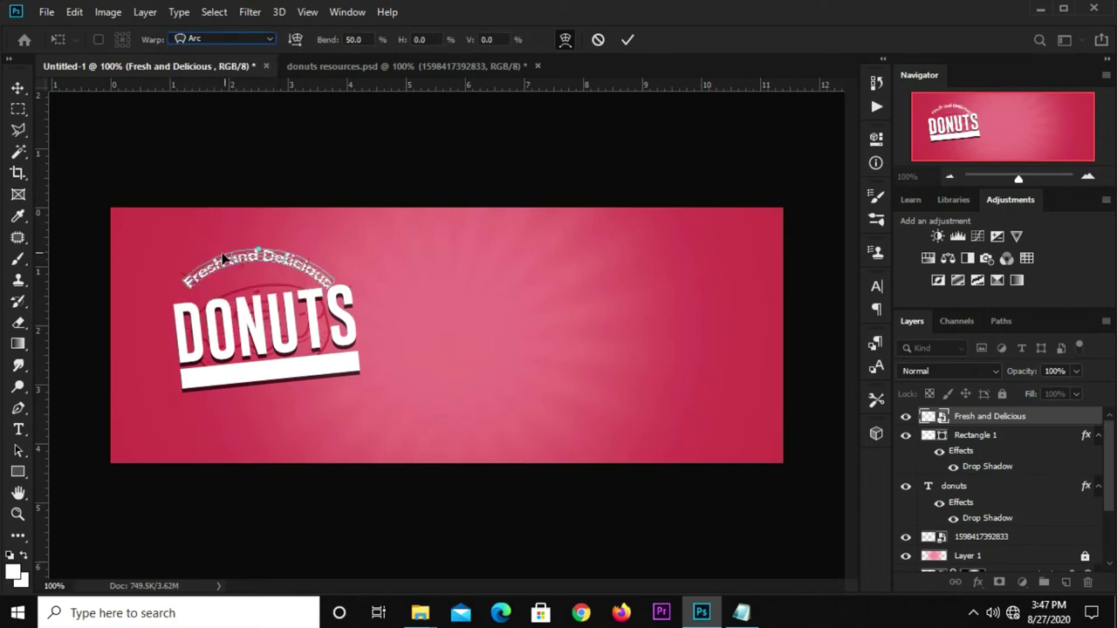
left_click_drag(232, 267, 242, 272)
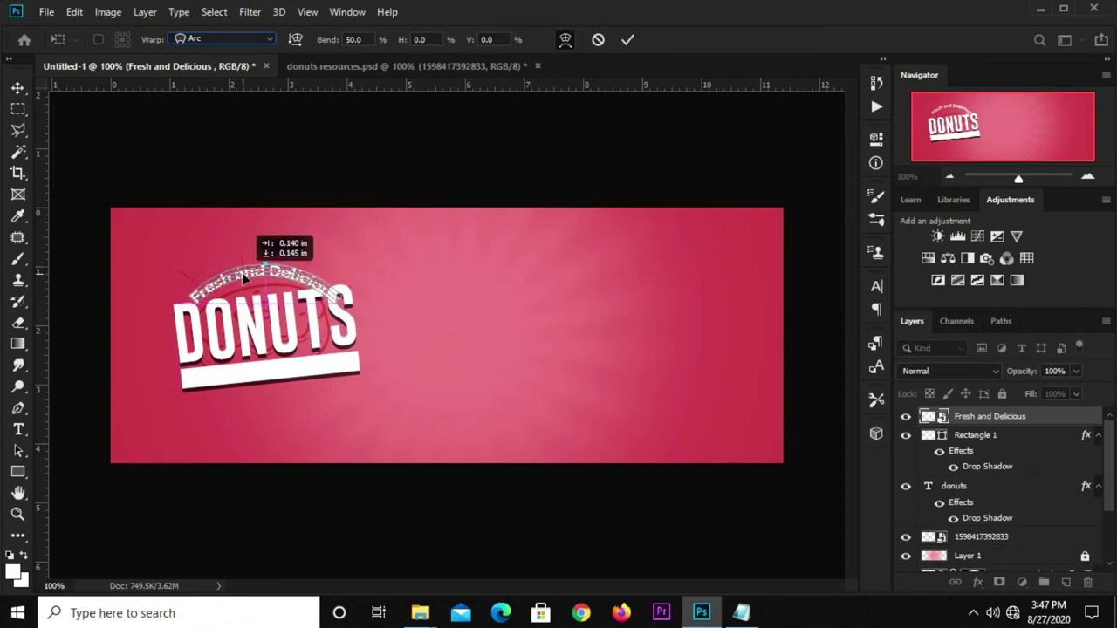
left_click_drag(331, 305, 319, 295)
left_click_drag(258, 262, 262, 278)
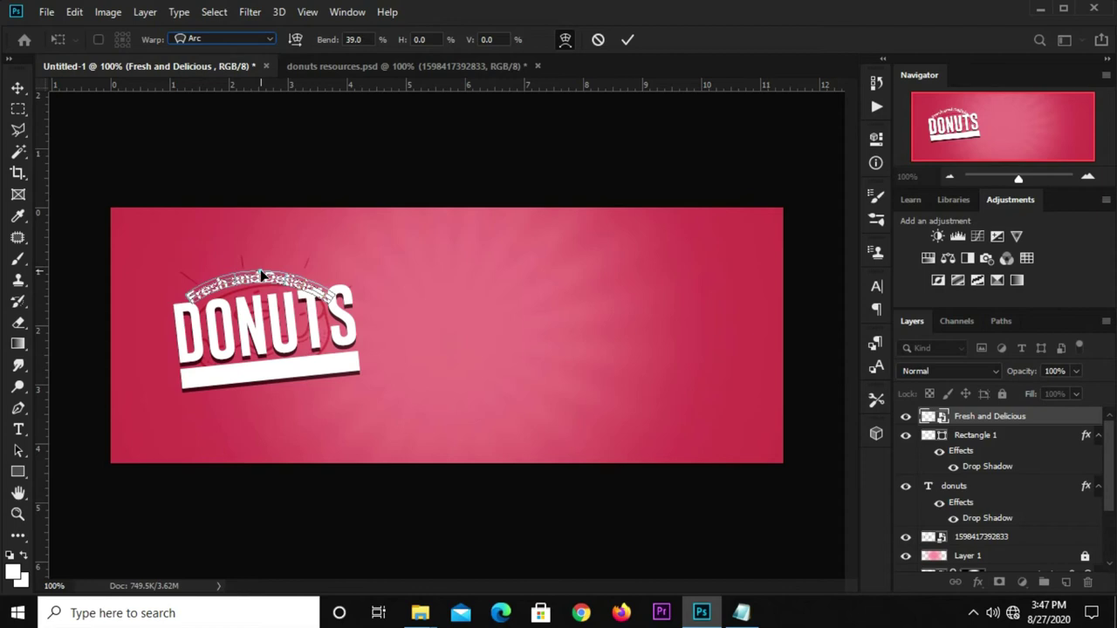
left_click_drag(199, 296, 210, 295)
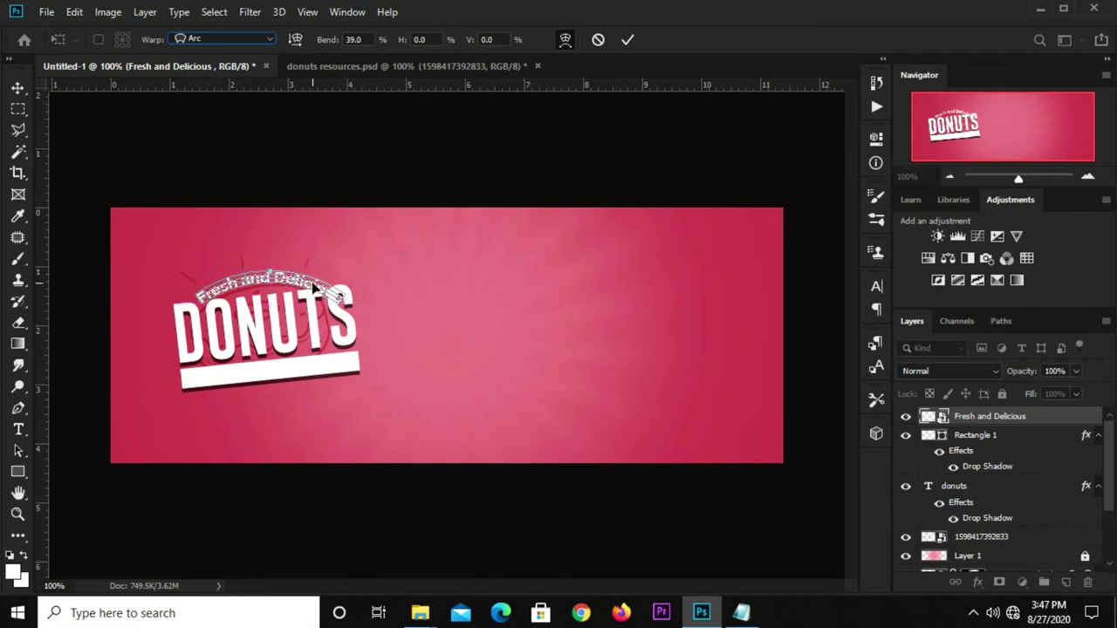
left_click_drag(269, 274, 261, 273)
- Scale the arched subheading to about 81% and tilt it -8° above DONUTS
left_click(627, 39)
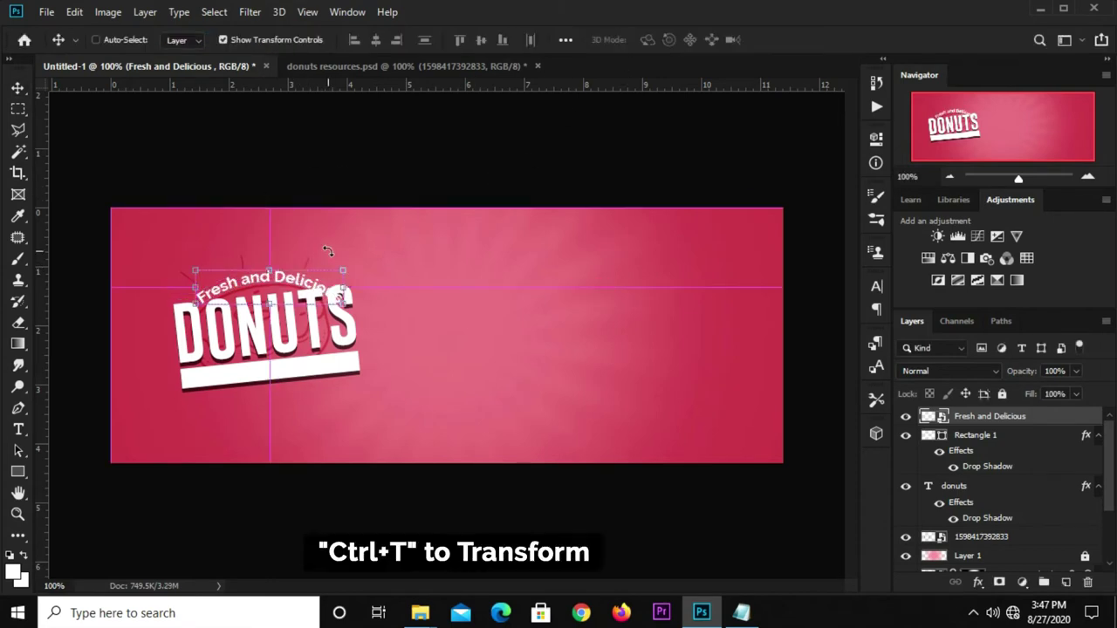
key("ctrl+t")
mouse_move(343, 260)
left_mouse_down()
mouse_move(299, 292)
mouse_move(335, 255)
left_mouse_up()
key("Return")
key("ctrl+t")
mouse_move(263, 274)
left_mouse_down()
mouse_move(319, 287)
mouse_move(272, 258)
left_mouse_up()
key("Return")
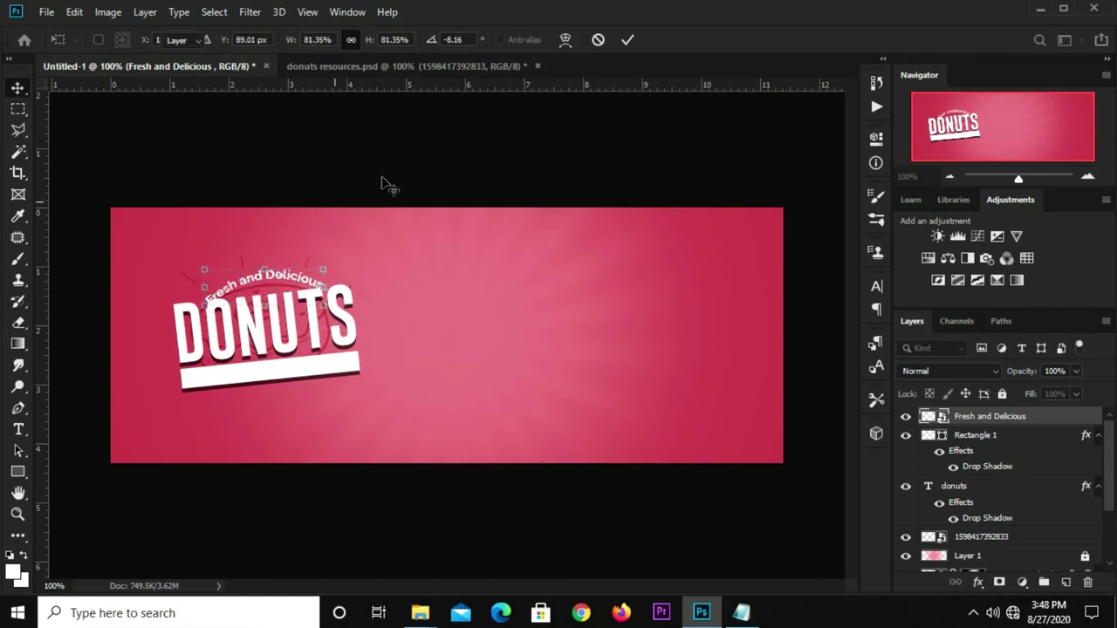
left_click(307, 354)
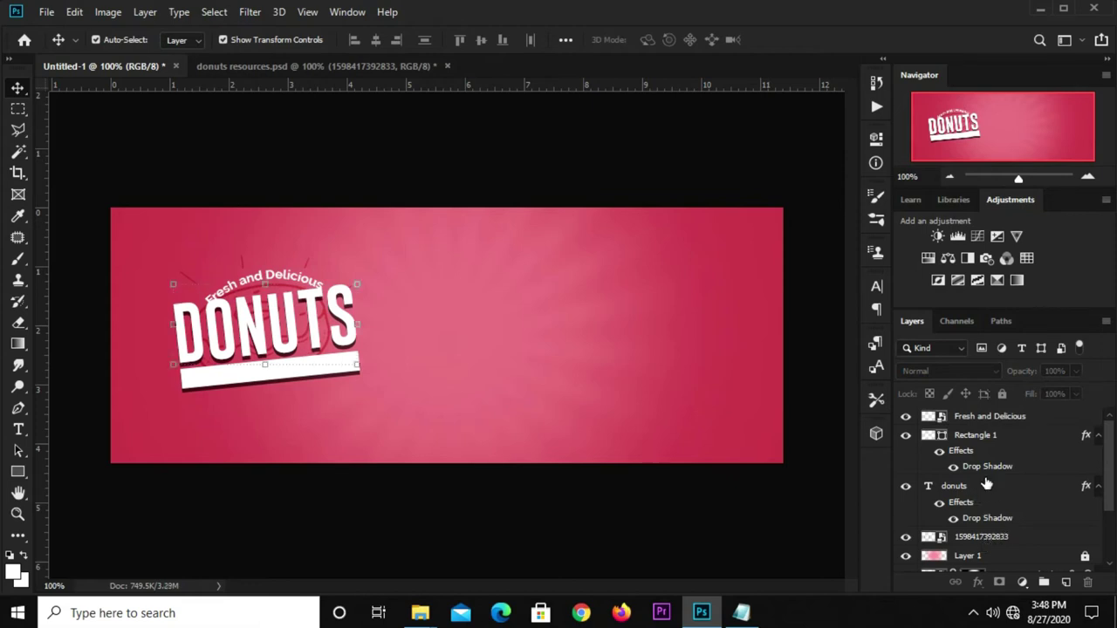
- Move the Fresh and Delicious subheading slightly up and to the left
scroll(986, 488, "down", 3)
scroll(995, 476, "up", 2)
left_click(1007, 463)
scroll(1008, 462, "up", 1)
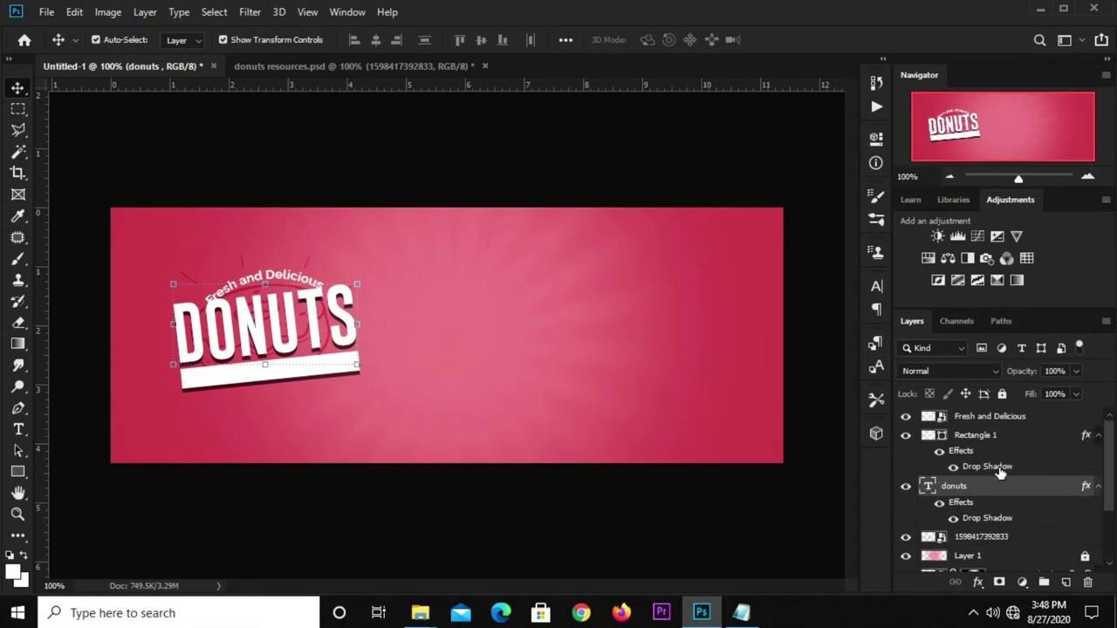
scroll(997, 482, "down", 2)
left_click(987, 501)
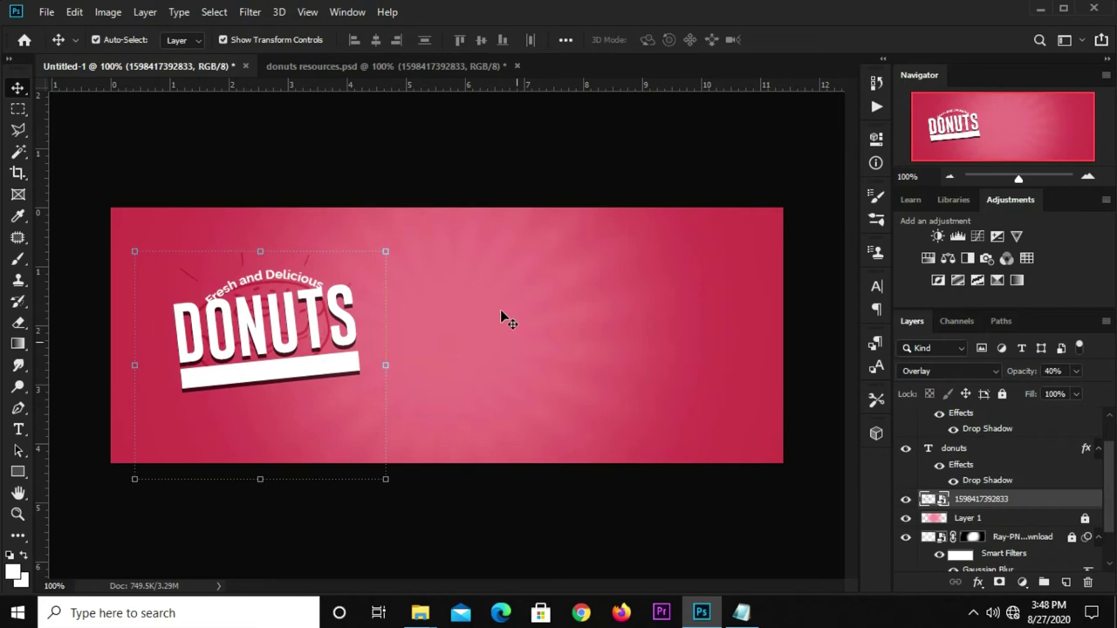
left_click(419, 173)
left_click(250, 279)
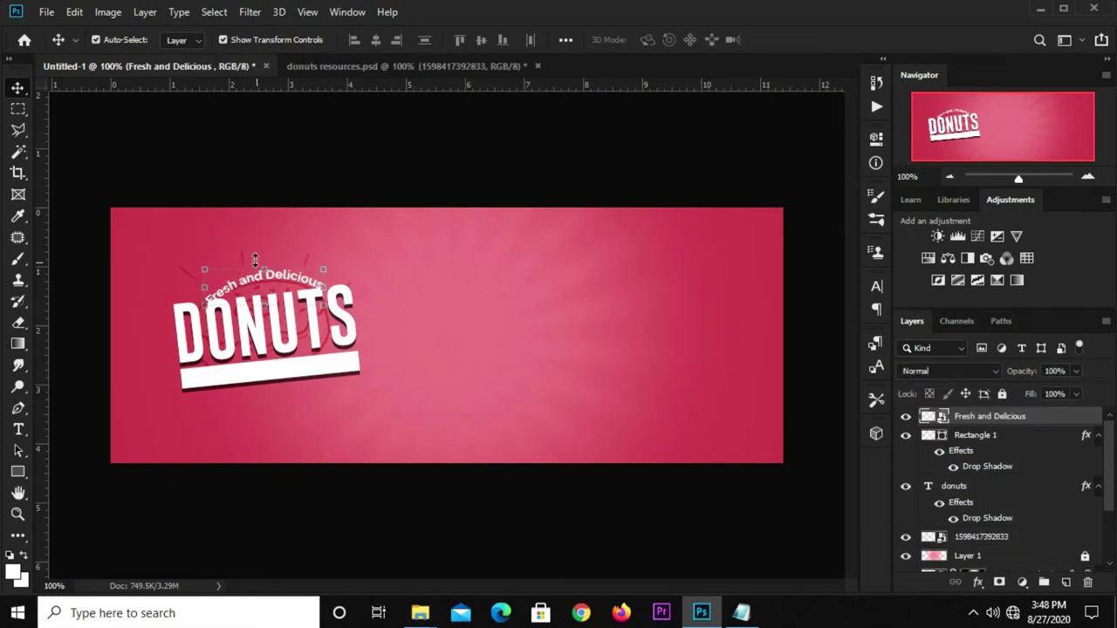
key("ctrl+t")
left_click_drag(259, 277, 248, 272)
key("Return")
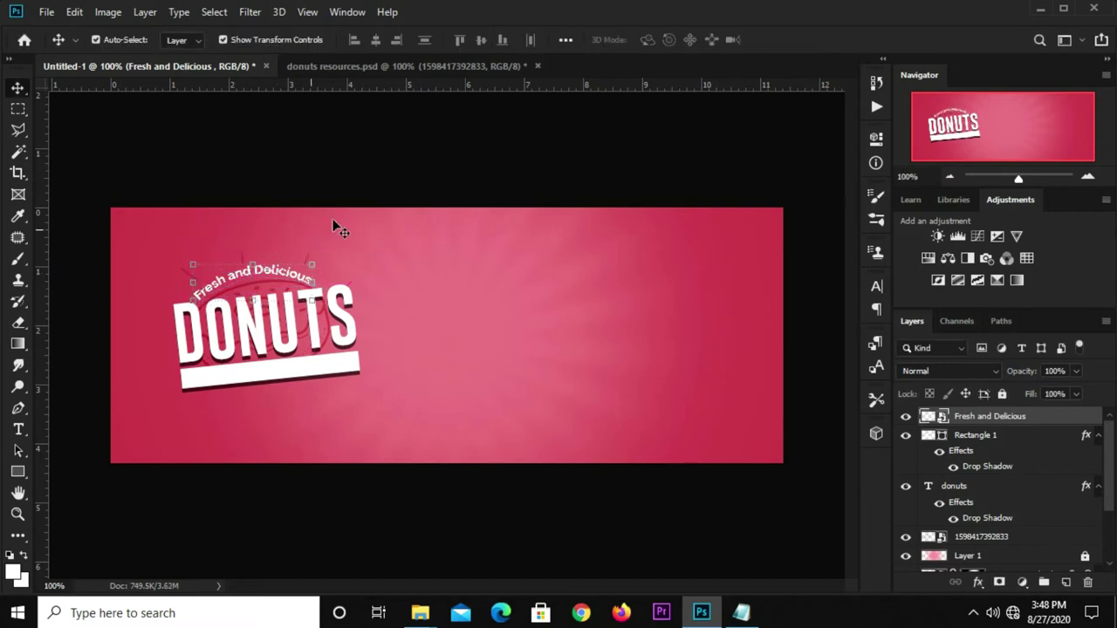
- Lower the subheading's warp bend to flatten its arch
left_click(335, 226)
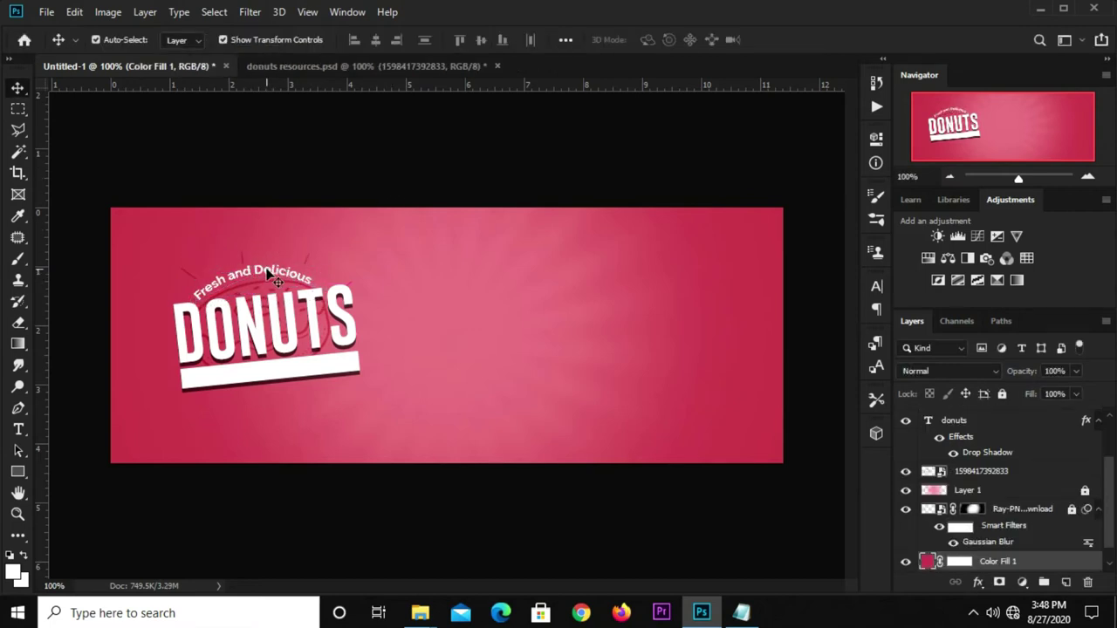
left_click(269, 273)
key("ctrl+t")
right_click(250, 260)
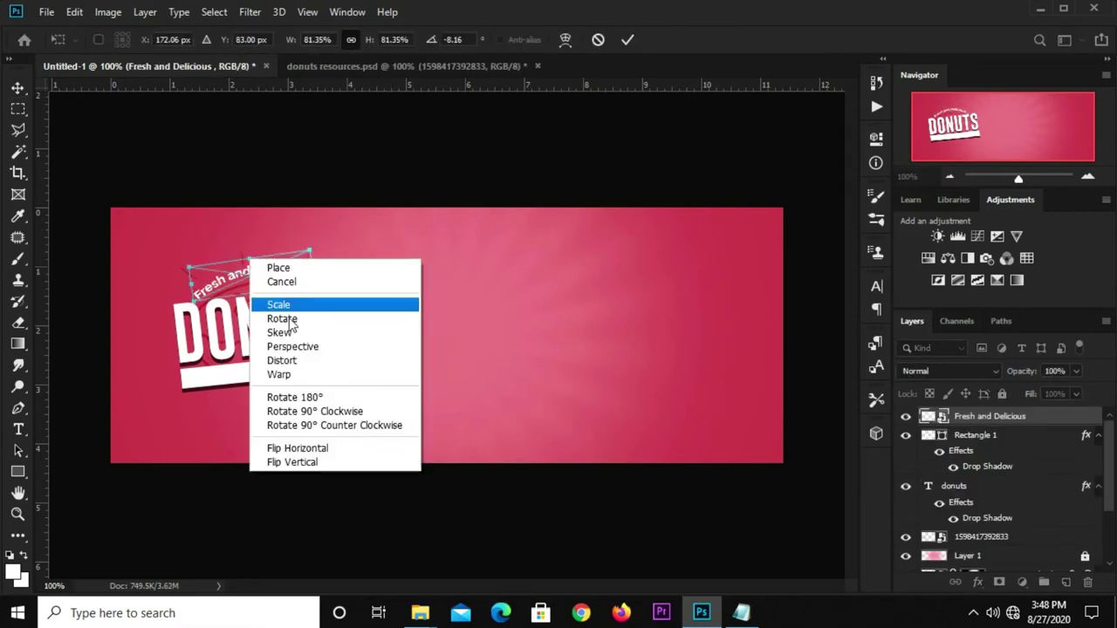
left_click(281, 374)
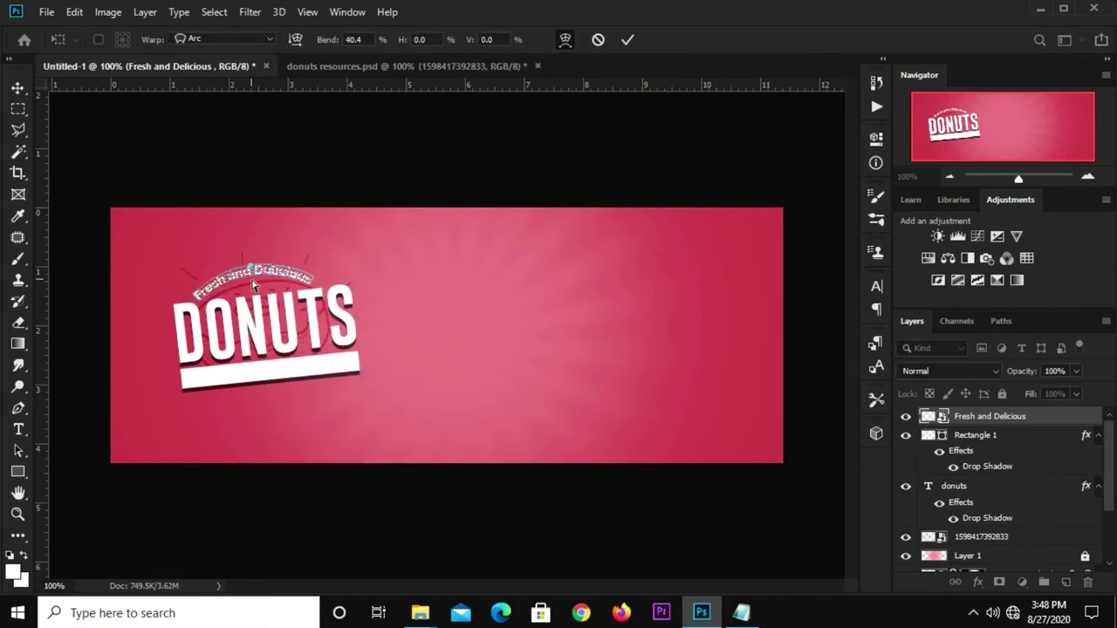
scroll(253, 284, "up", 1)
scroll(249, 281, "up", 2)
scroll(235, 275, "up", 1)
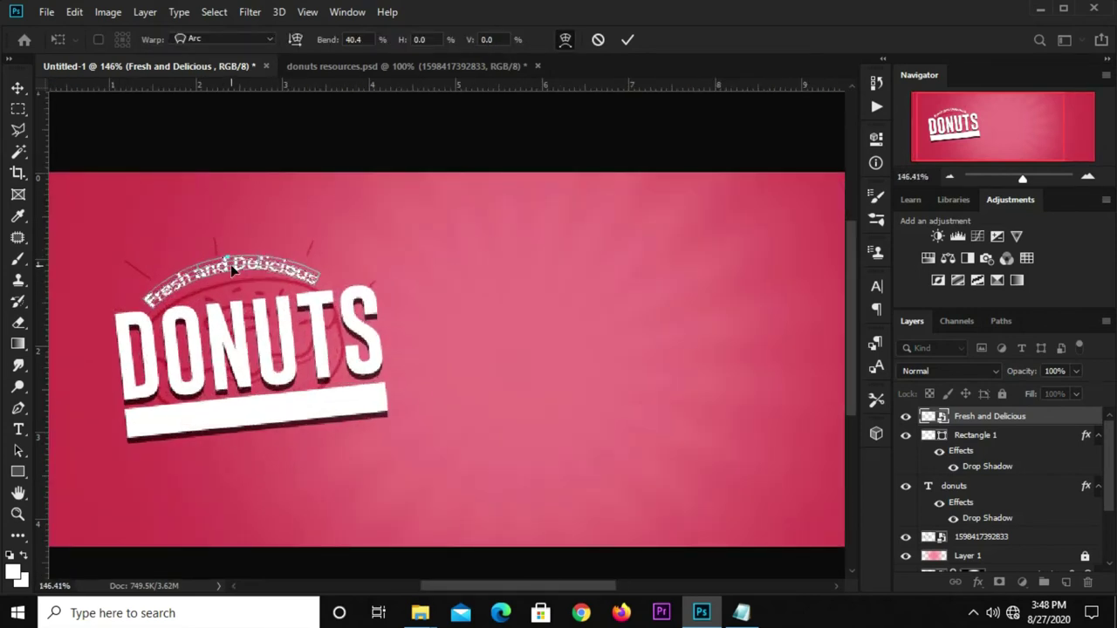
left_click_drag(230, 264, 227, 268)
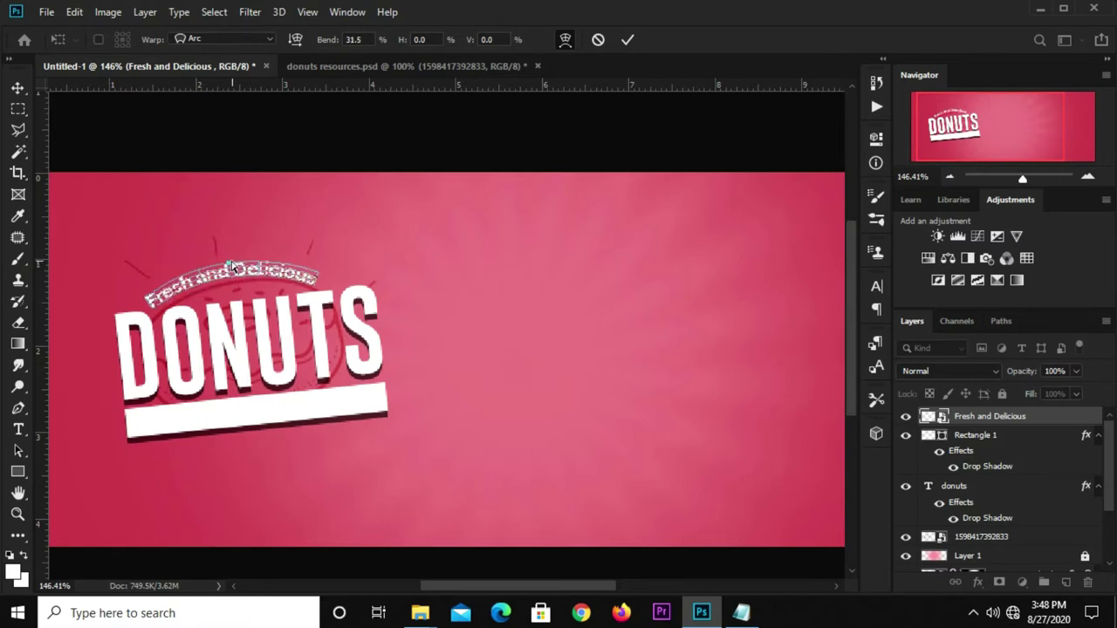
key("Return")
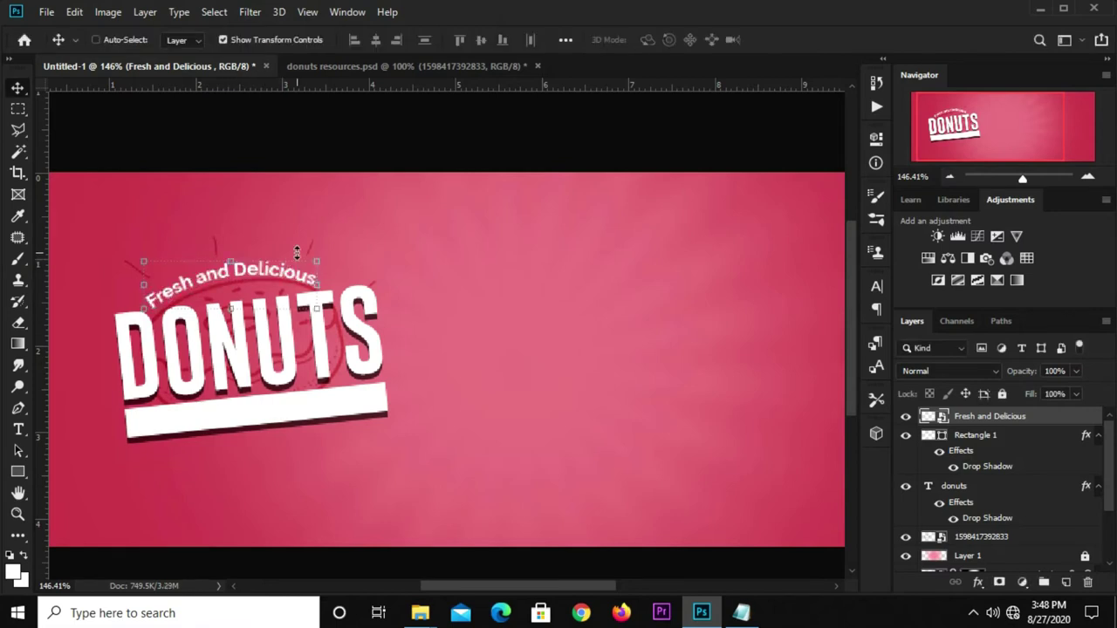
- Rotate the subheading to about -7° so it sits closer to level
mouse_move(311, 251)
left_mouse_down()
mouse_move(323, 238)
mouse_move(356, 238)
left_mouse_up()
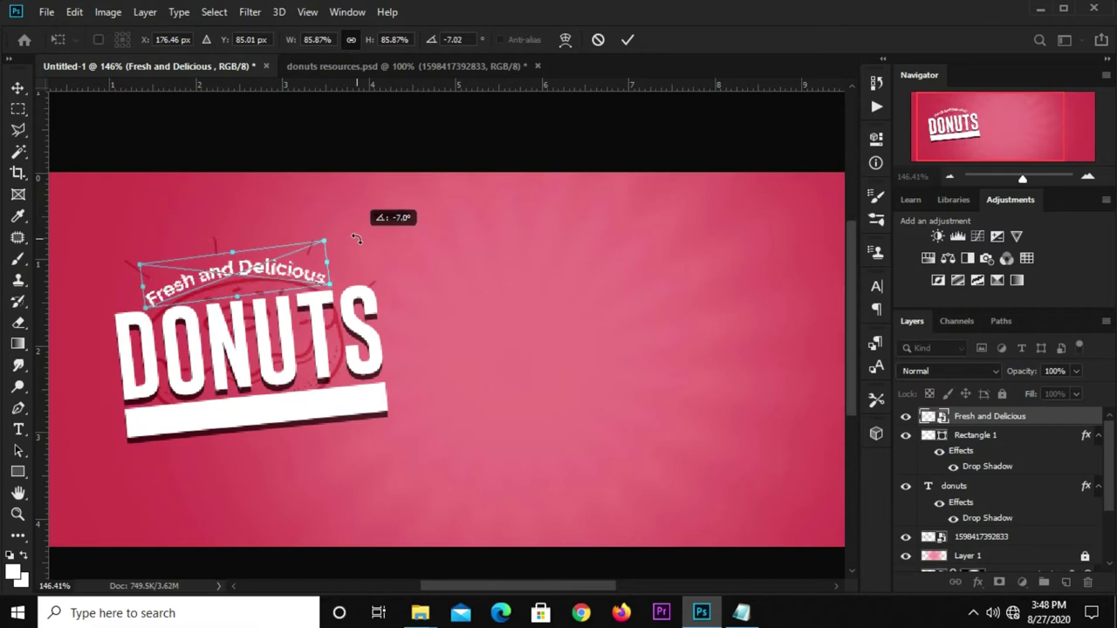
key("Return")
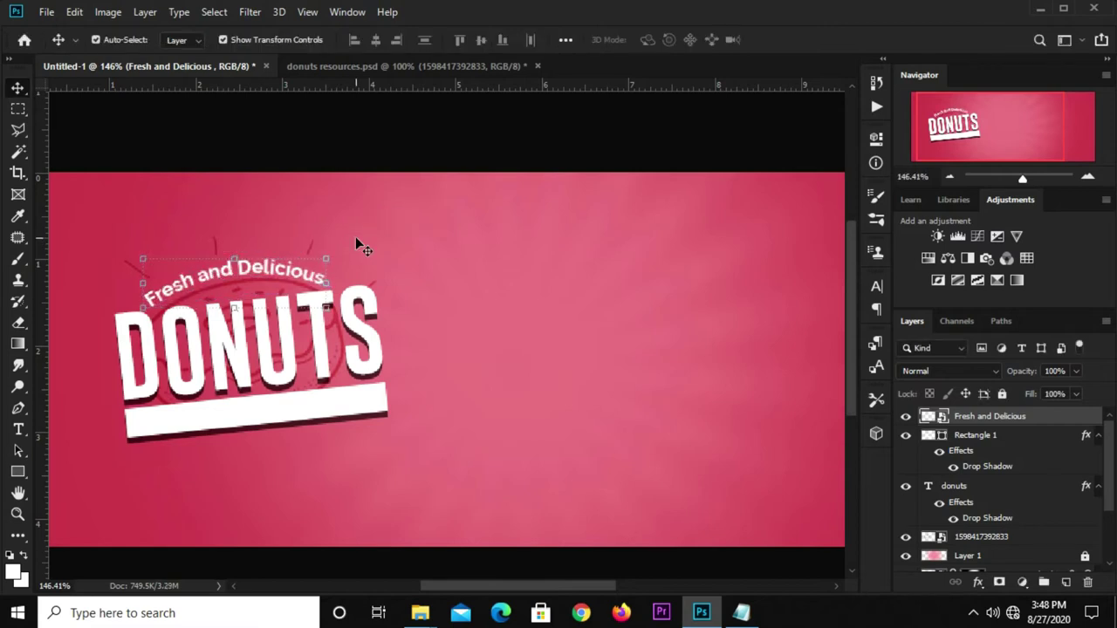
key("ctrl+minus")
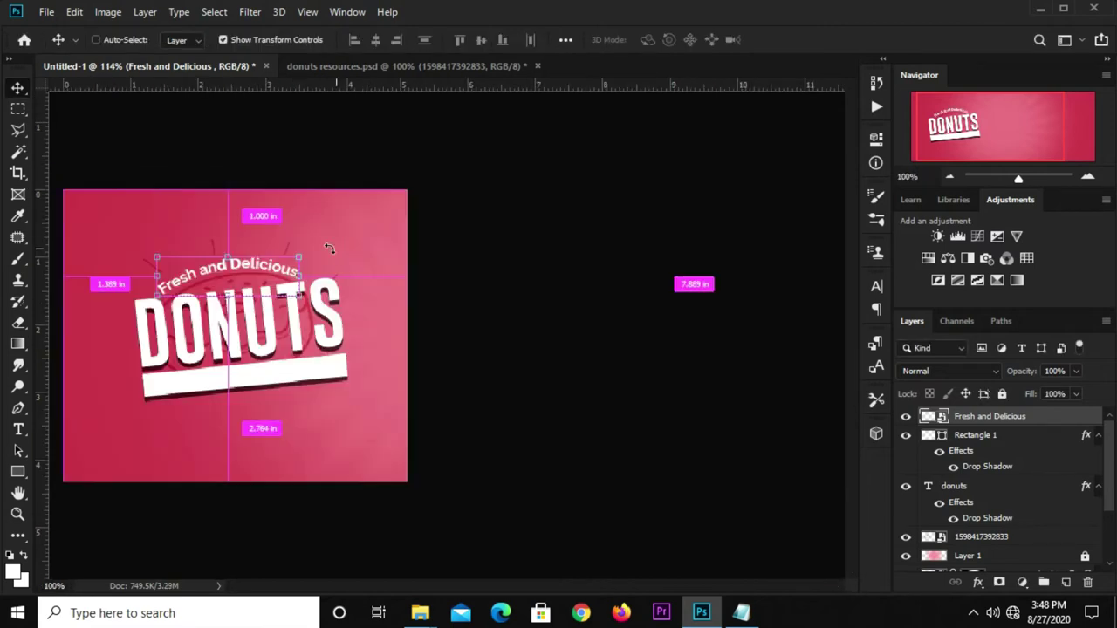
left_click(397, 178)
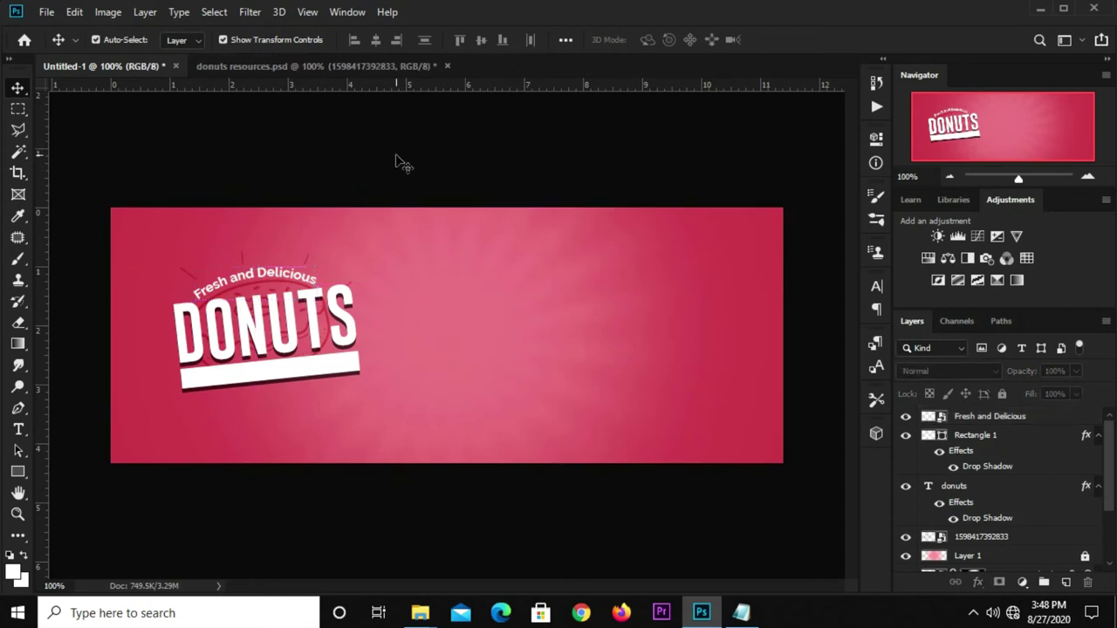
- Copy the line 'best donut in town' from the notes
left_click(741, 611)
left_click_drag(517, 249, 390, 250)
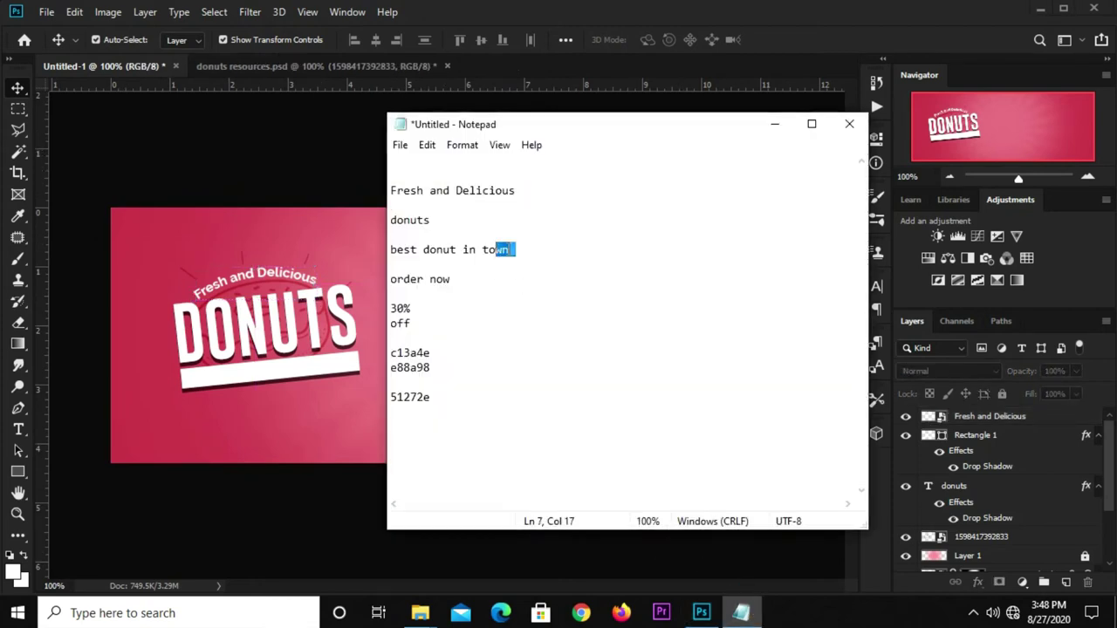
right_click(404, 252)
left_click(475, 298)
left_click(262, 444)
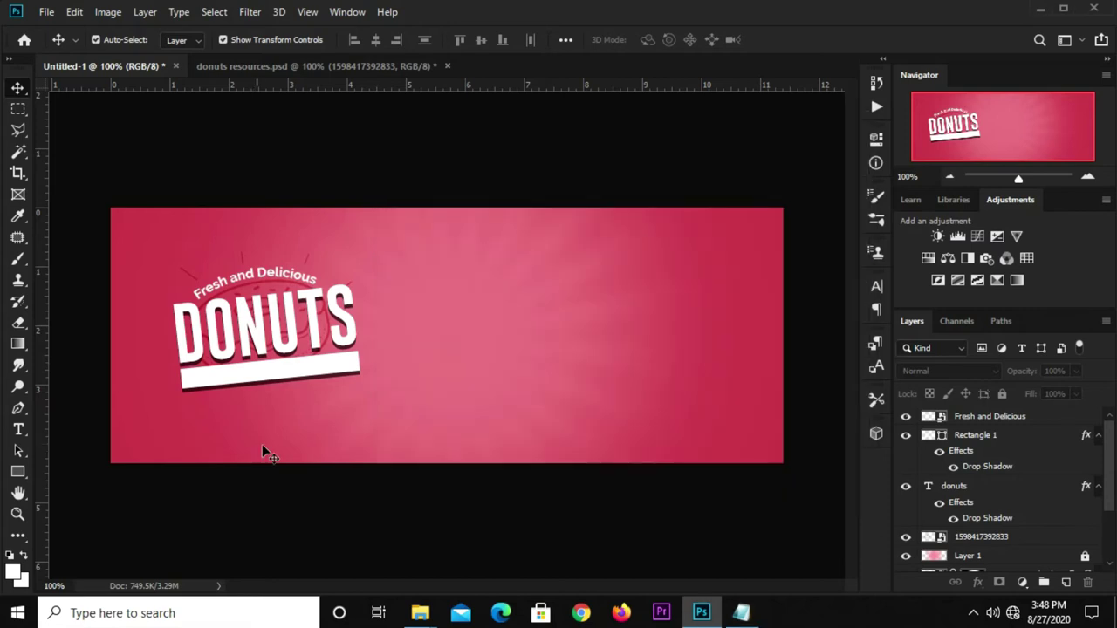
- Paste 'best donut in town' as a new text layer beside DONUTS
left_click(20, 429)
left_click(96, 429)
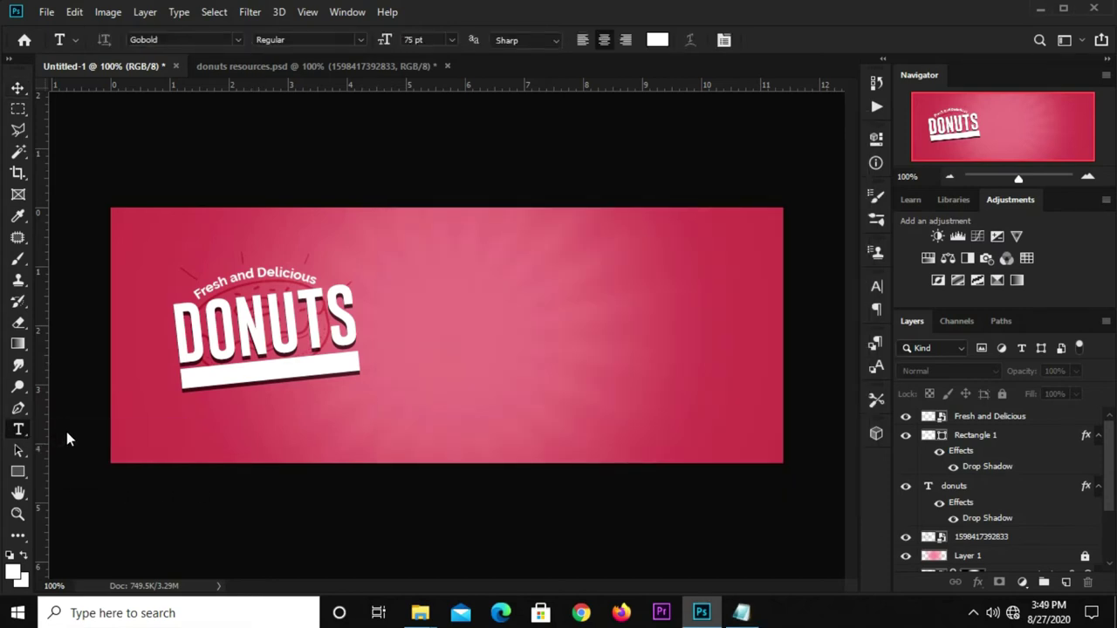
left_click(441, 366)
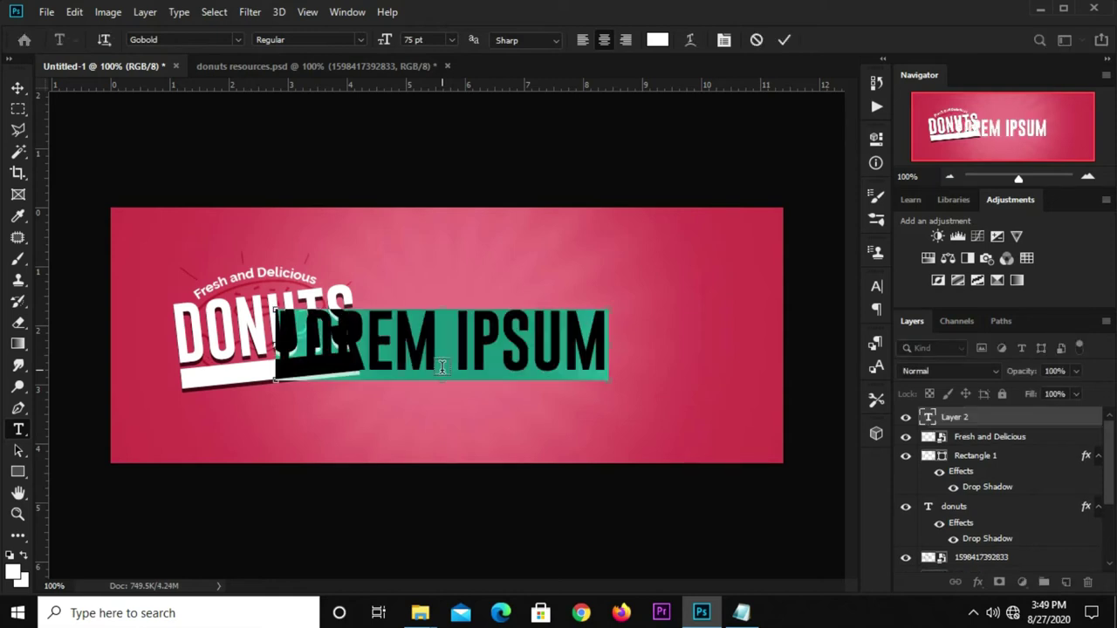
key("ctrl+v")
left_click(780, 43)
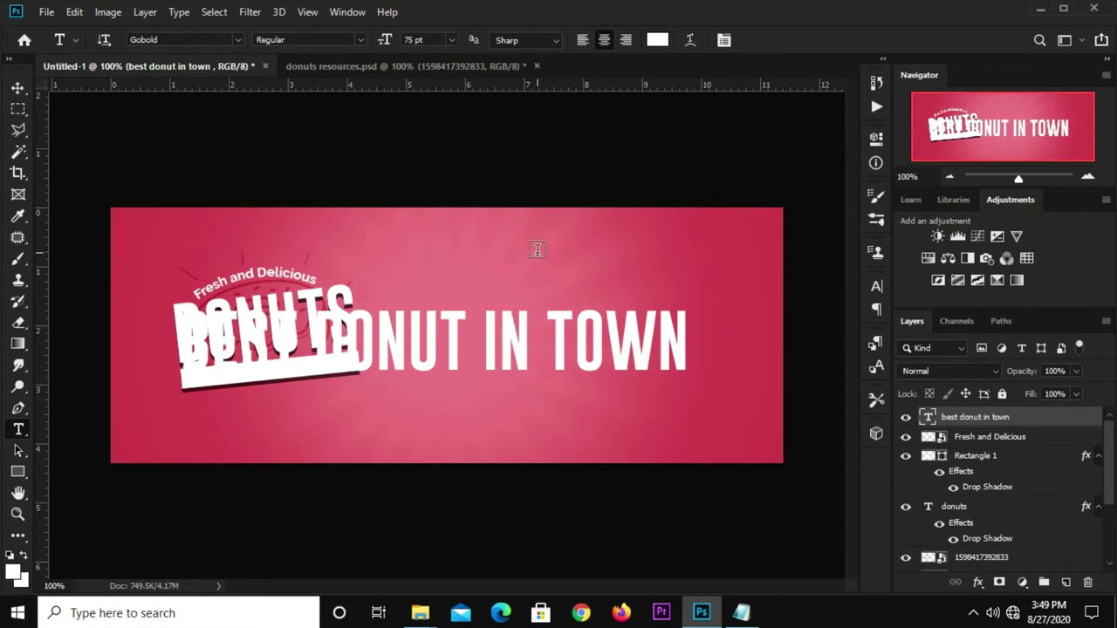
- Style the tagline in Raleway Bold, 18 pt, all caps
left_click(874, 288)
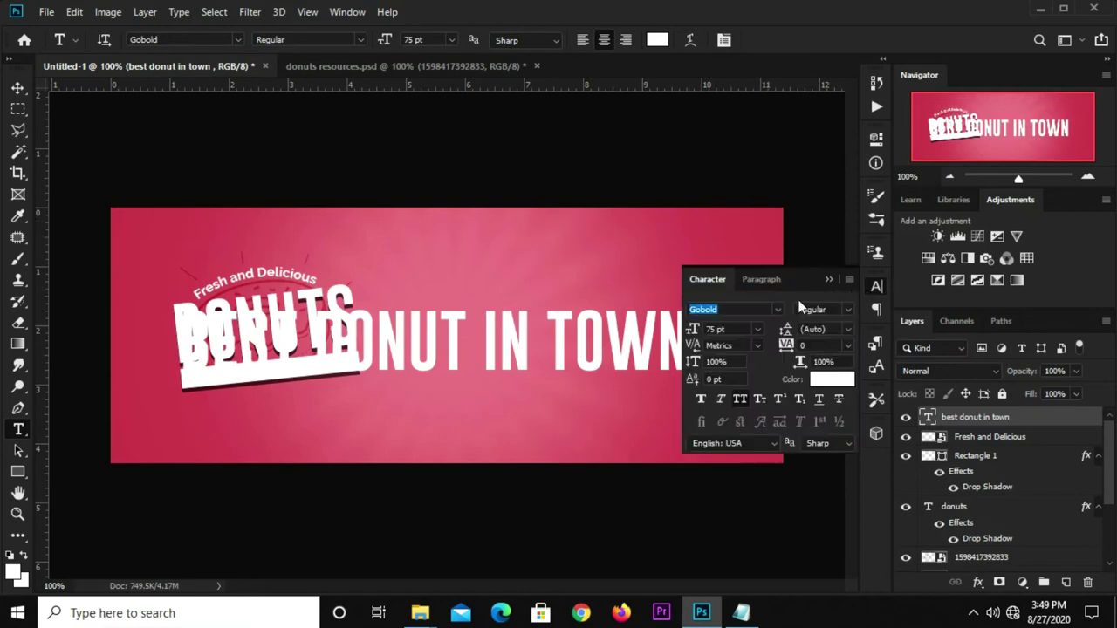
left_click(779, 310)
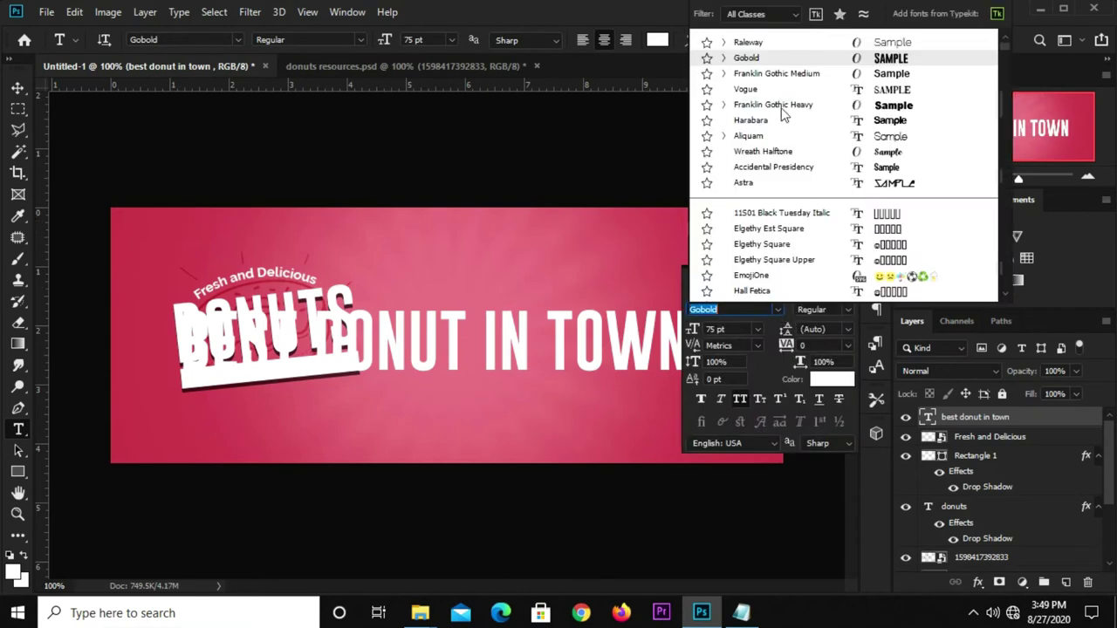
left_click(751, 43)
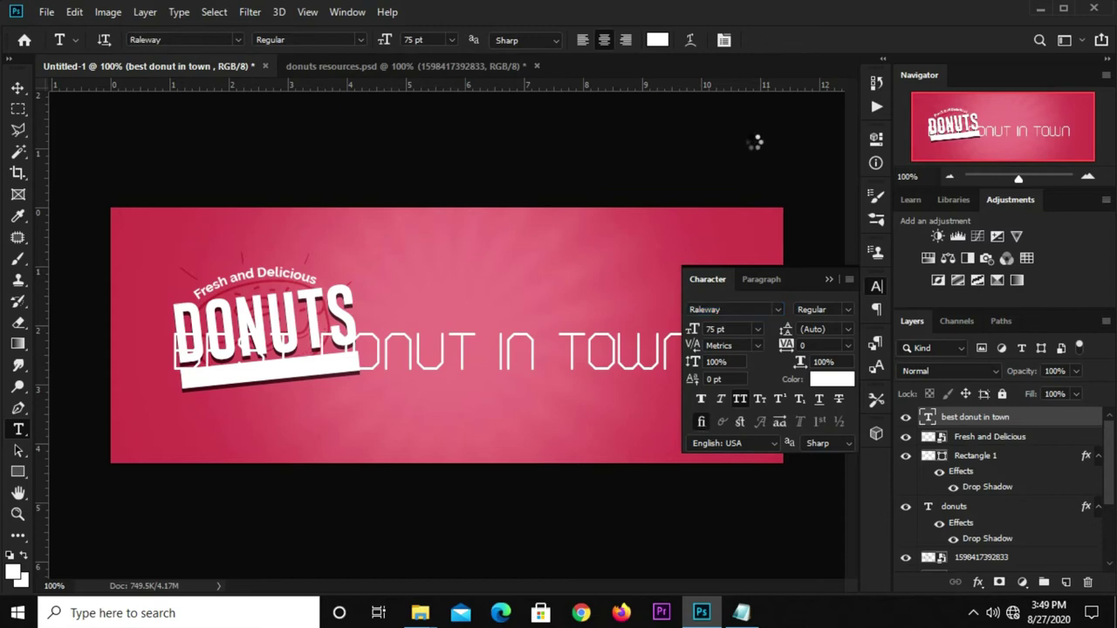
key("v")
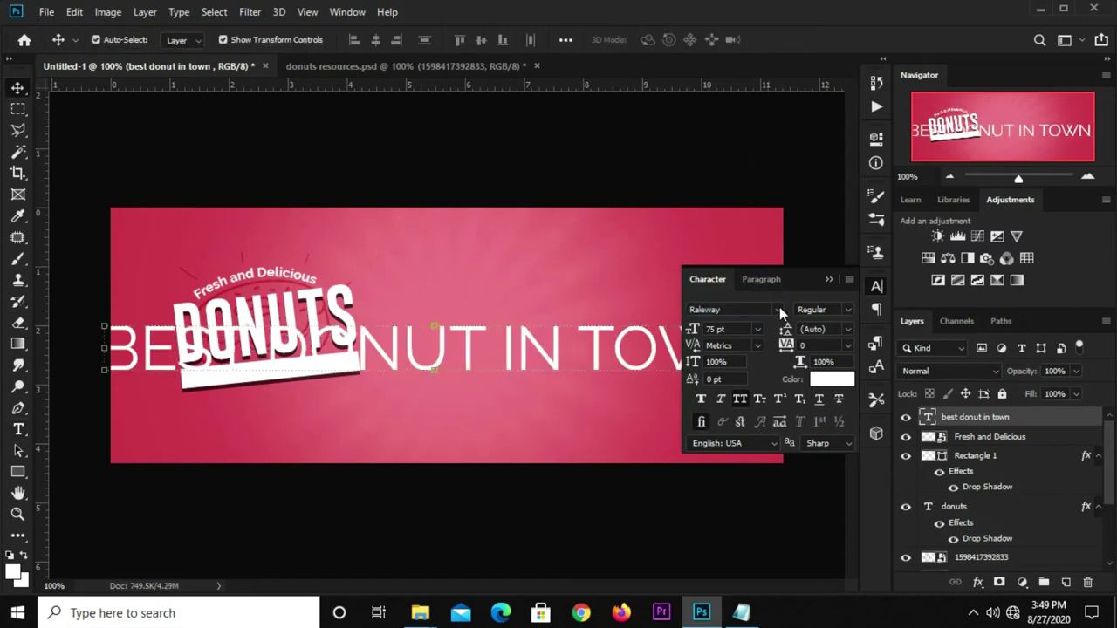
left_click(739, 399)
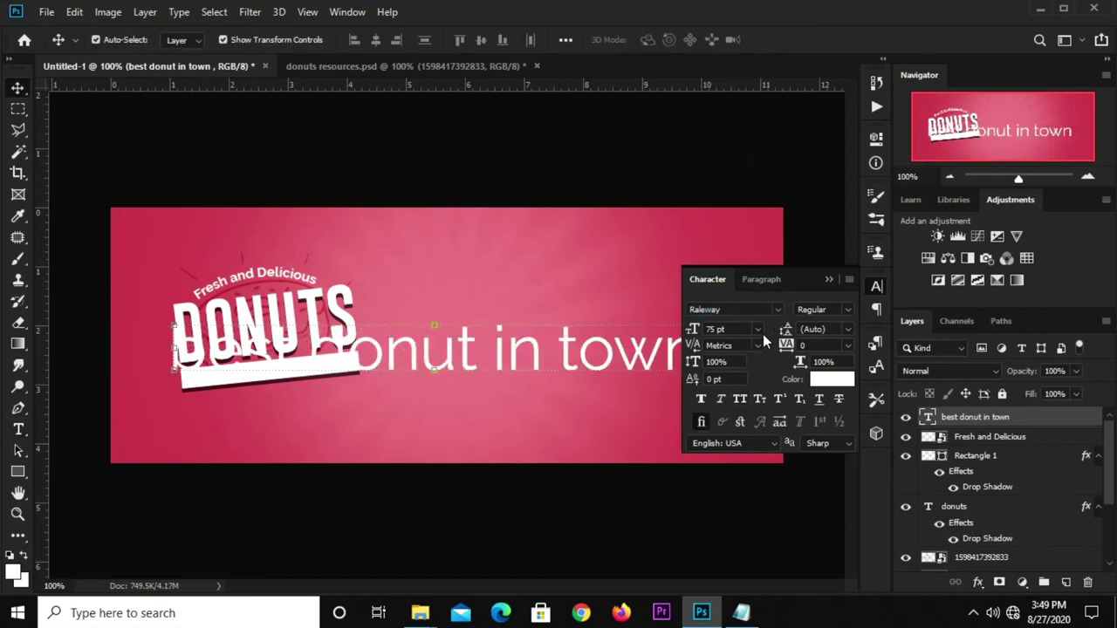
left_click(758, 330)
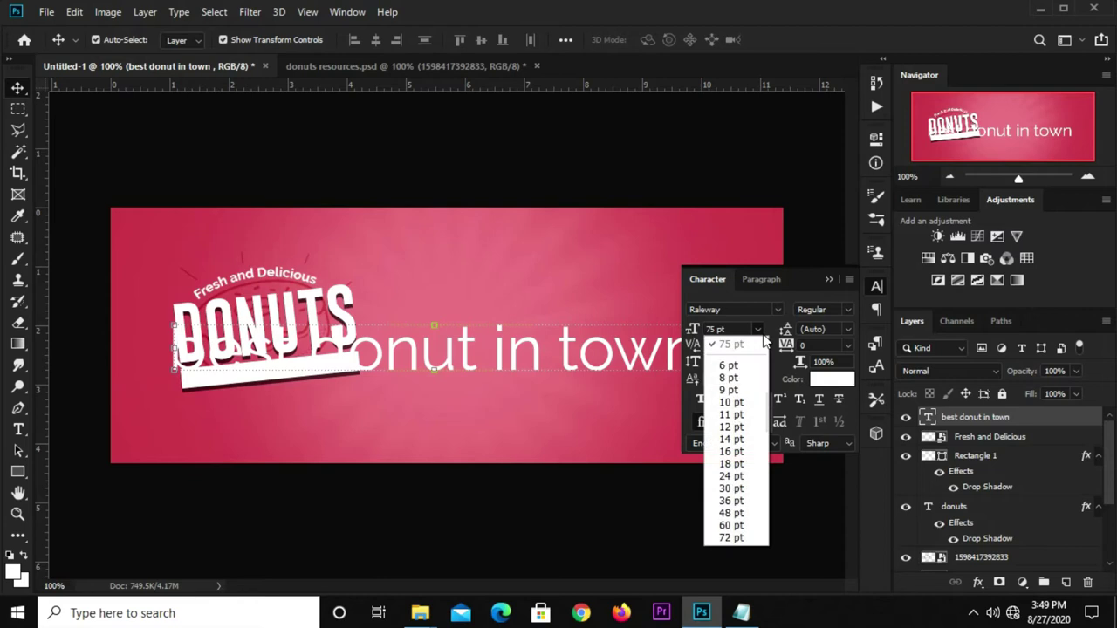
left_click(733, 463)
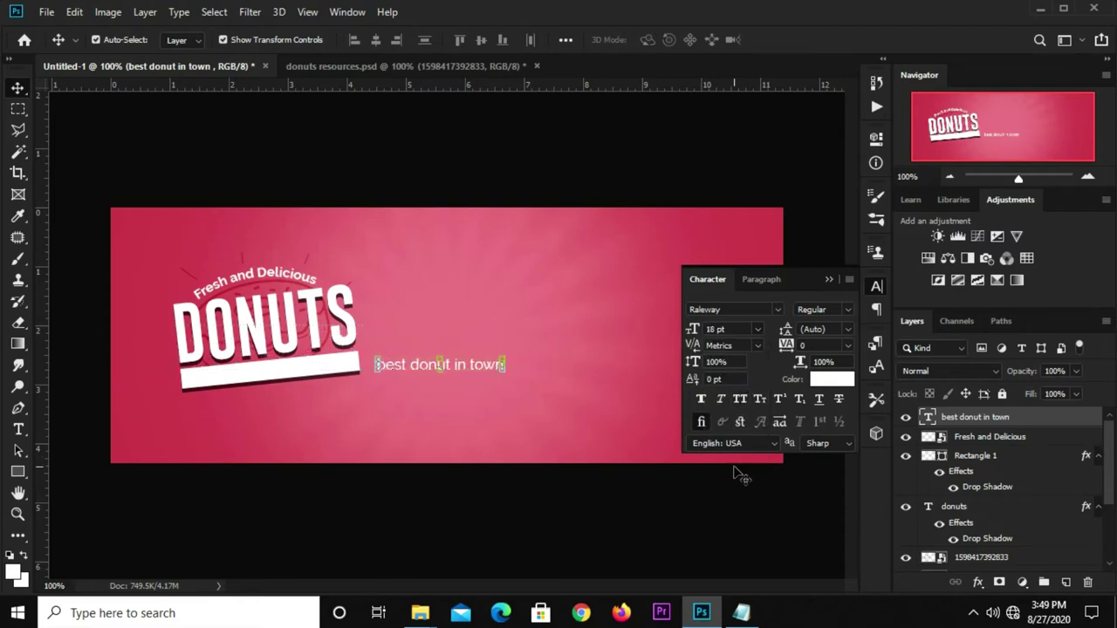
left_click(740, 400)
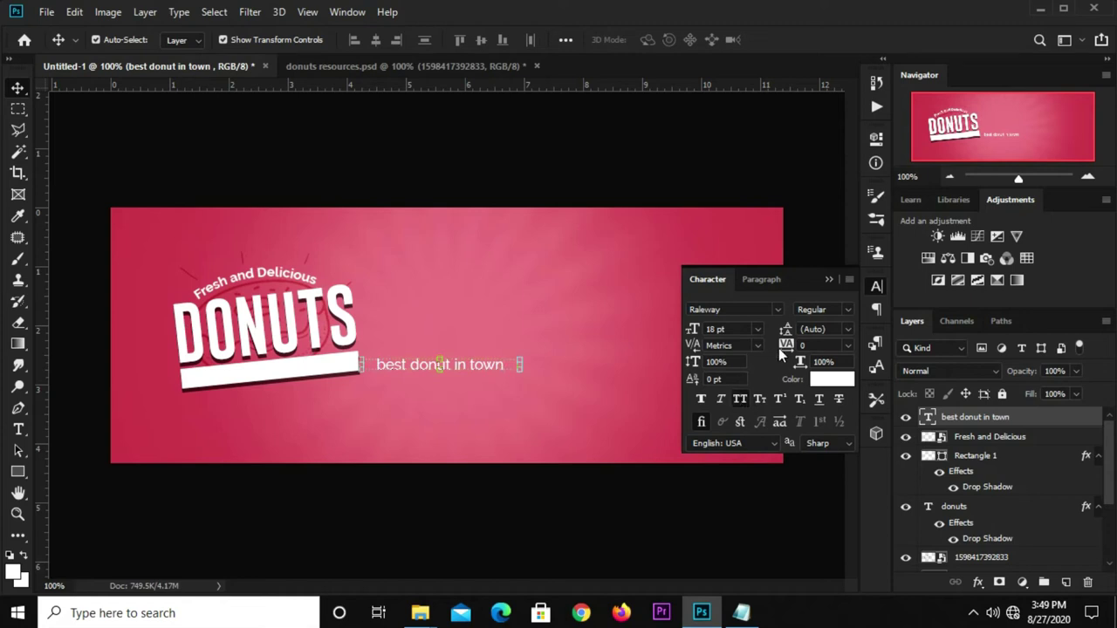
left_click(836, 314)
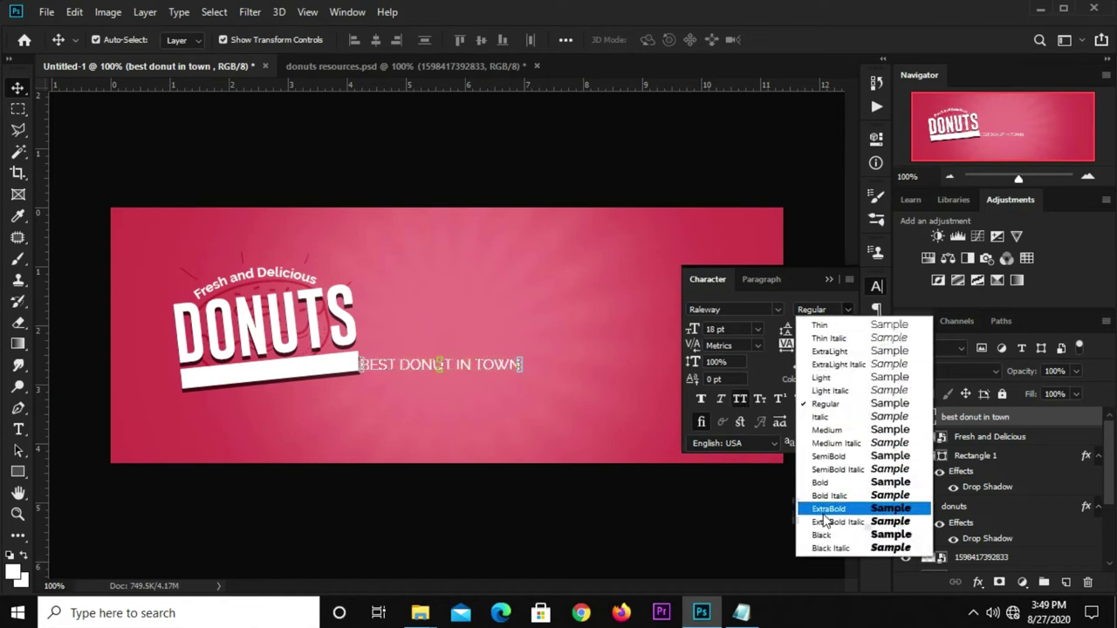
left_click(826, 482)
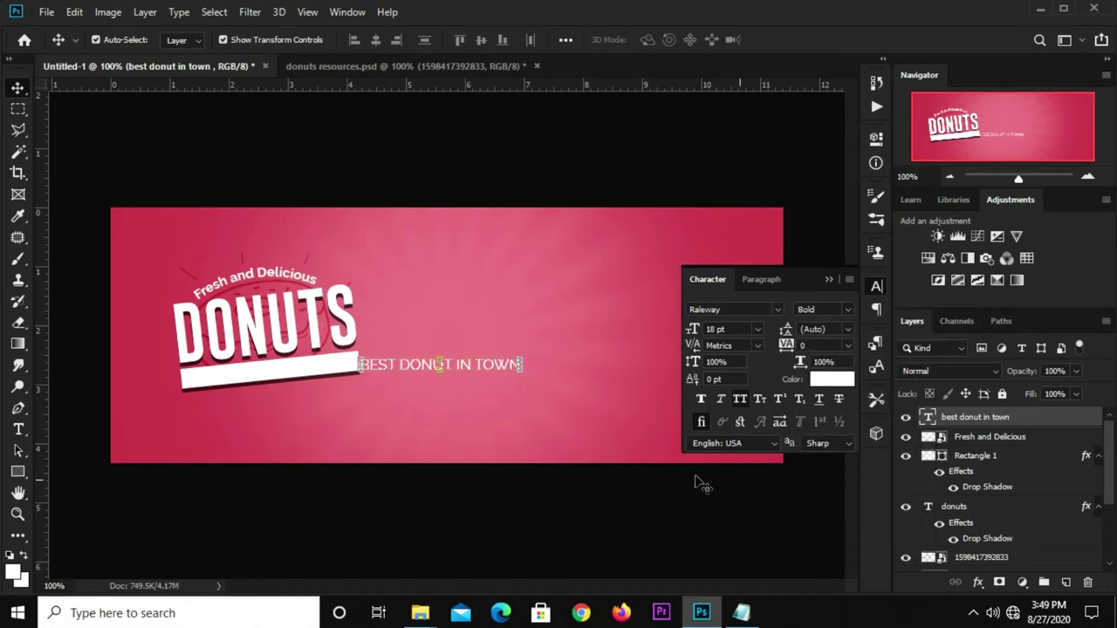
- Copy the colour code 51272e from the notes
left_click(741, 612)
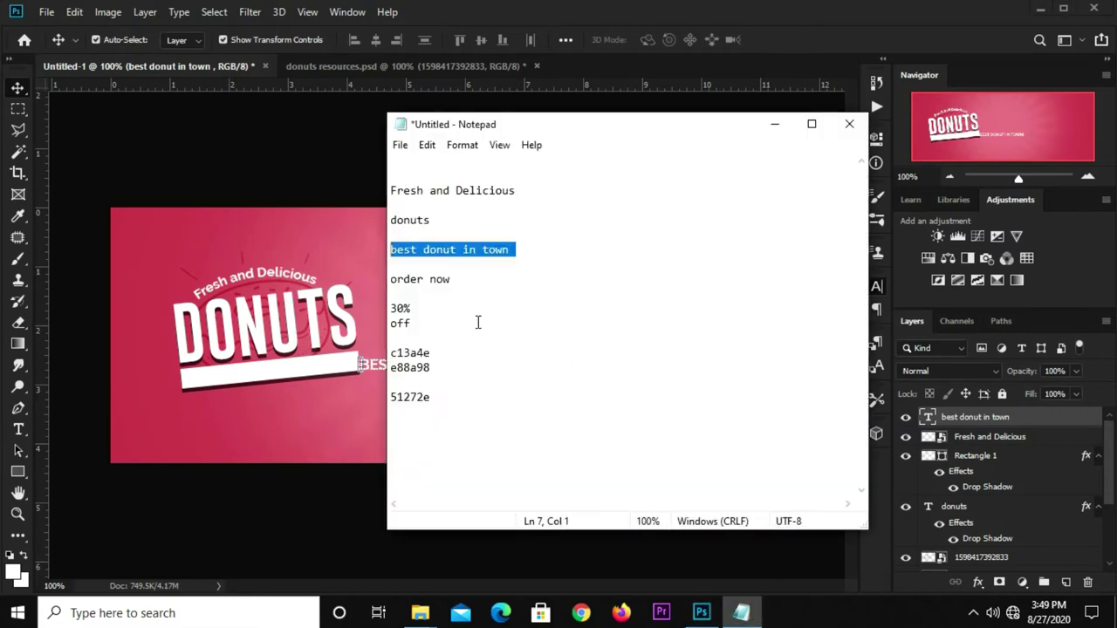
double_click(442, 396)
right_click(397, 394)
left_click(438, 194)
left_click(302, 180)
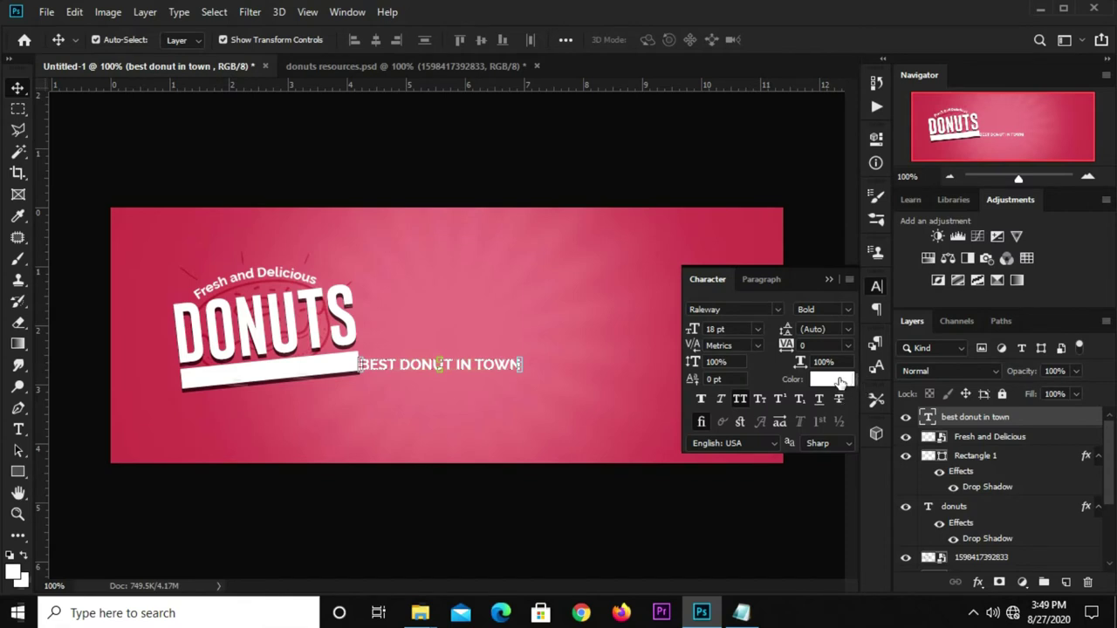
- Colour the tagline dark maroon, 51272e
left_click(829, 380)
right_click(891, 551)
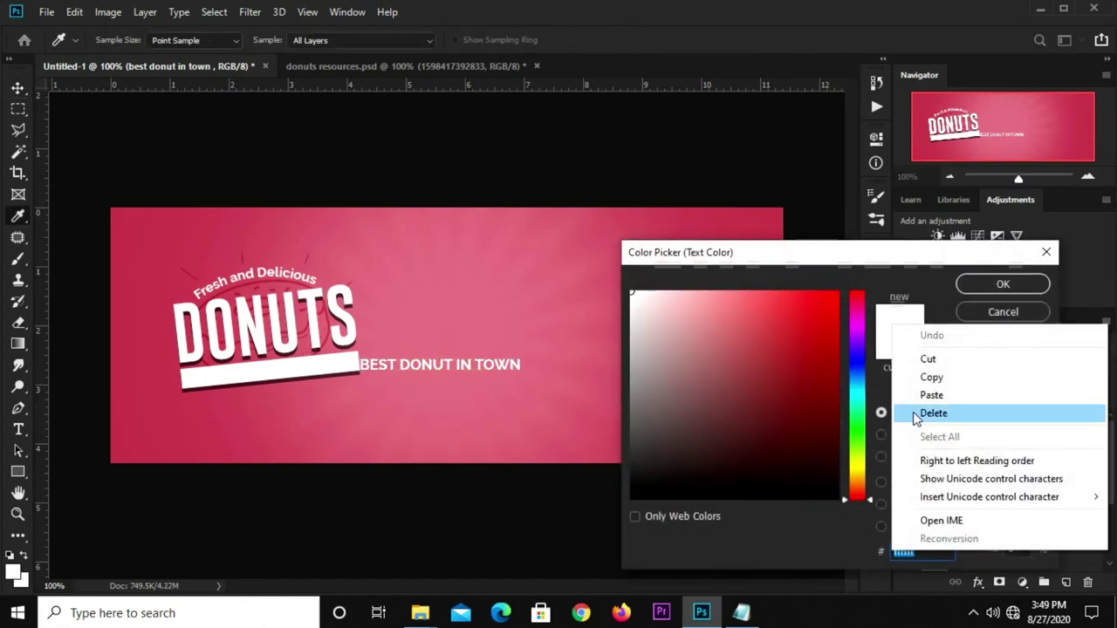
left_click(932, 394)
left_click(961, 291)
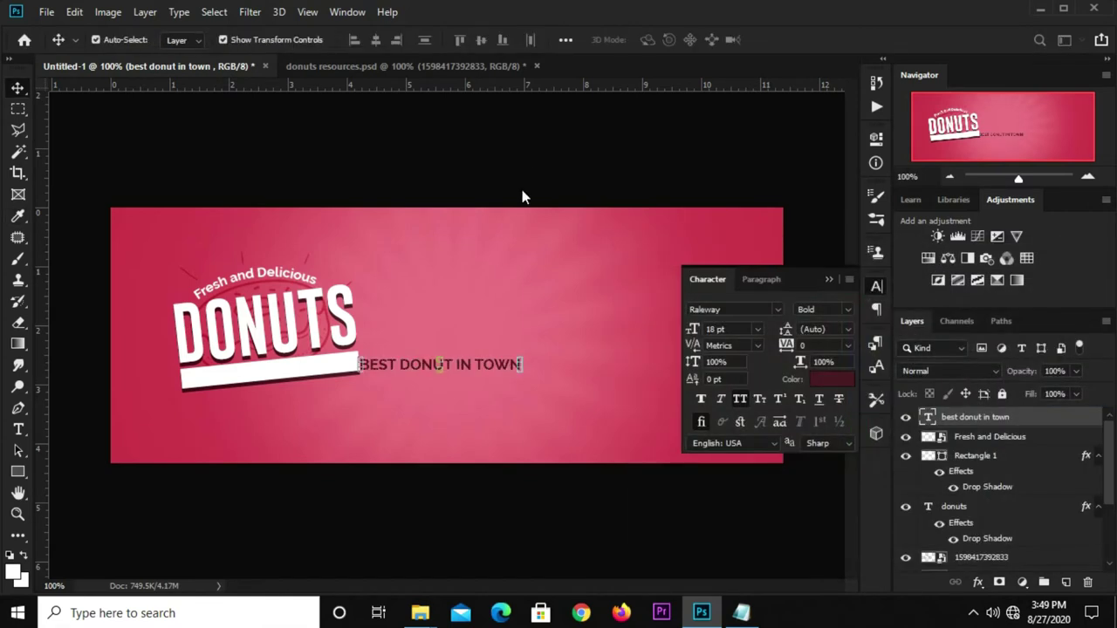
- Place the tagline on the white bar, enlarged to about 19.23 pt and tilted -5.5°
left_click(473, 363)
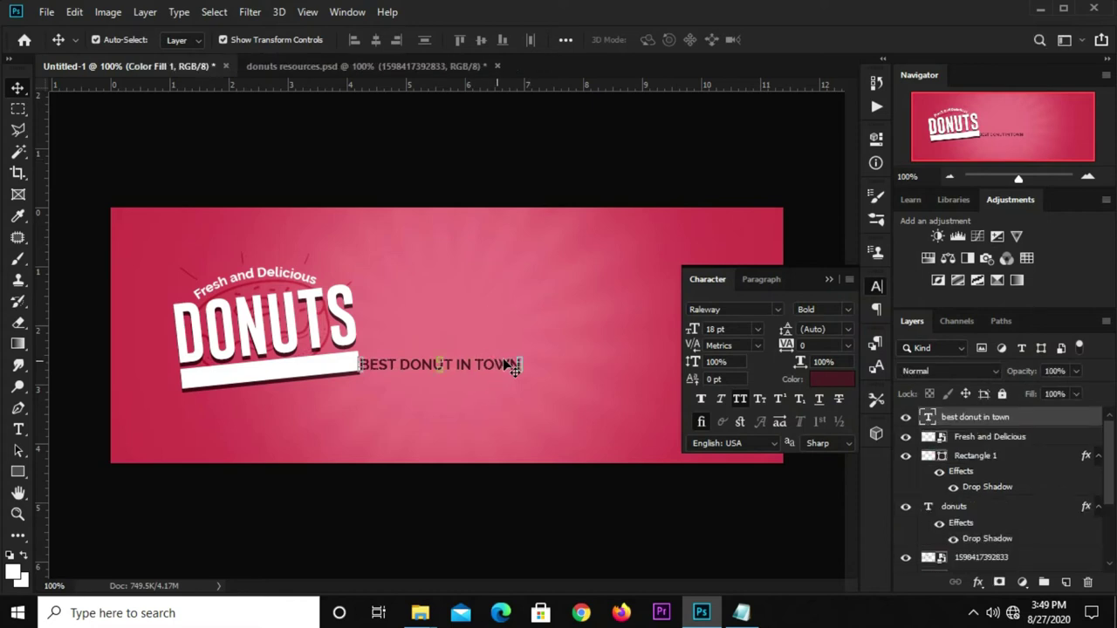
left_click_drag(487, 368, 343, 362)
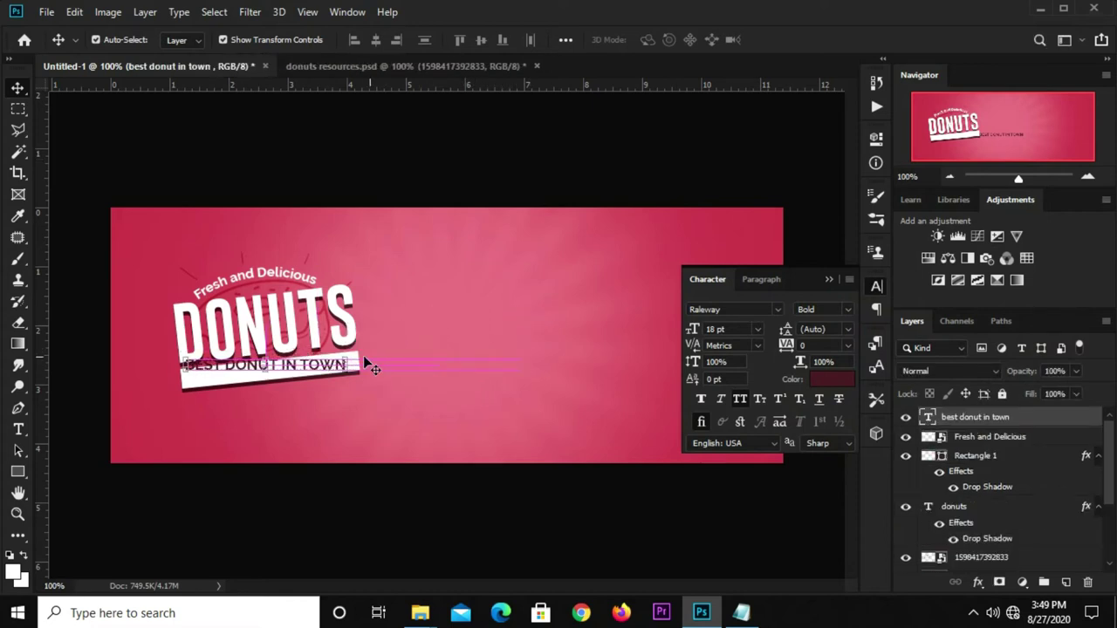
key("ctrl+t")
left_click_drag(352, 352, 394, 321)
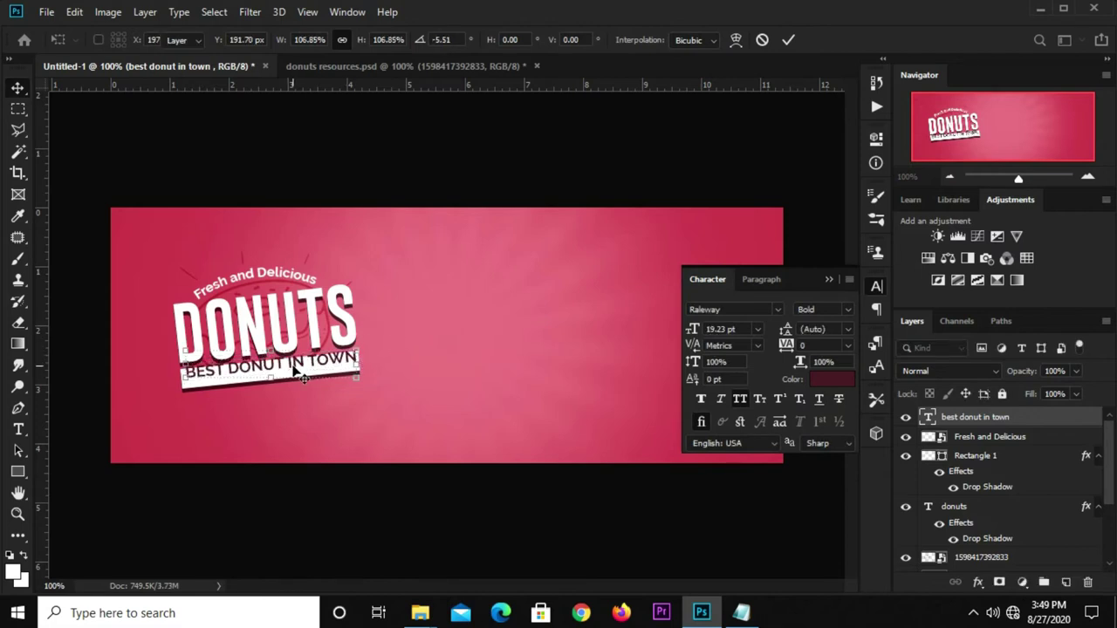
key("Return")
left_click_drag(290, 369, 292, 375)
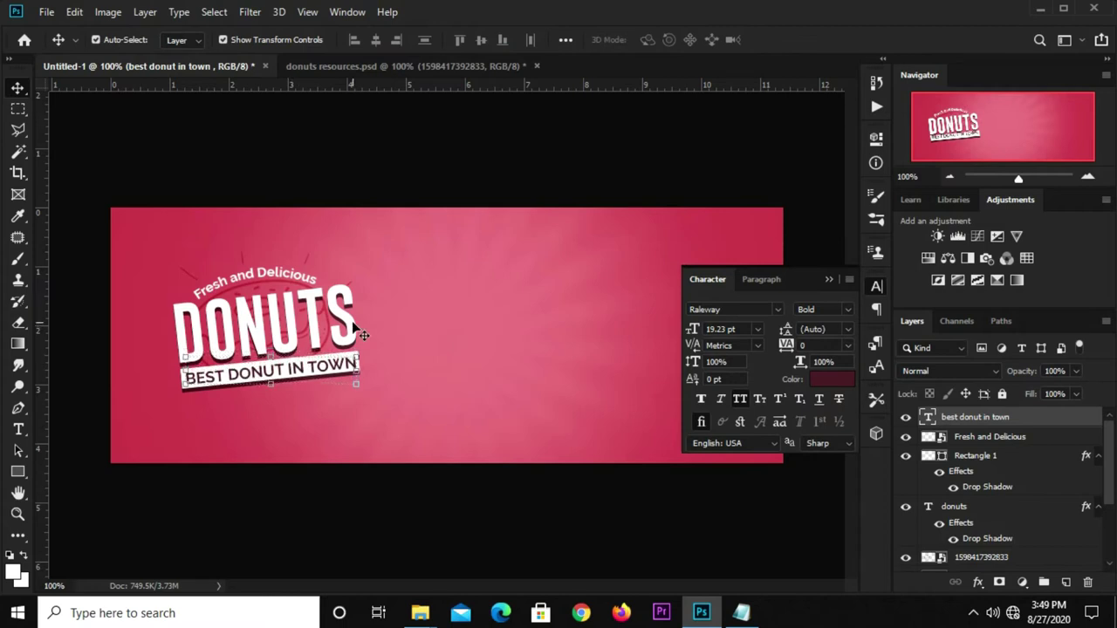
- View the canvas at 100% and close the Character panel
left_click(438, 173)
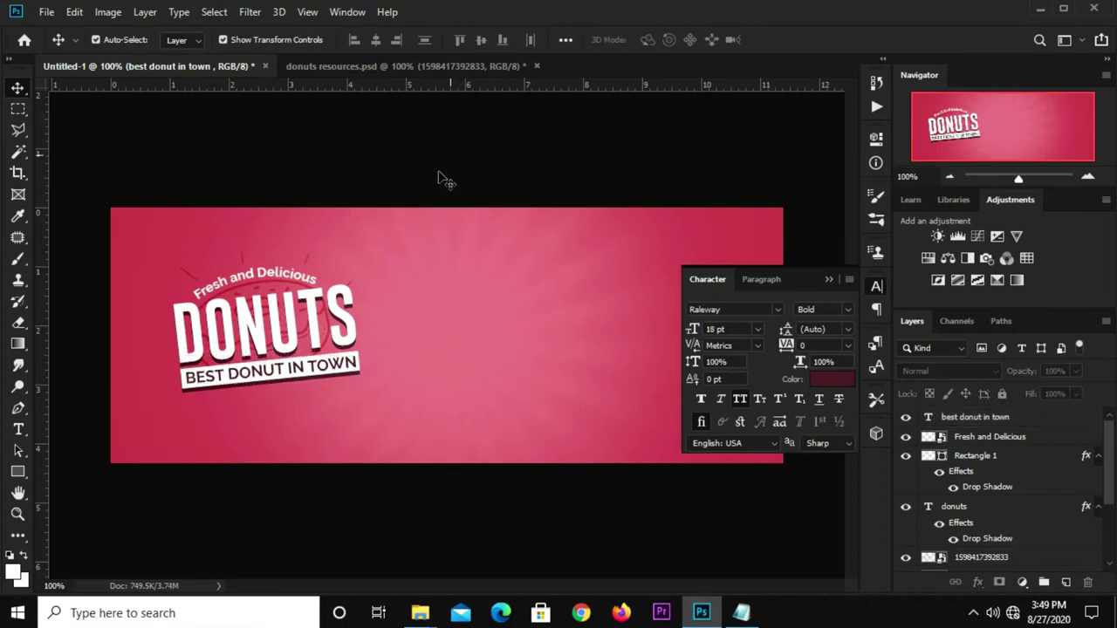
left_click(276, 371)
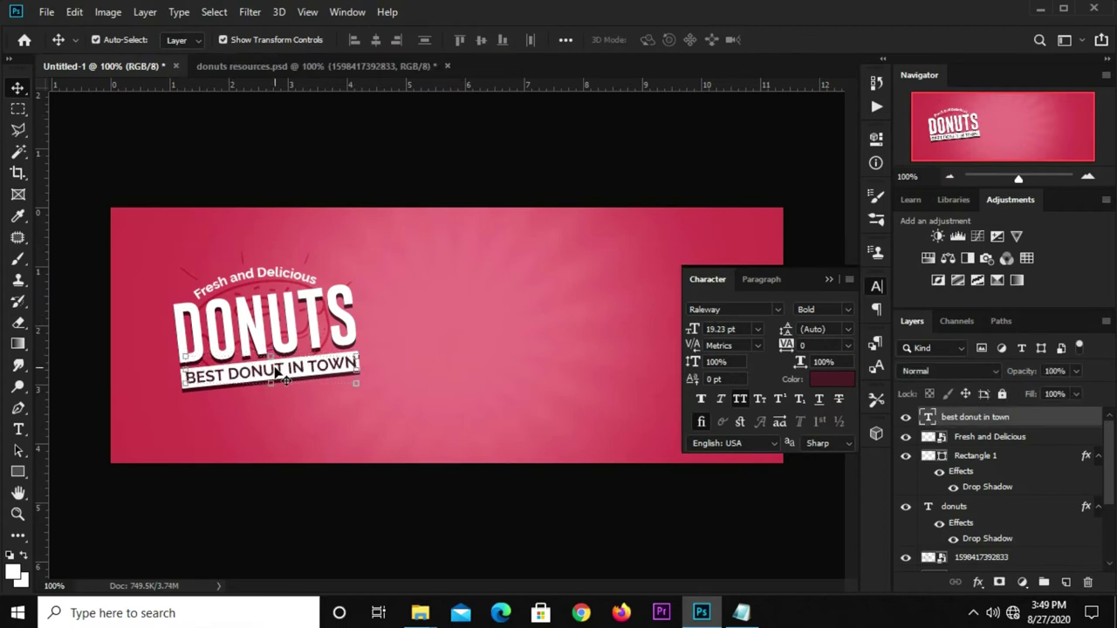
left_click(384, 179)
key("ctrl+1")
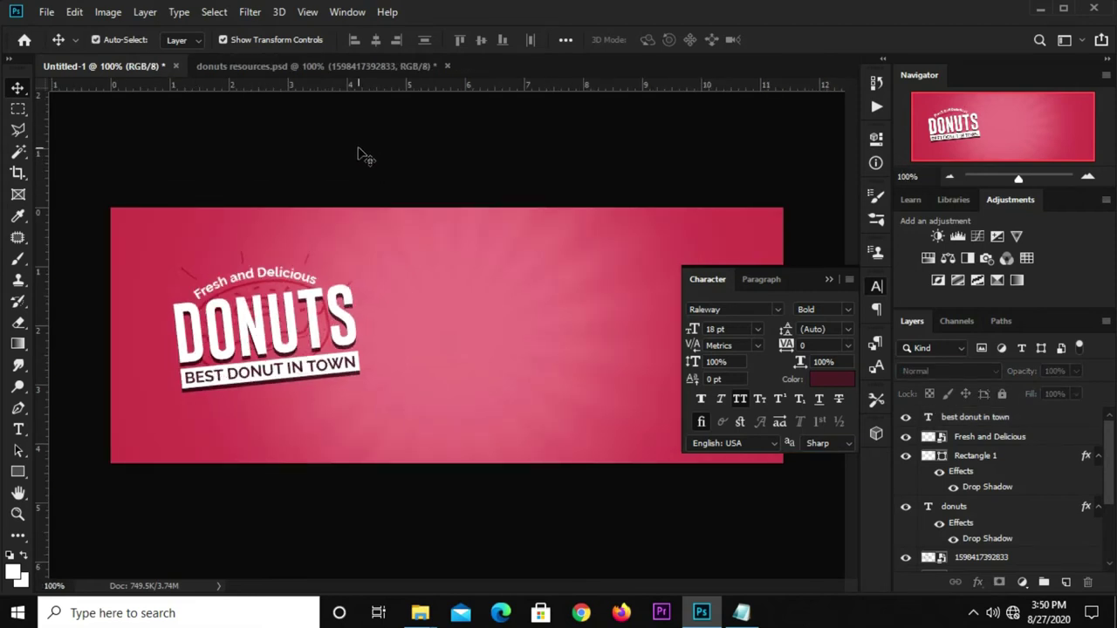
left_click(830, 279)
- Group the DONUTS logo layers into Group 1 and nudge it right
left_click(999, 421)
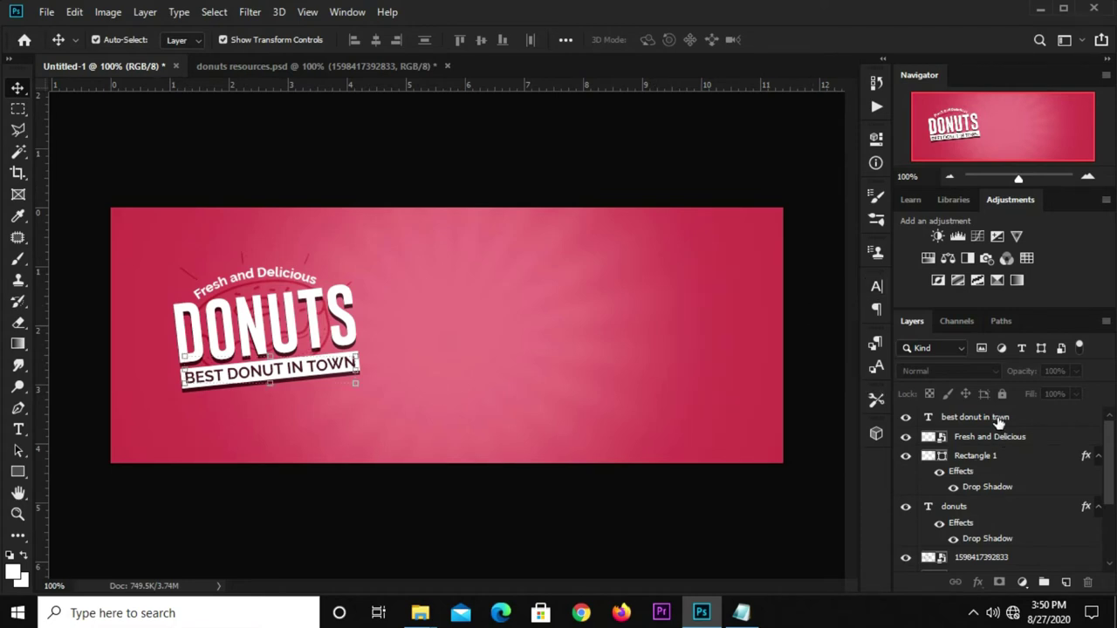
scroll(994, 458, "down", 5)
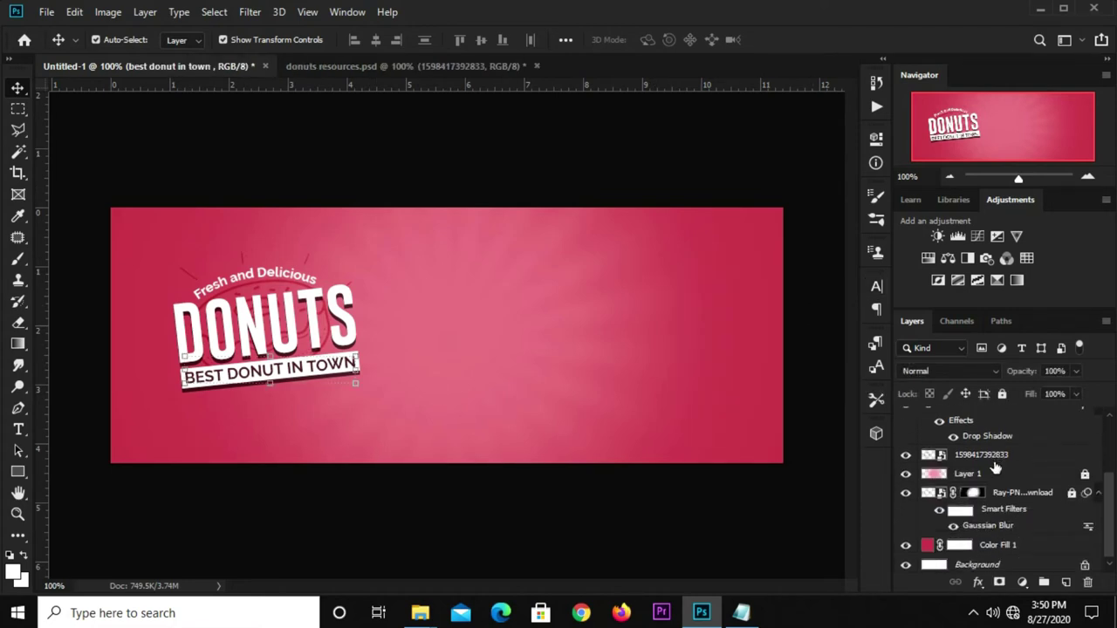
left_click(995, 456, "shift")
scroll(994, 460, "up", 5)
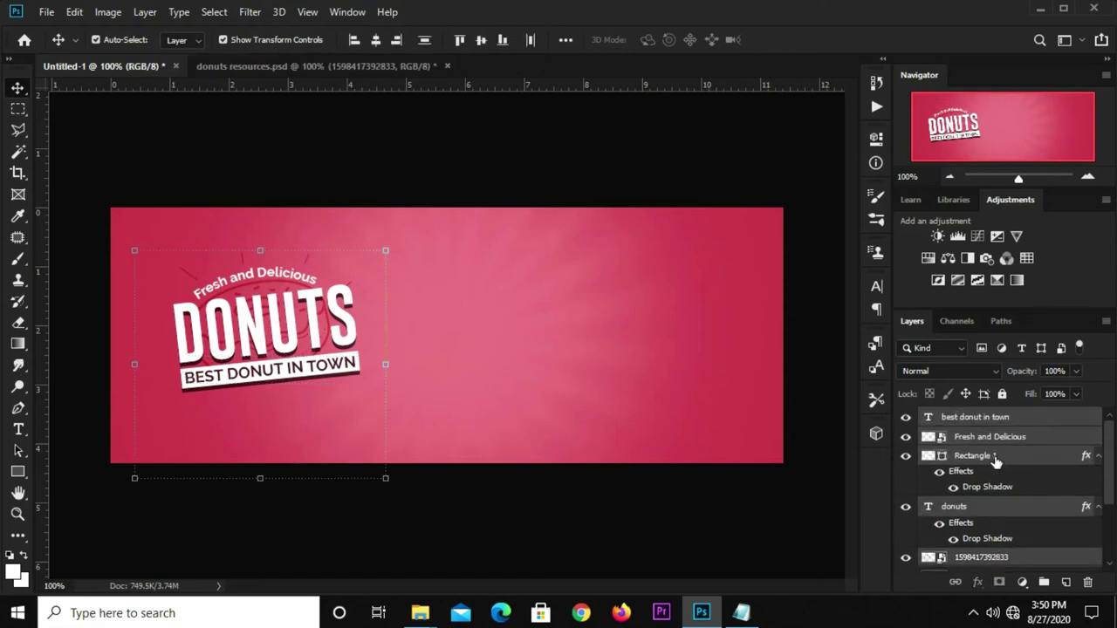
key("ctrl+g")
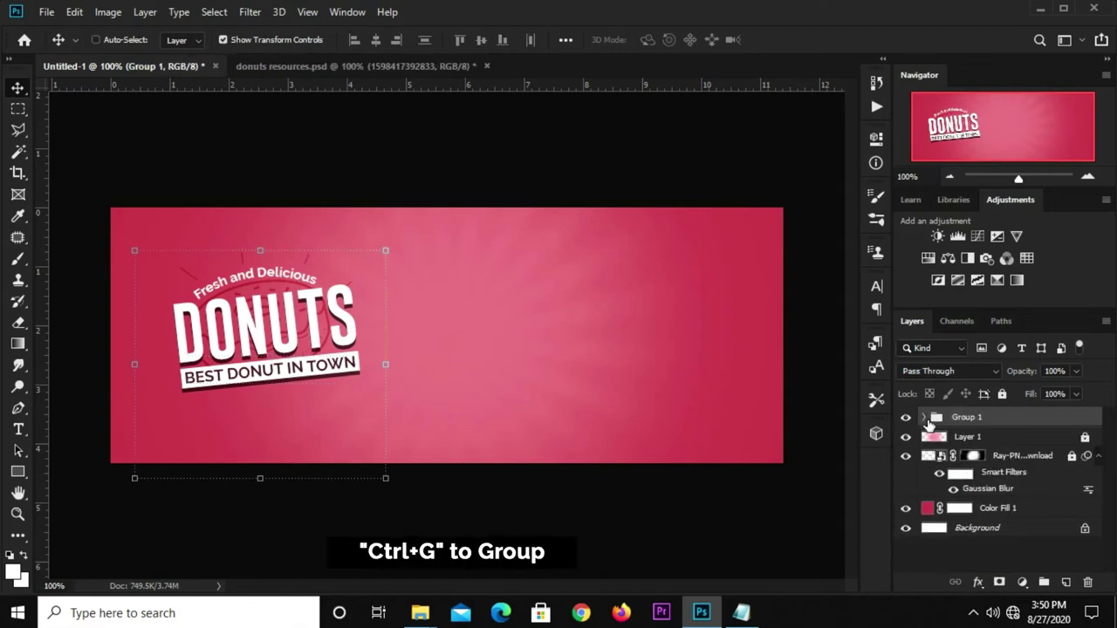
left_click(905, 418)
left_click(905, 419)
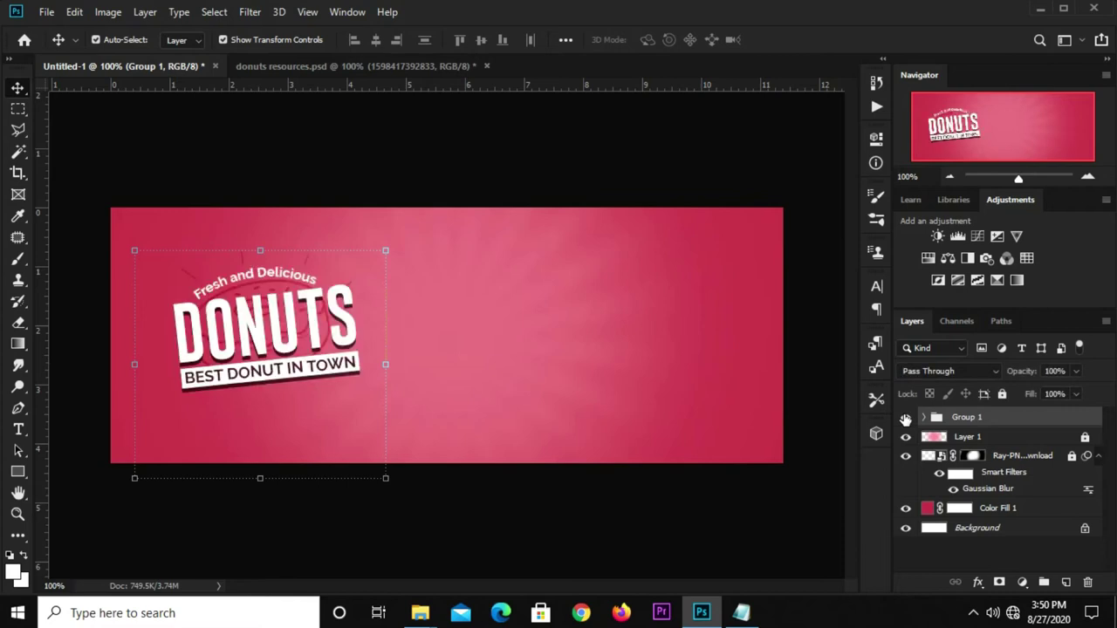
key("Right")
key("Right")
key("Right")
key("Right")
key("Right")
key("Right")
key("Right")
key("Right")
key("Right")
key("Right")
key("Right")
key("Right")
left_click(440, 532)
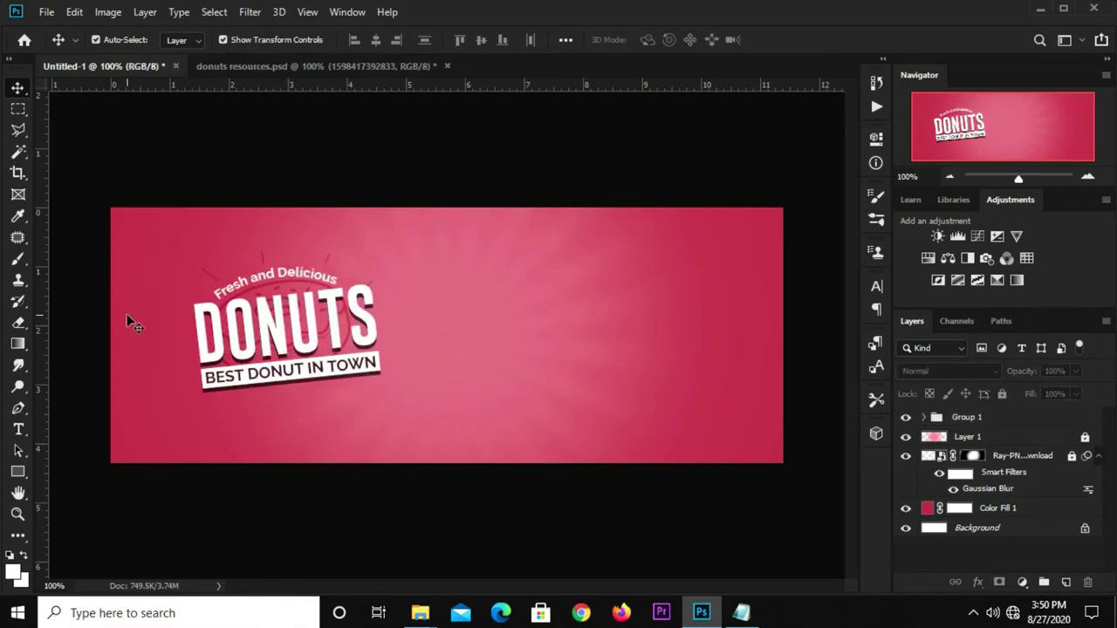
- Unhide and select the three social icon layers in donuts resources.psd
left_click(257, 64)
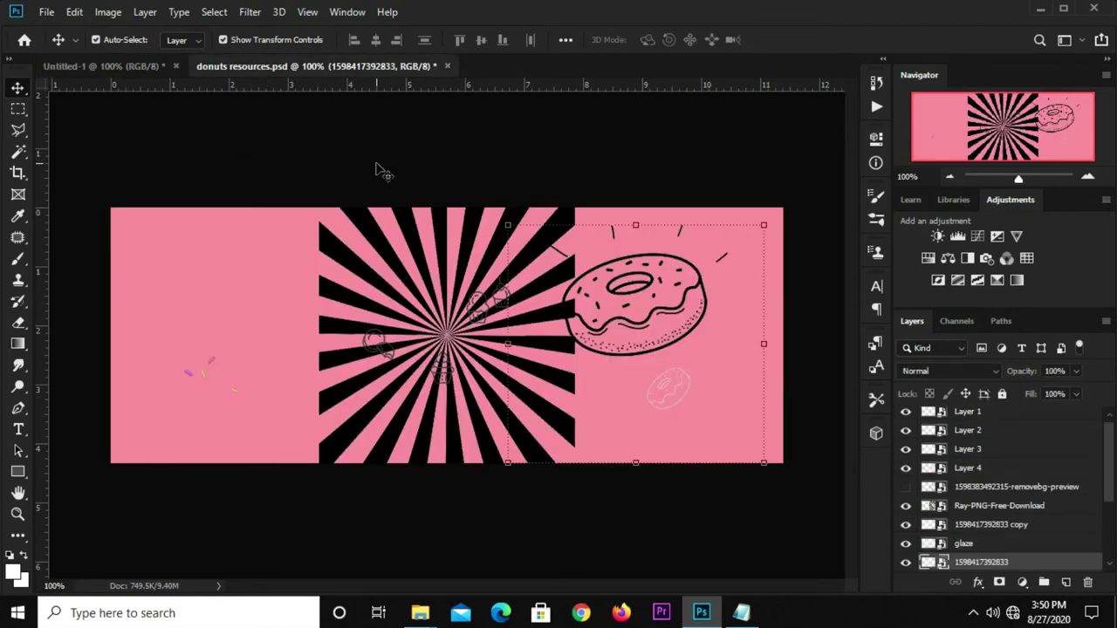
scroll(971, 470, "down", 1)
scroll(982, 497, "down", 2)
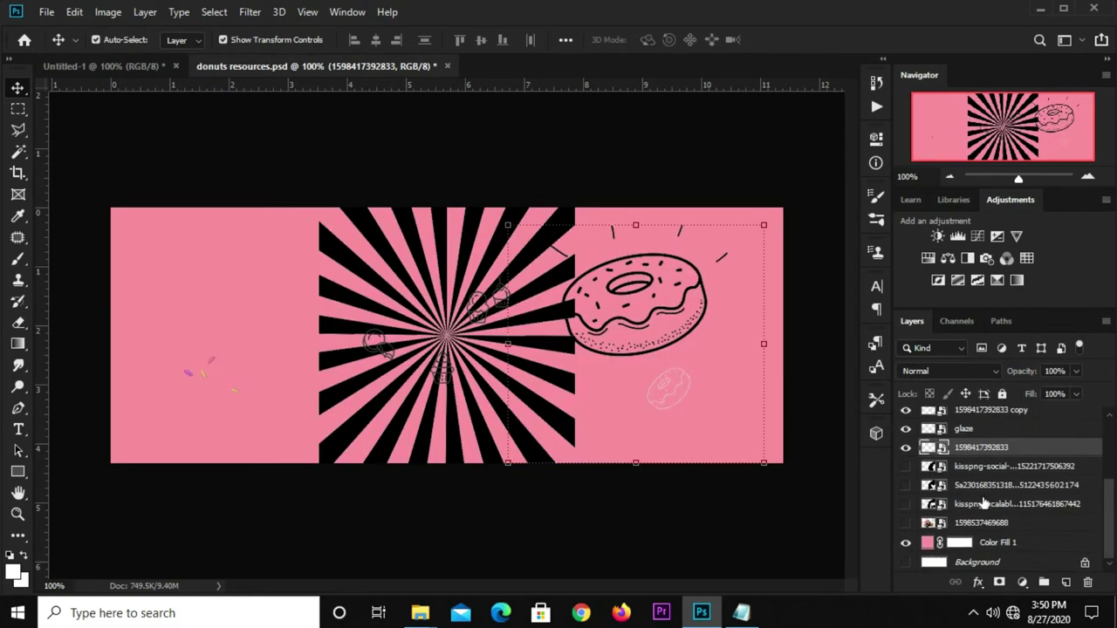
left_click(906, 504)
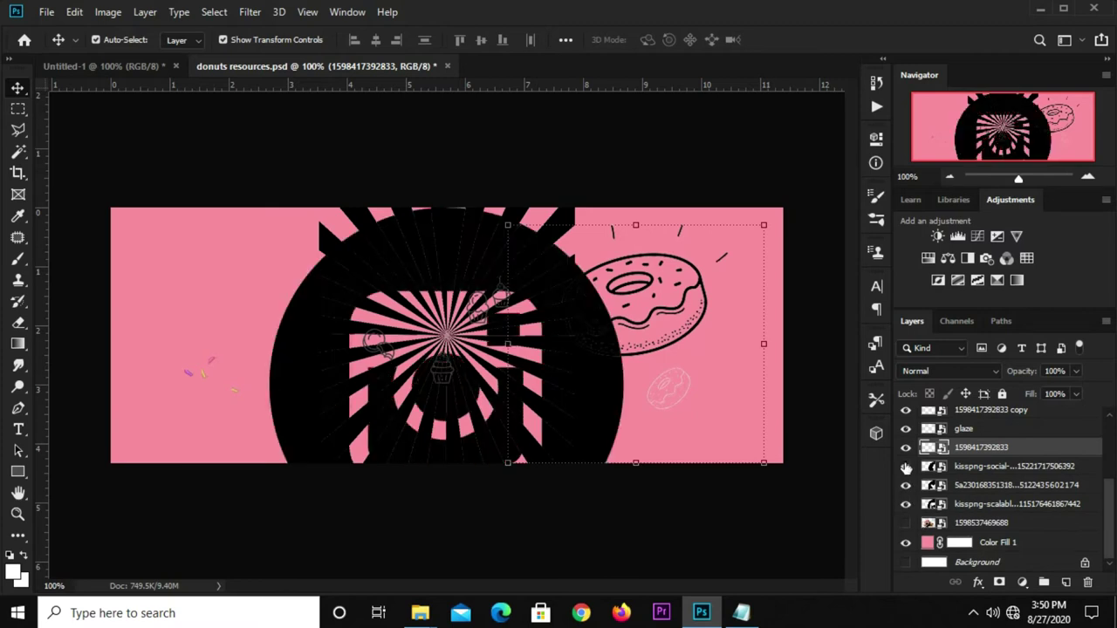
left_click(905, 467)
left_click(959, 506)
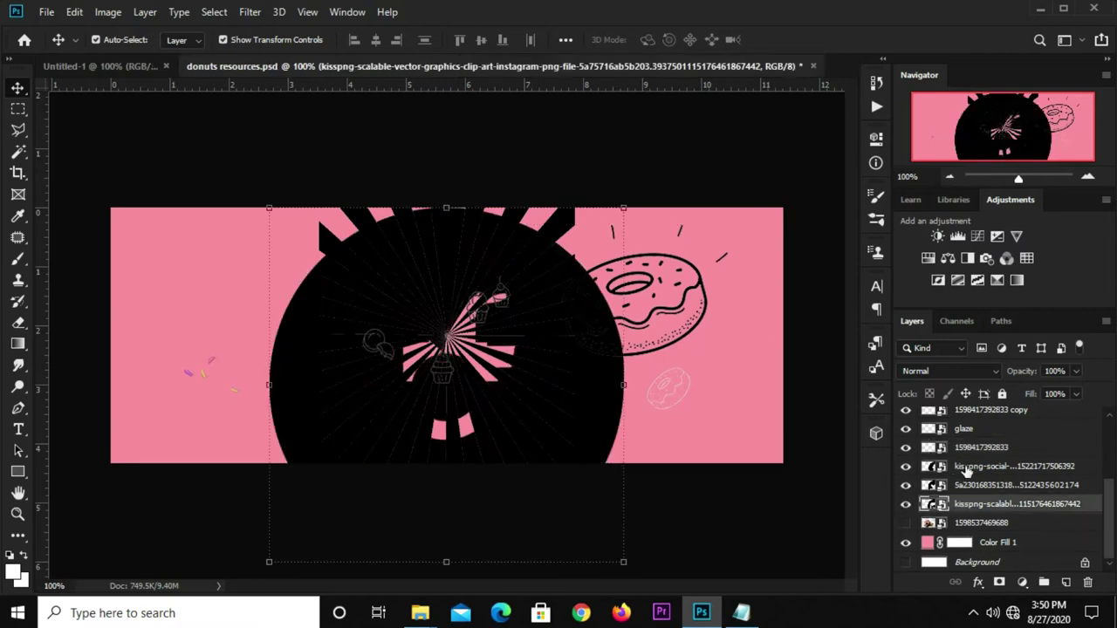
left_click(967, 469, "shift")
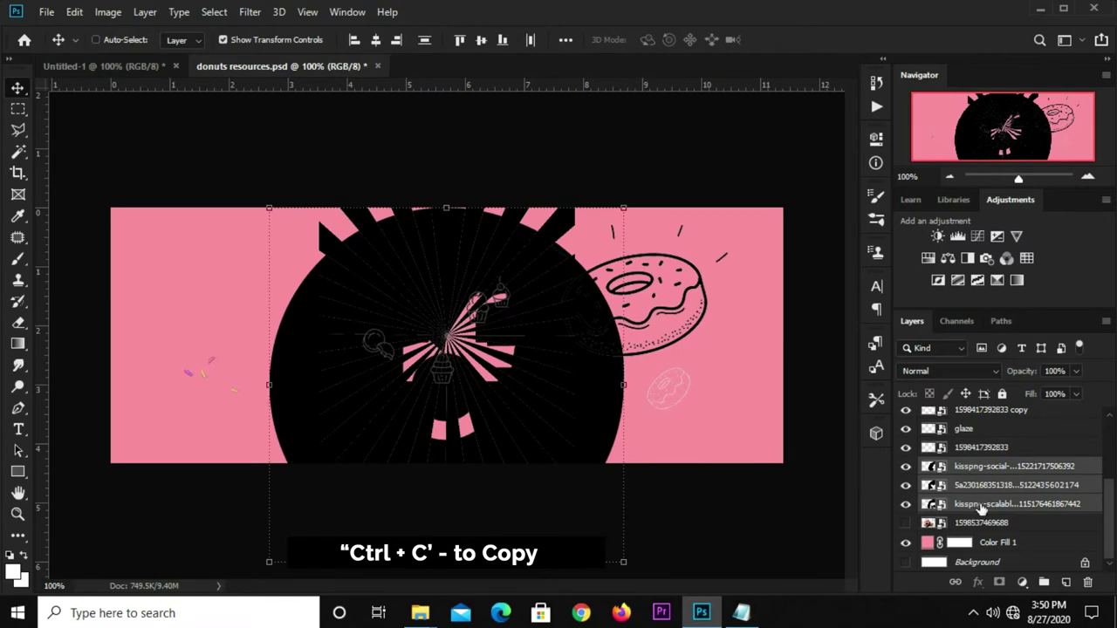
- Paste the icon layers into the banner and hide the Twitter icon
left_click(103, 66)
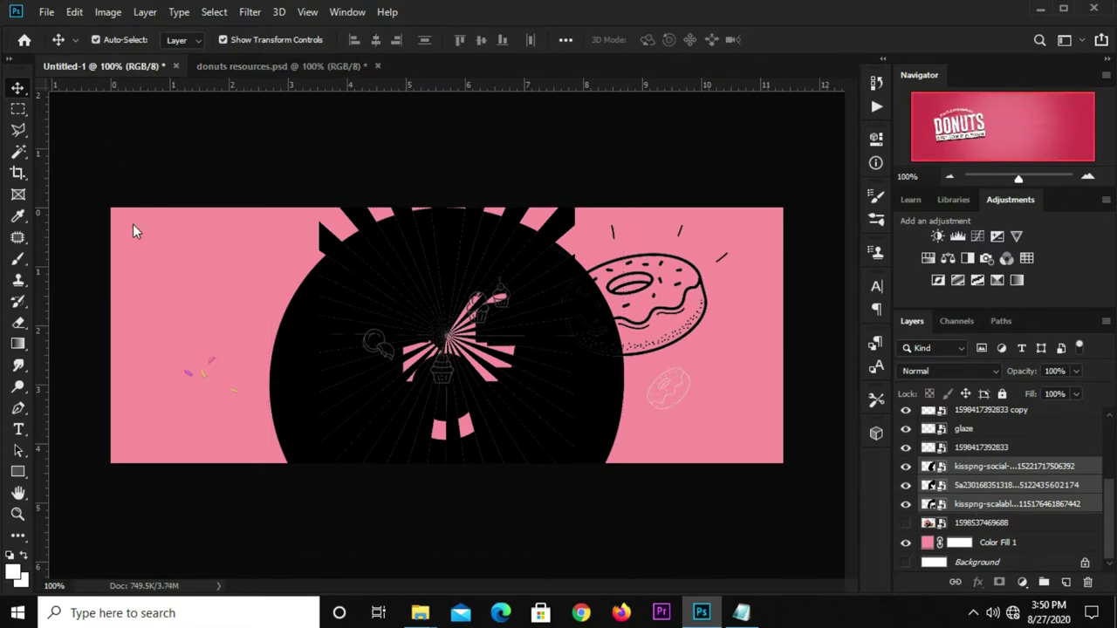
key("ctrl+v")
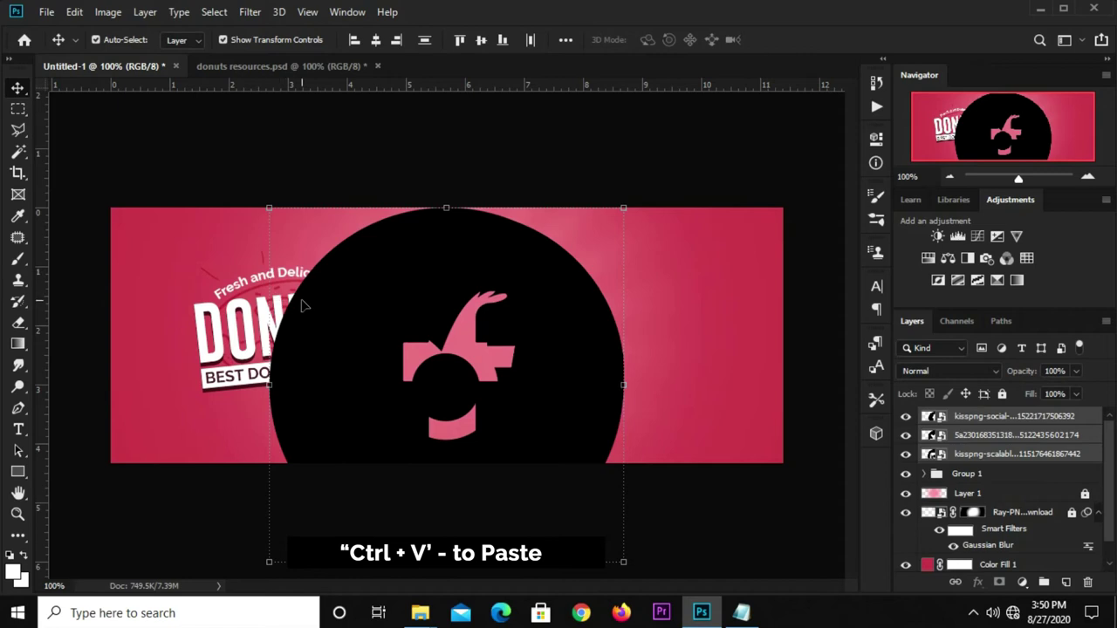
left_click(404, 174)
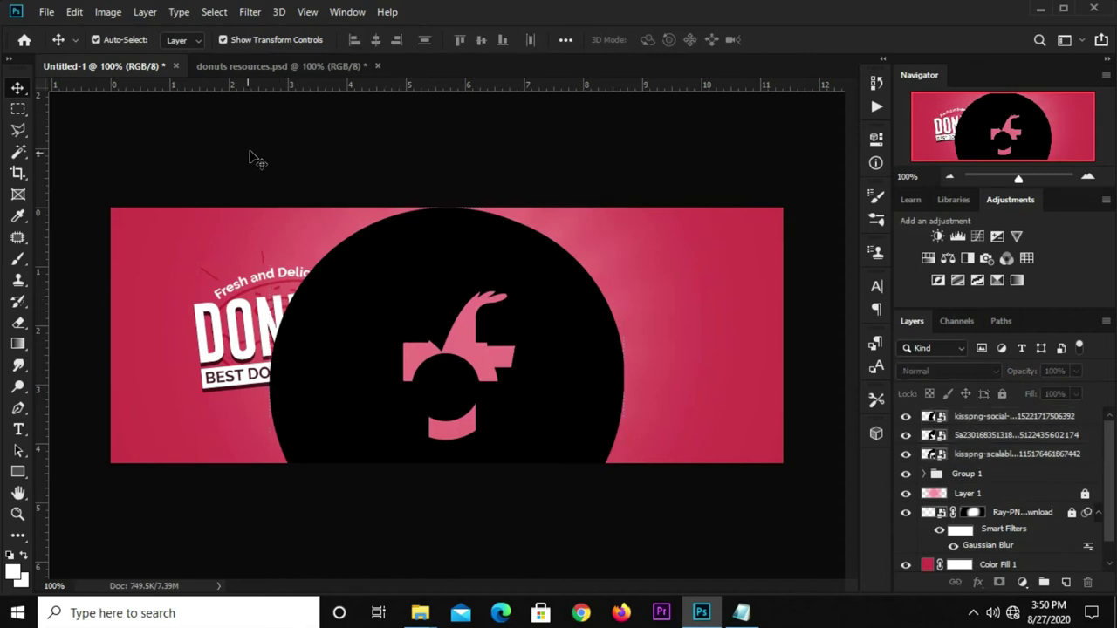
left_click(905, 434)
- Add two horizontal guides and one vertical guide near the banner's lower left
left_click(905, 453)
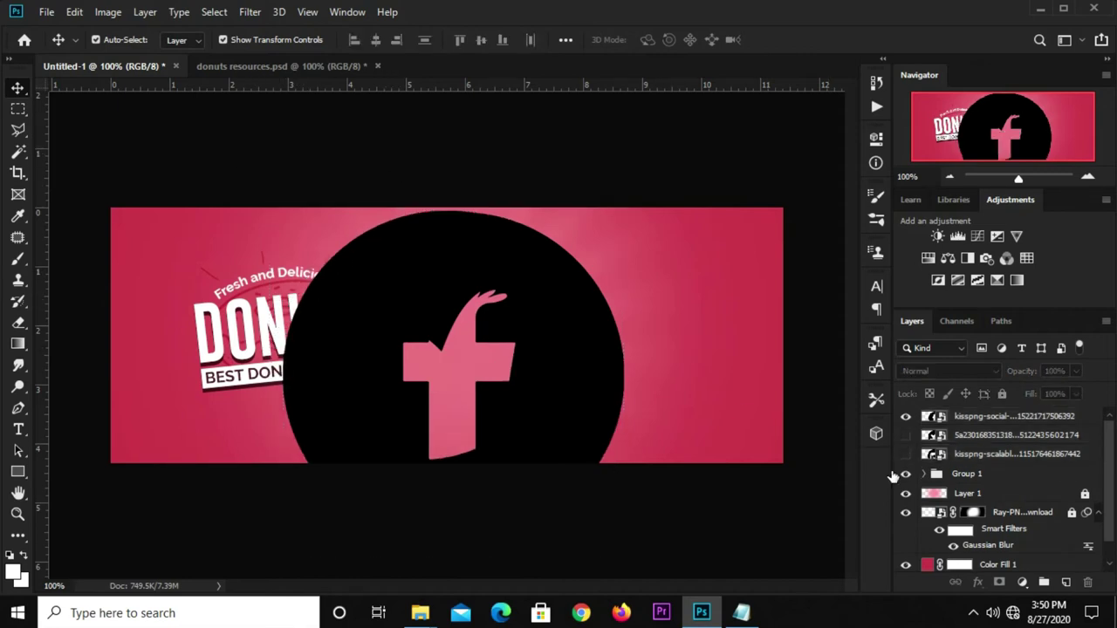
left_click(574, 407)
left_click_drag(573, 407, 656, 382)
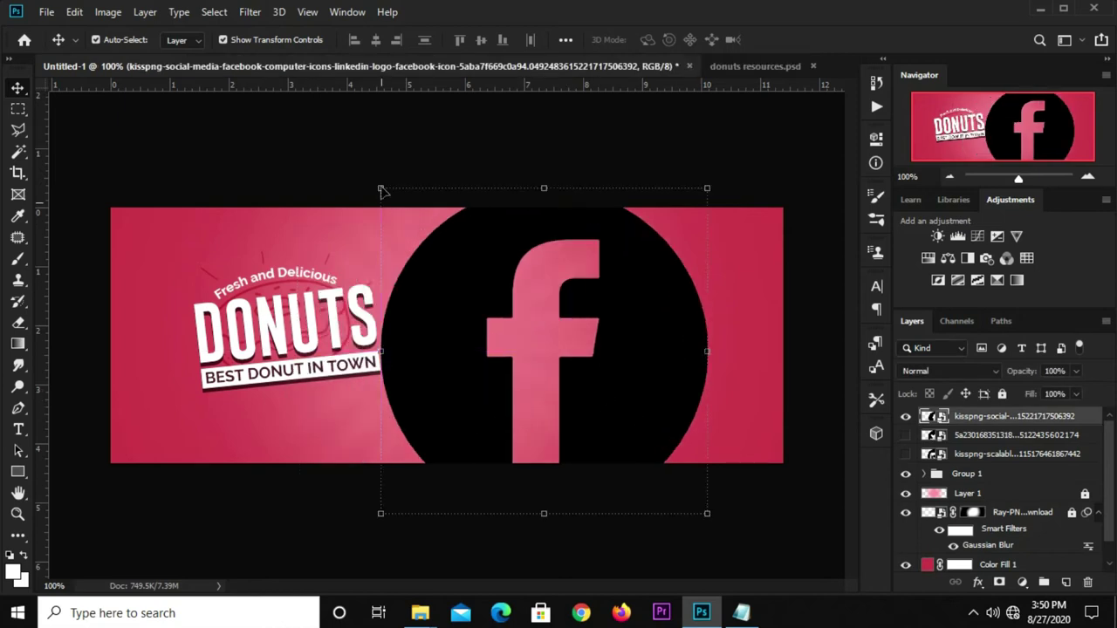
left_click_drag(328, 86, 332, 404)
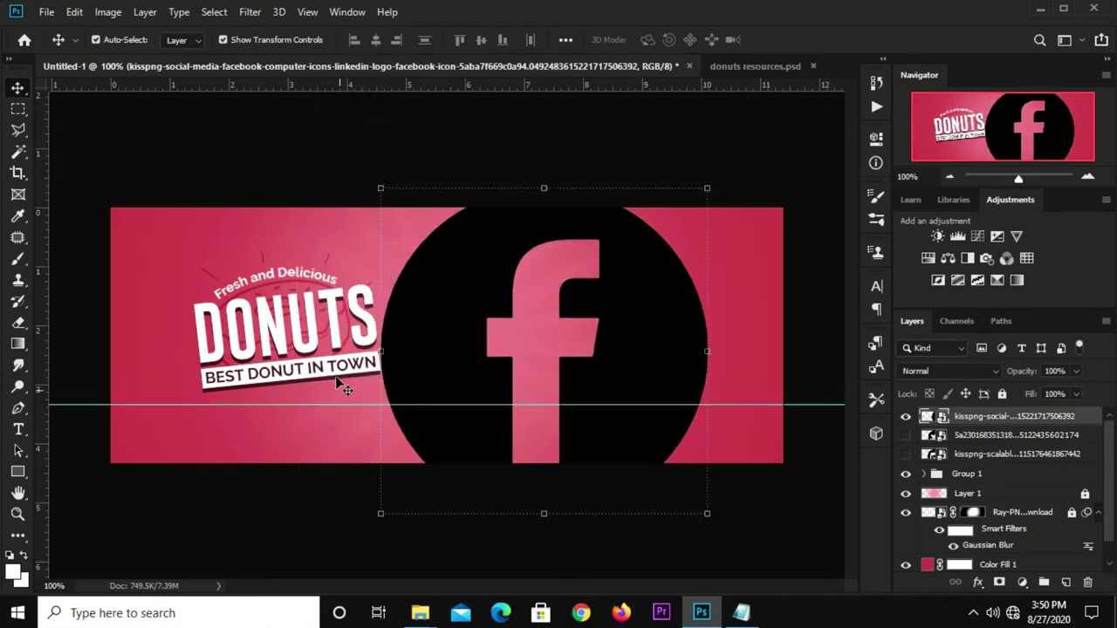
left_click_drag(42, 389, 158, 408)
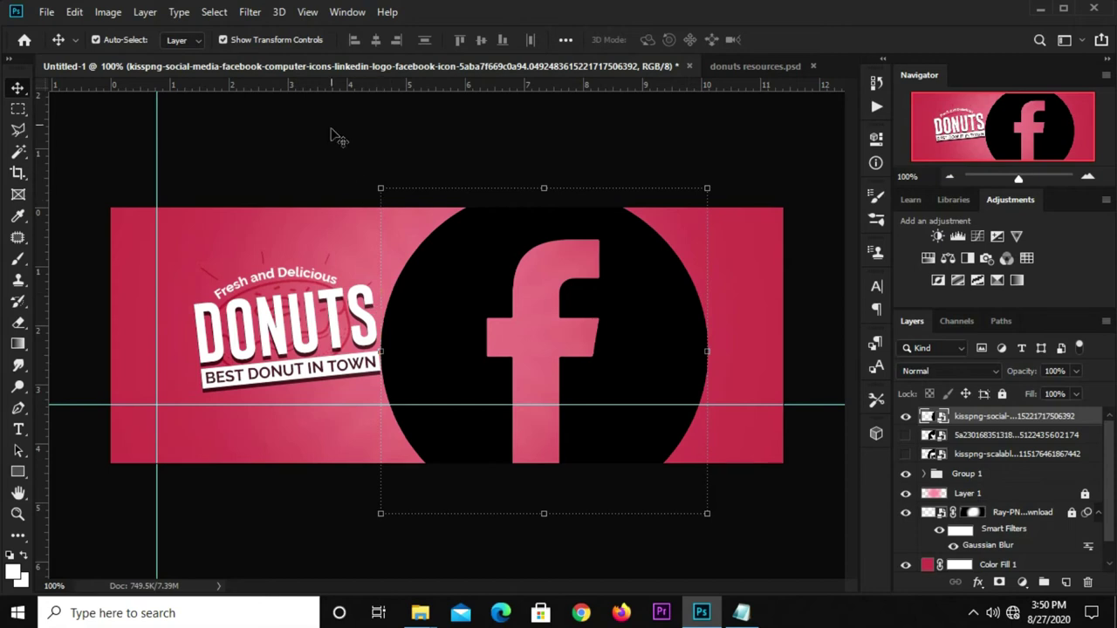
left_click_drag(307, 88, 297, 427)
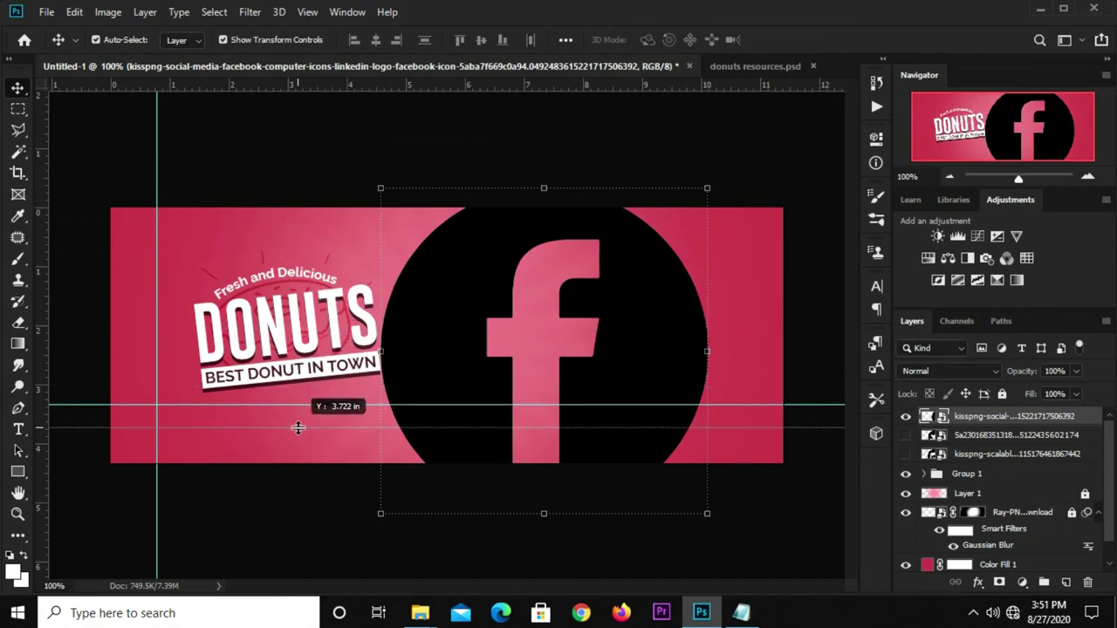
left_click_drag(298, 428, 294, 423)
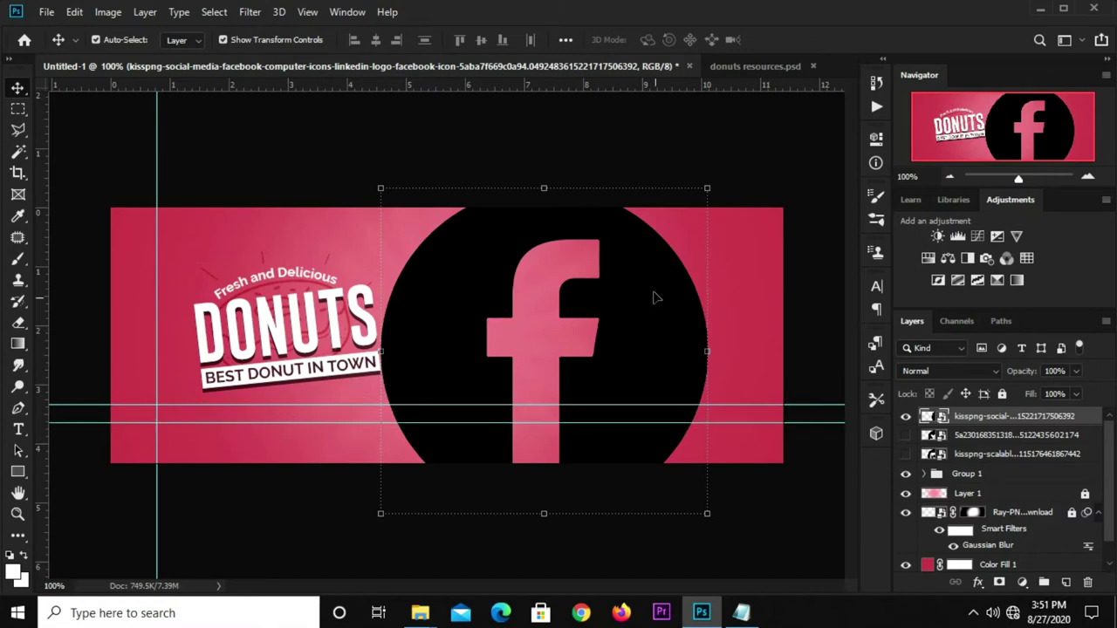
- Shrink the Facebook icon to about 12% and place it where the guides cross
key("ctrl")
key("ctrl+t")
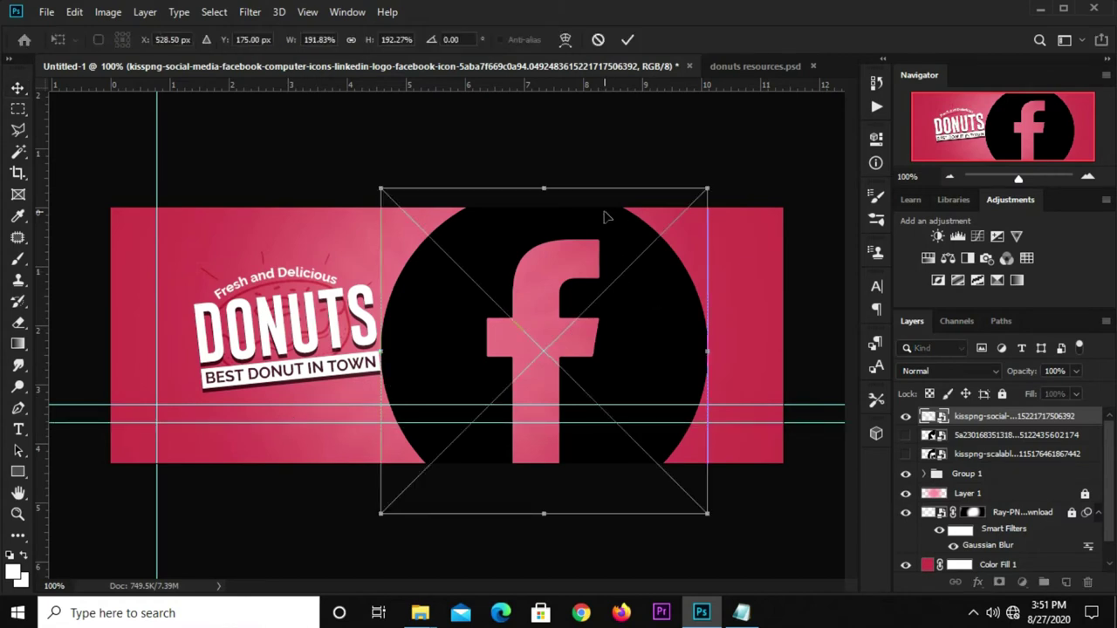
mouse_move(707, 187)
left_mouse_down()
mouse_move(469, 493)
mouse_move(297, 468)
left_mouse_up()
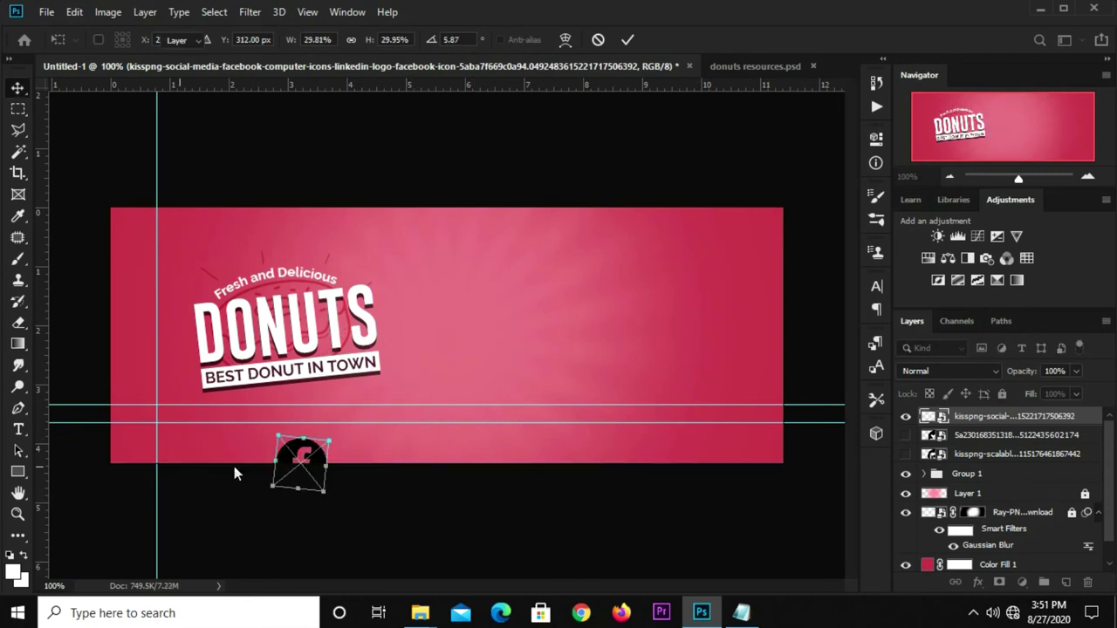
key("Return")
key("ctrl+z")
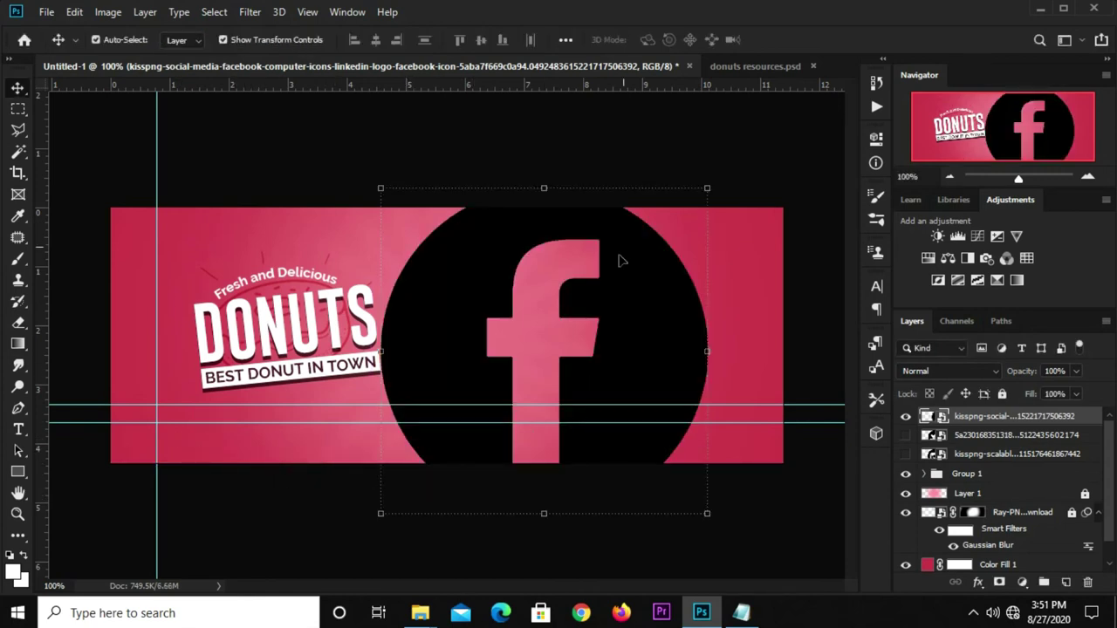
left_click(704, 184)
left_click_drag(708, 181, 472, 451)
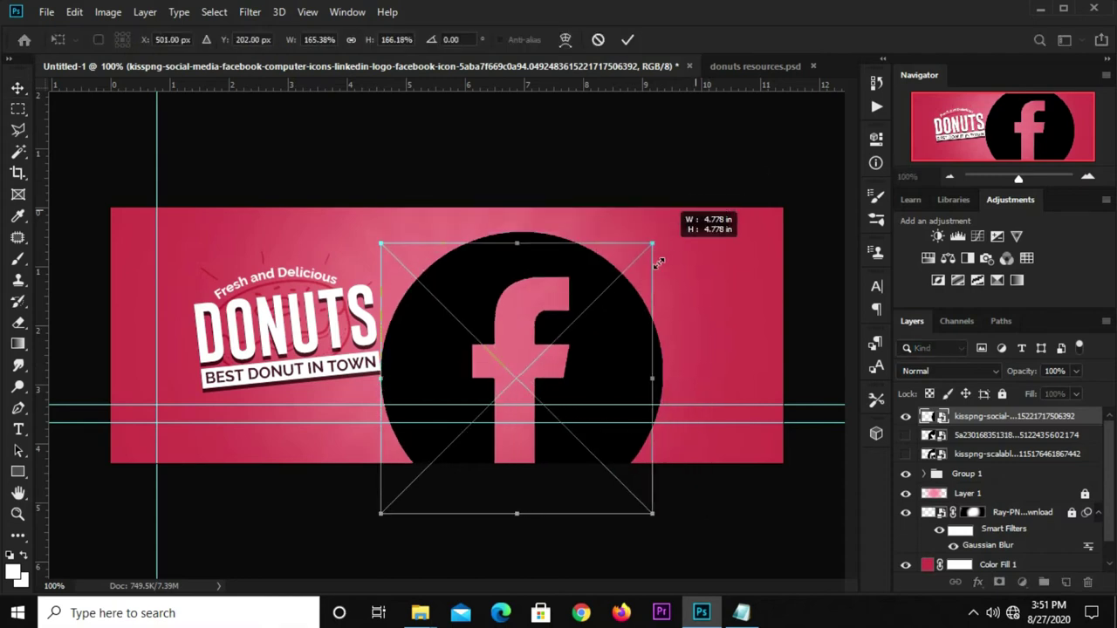
mouse_move(453, 507)
left_mouse_down()
mouse_move(237, 471)
mouse_move(195, 416)
left_mouse_up()
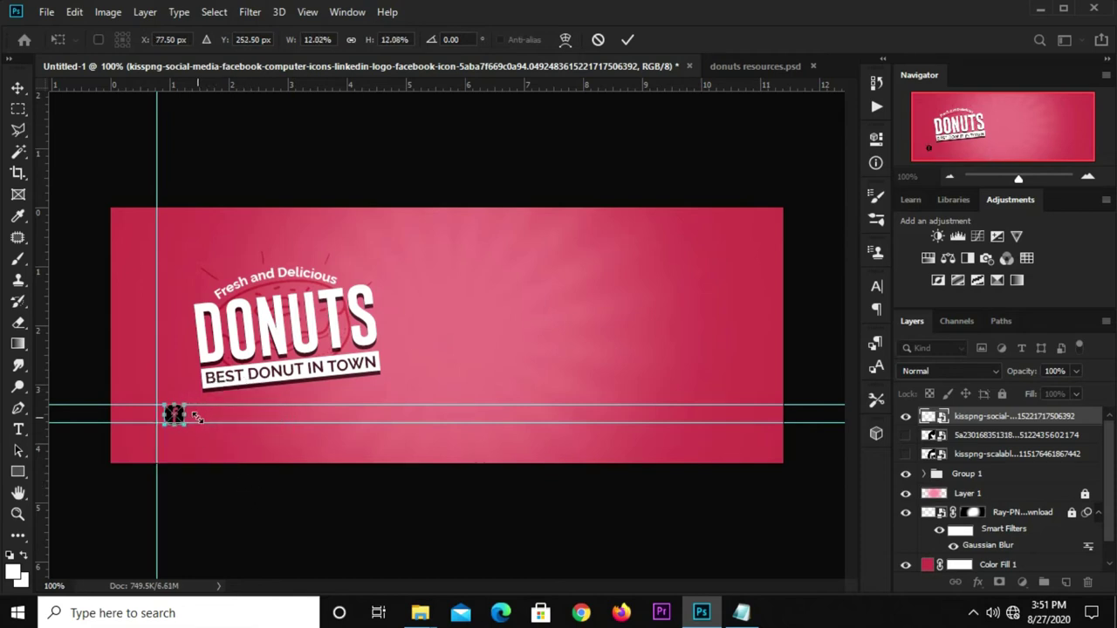
key("Right")
key("Right")
key("Right")
key("Return")
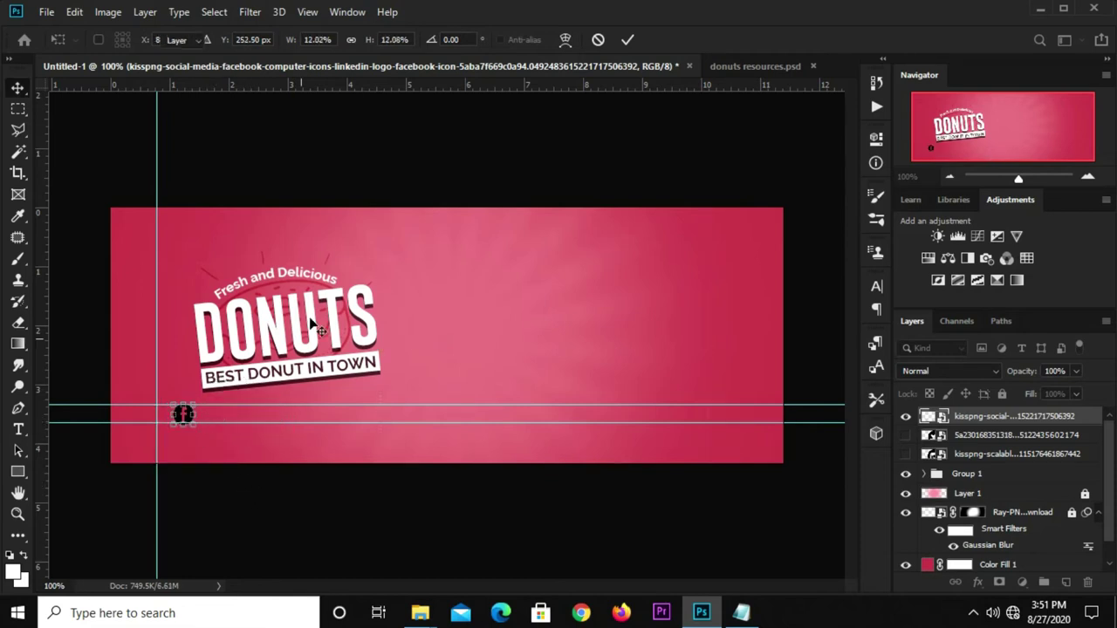
left_click(389, 181)
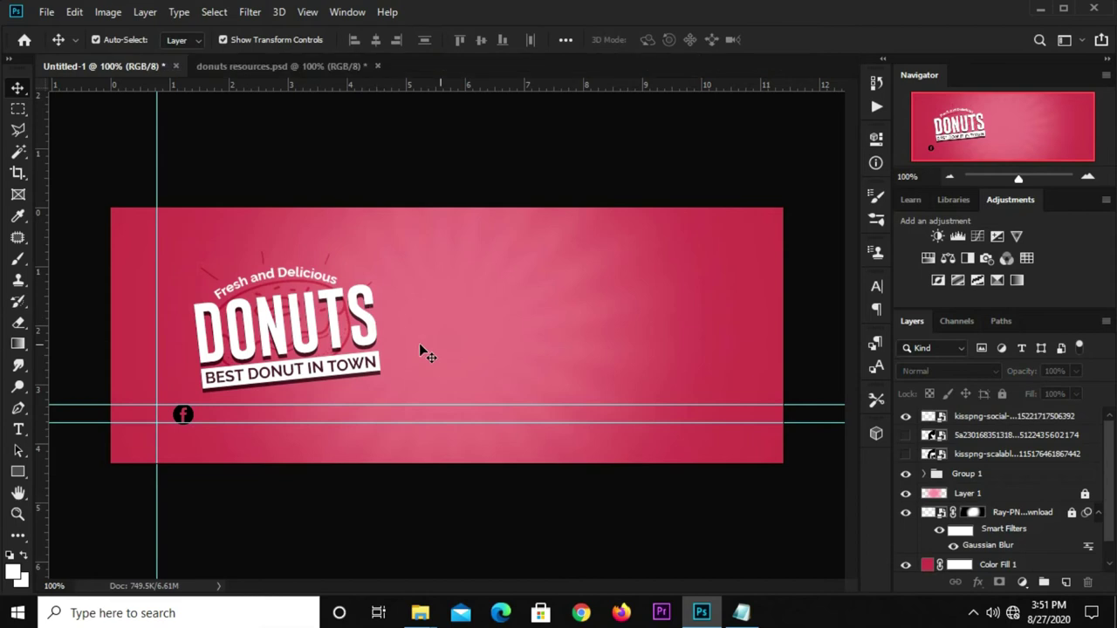
left_click(905, 455)
- Shrink the Instagram icon to about 5% and set it on the guide row
left_click(511, 283, "ctrl")
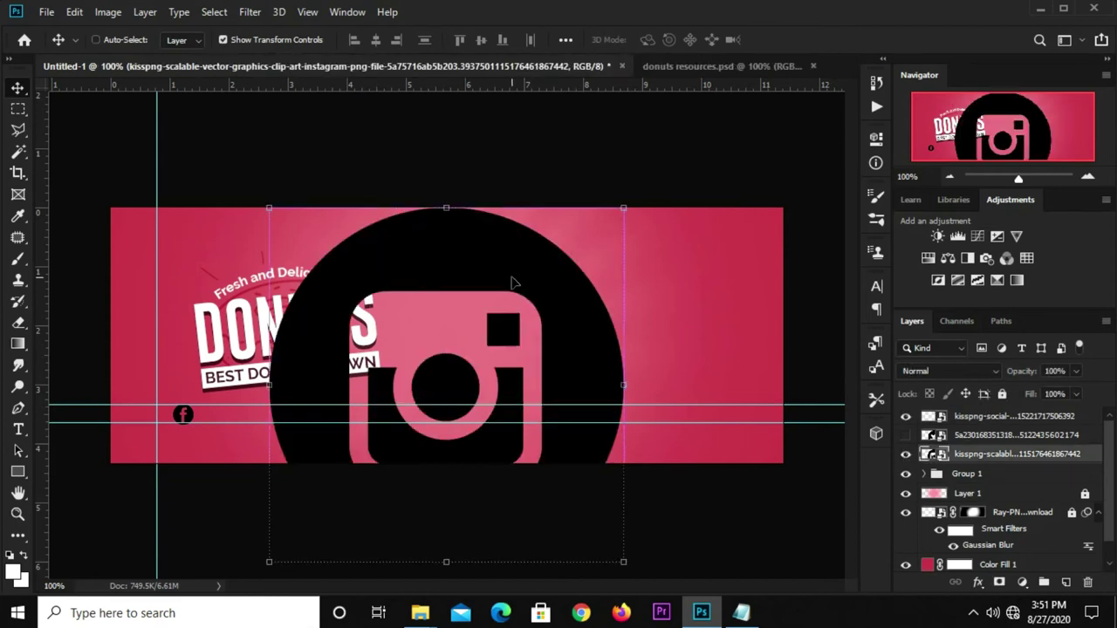
key("ctrl+t")
left_click_drag(648, 165, 342, 445)
left_click_drag(297, 521, 171, 459)
left_click_drag(227, 518, 140, 422)
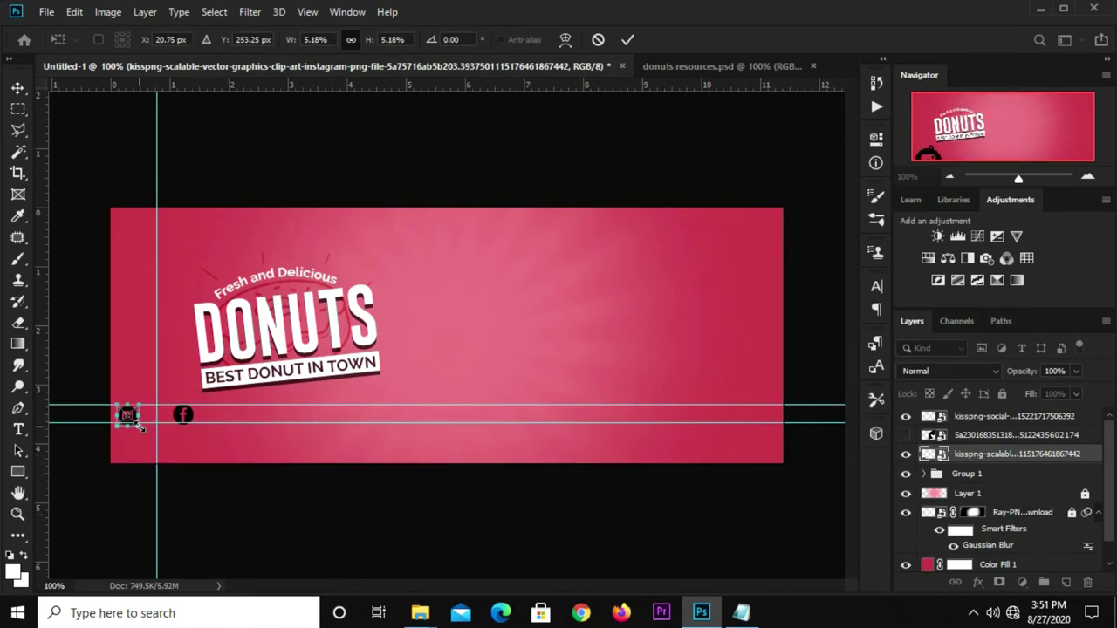
left_click_drag(129, 416, 143, 415)
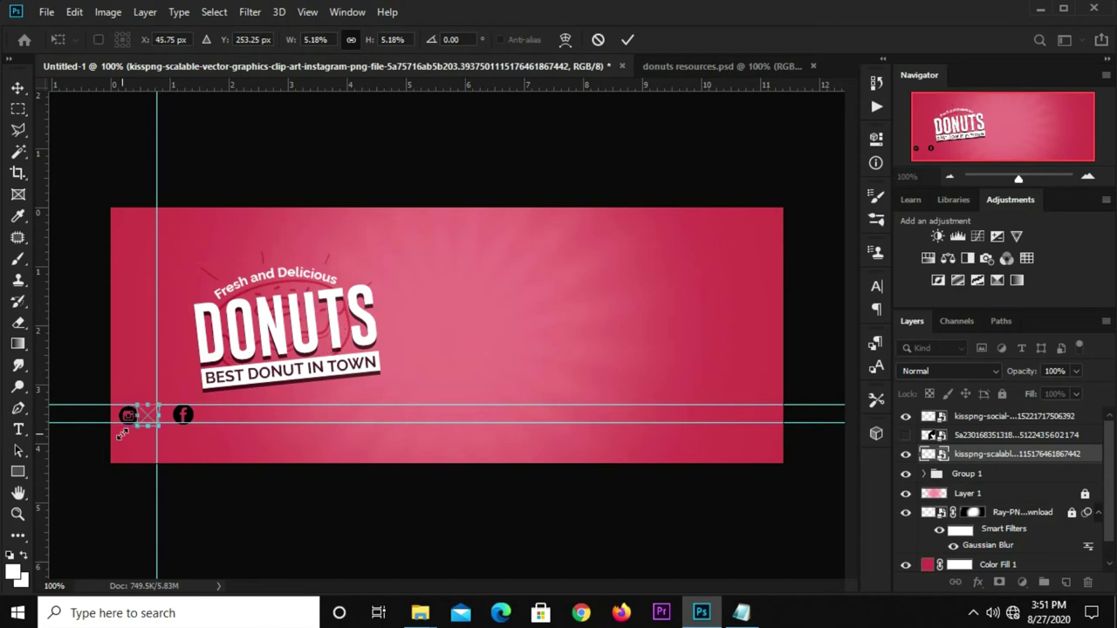
key("Right")
key("Right")
key("Right")
key("Right")
key("Right")
key("Right")
- Nudge the Instagram icon further right beside the Facebook icon
key("Right")
key("Right")
key("Right")
key("Return")
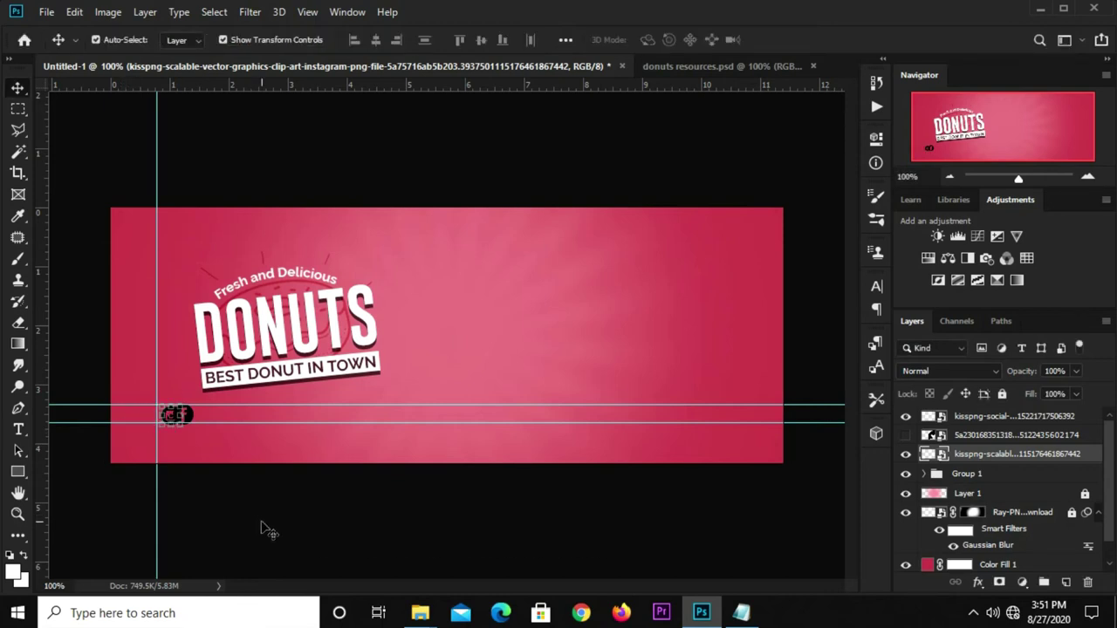
left_click(182, 417)
key("Right")
key("Right")
key("Right")
key("Right")
key("Right")
key("Right")
left_click(188, 441)
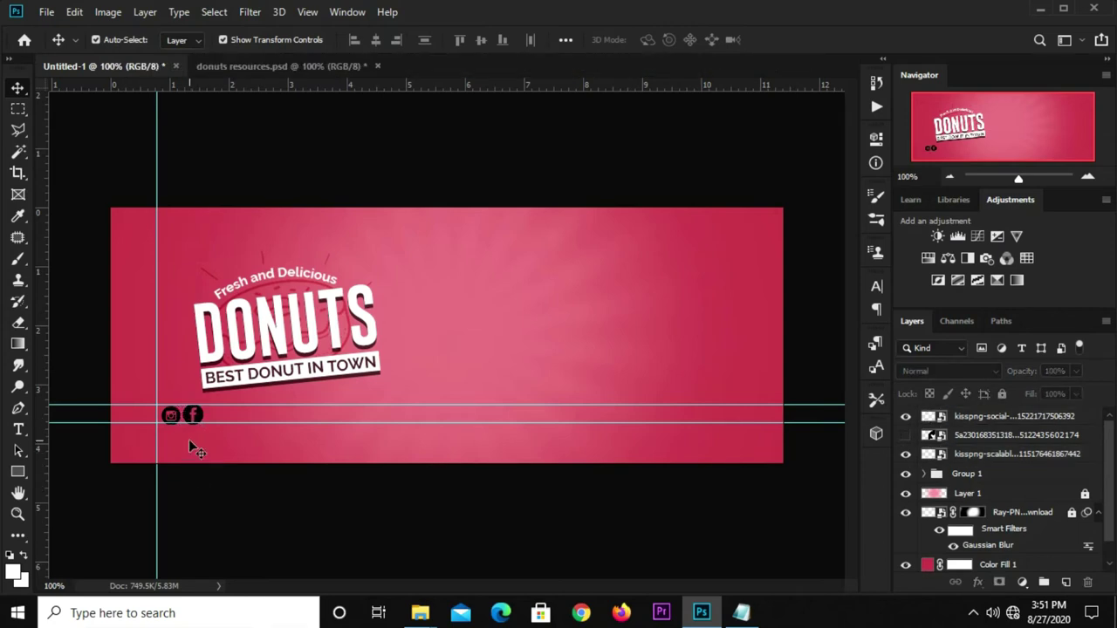
left_click(173, 420)
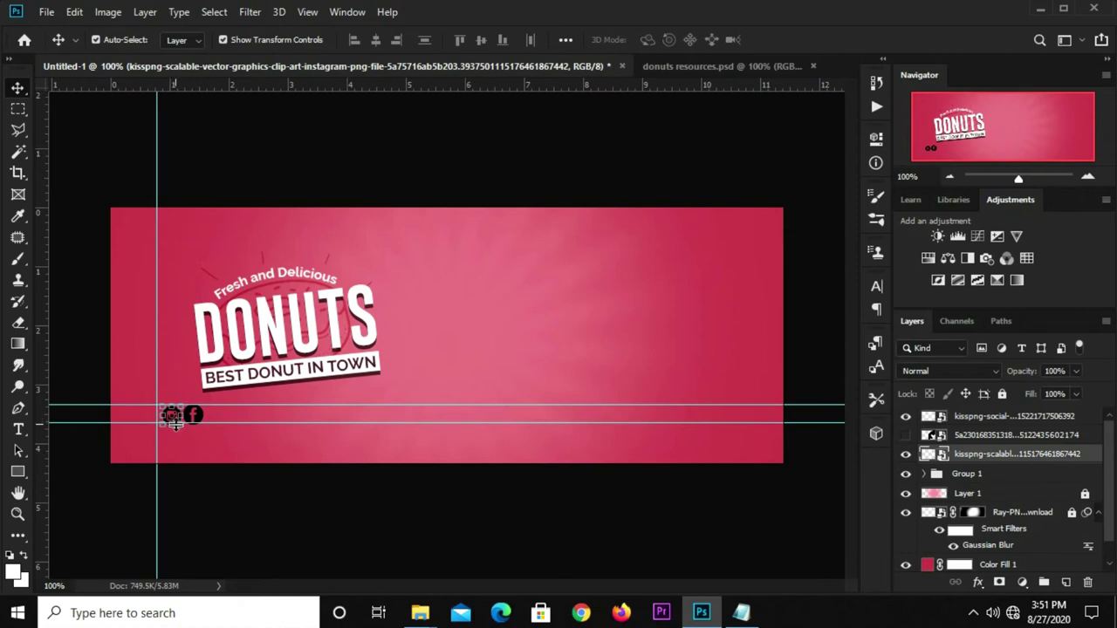
left_click(223, 506)
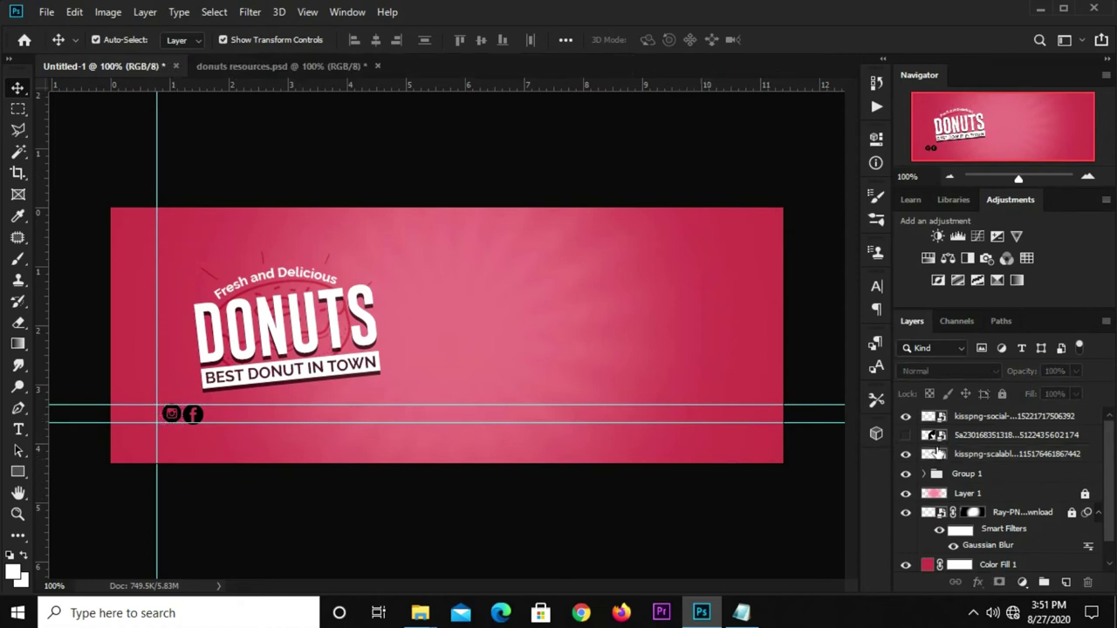
- Show the Twitter icon, shrink it to about 5.7%, and line it up right of Facebook
left_click(905, 435)
left_click(543, 313)
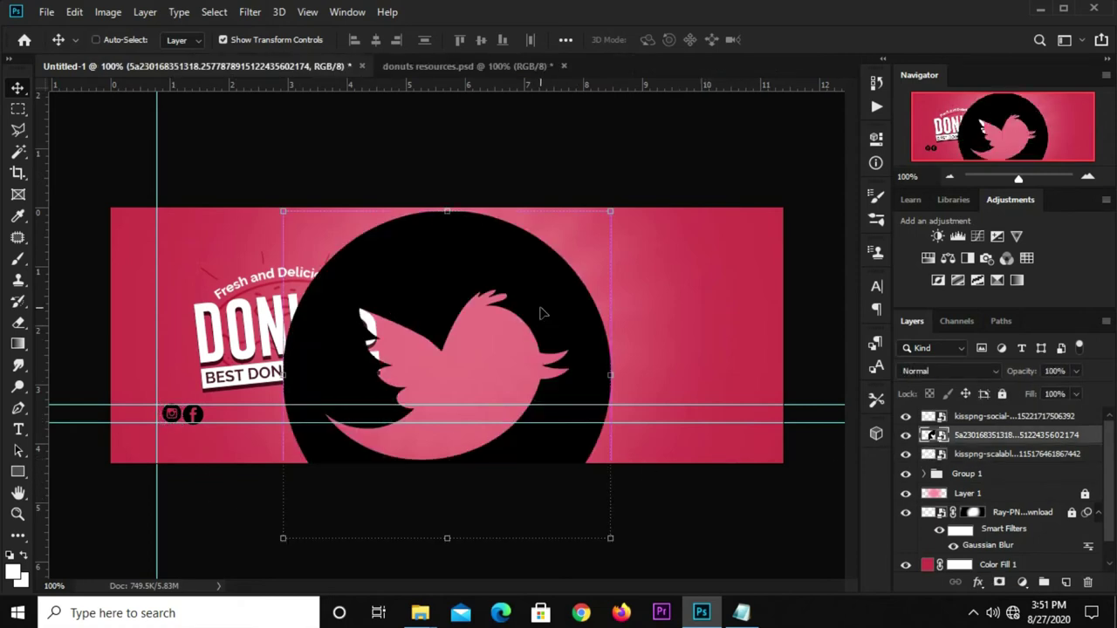
key("ctrl+t")
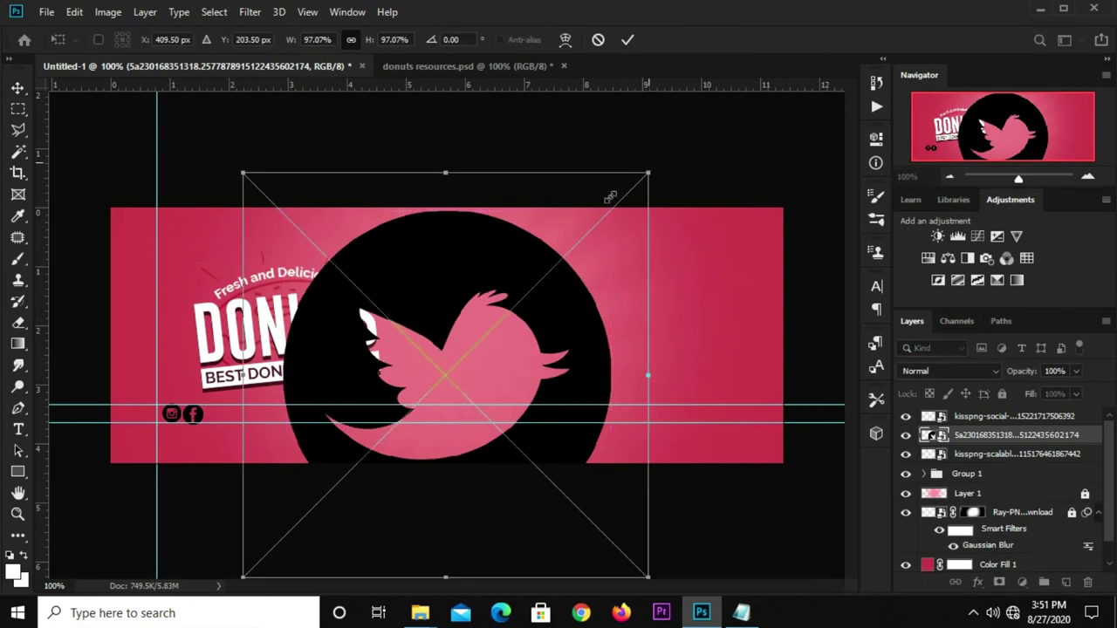
left_click_drag(610, 197, 384, 440)
left_click_drag(332, 512, 284, 462)
left_click_drag(314, 534, 305, 522)
left_click_drag(262, 476, 267, 449)
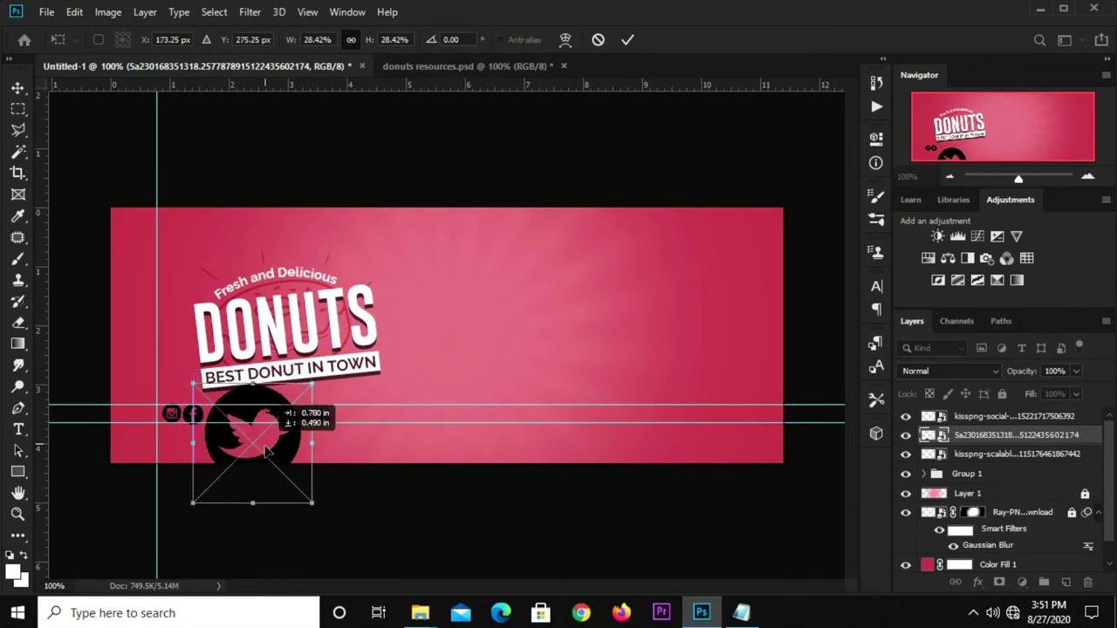
left_click_drag(312, 503, 229, 417)
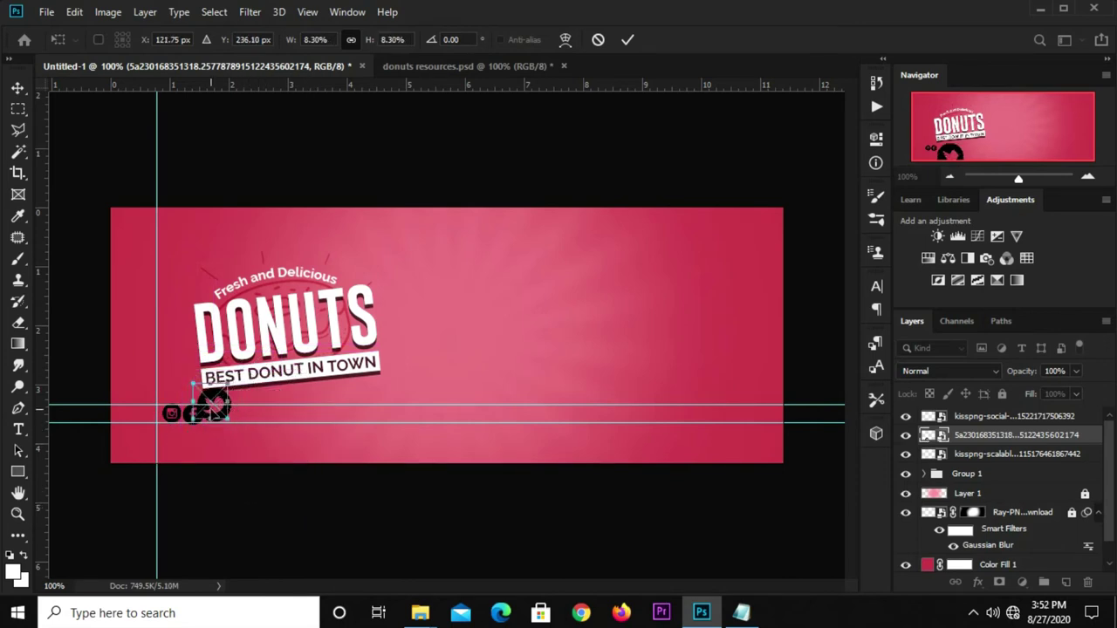
left_click_drag(211, 401, 218, 423)
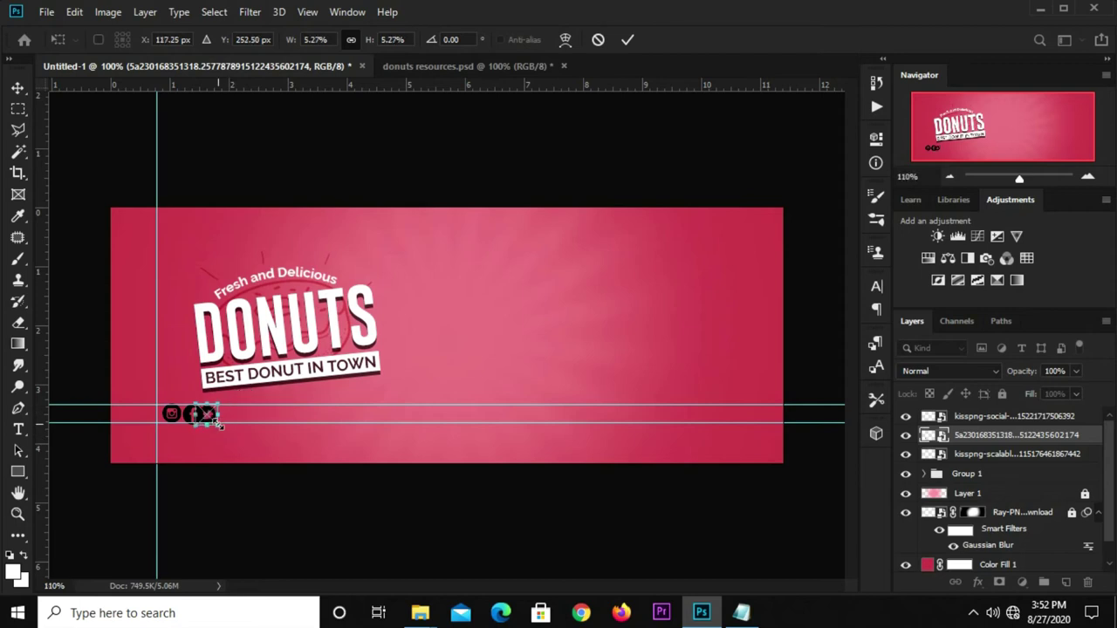
scroll(218, 423, "up", 4)
mouse_move(173, 421)
left_mouse_down()
mouse_move(189, 422)
mouse_move(205, 402)
left_mouse_up()
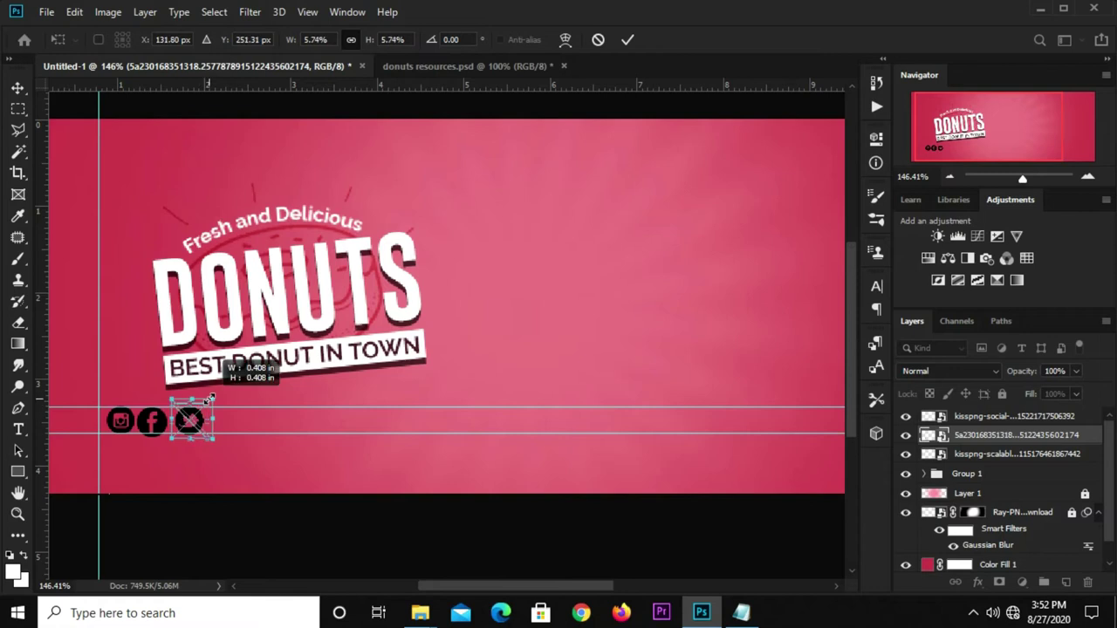
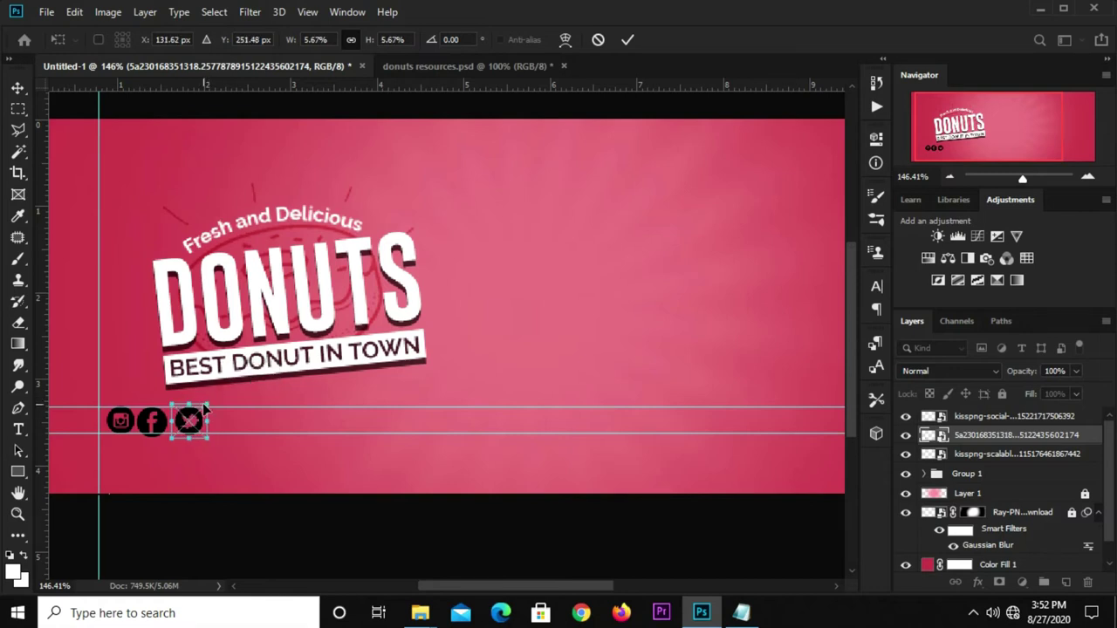
- Resize the Facebook icon to match the others and move the Twitter icon closer
key("Return")
left_click(155, 436)
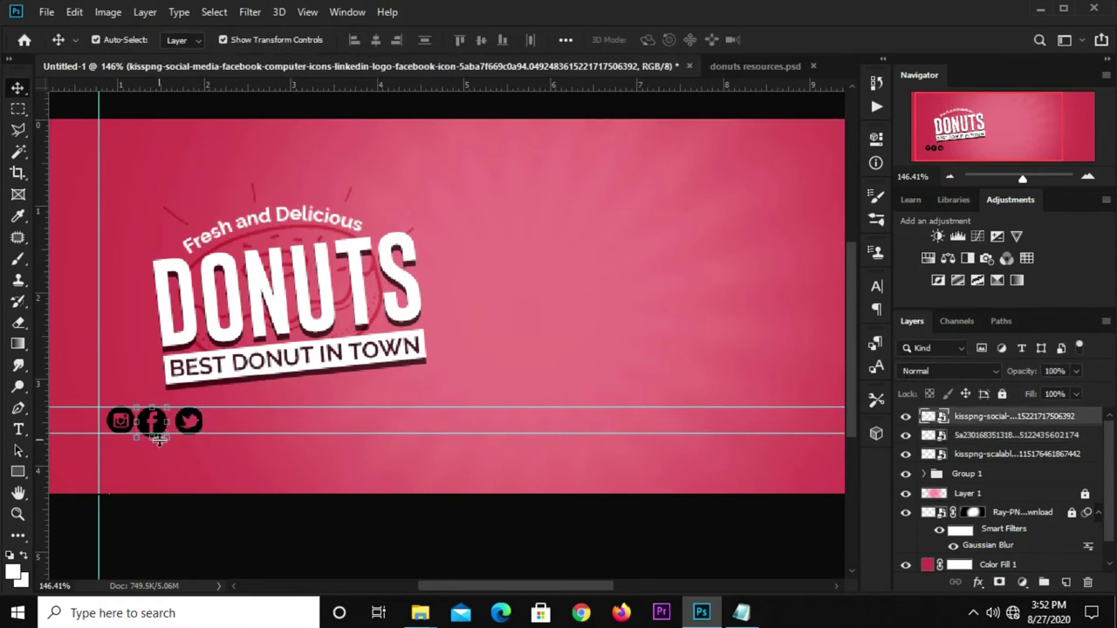
key("ctrl+t")
left_click_drag(165, 436, 166, 437)
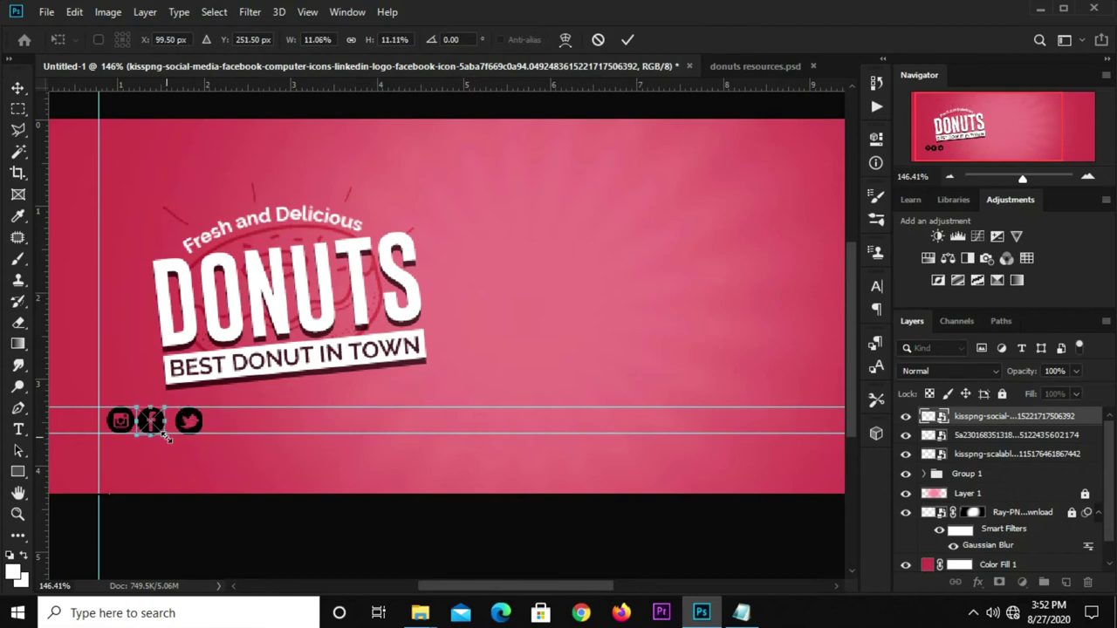
key("Return")
left_click(188, 424)
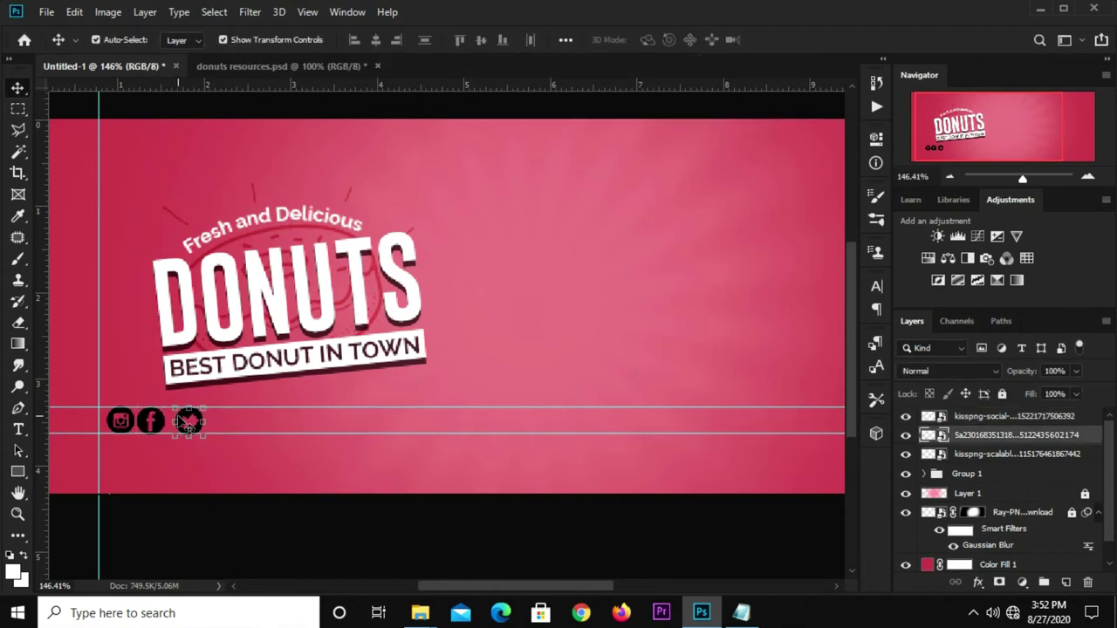
left_click_drag(192, 422, 185, 423)
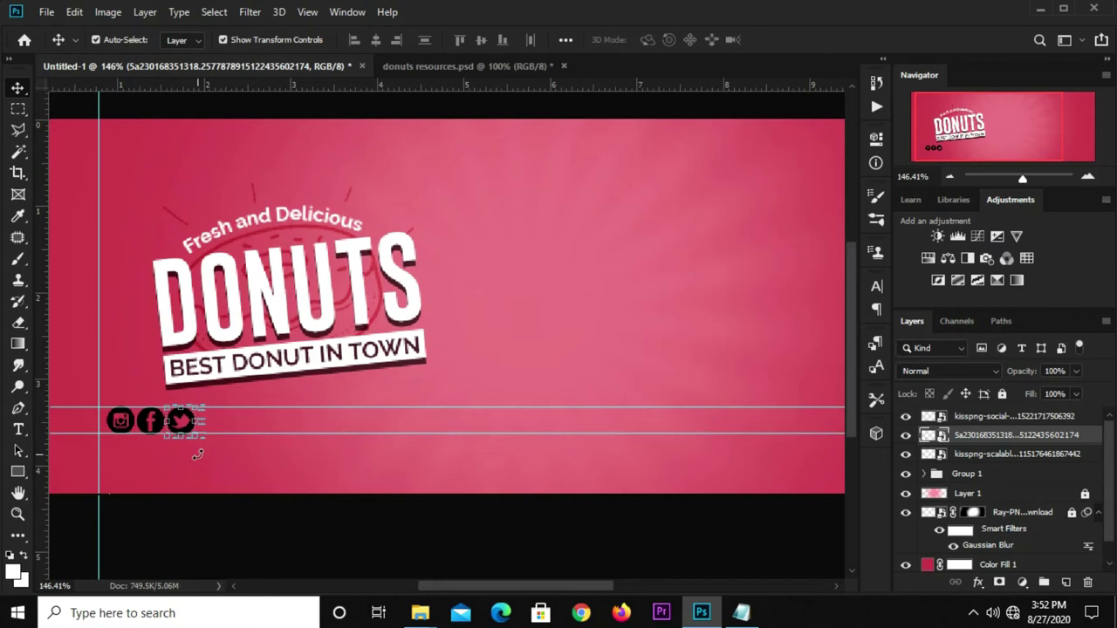
- Group the three social icon layers into Group 2
key("ctrl+1")
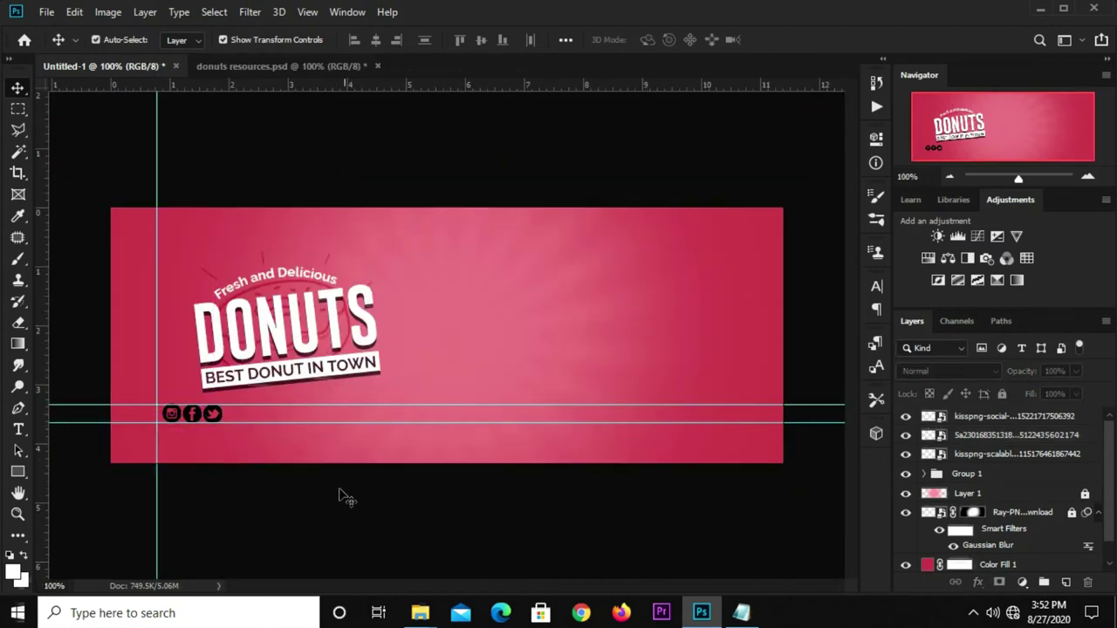
left_click(968, 456)
left_click(977, 416, "shift")
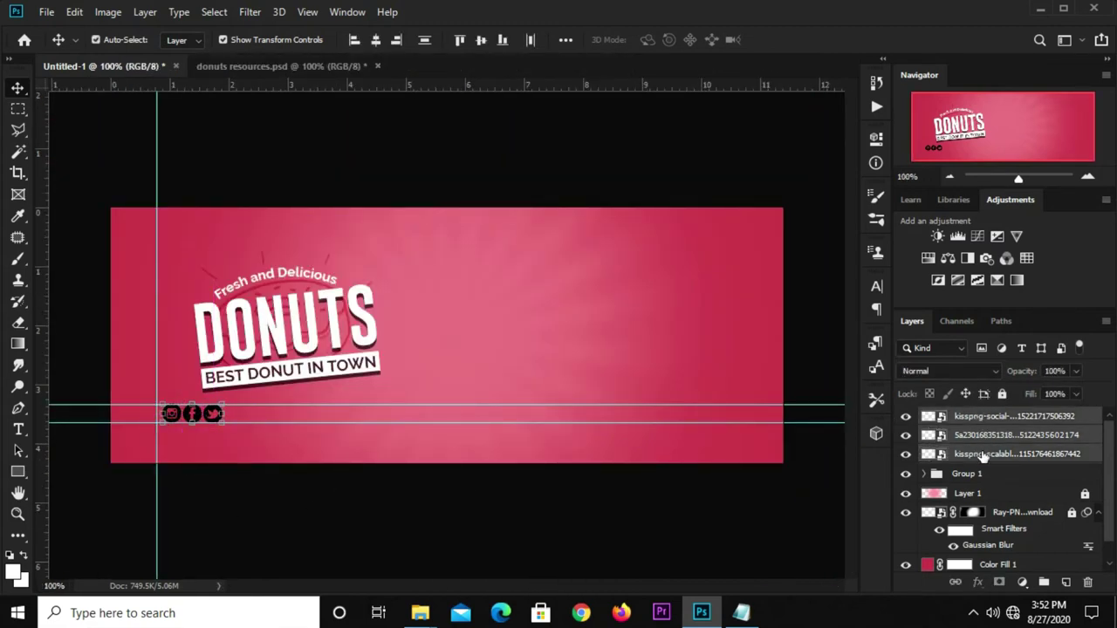
key("ctrl+g")
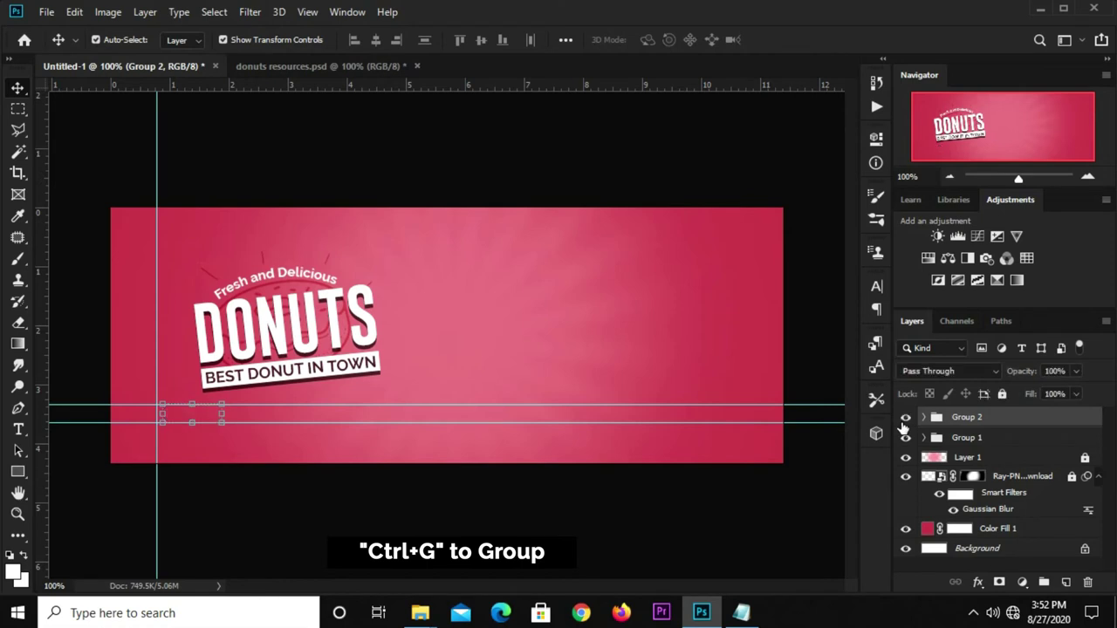
- Give Group 2 a white Color Overlay layer style so the icons turn white
left_click(977, 582)
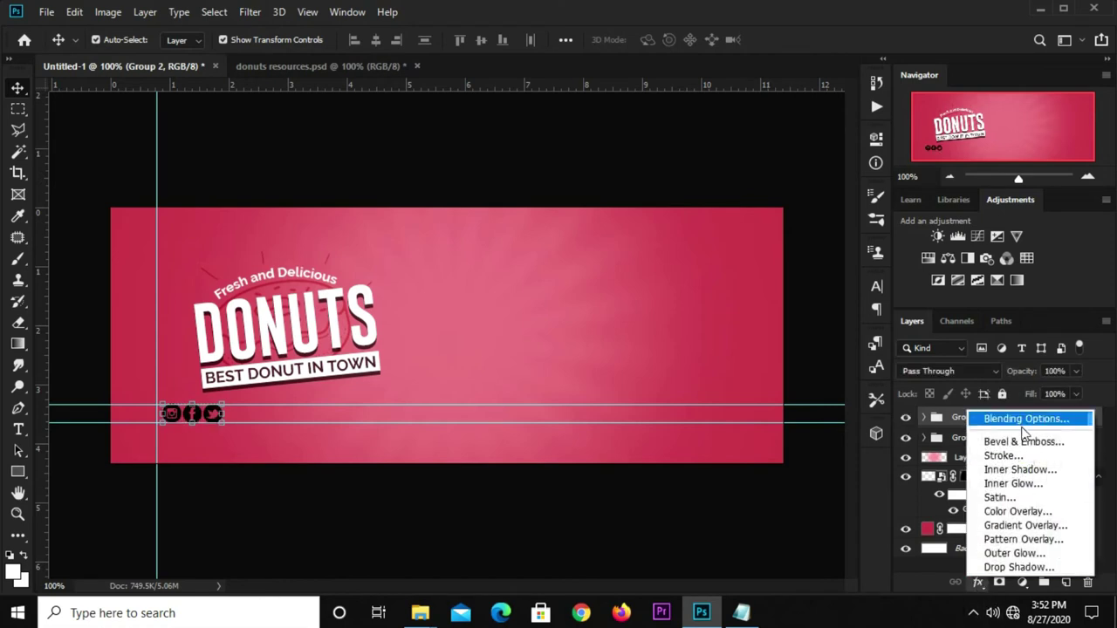
left_click(1022, 425)
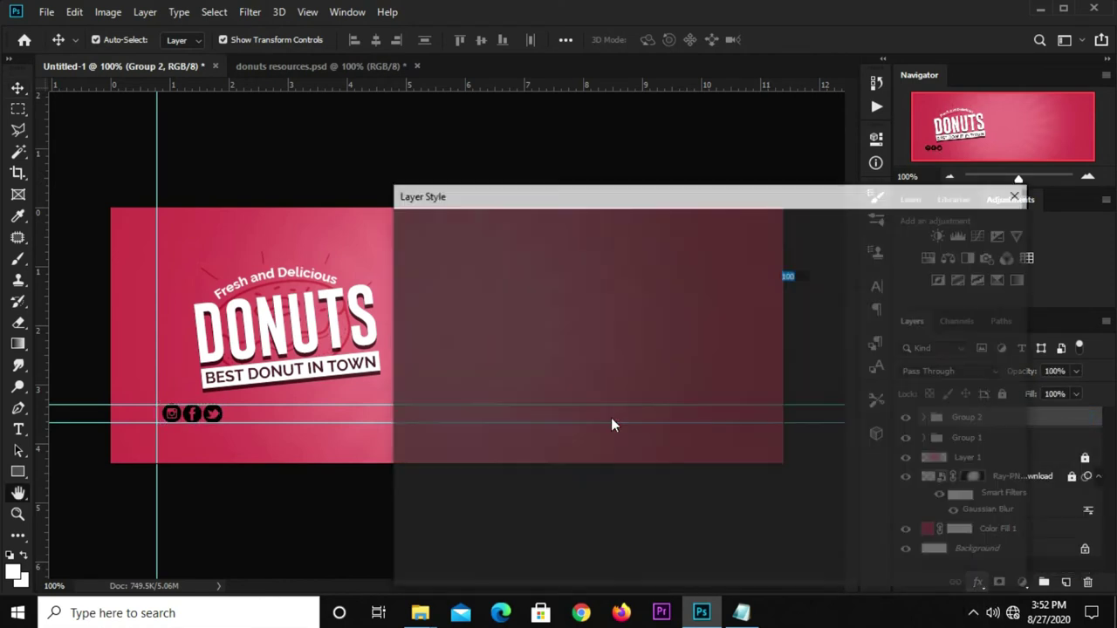
left_click(436, 442)
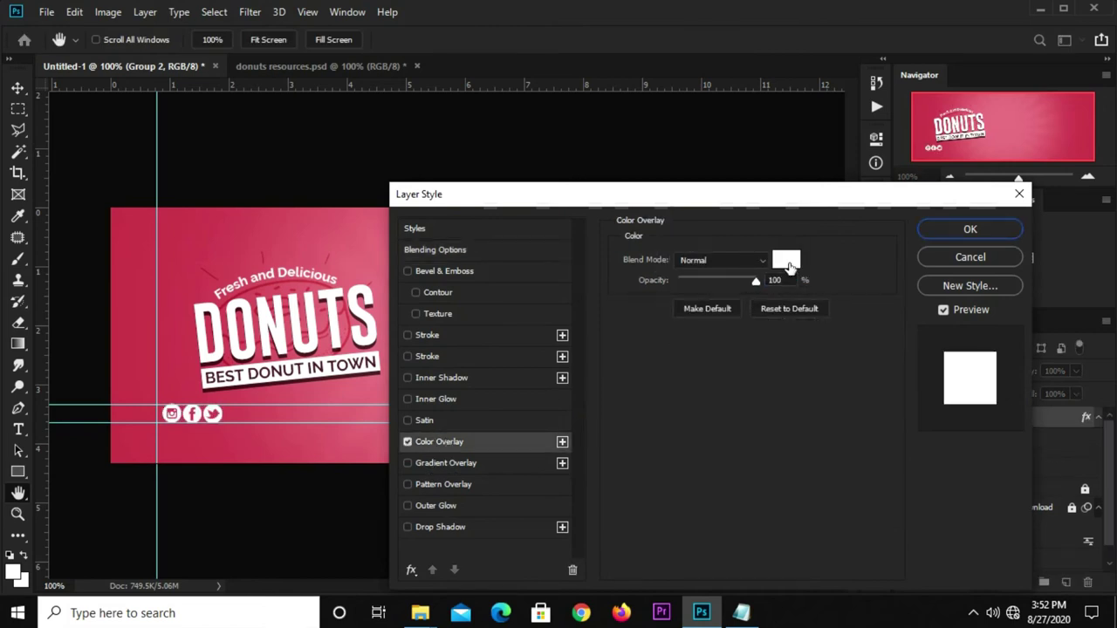
left_click(786, 260)
left_click(1000, 282)
left_click(964, 229)
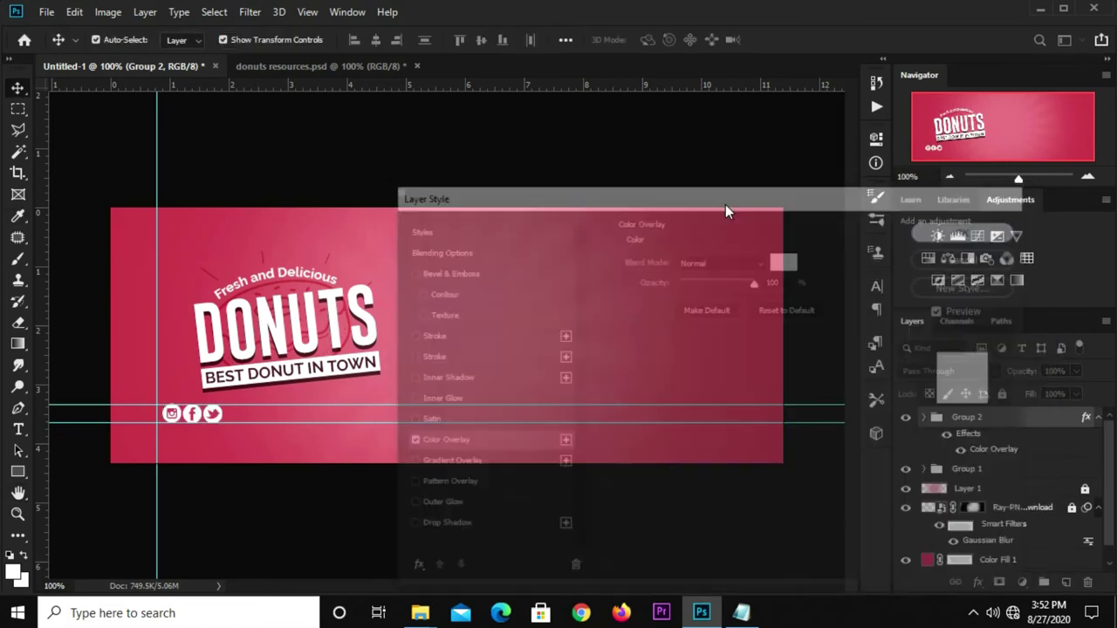
left_click(573, 170)
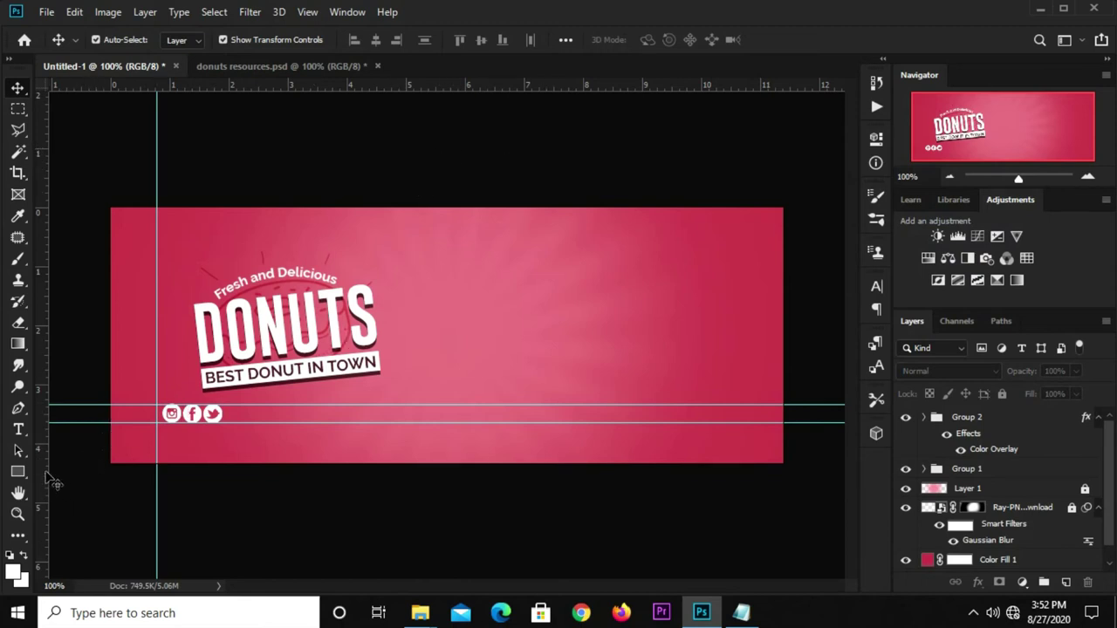
left_click(18, 471)
- Draw a 107 × 23 px rectangle below the icons with 11.5 px corners, white fill, no stroke
left_click(69, 468)
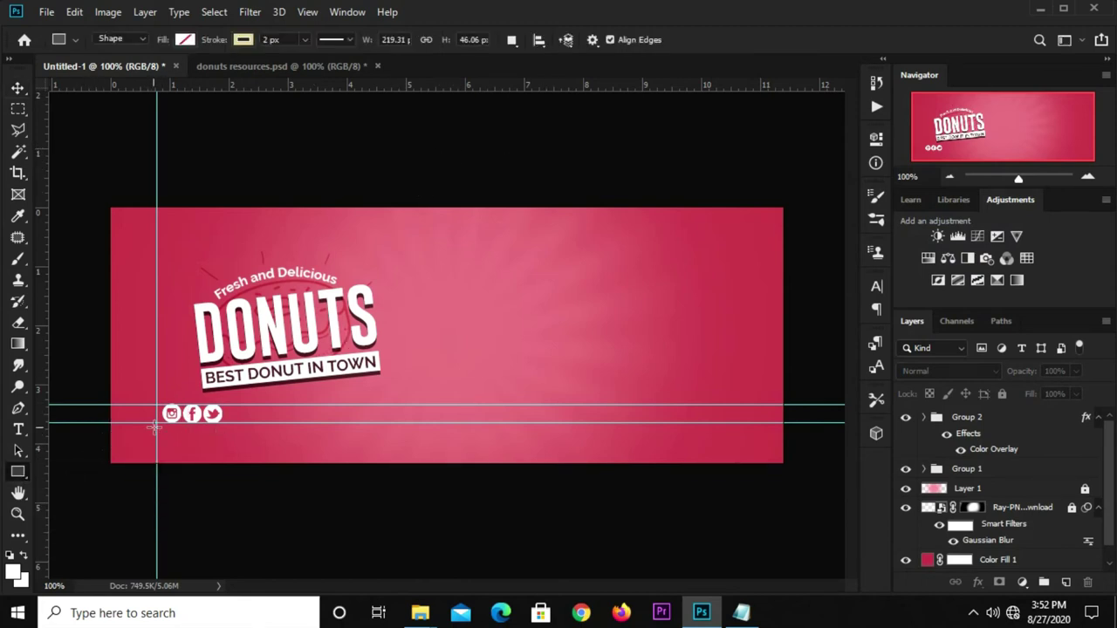
left_click_drag(156, 428, 244, 447)
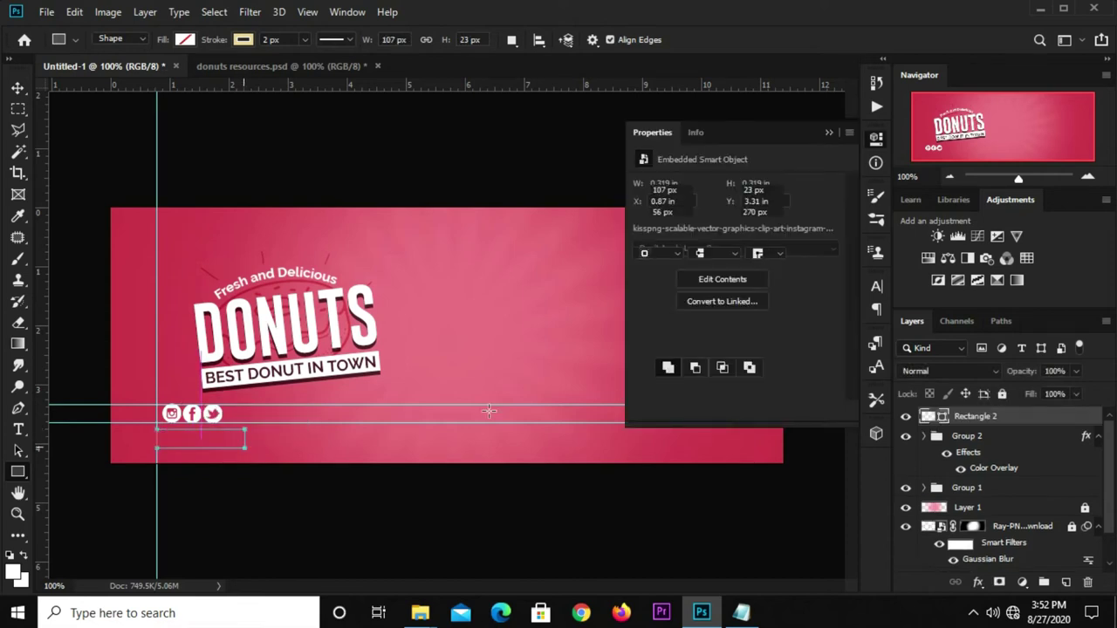
left_click_drag(776, 298, 802, 305)
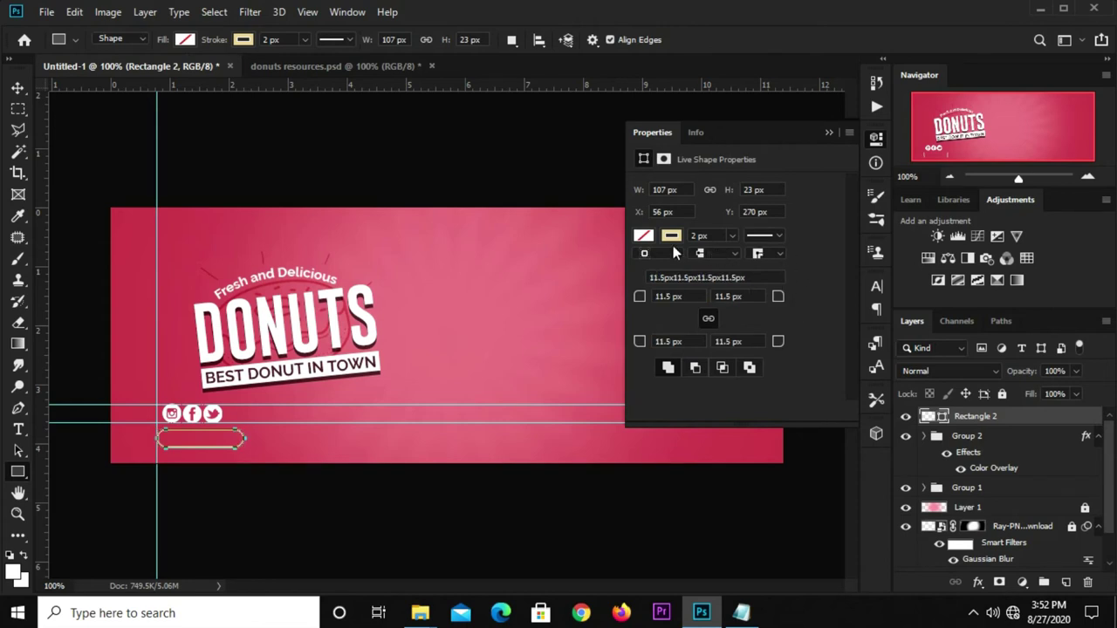
left_click(643, 235)
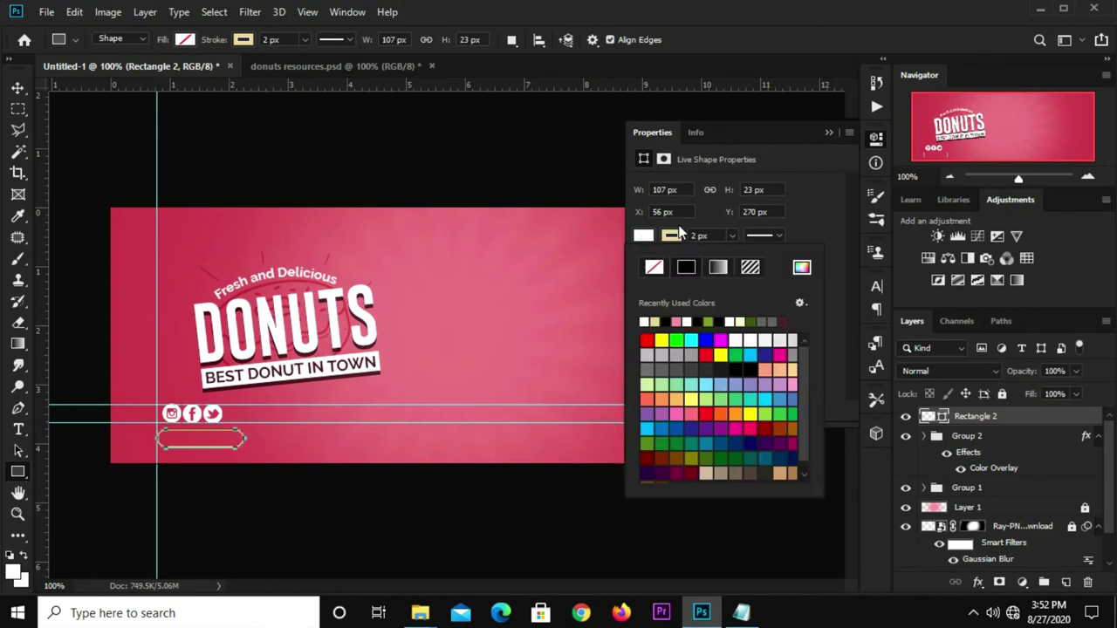
left_click(672, 233)
left_click(654, 266)
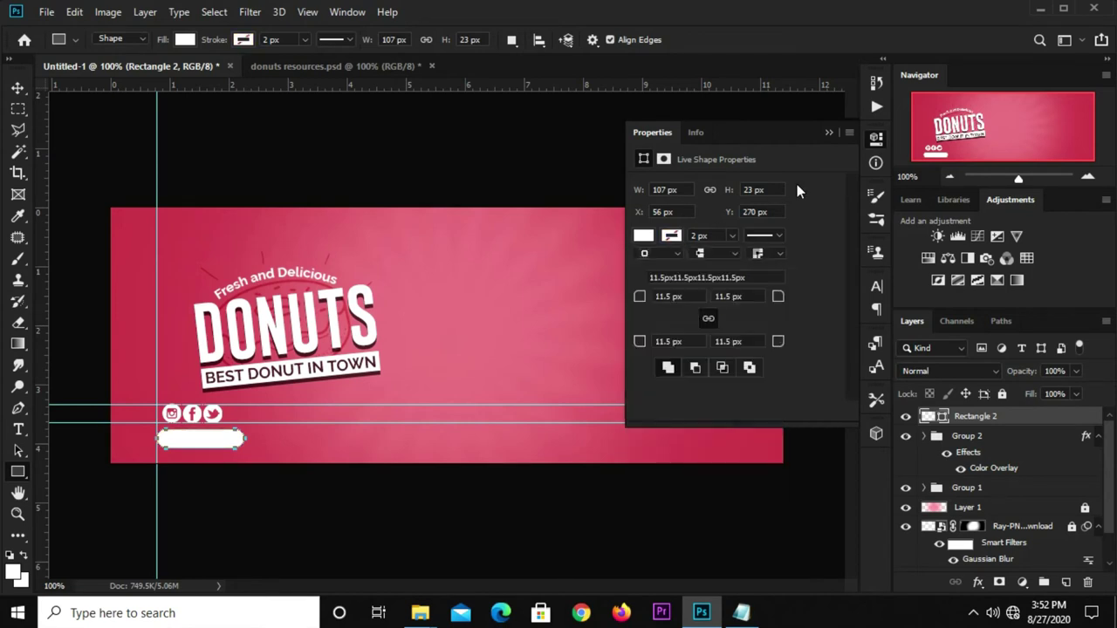
left_click(830, 133)
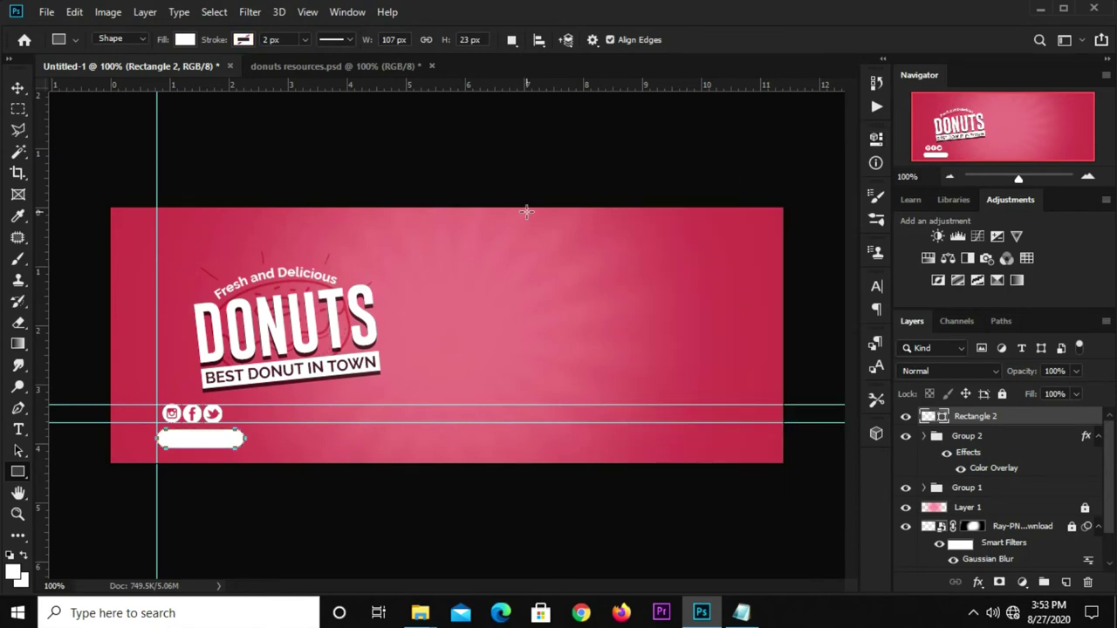
key("v")
left_click(532, 145)
mouse_move(741, 612)
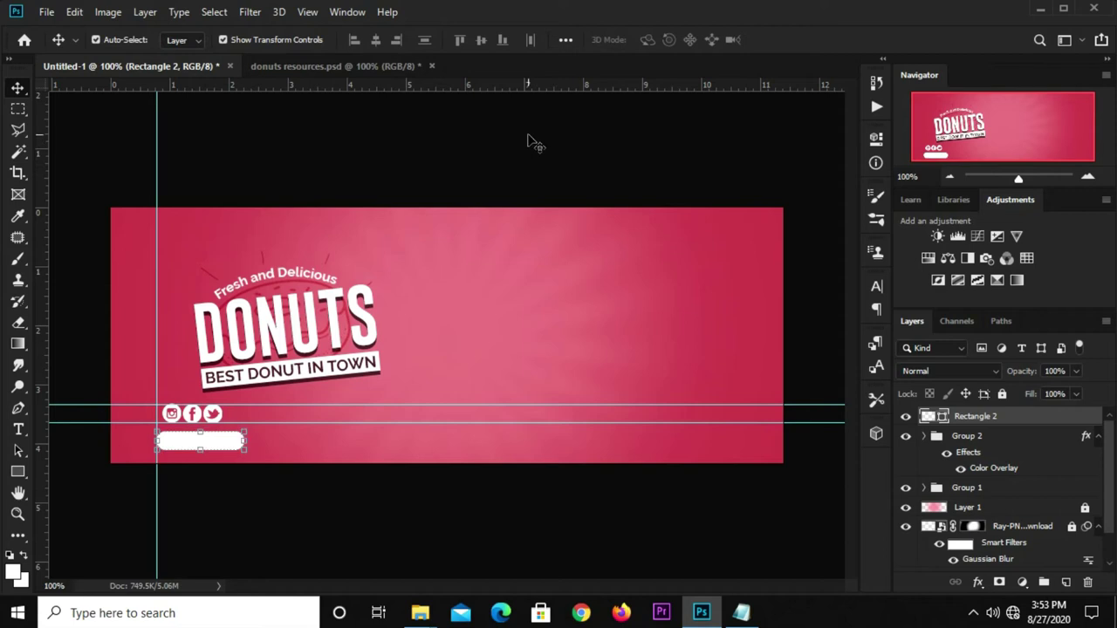
- Add an 'ORDER NOW' text layer beside the DONUTS title, copied from the notes
left_click(749, 609)
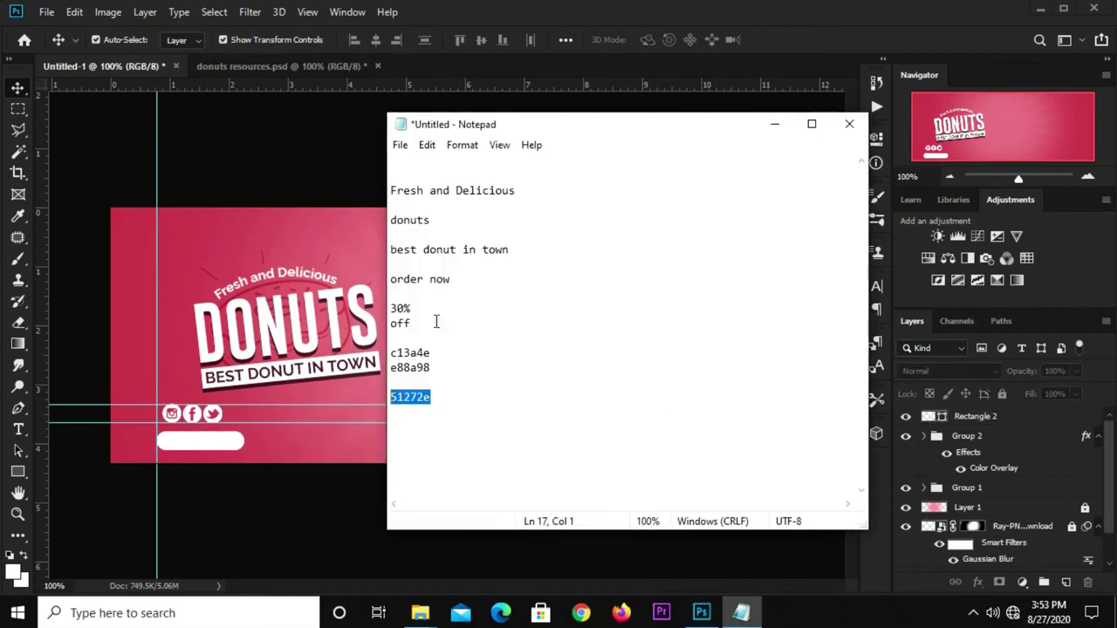
left_click_drag(450, 279, 391, 279)
right_click(402, 281)
left_click(466, 339)
left_click(333, 250)
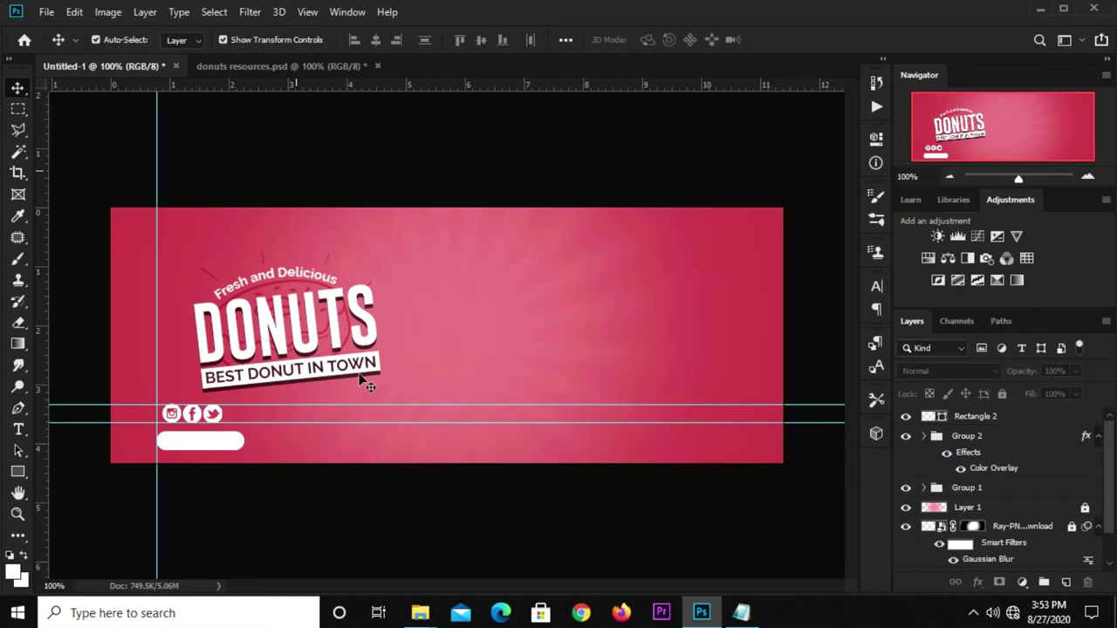
key("t")
left_click(437, 334)
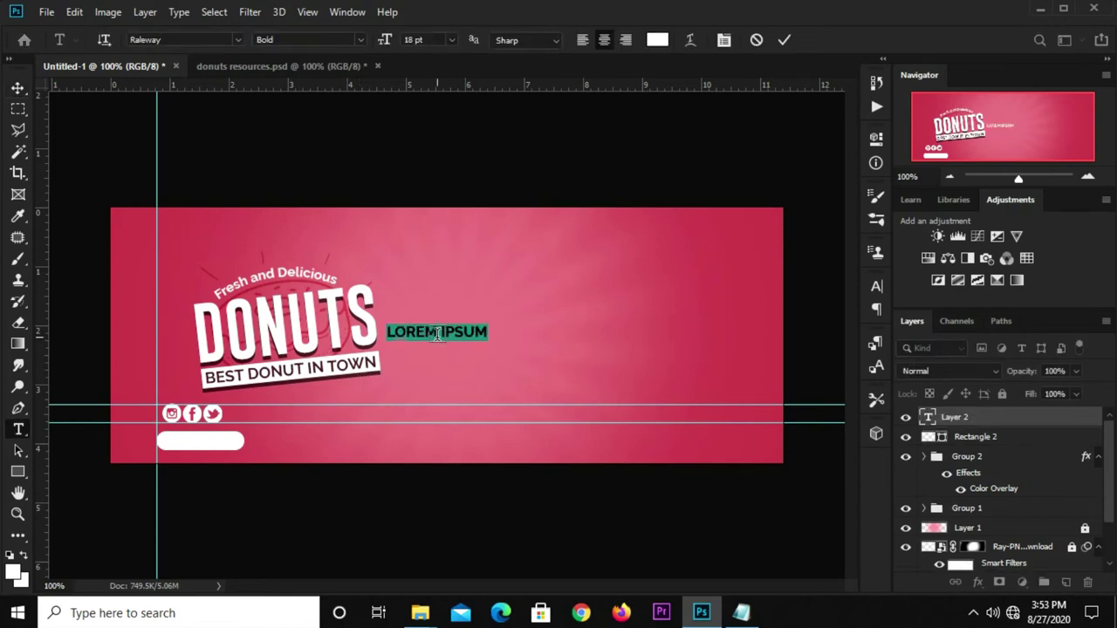
key("ctrl+v")
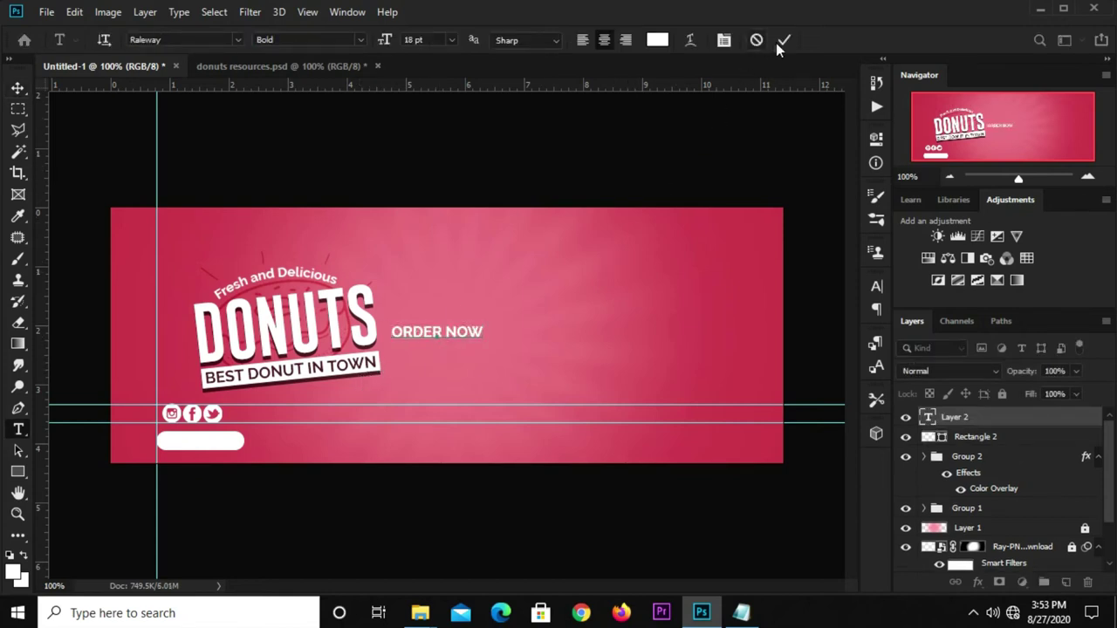
key("ctrl+Return")
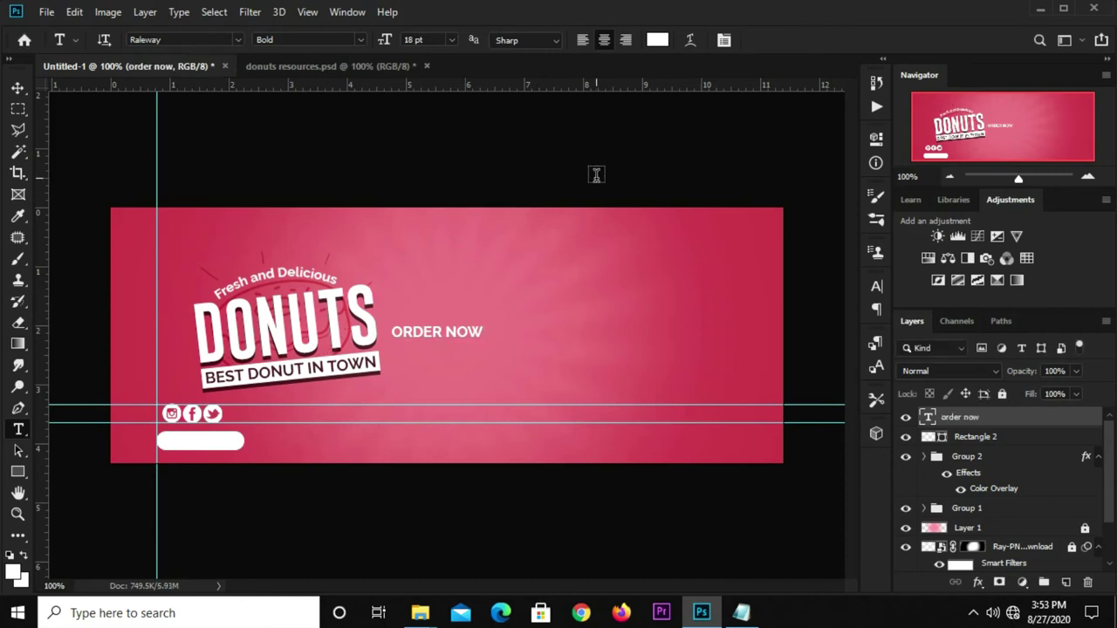
key("v")
- Set the ORDER NOW text colour to #51272e in the Character panel
left_click(741, 612)
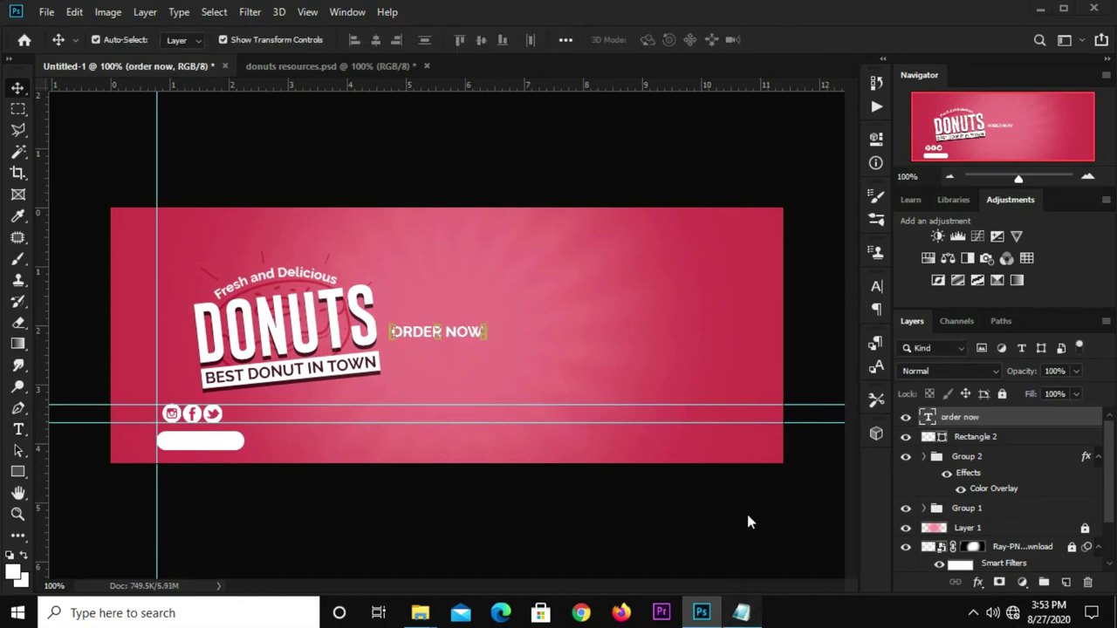
left_click_drag(430, 397, 390, 397)
right_click(390, 397)
left_click(462, 194)
left_click(789, 33)
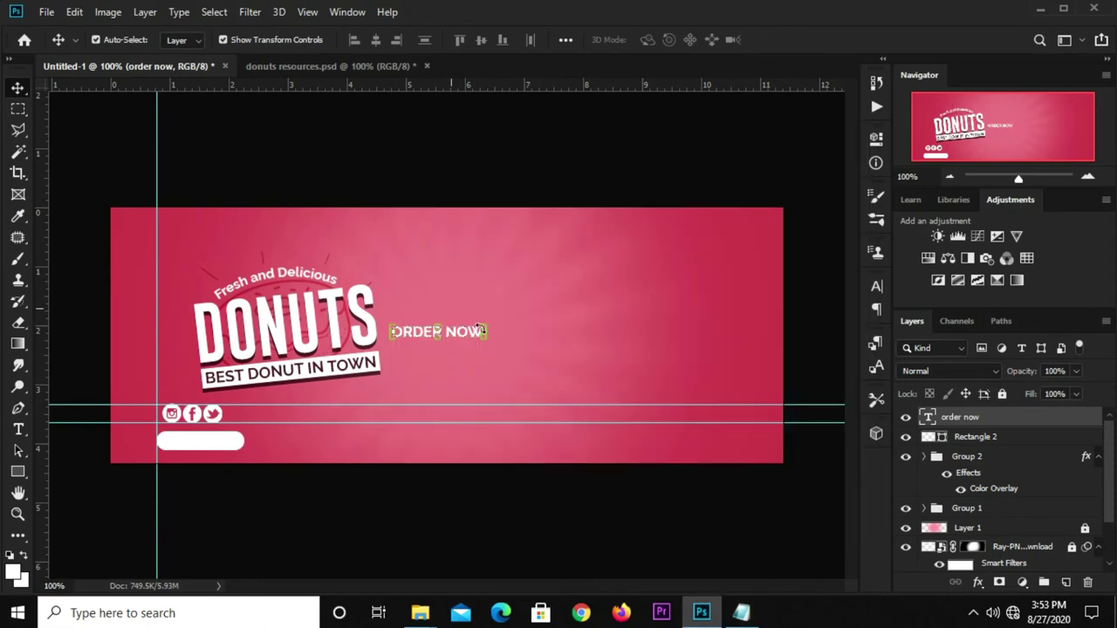
left_click(877, 287)
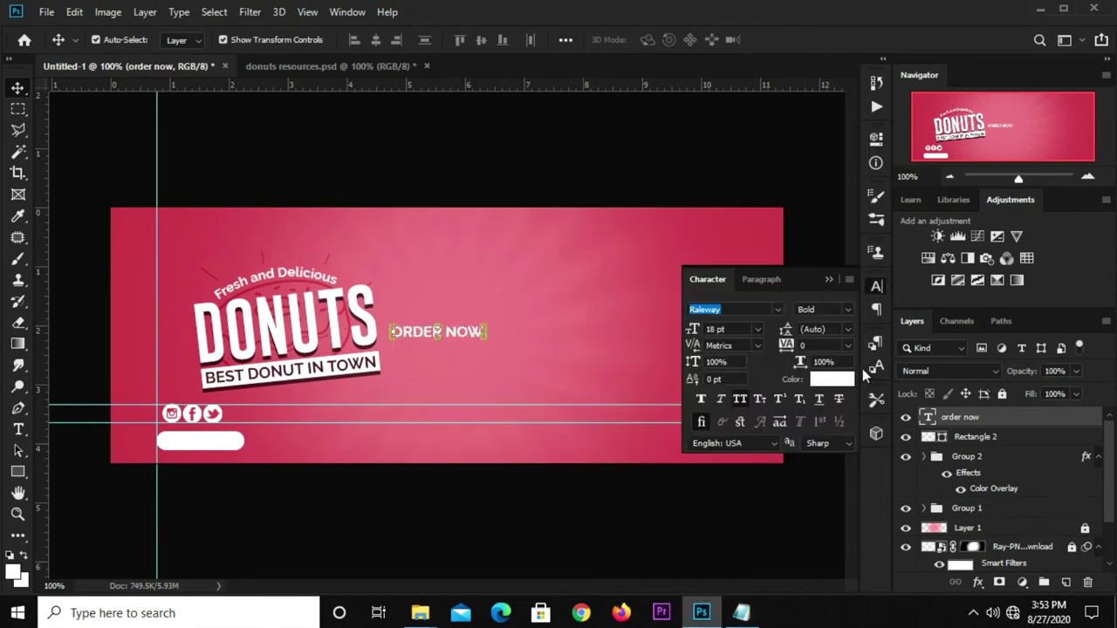
left_click(821, 384)
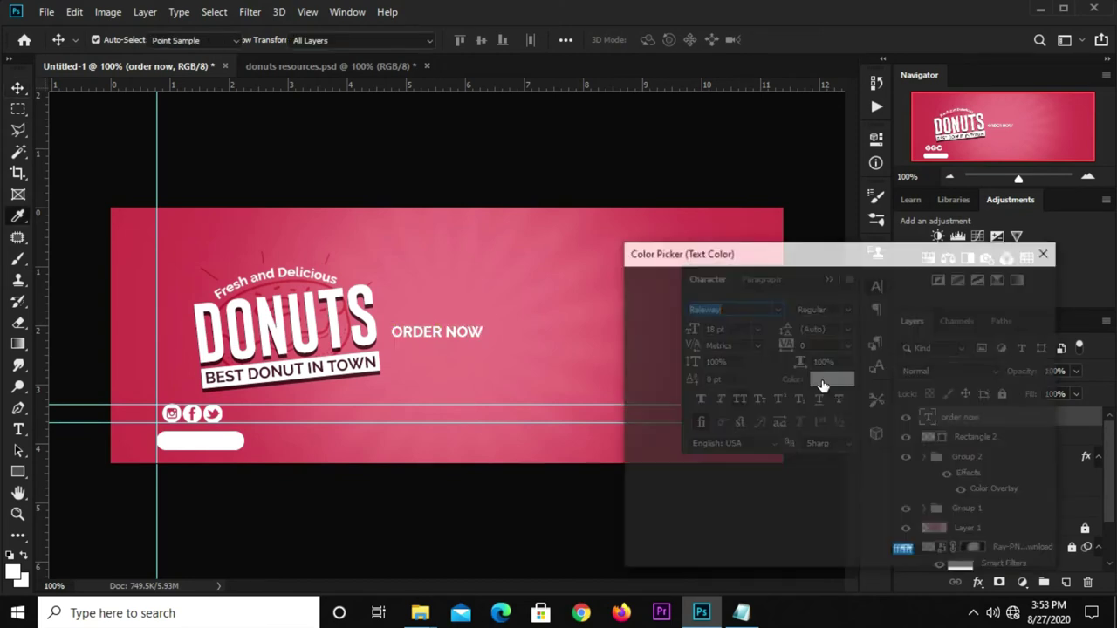
right_click(895, 555)
left_click(916, 397)
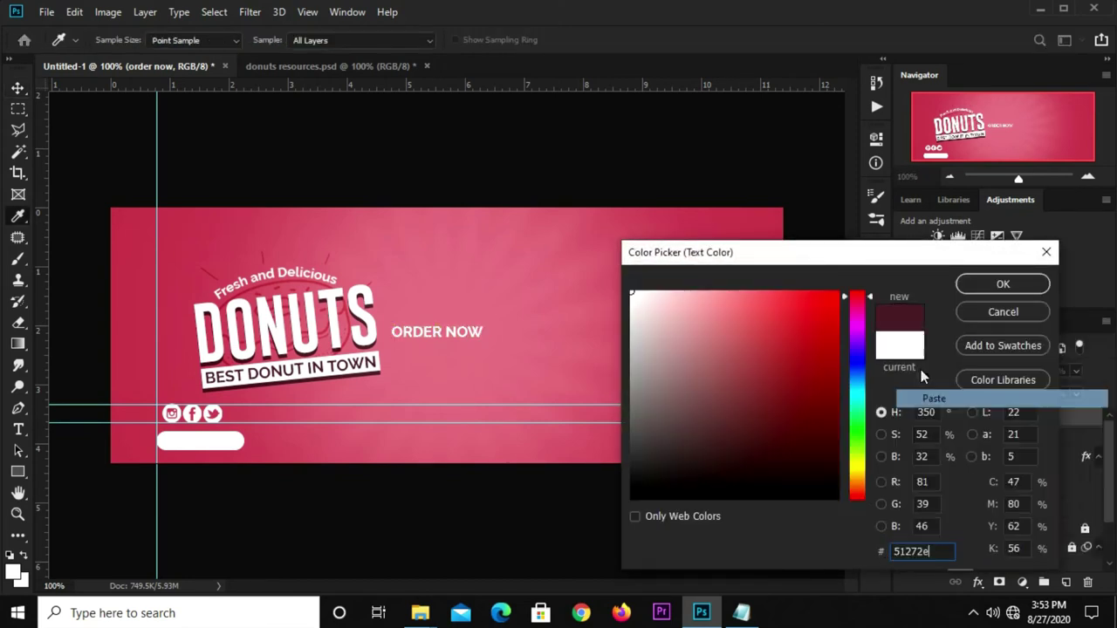
left_click(986, 283)
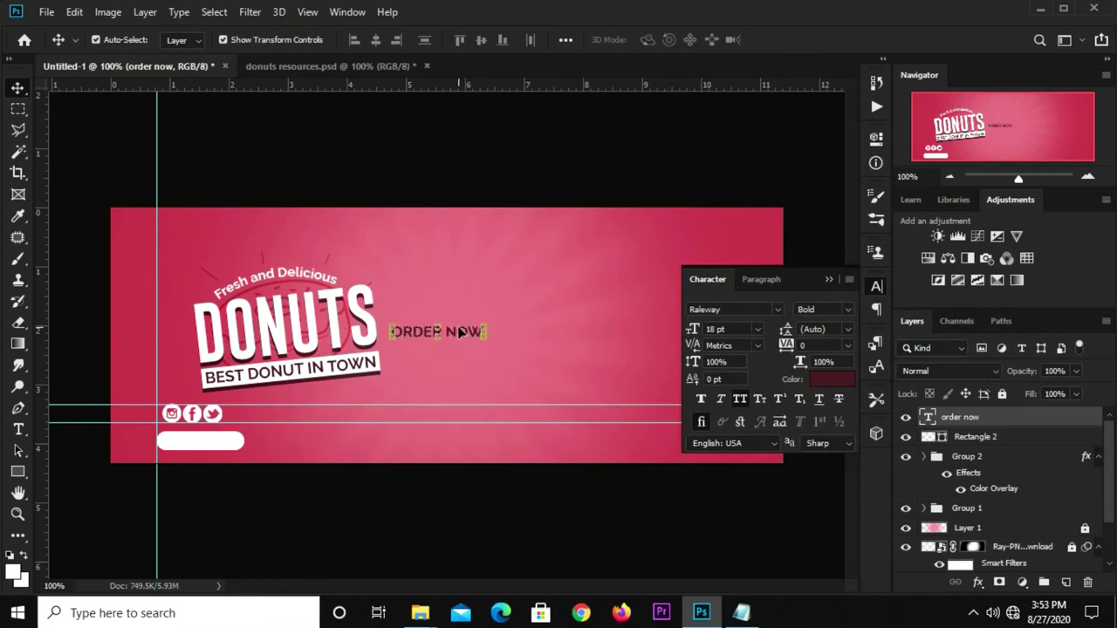
- Move and scale the ORDER NOW text to fit inside the white rounded button
key("ctrl+t")
left_click_drag(453, 331, 236, 439)
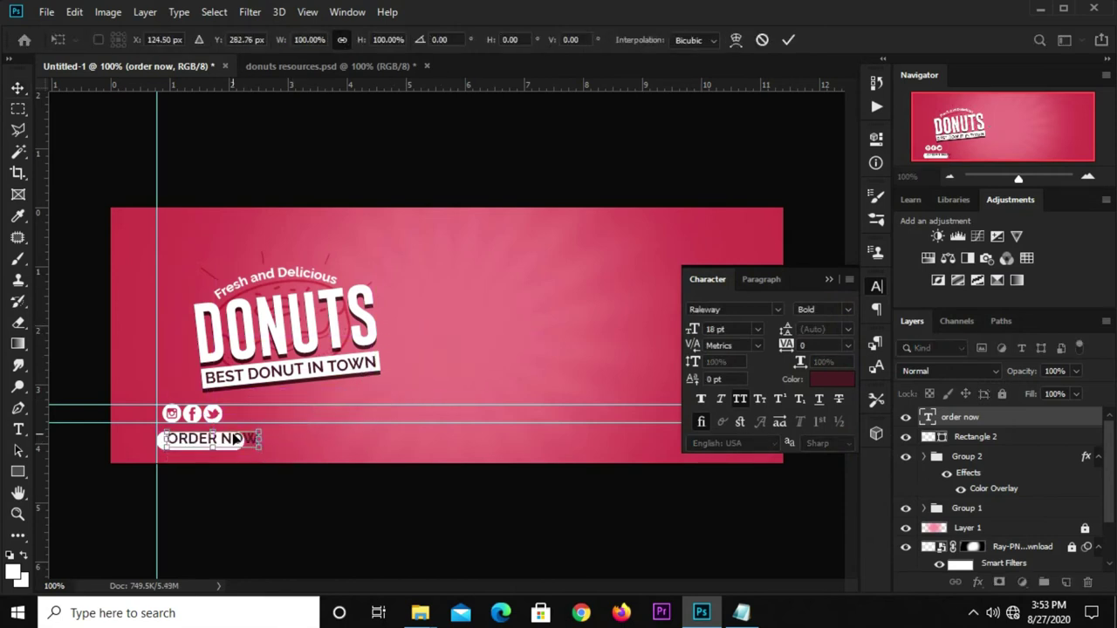
left_click_drag(250, 433, 220, 441)
key("Return")
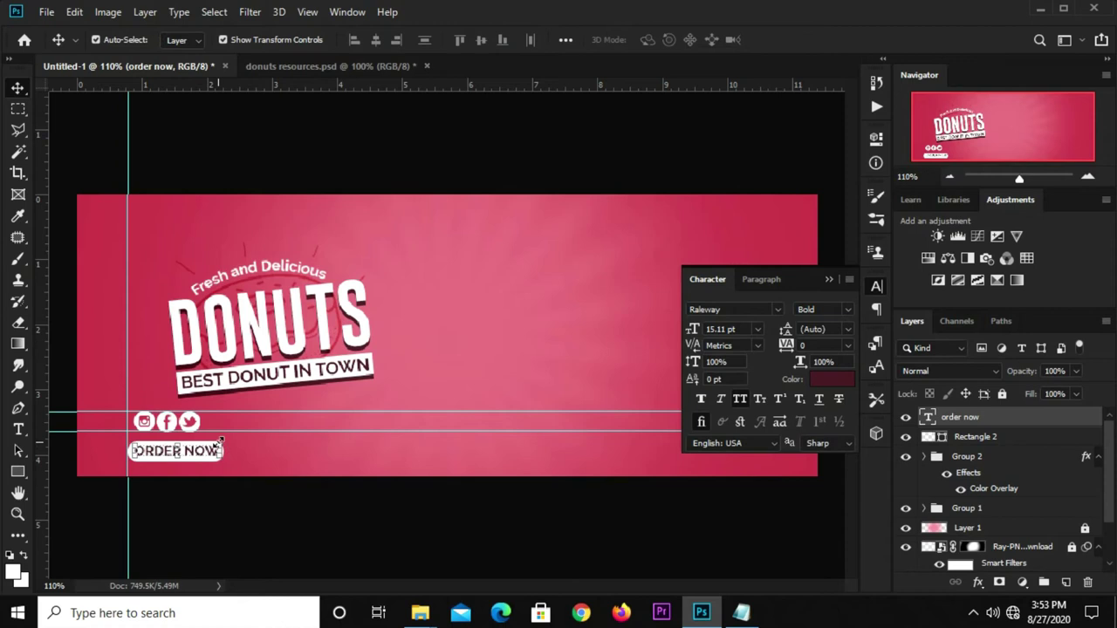
key("Return")
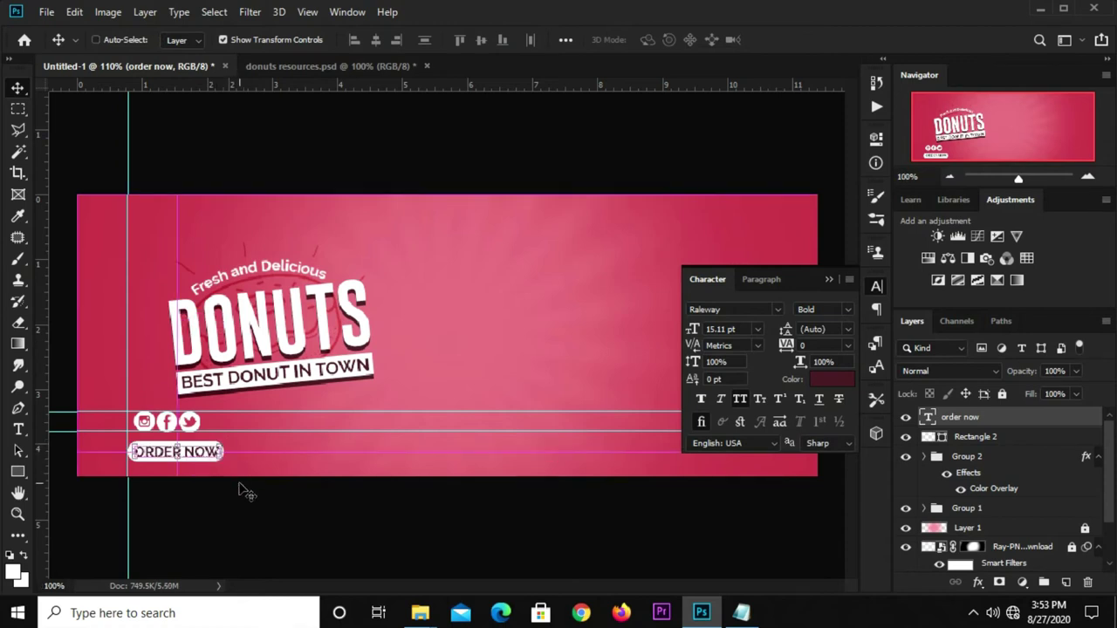
key("ctrl+minus")
left_click(811, 253)
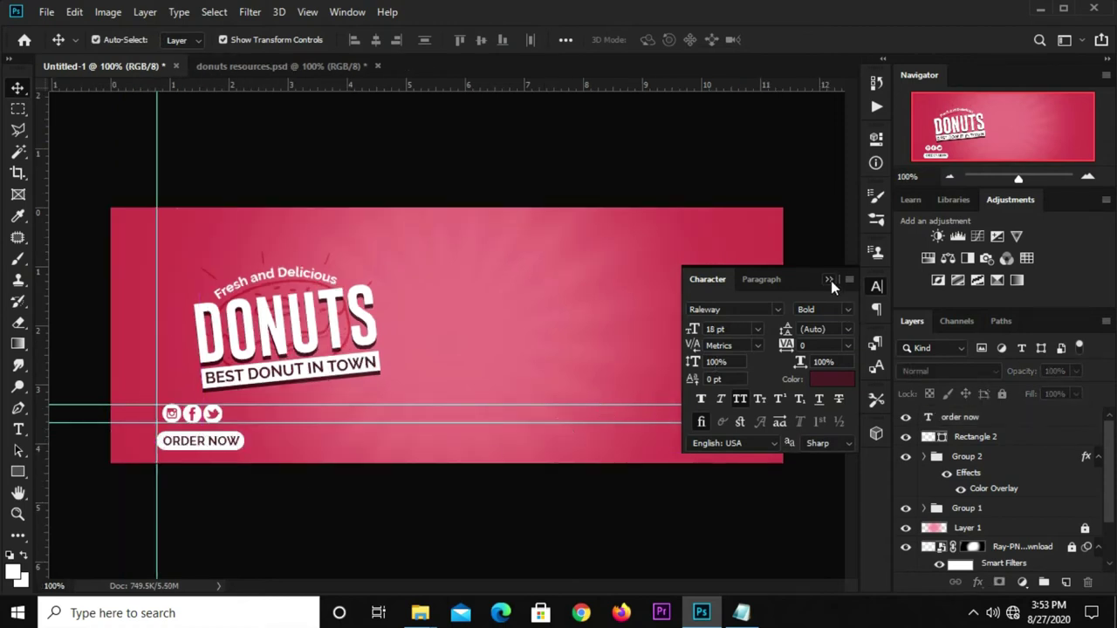
left_click(829, 280)
left_click(210, 446)
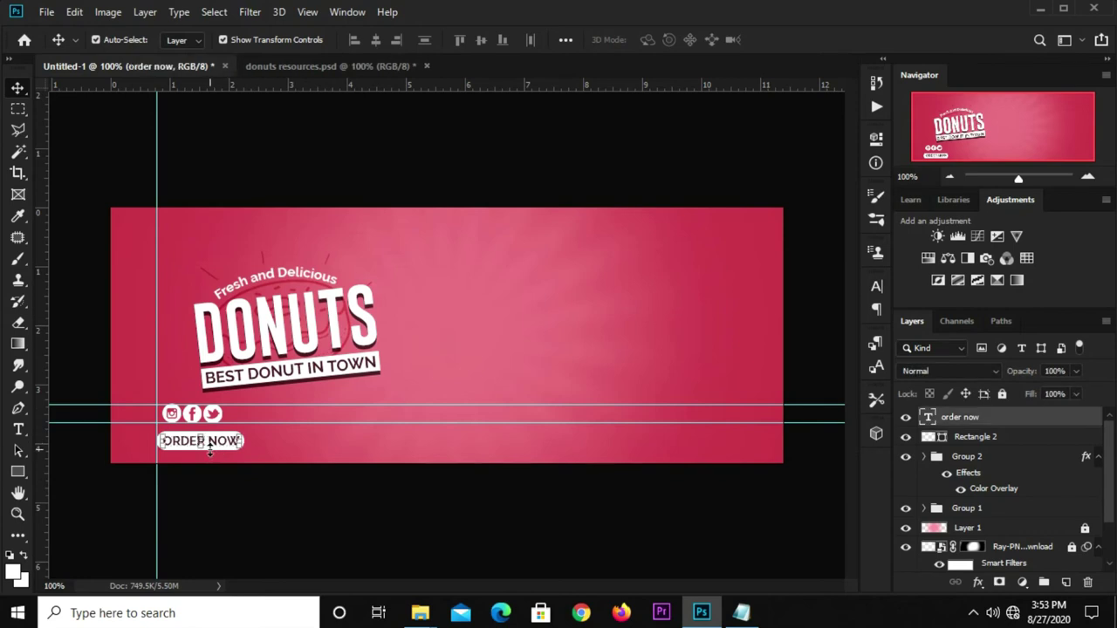
key("Down")
left_click(226, 497)
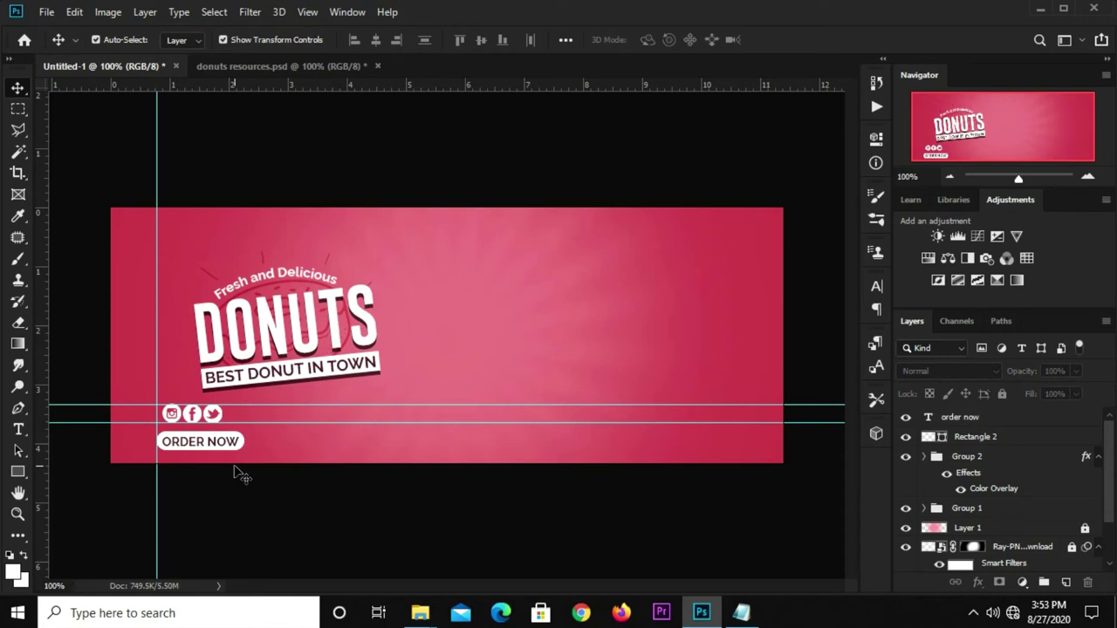
- Shift the DONUTS logo group (Group 1) slightly up and to the left
left_click(968, 456)
scroll(983, 467, "down", 2)
left_click(977, 469)
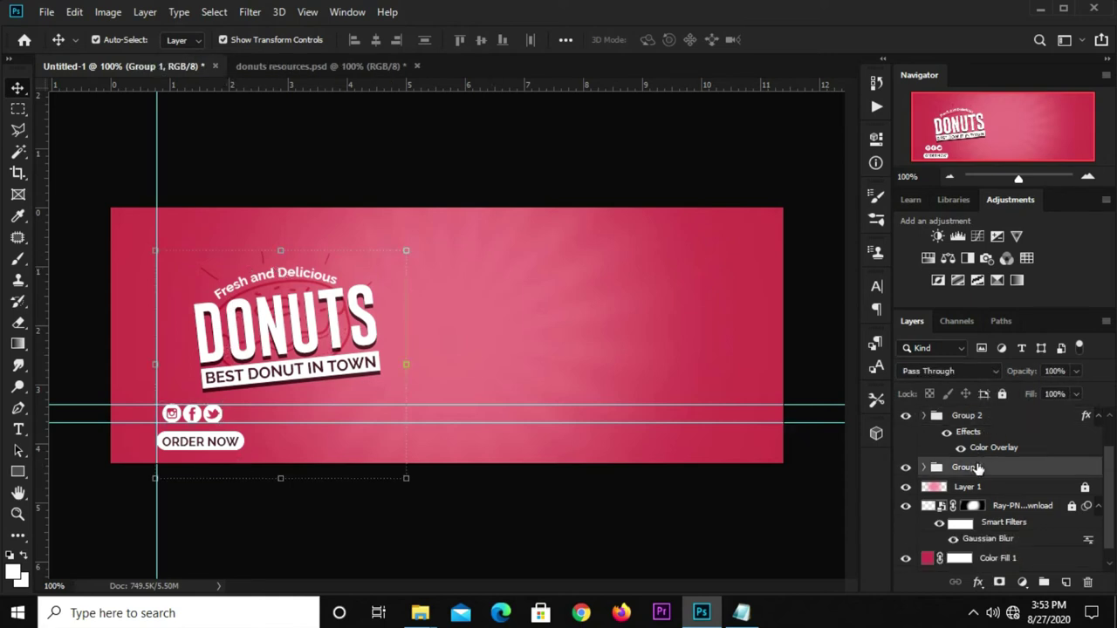
key("ctrl+t")
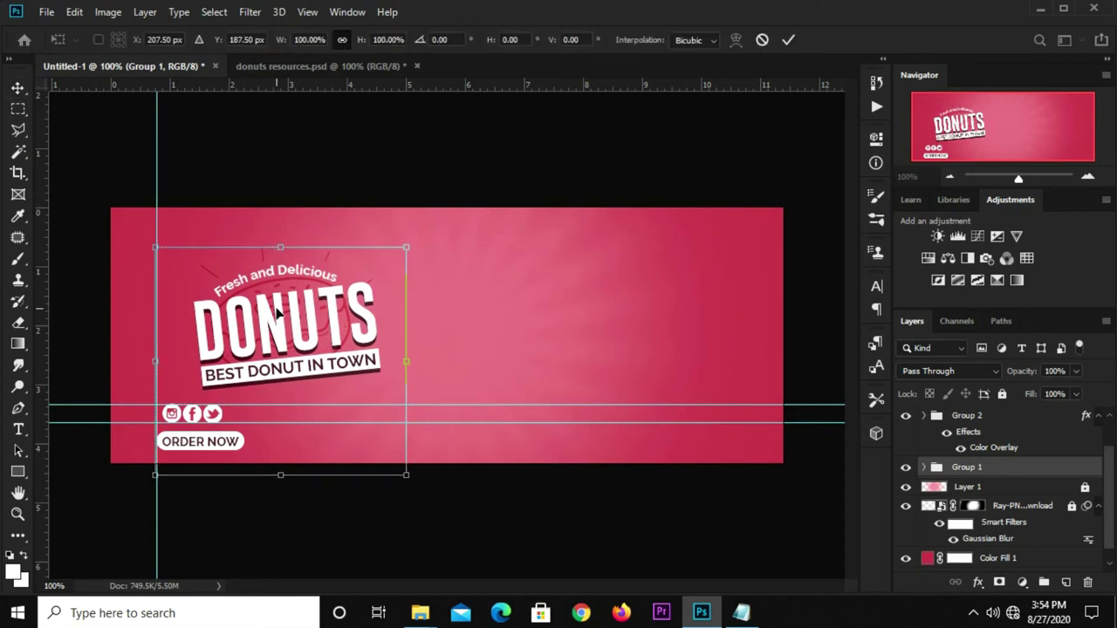
key("Up")
key("Up")
key("Up")
key("Up")
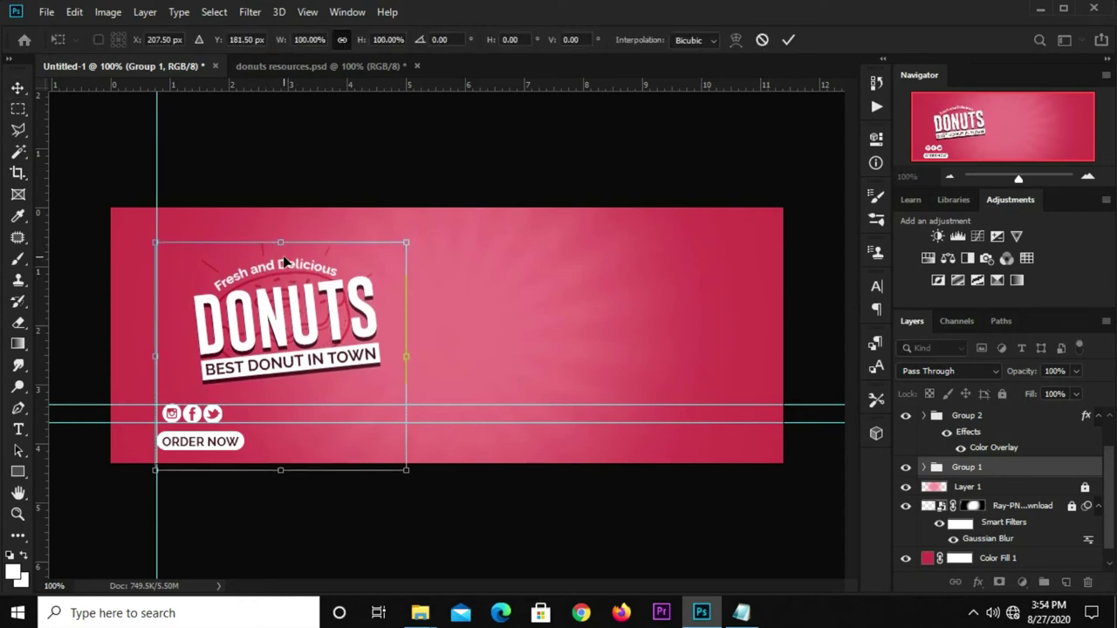
left_click_drag(306, 287, 281, 285)
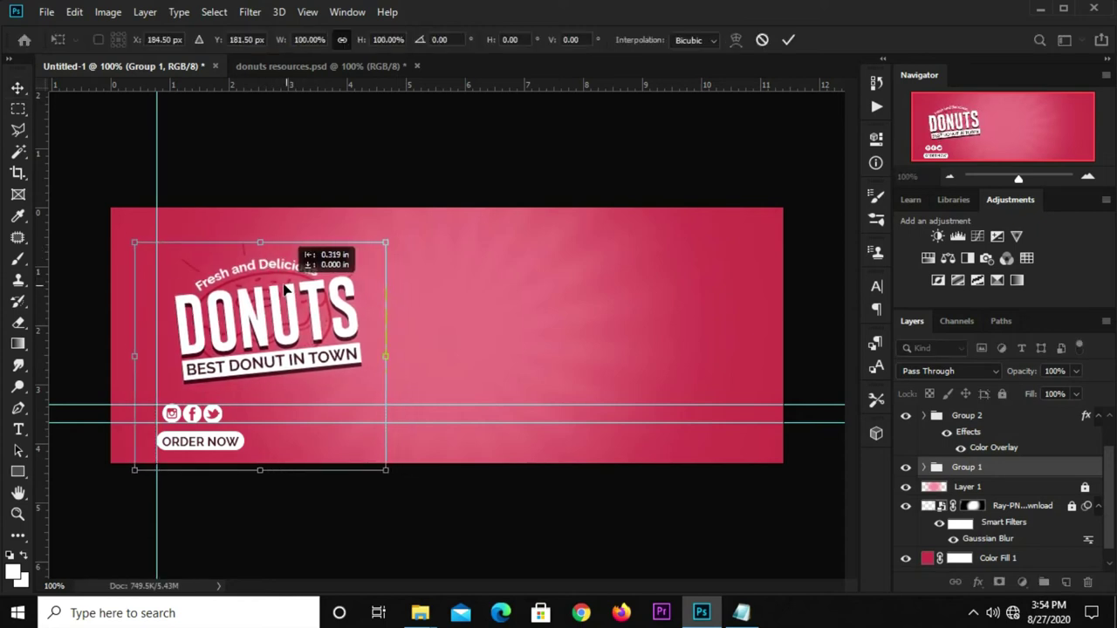
key("Return")
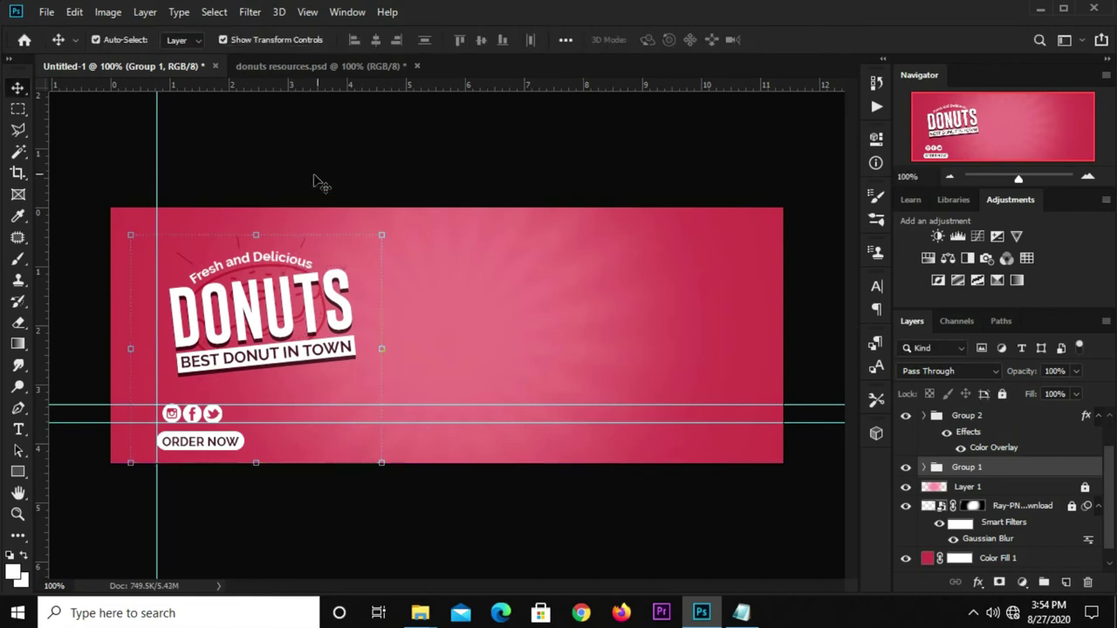
left_click(323, 174)
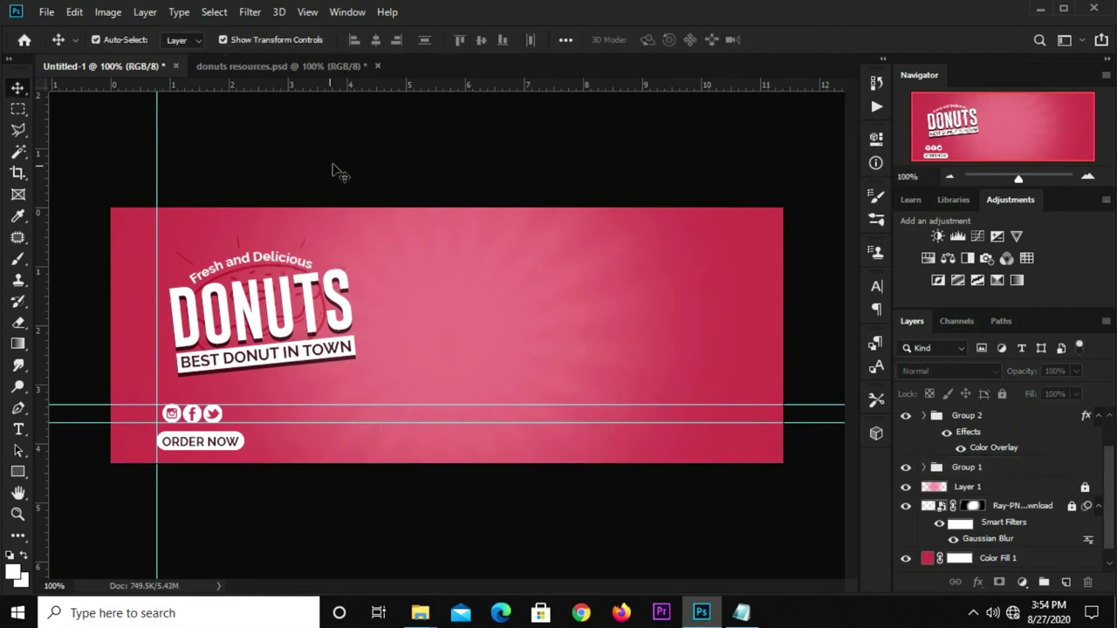
- Reveal the donut photo layer in donuts resources.psd and drag it into the banner
left_click(281, 67)
left_click(385, 144)
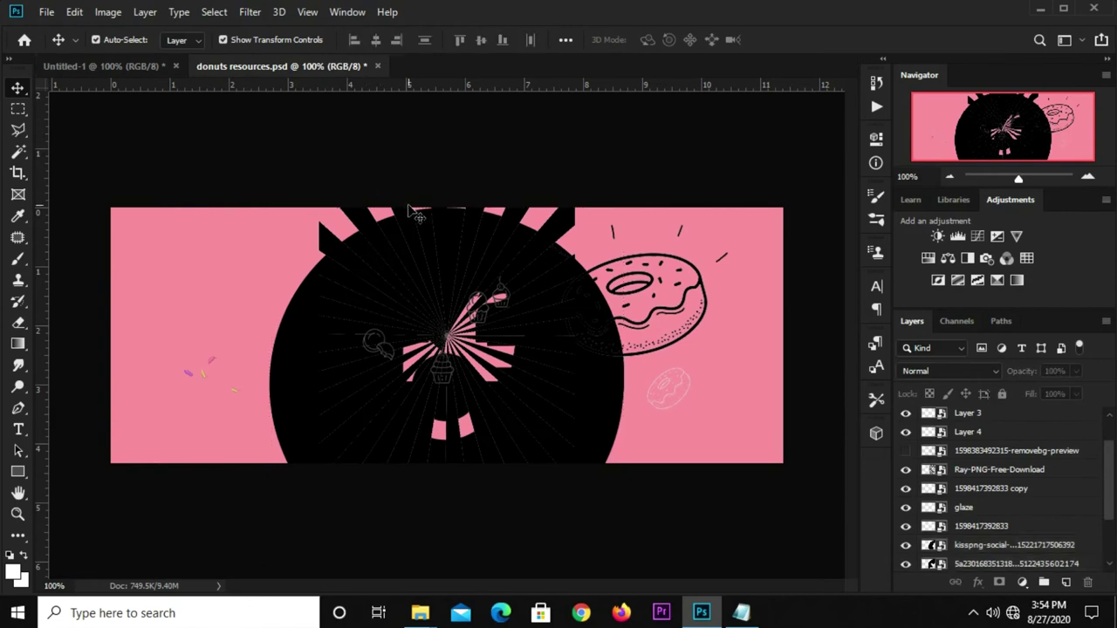
scroll(928, 468, "down", 1)
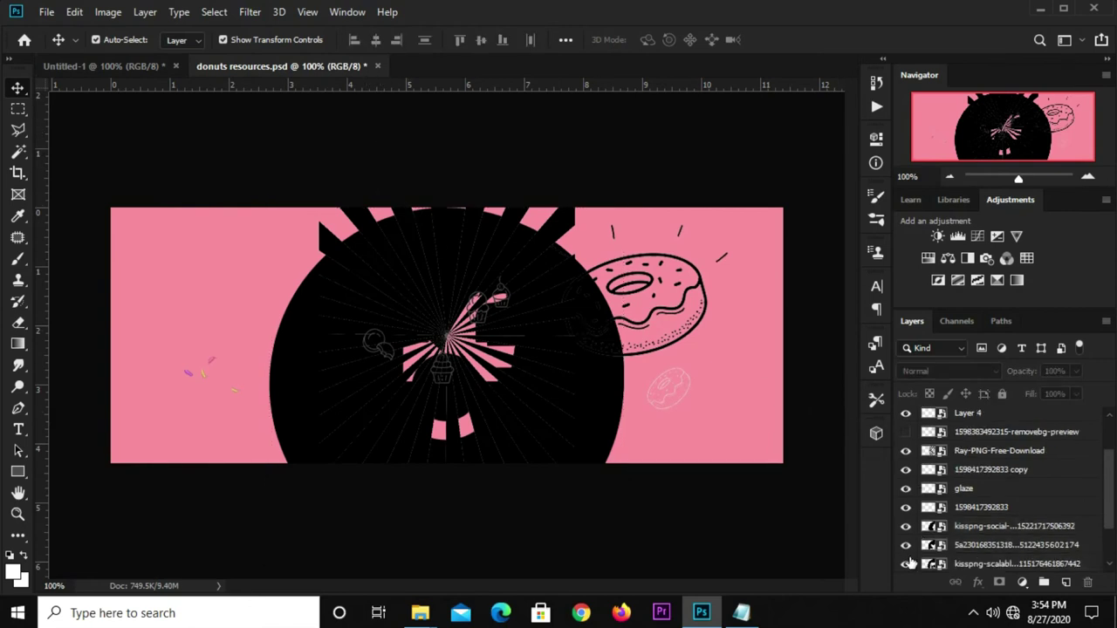
left_click(906, 564)
left_click(906, 526)
left_click(905, 545)
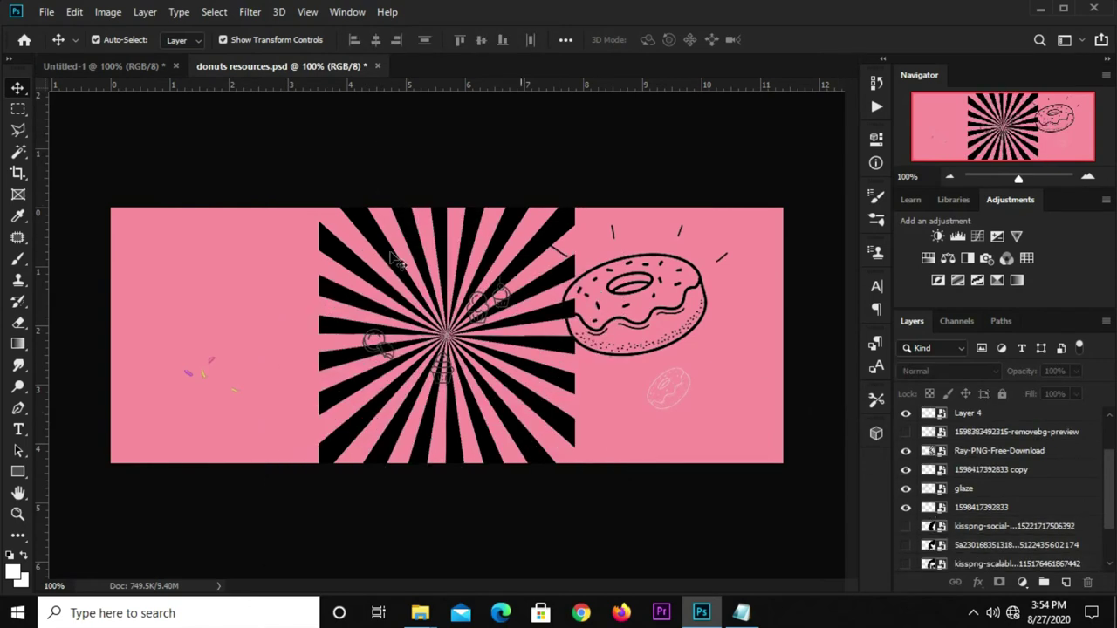
scroll(1003, 524, "down", 3)
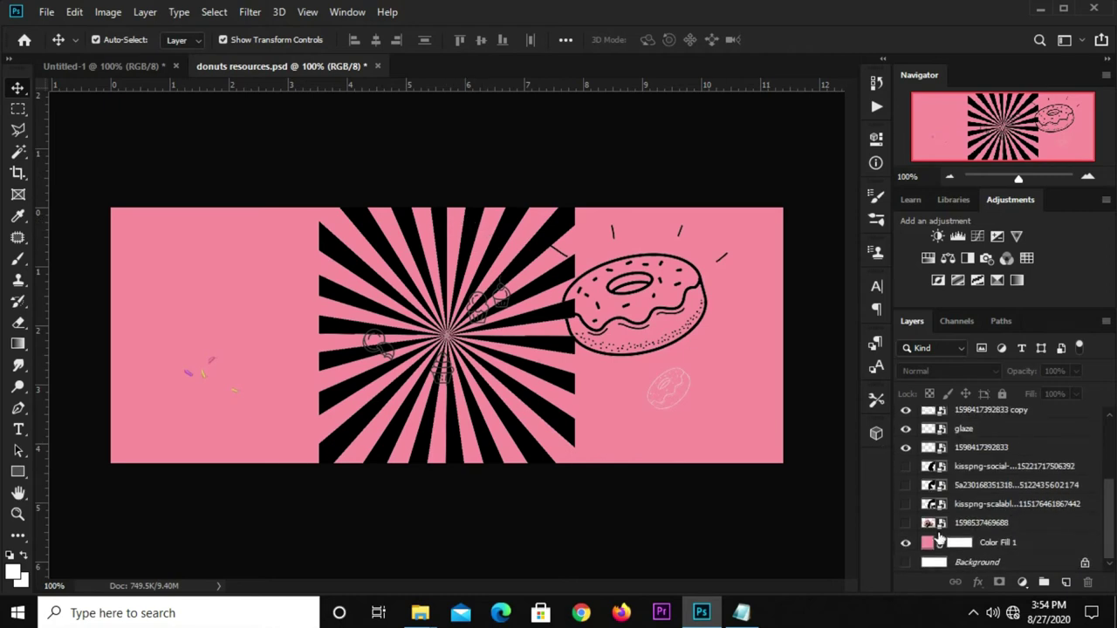
left_click(905, 523)
left_click(209, 295)
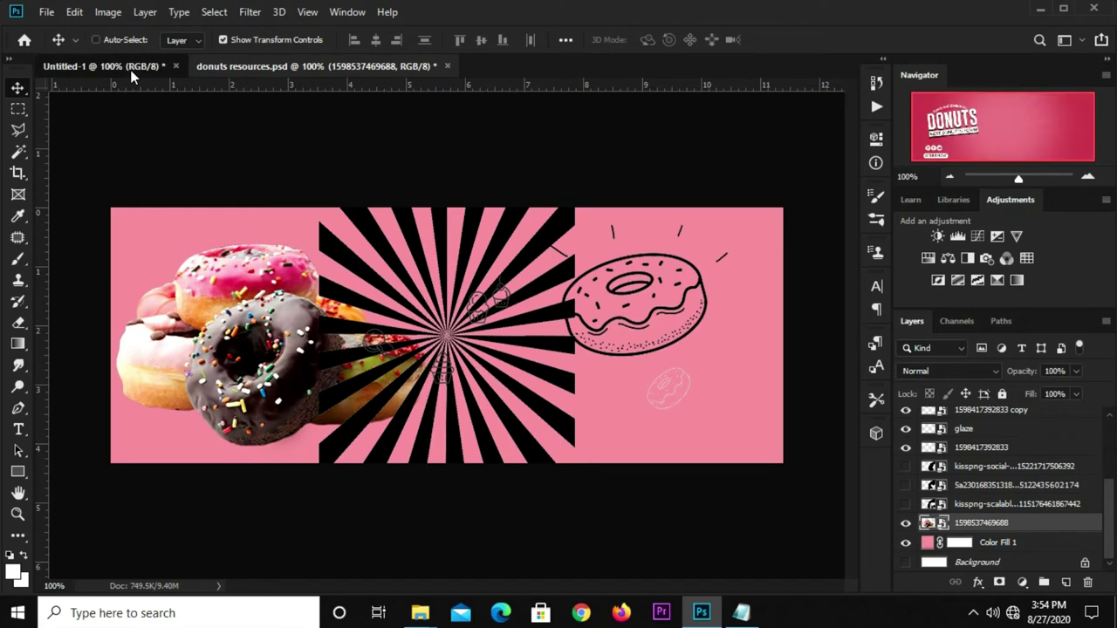
left_click_drag(130, 70, 481, 292)
- Move the donut photo right and down, then clear all guides
key("ctrl+t")
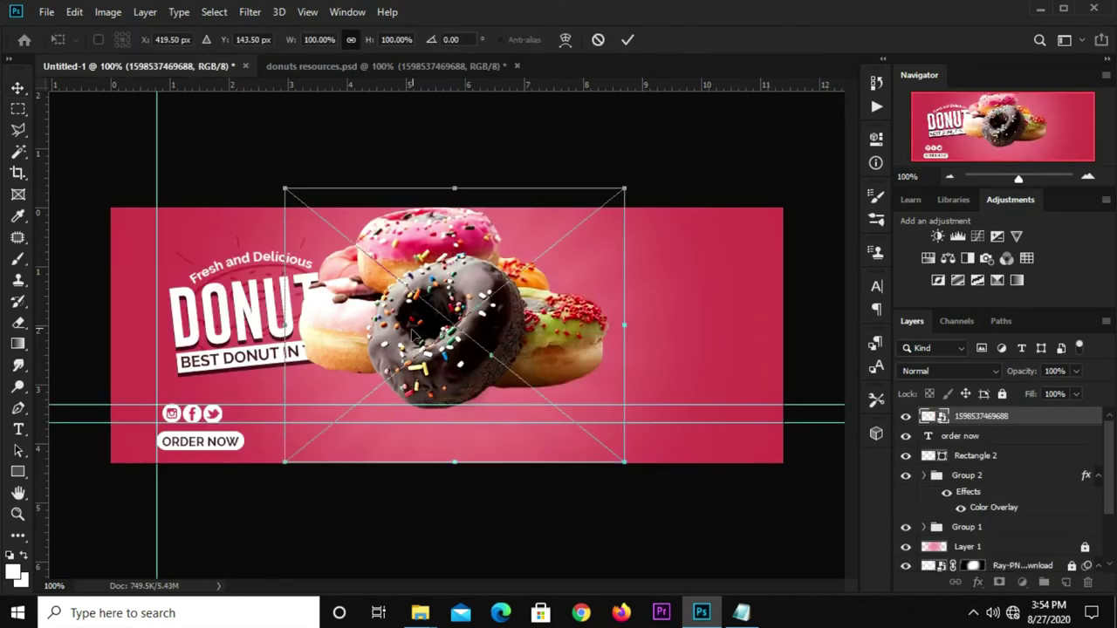
left_click_drag(414, 334, 555, 377)
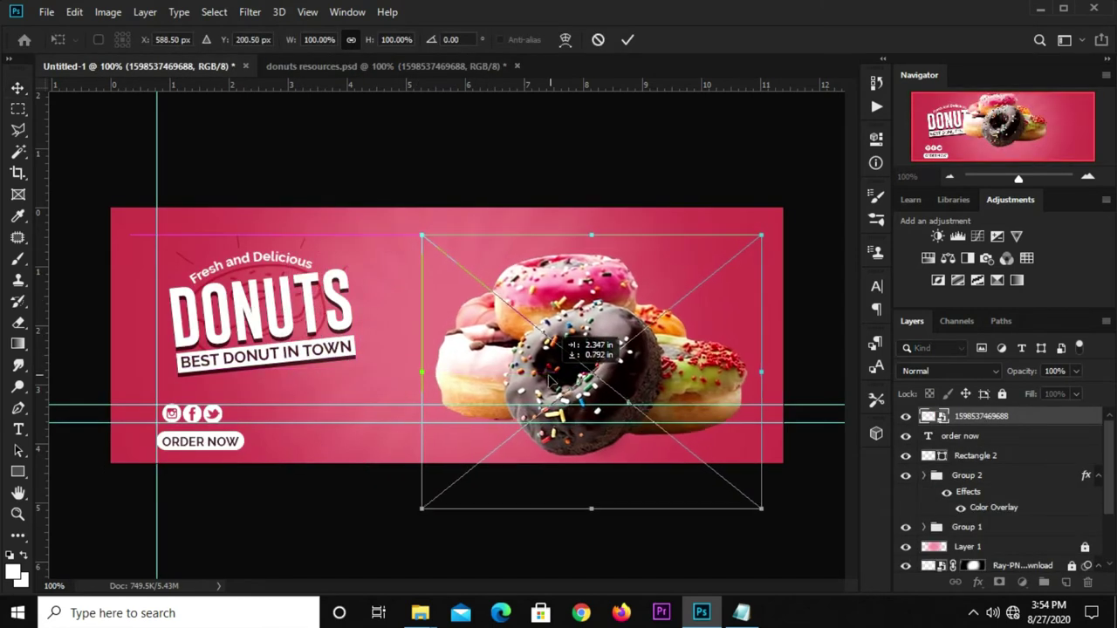
key("Return")
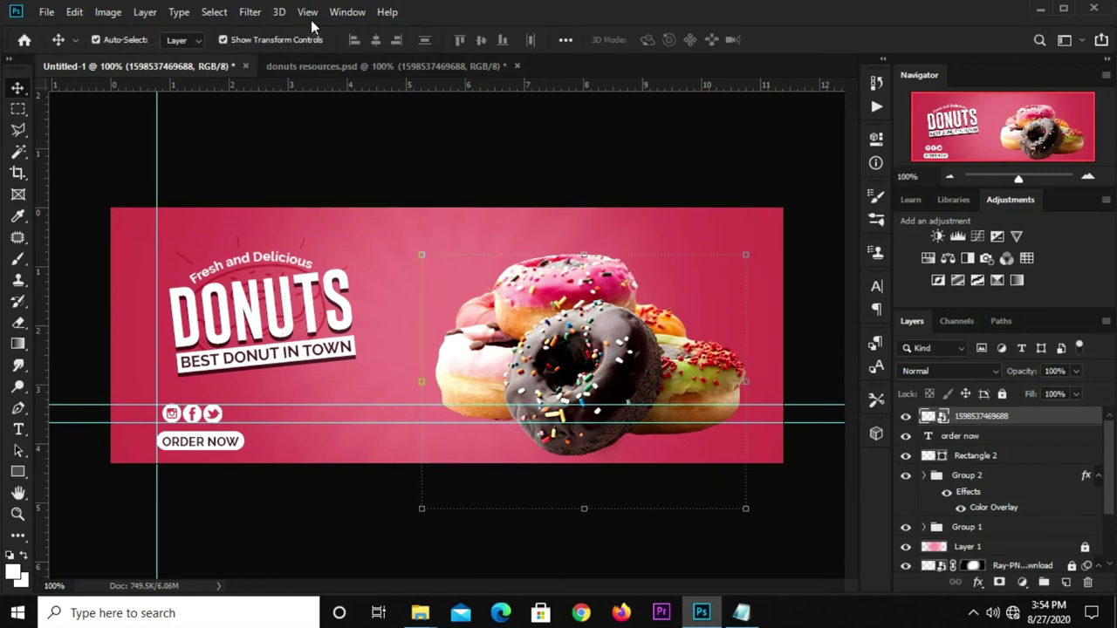
left_click(307, 12)
left_click(350, 412)
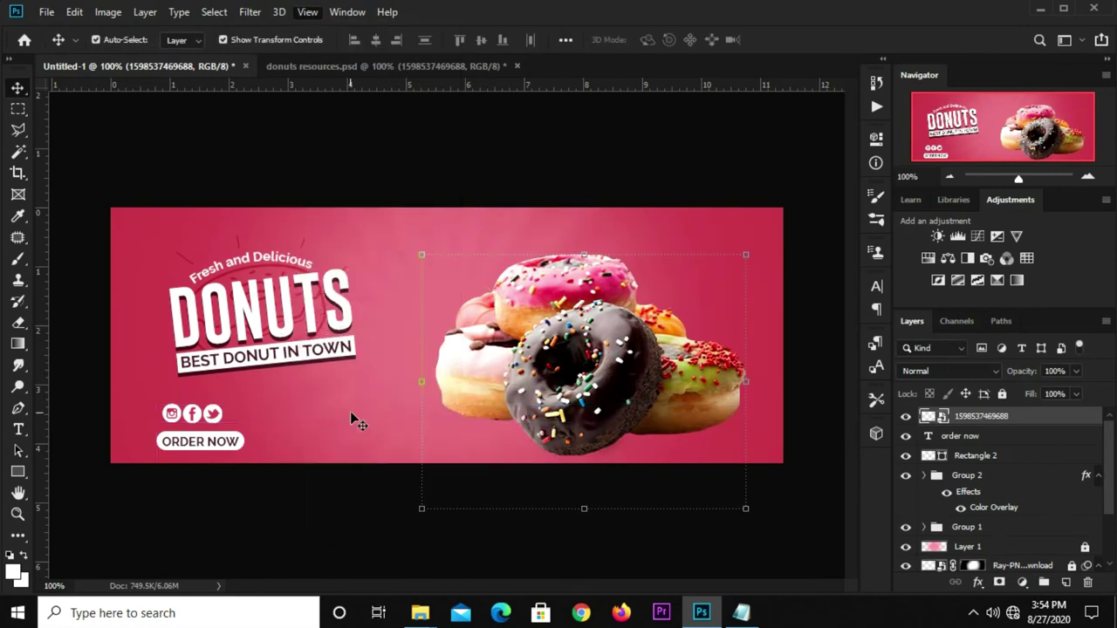
- Nudge the donut photo up and stretch it from the top to 102.39%
key("Up")
key("Up")
key("Up")
key("Up")
key("Up")
key("Up")
key("Up")
key("ctrl+t")
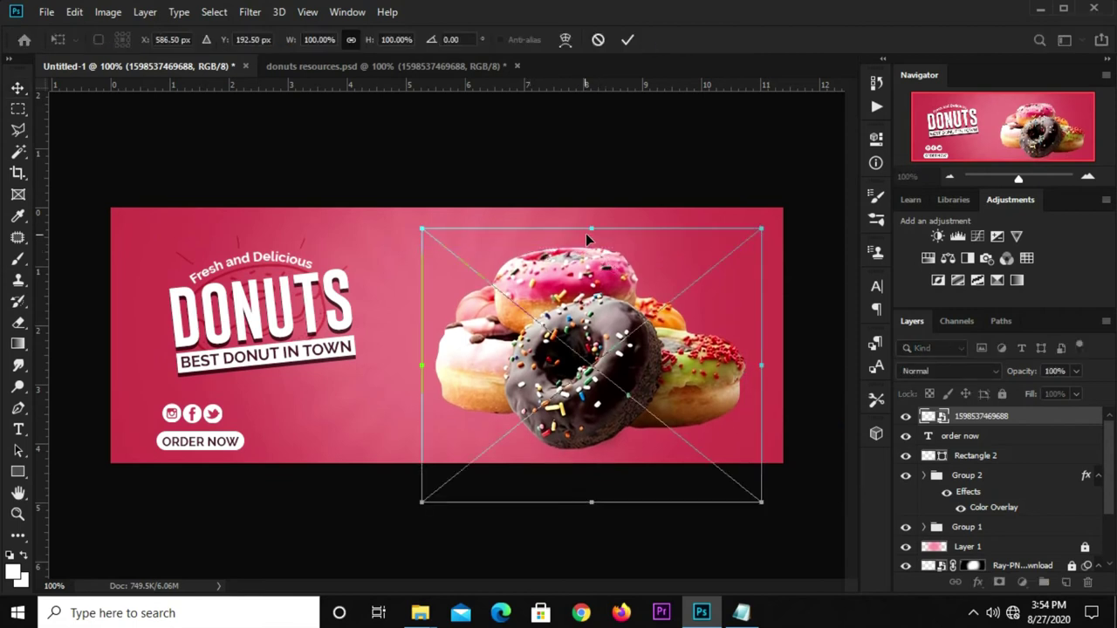
left_click_drag(591, 229, 591, 242)
key("Return")
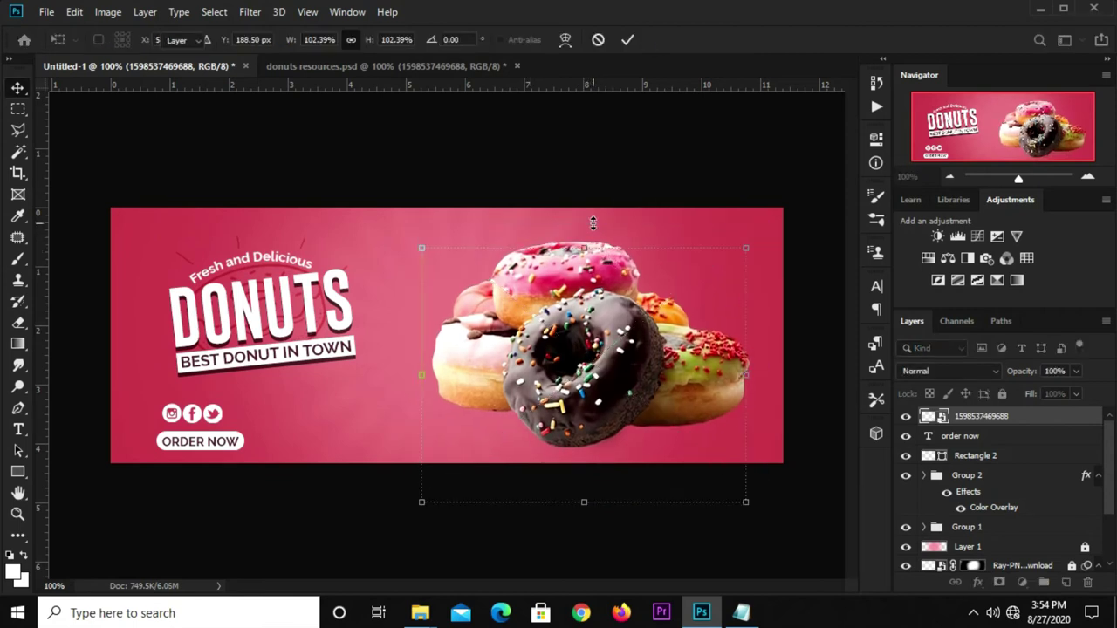
left_click(608, 183)
key("ctrl+z")
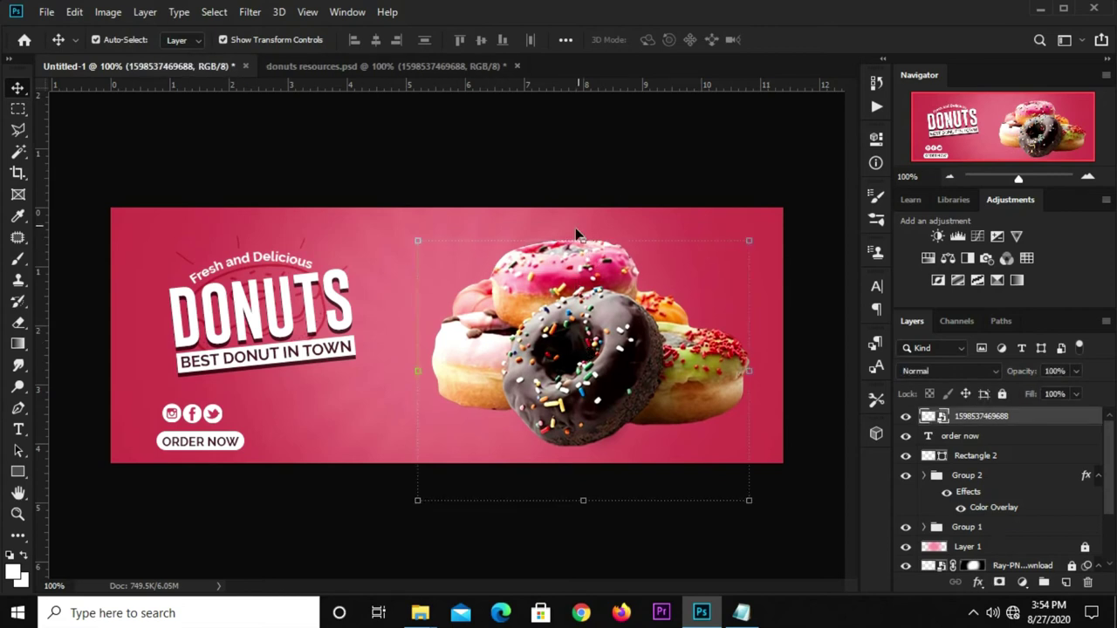
left_click(601, 177)
left_click_drag(601, 177, 501, 229)
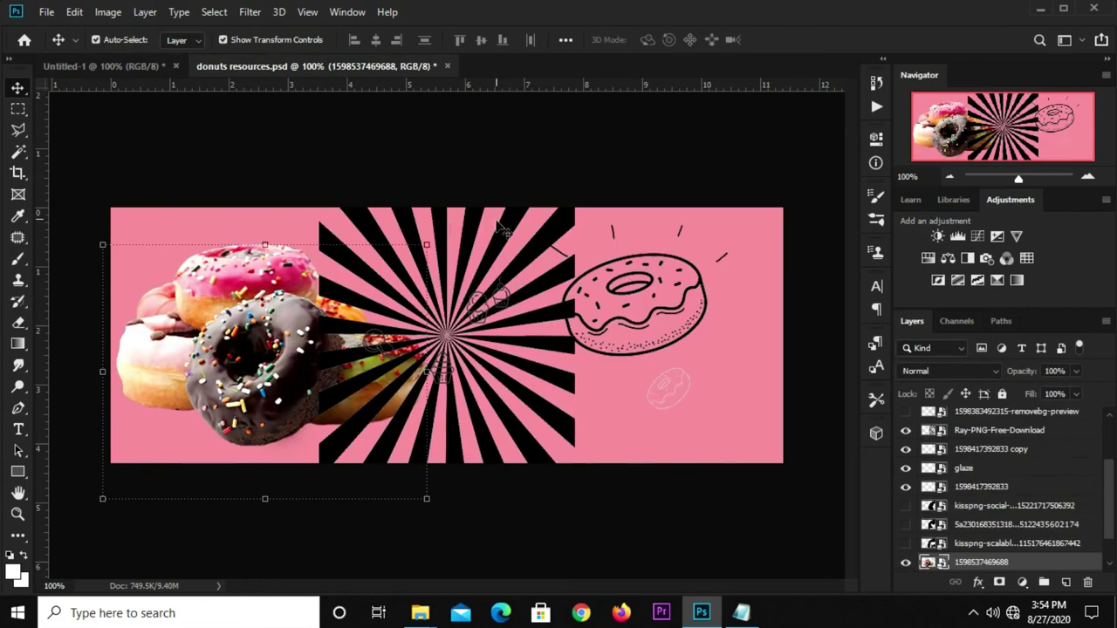
- Bring the sunburst in, enlarge it to 55.55% at the right edge, and place it below Layer 1
left_click(513, 232)
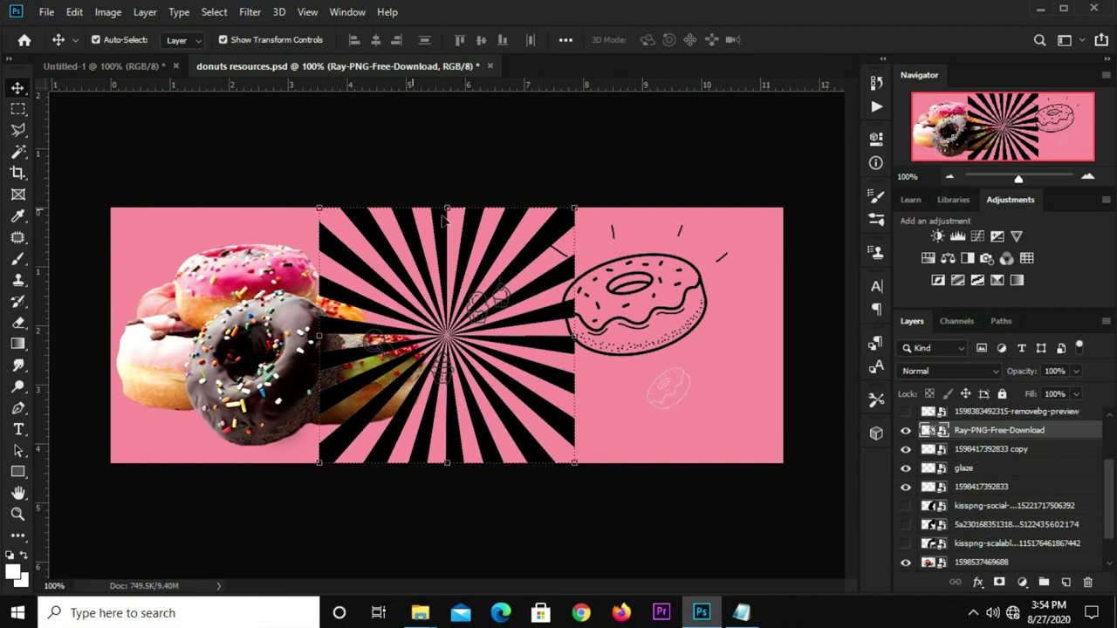
left_click_drag(134, 69, 451, 226)
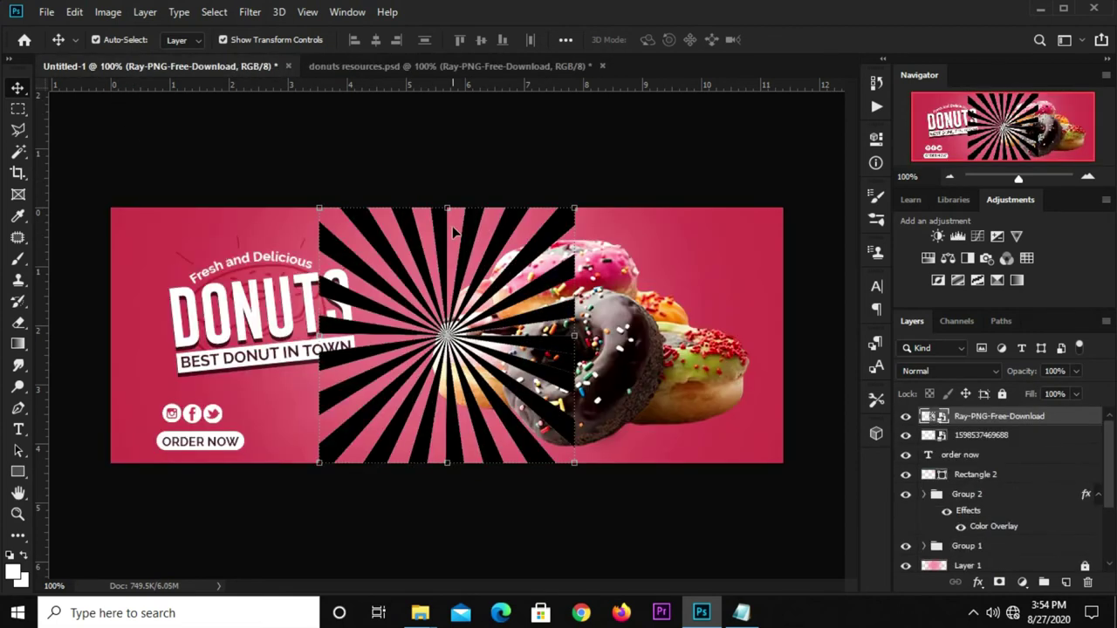
key("ctrl+t")
left_click_drag(427, 300, 635, 294)
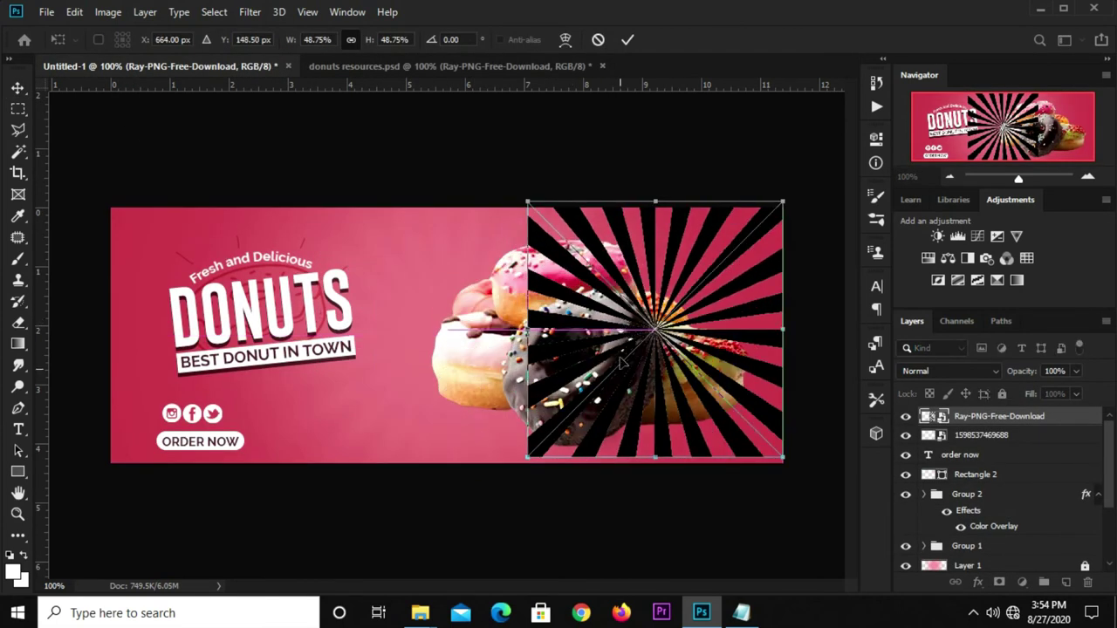
left_click_drag(655, 450, 656, 492)
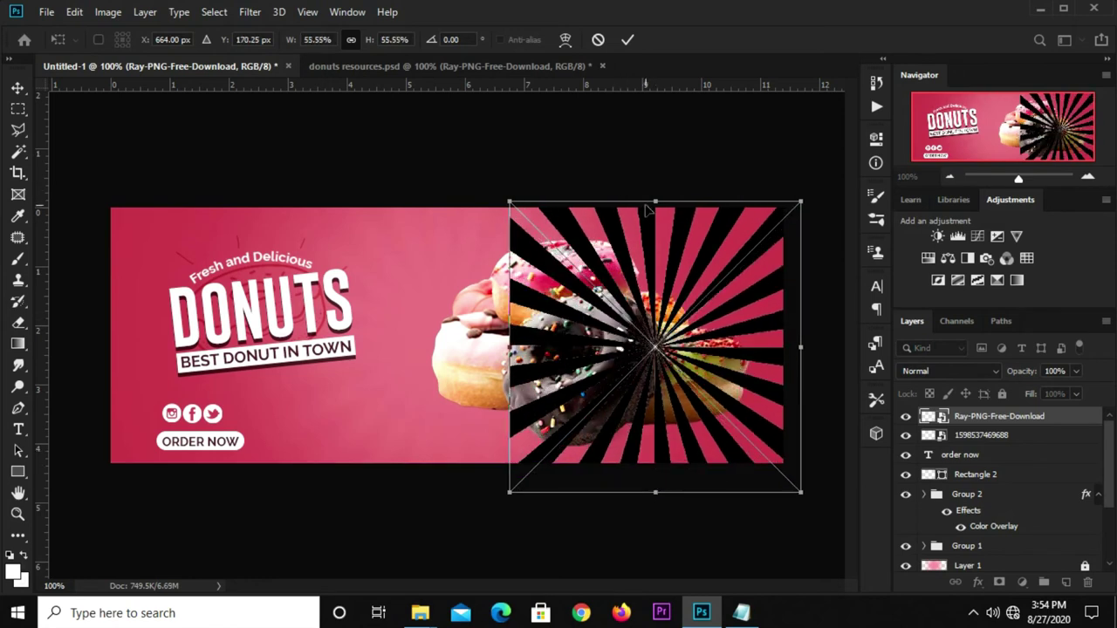
left_click_drag(655, 205, 655, 187)
key("Return")
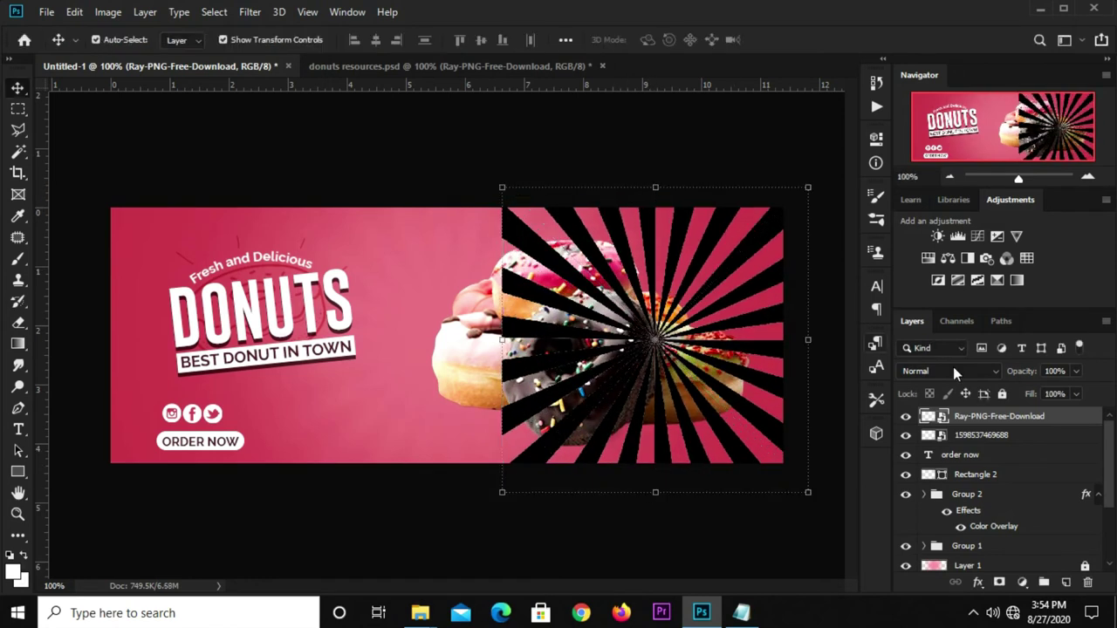
left_click_drag(1002, 423, 1021, 593)
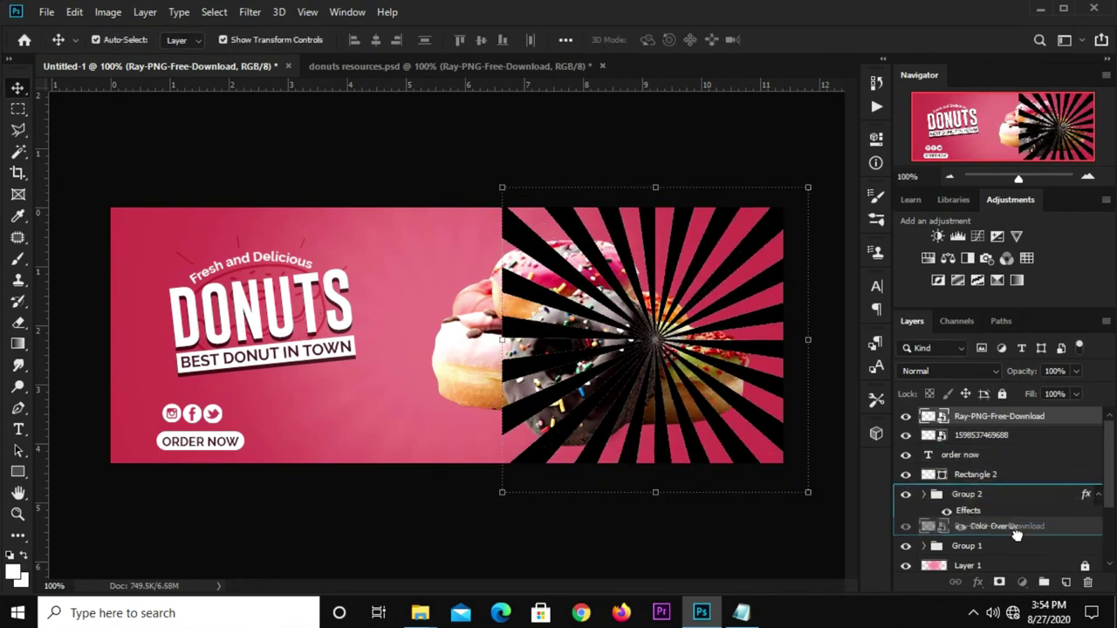
mouse_move(996, 501)
left_mouse_down()
mouse_move(993, 485)
mouse_move(993, 546)
left_mouse_up()
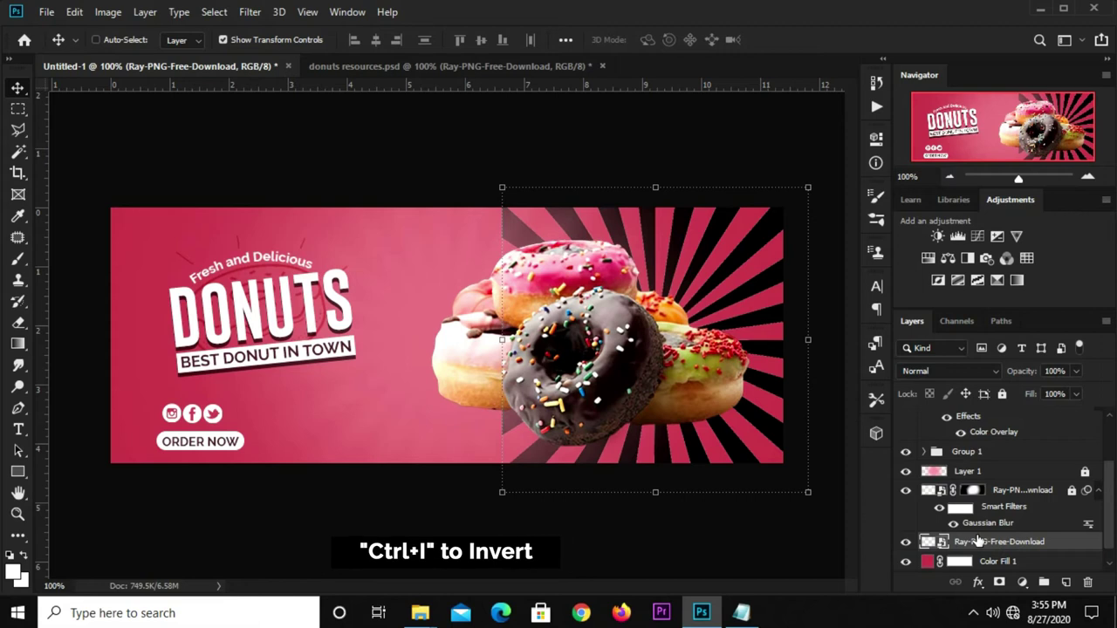
- Invert the sunburst to white and set it to Overlay blend at 9% opacity
left_click(977, 540)
key("ctrl+i")
left_click(926, 371)
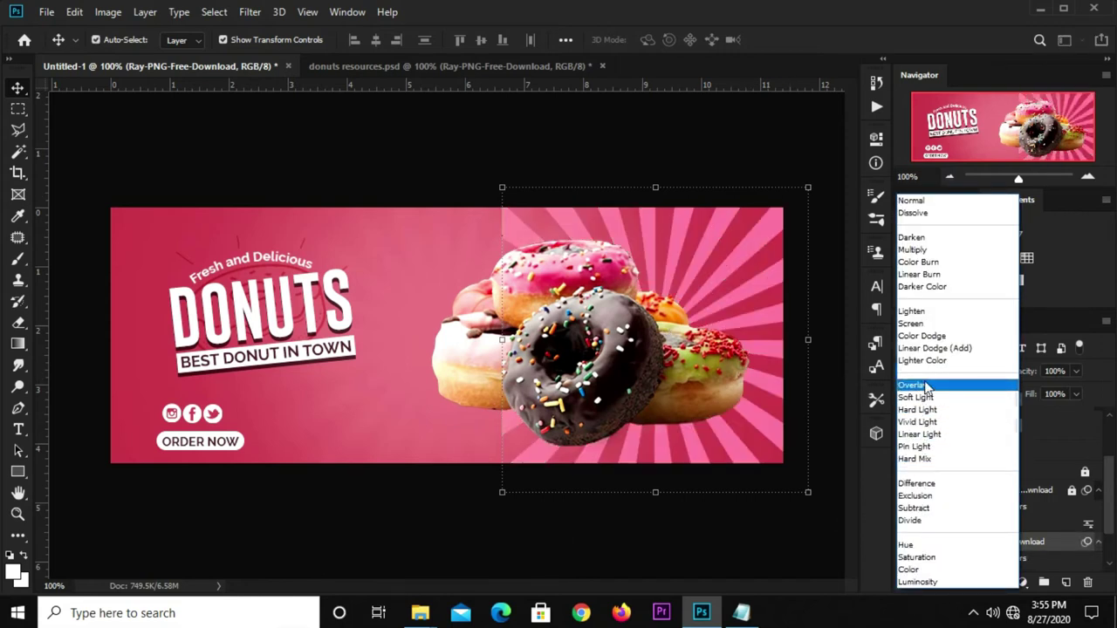
left_click(927, 387)
left_click(1076, 371)
left_click_drag(1017, 393, 1006, 392)
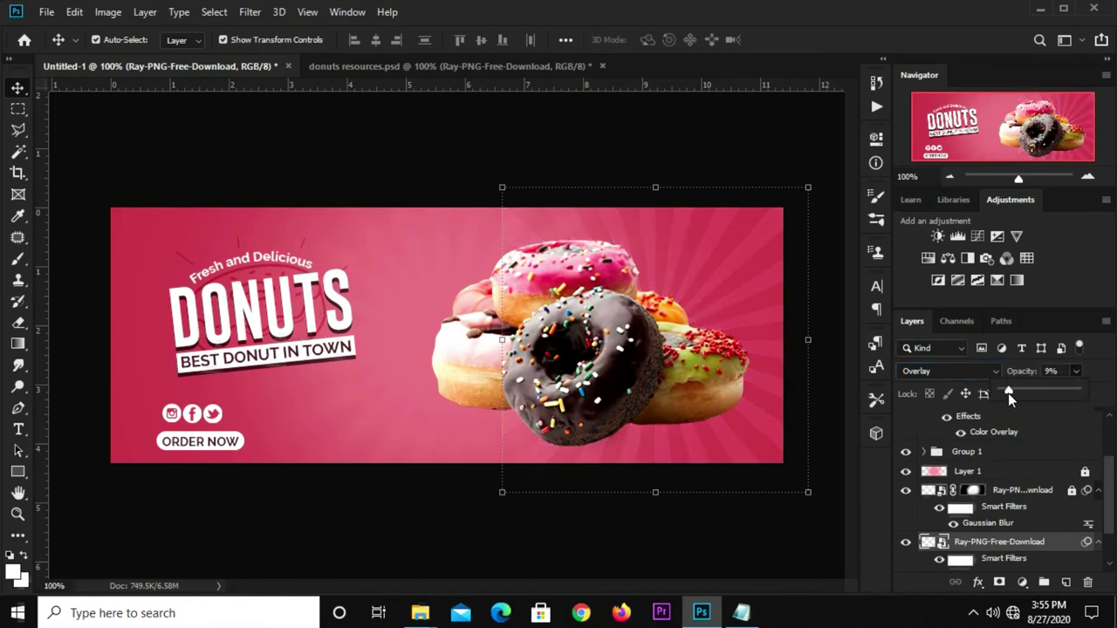
left_click(1054, 370)
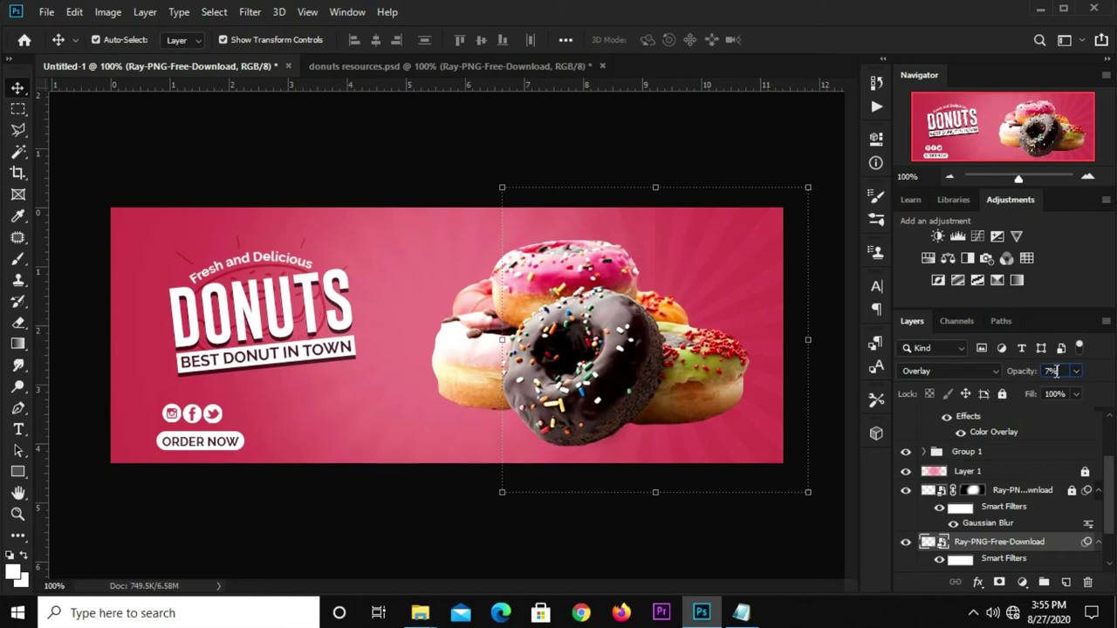
type("9")
- Add a layer mask to the sunburst and fade it out with a gradient
left_click(999, 582)
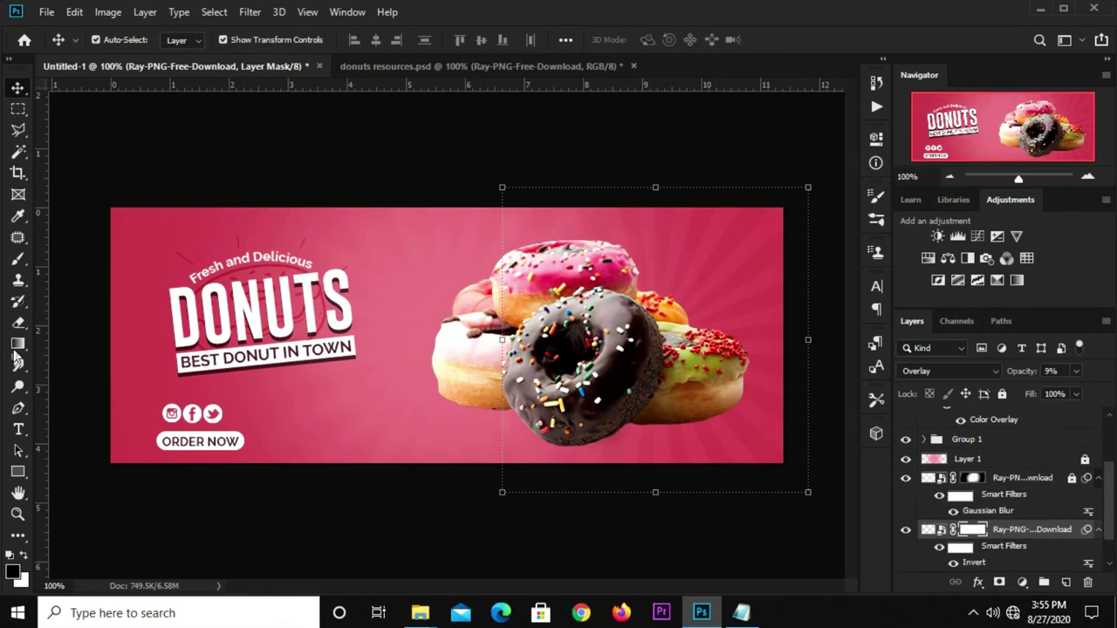
left_click_drag(14, 351, 103, 350)
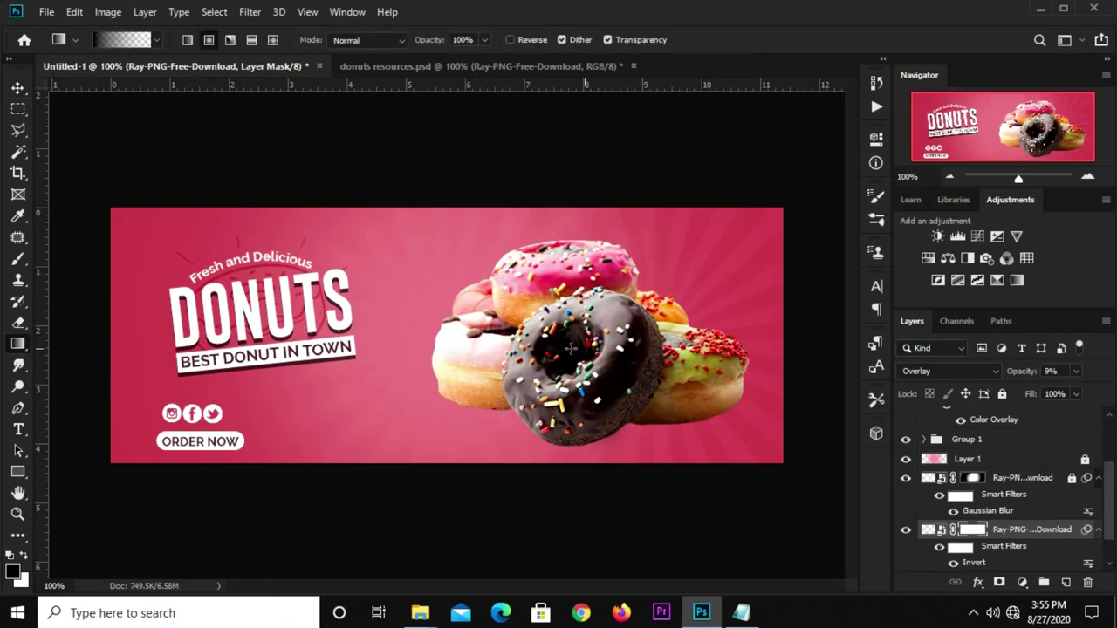
left_click_drag(425, 345, 696, 349)
key("v")
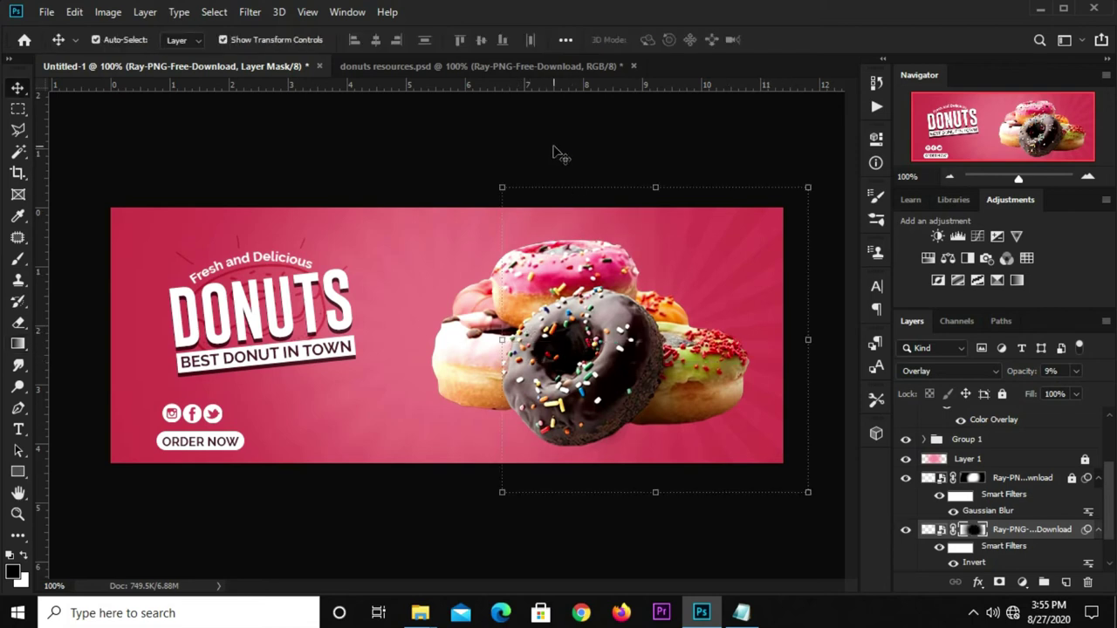
left_click(575, 179)
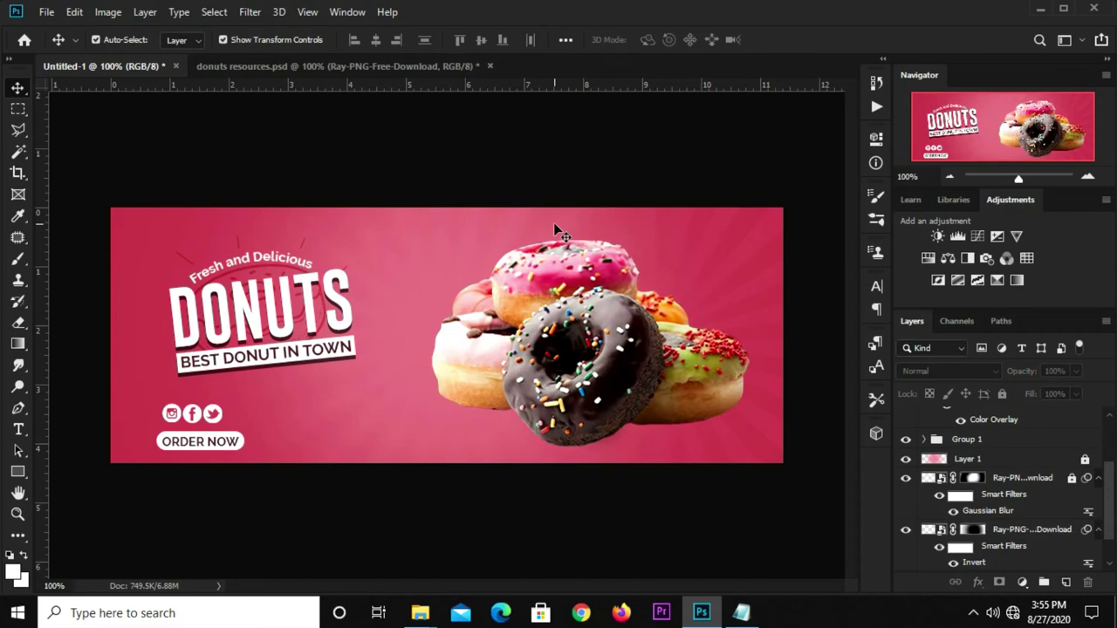
- Add a Curves adjustment clipped to the donut photo layer and adjust its midtone curve
left_click(576, 308)
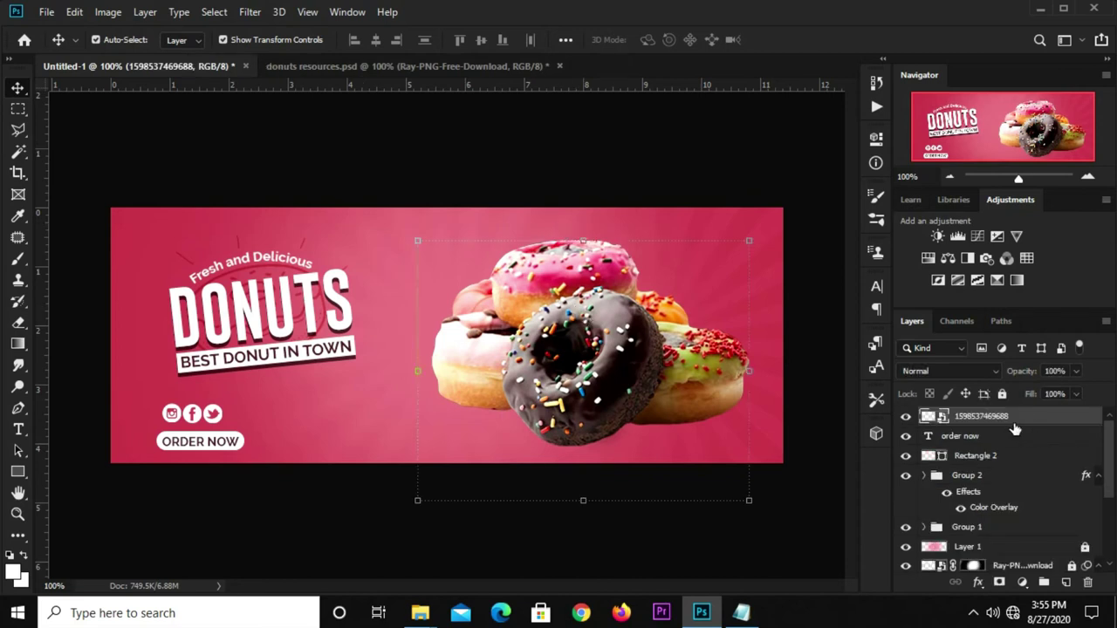
left_click(1021, 582)
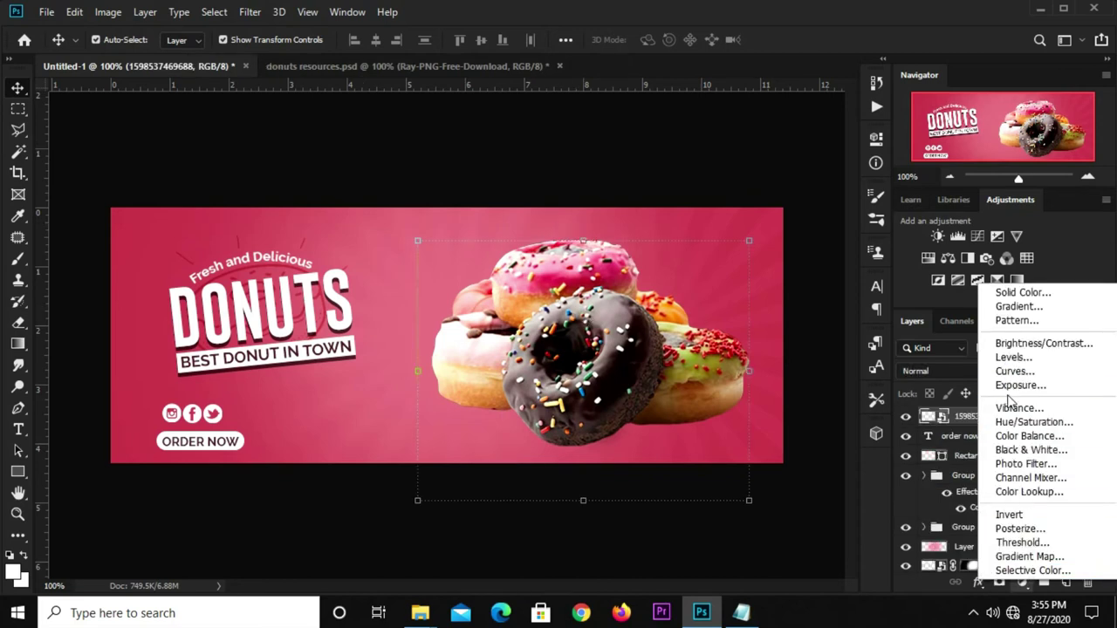
left_click(1014, 371)
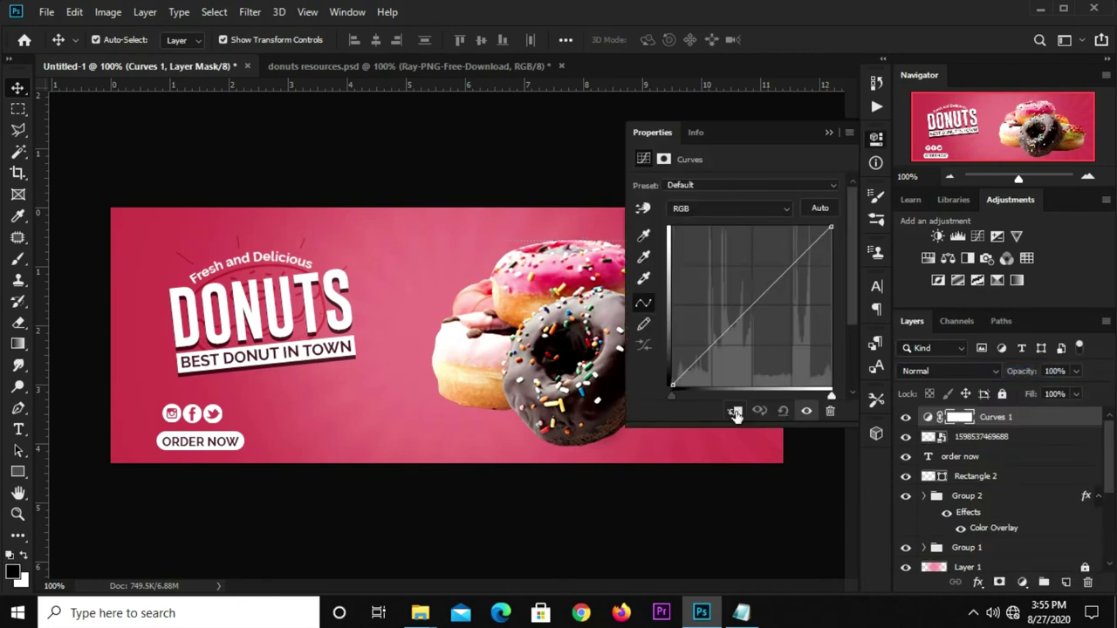
left_click(736, 411)
left_click_drag(726, 339, 718, 352)
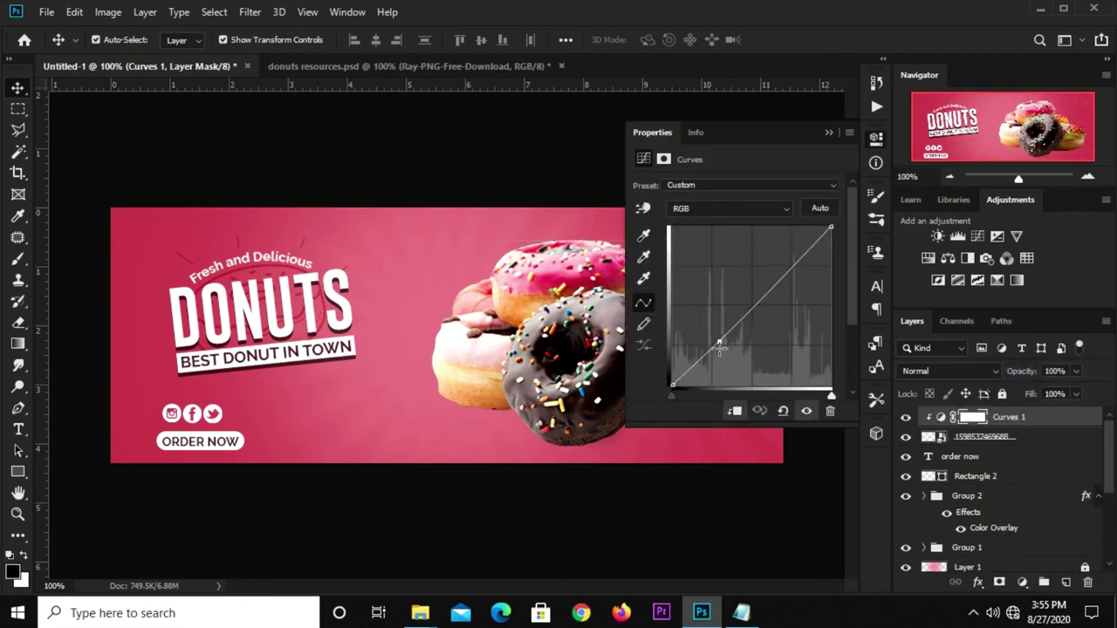
left_click(826, 133)
left_click(904, 417)
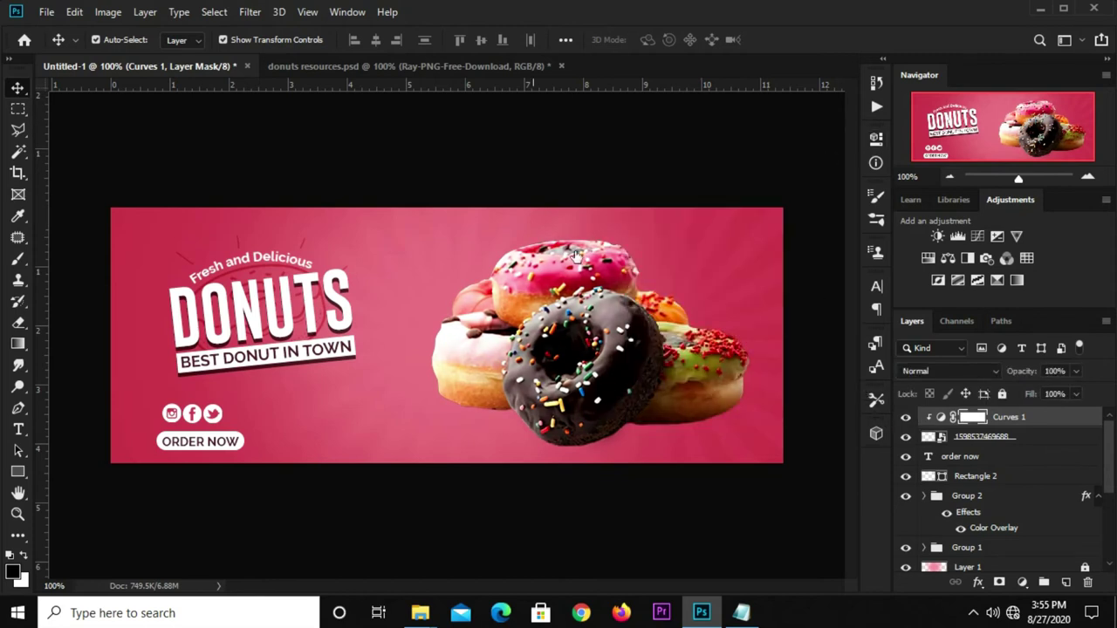
left_click(548, 210)
left_click(565, 325)
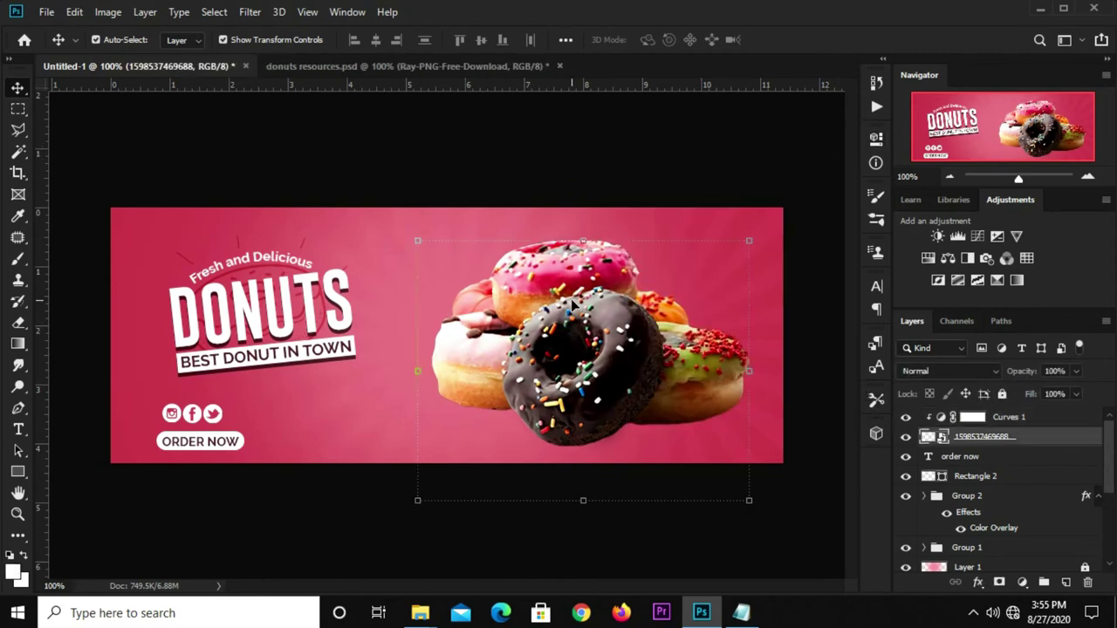
- Drag the faint donut sketch layer from donuts resources.psd into the banner
left_click(356, 68)
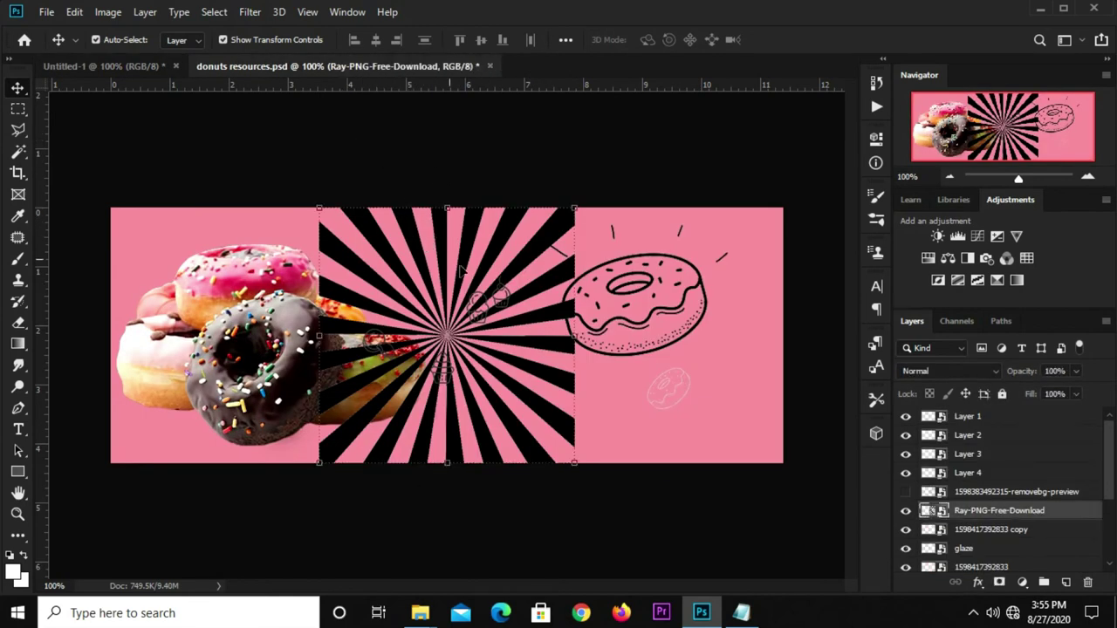
left_click(904, 510)
left_click(664, 312)
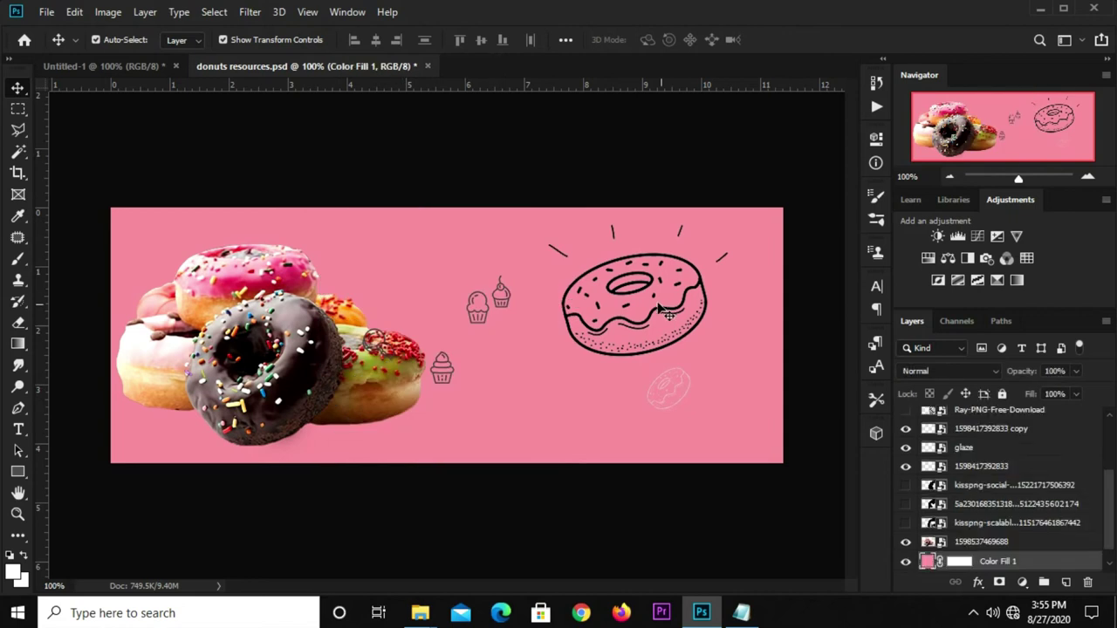
left_click(676, 386)
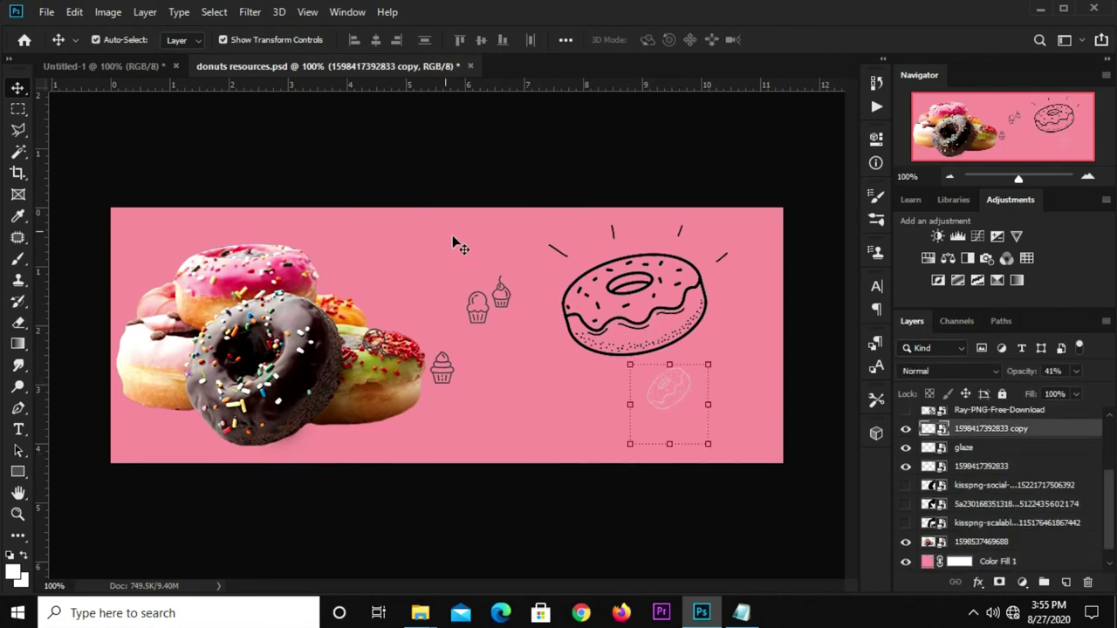
mouse_move(146, 85)
left_mouse_down()
mouse_move(465, 308)
mouse_move(452, 325)
mouse_move(729, 258)
left_mouse_up()
- Tilt the sketch, then duplicate it and place the copy at the lower right
key("ctrl+t")
left_click_drag(727, 297, 741, 264)
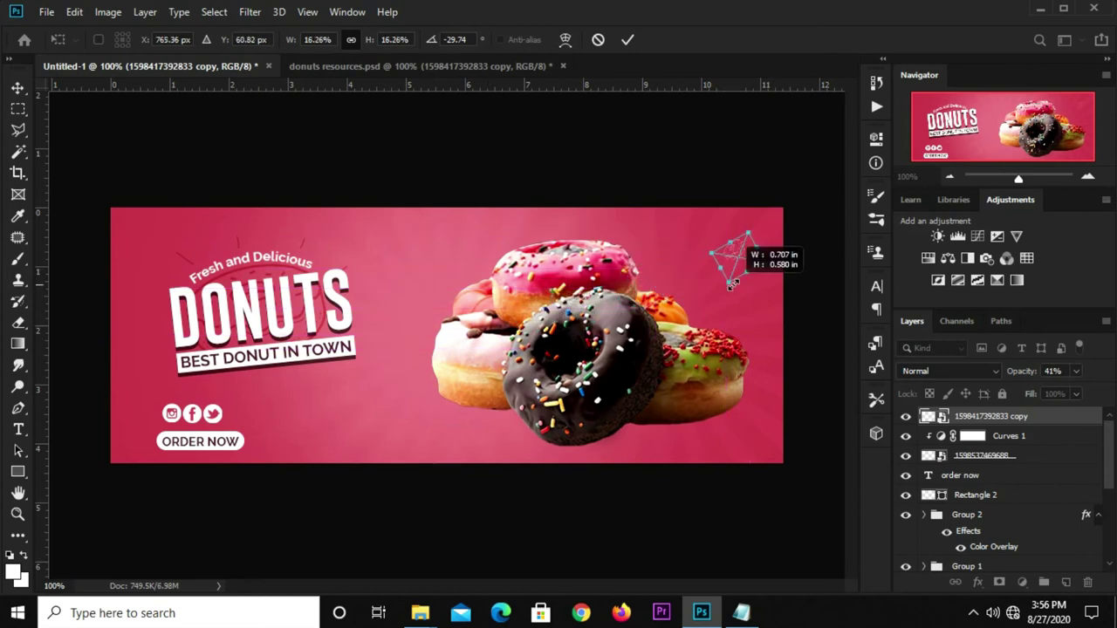
key("Return")
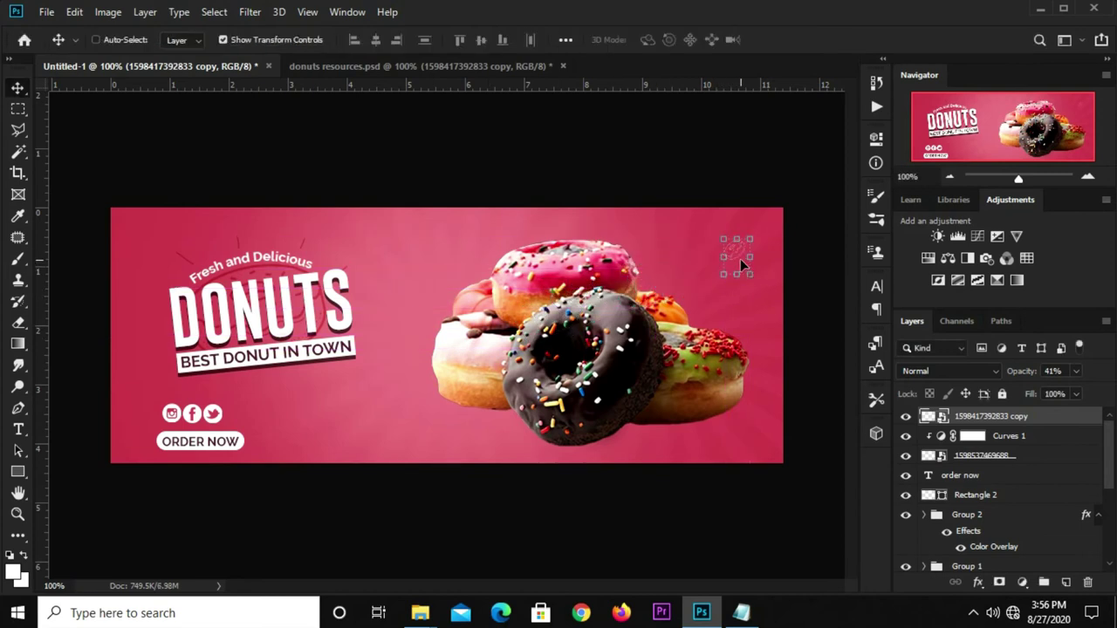
key("ctrl+j")
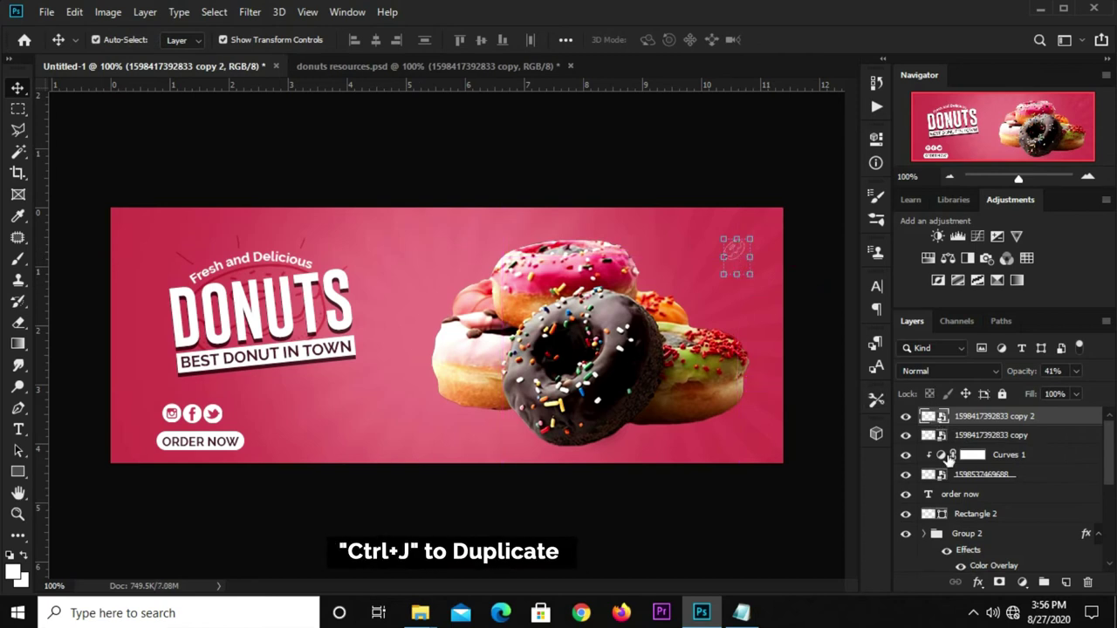
key("ctrl+t")
mouse_move(741, 288)
left_mouse_down()
mouse_move(753, 323)
mouse_move(746, 458)
mouse_move(755, 460)
left_mouse_up()
key("Return")
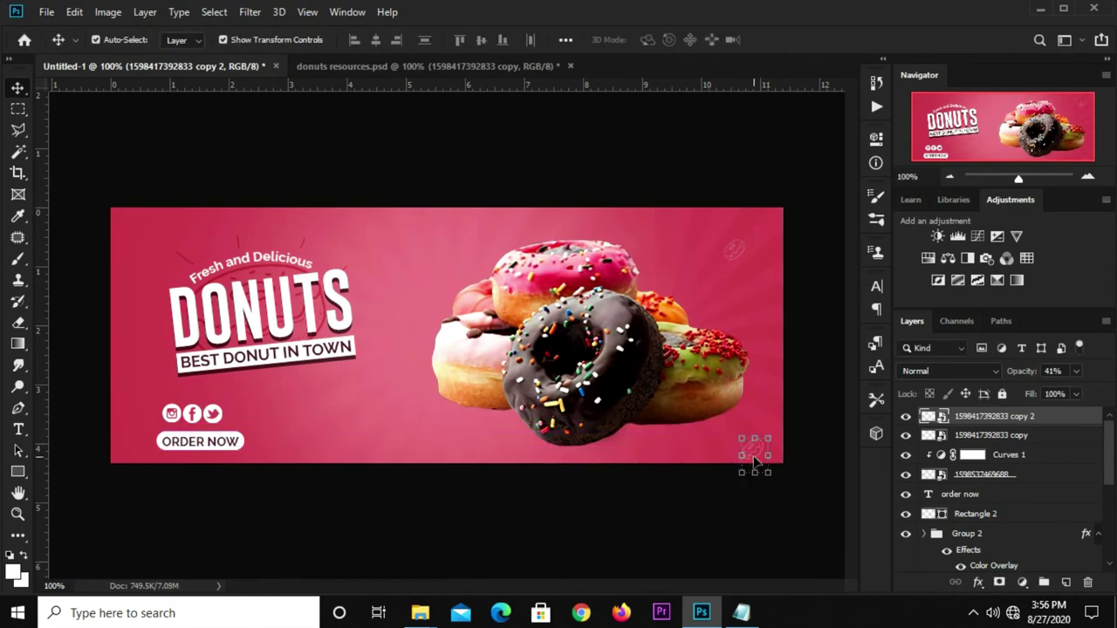
- Add a third sketch copy along the top edge and deselect
key("ctrl+j")
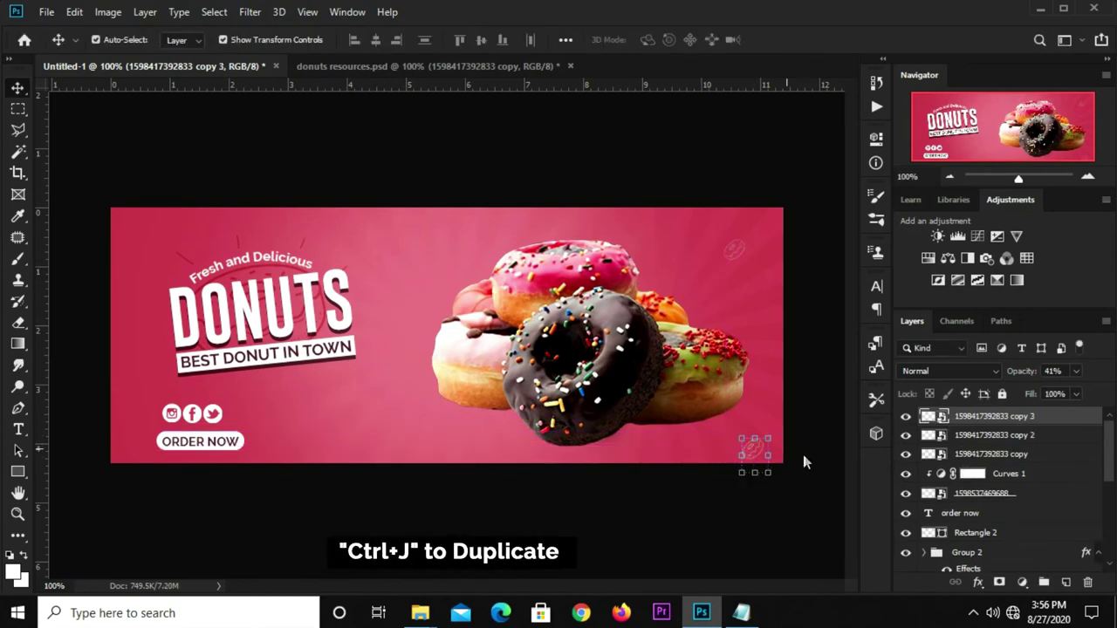
key("ctrl+t")
mouse_move(751, 437)
left_mouse_down()
mouse_move(429, 239)
mouse_move(489, 223)
left_mouse_up()
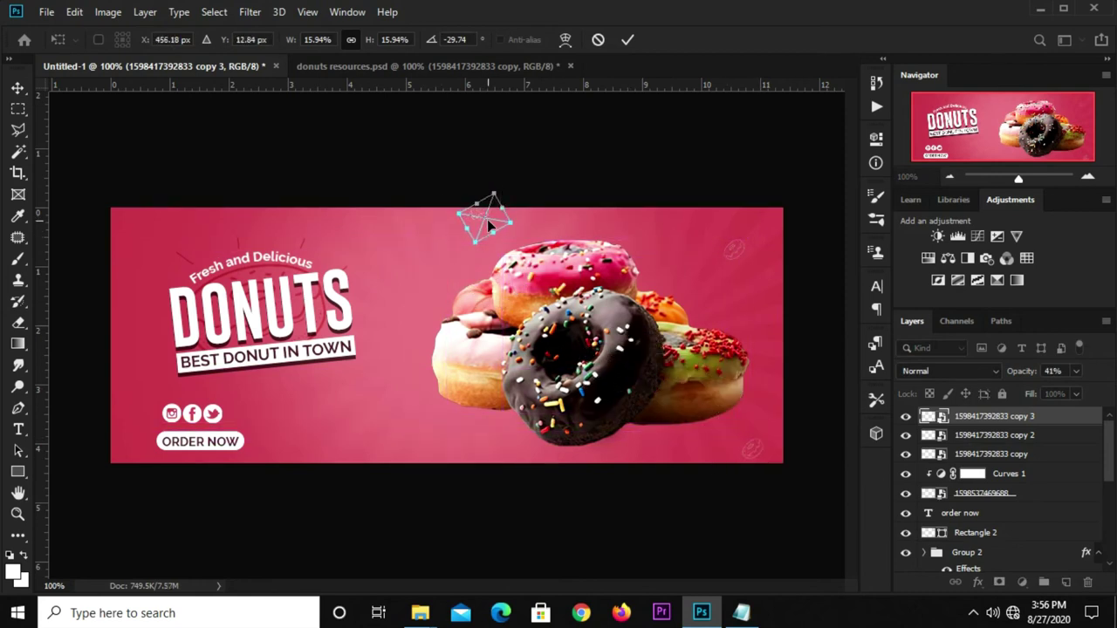
key("Return")
left_click(581, 154)
left_click(303, 68)
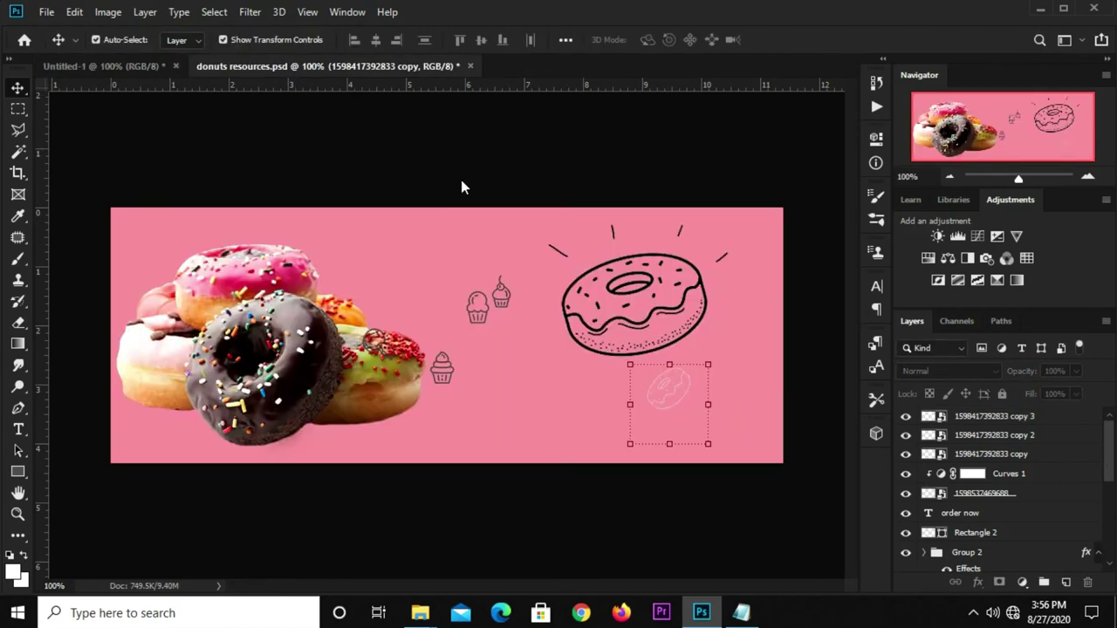
left_click(482, 314)
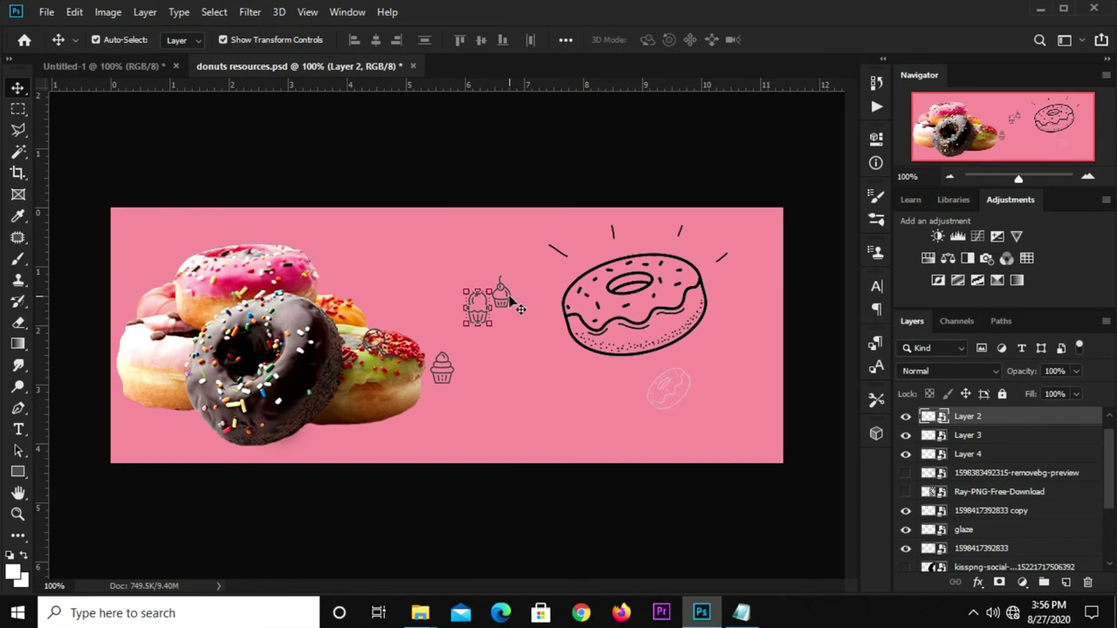
left_click(988, 457, "shift")
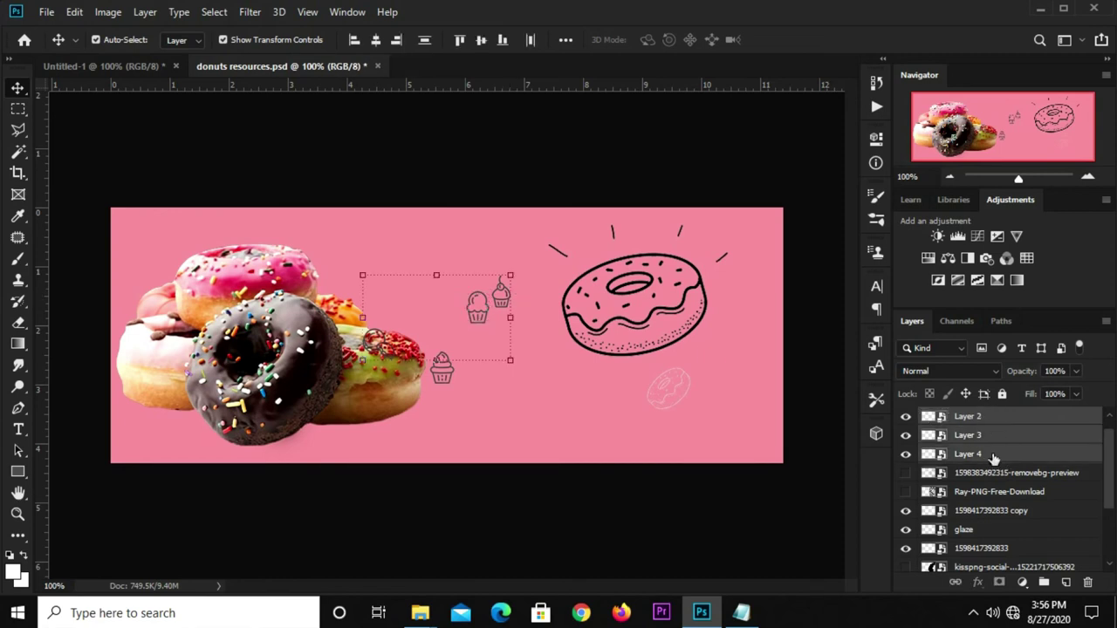
scroll(995, 443, "up", 1)
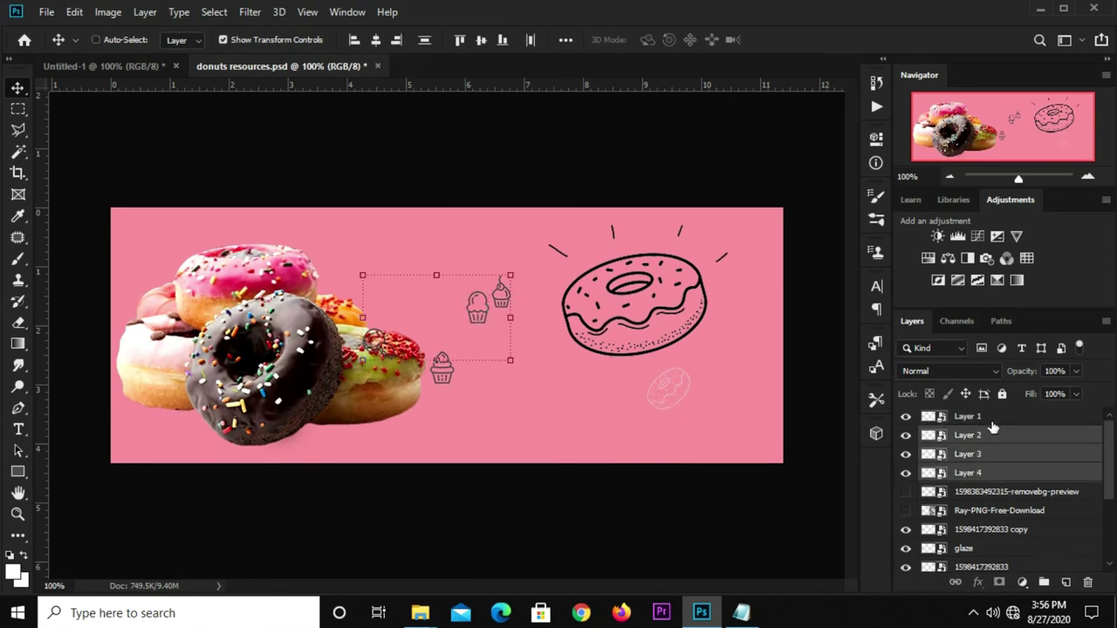
left_click(990, 418, "shift")
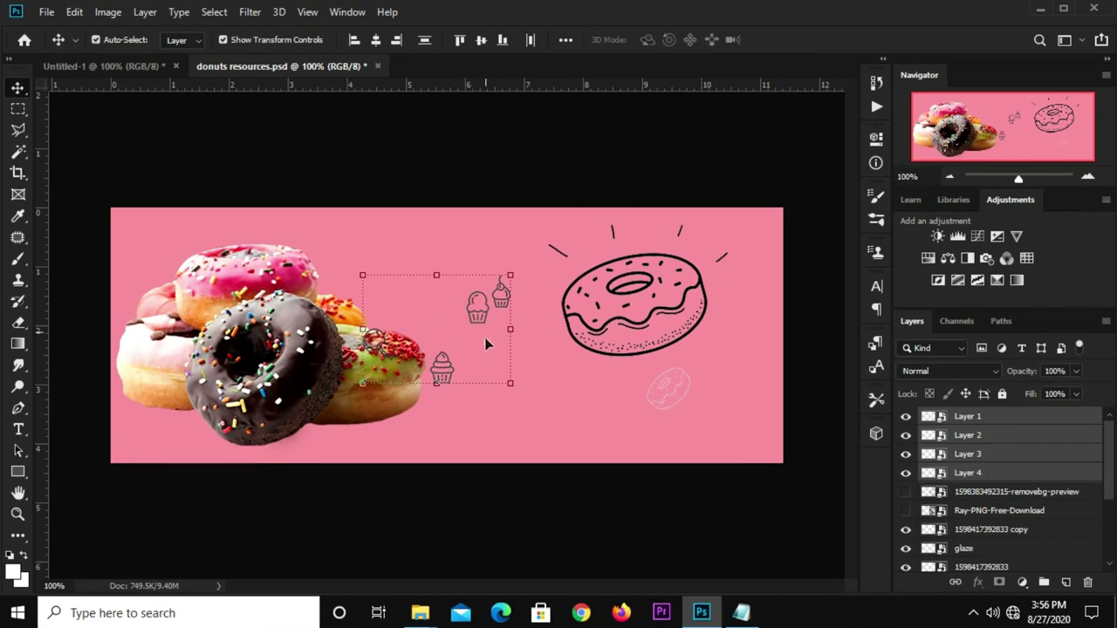
left_click_drag(461, 351, 178, 144)
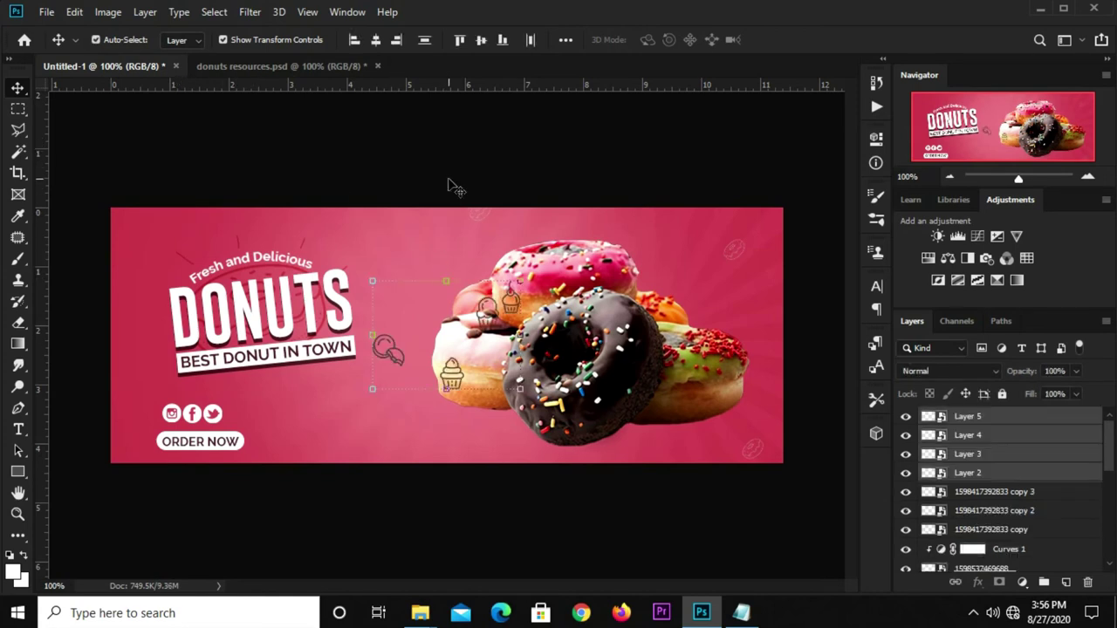
left_click(515, 302)
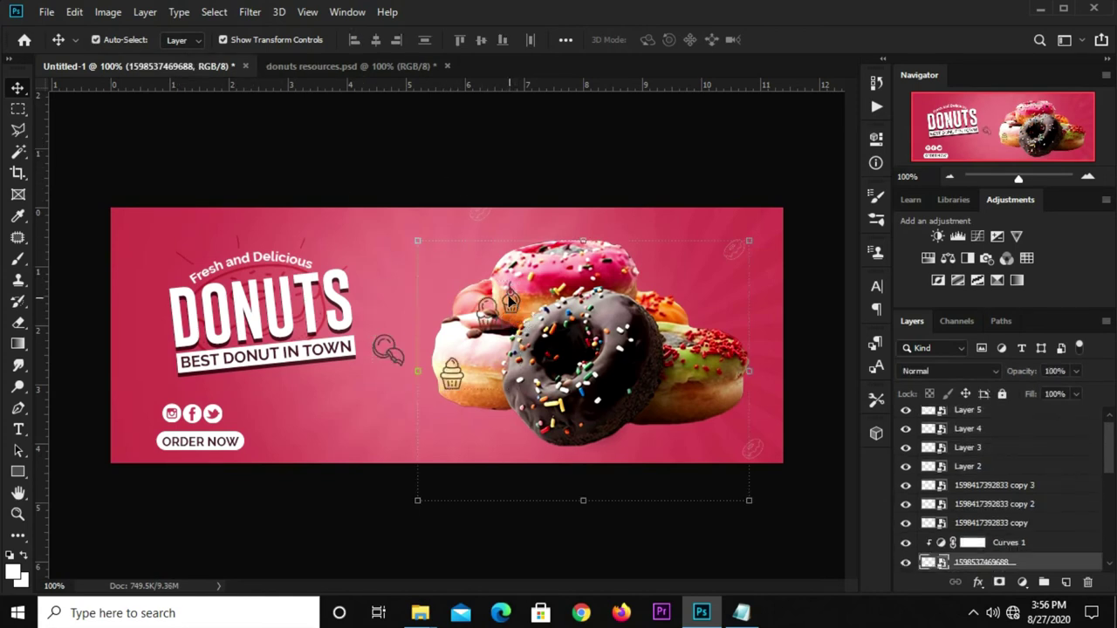
left_click(513, 298)
left_click(519, 287)
right_click(511, 299)
key("Escape")
scroll(899, 445, "up", 1)
- Enable a white Color Overlay in Layer 2's Blending Options and open its colour picker
left_click(976, 473)
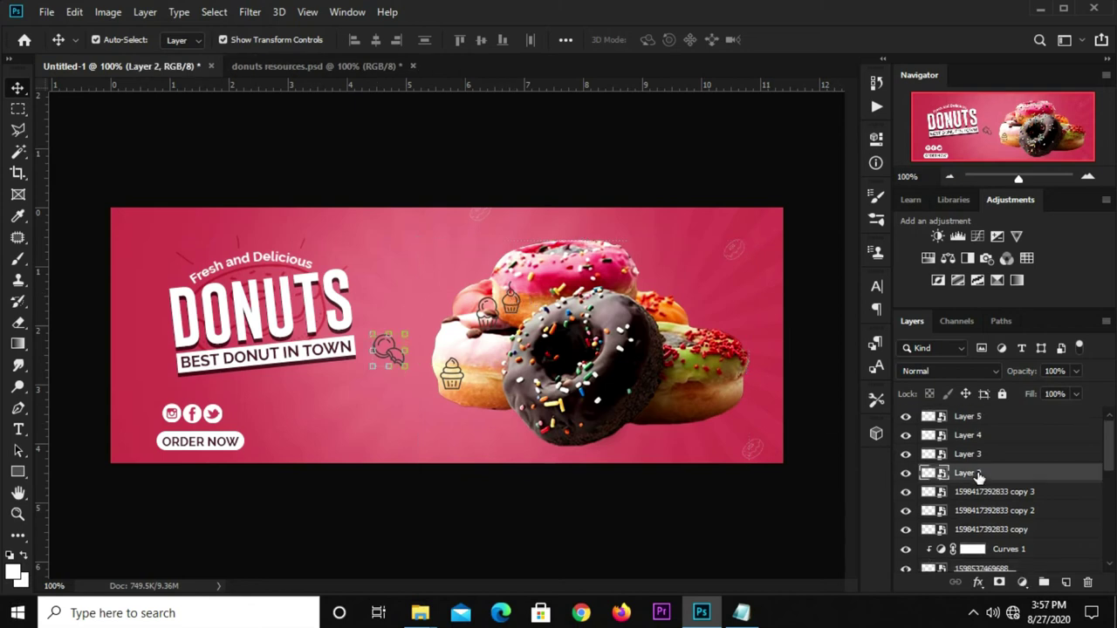
right_click(977, 475)
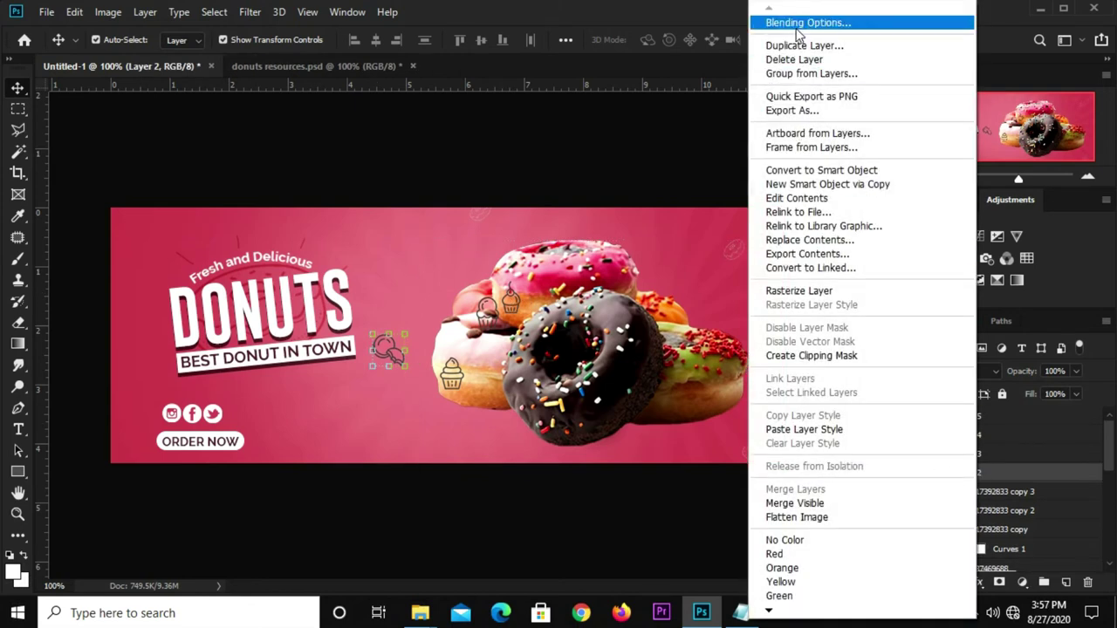
left_click(789, 21)
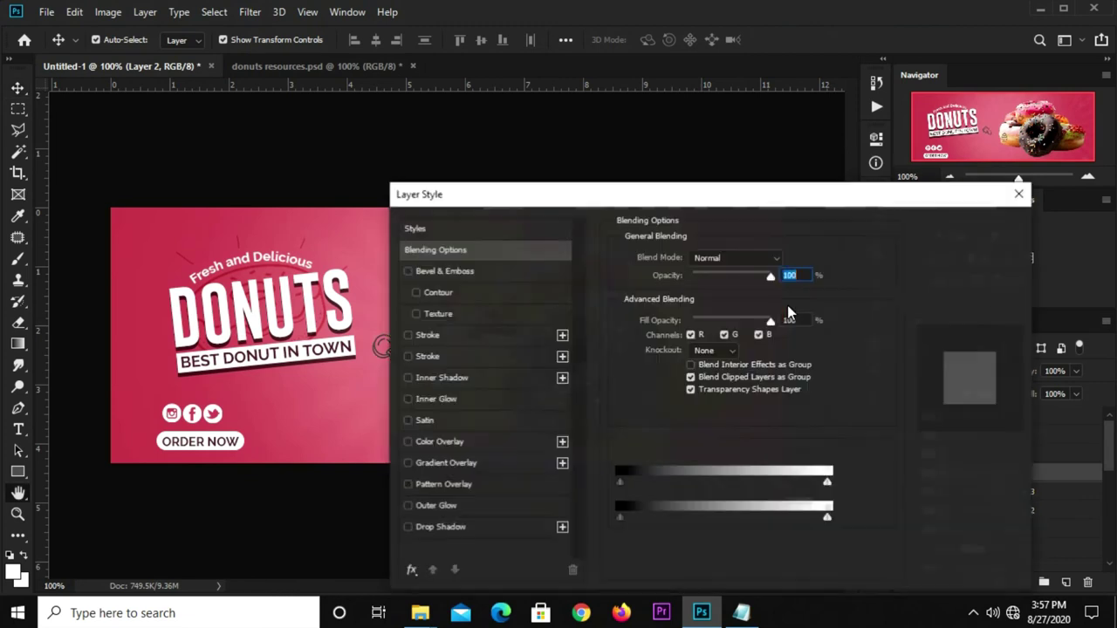
left_click(441, 445)
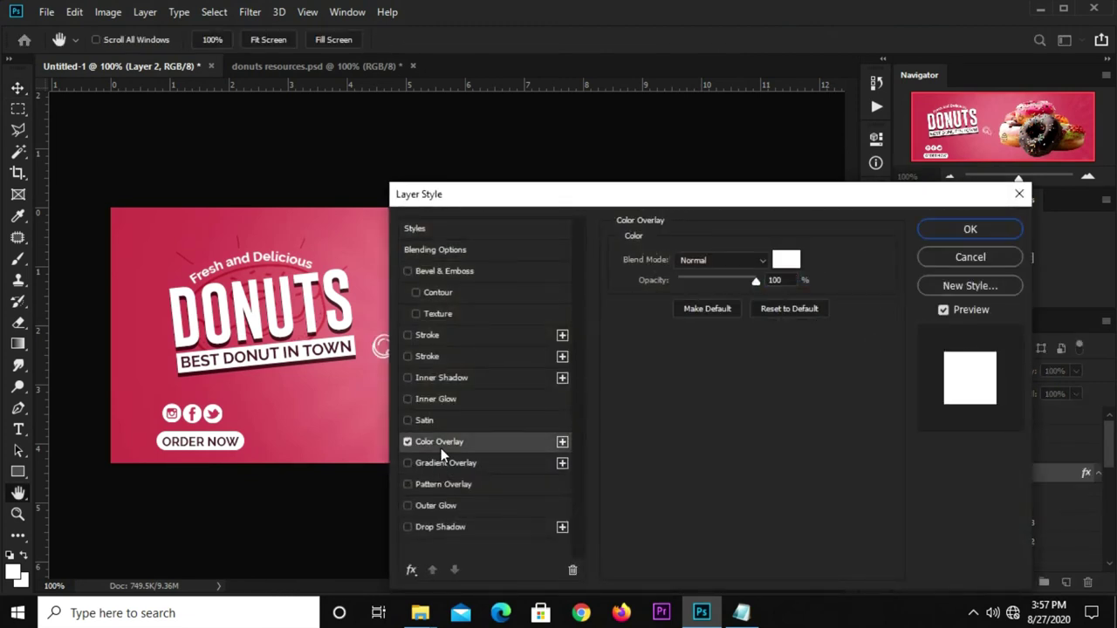
left_click(783, 260)
- Confirm the white overlay on Layer 2 and copy its layer style
left_click(970, 278)
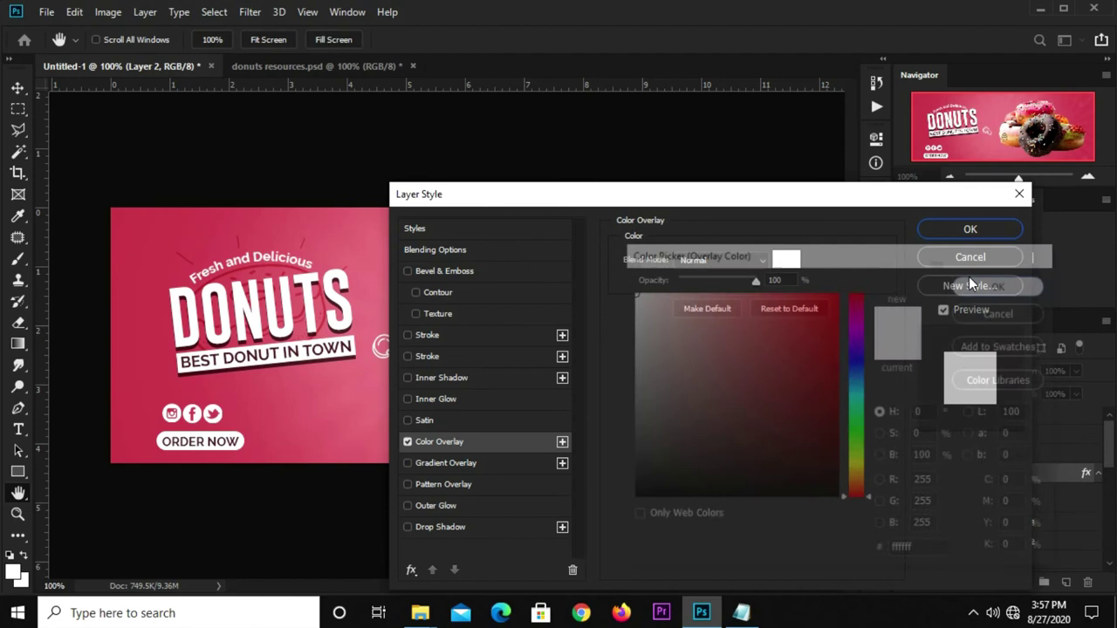
left_click(939, 234)
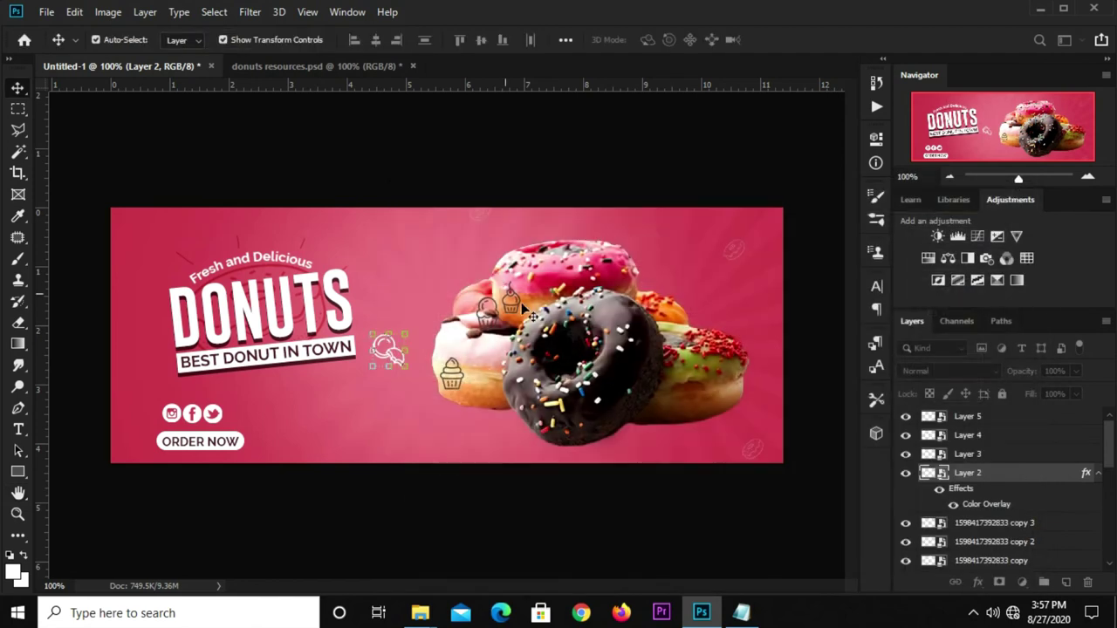
right_click(971, 475)
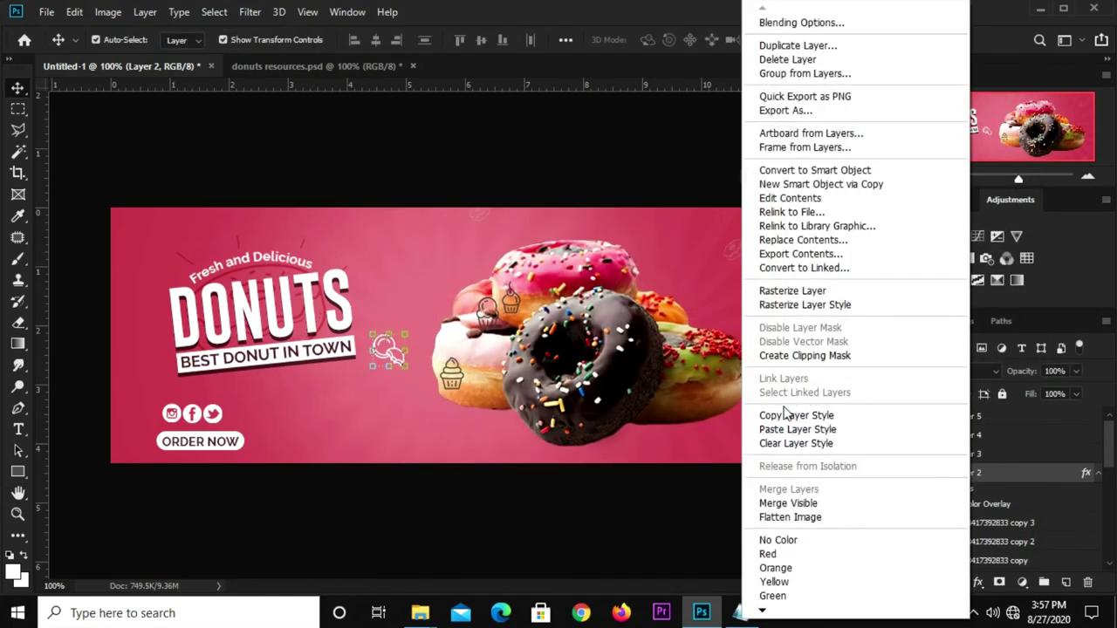
left_click(785, 411)
- Paste the white overlay style onto cupcake Layers 3, 4 and 5
left_click(966, 455)
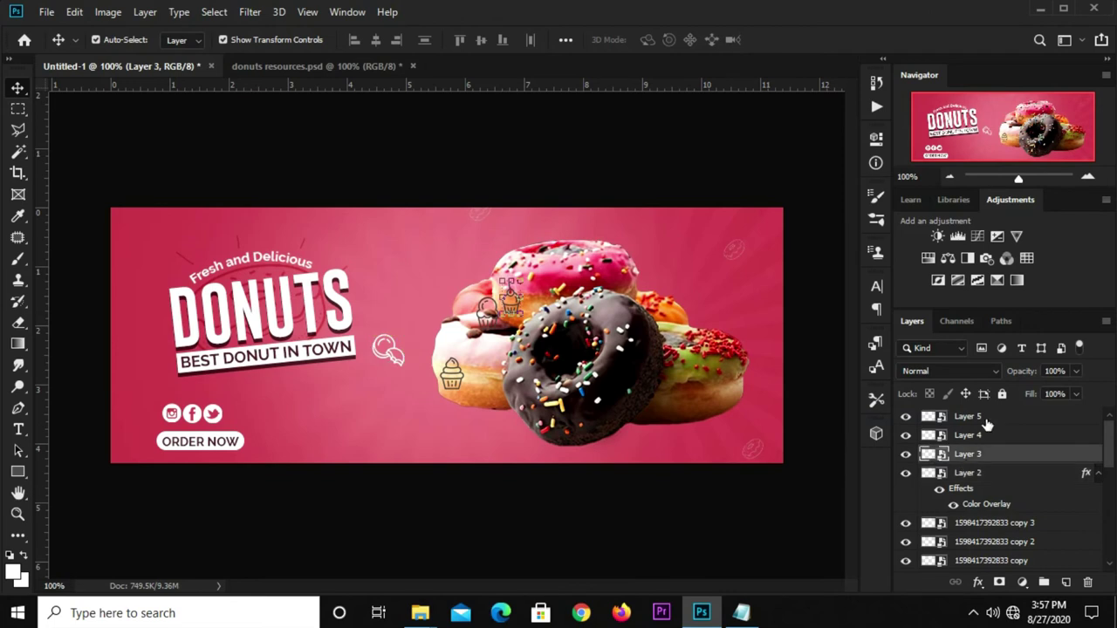
left_click(986, 423, "shift")
right_click(989, 436)
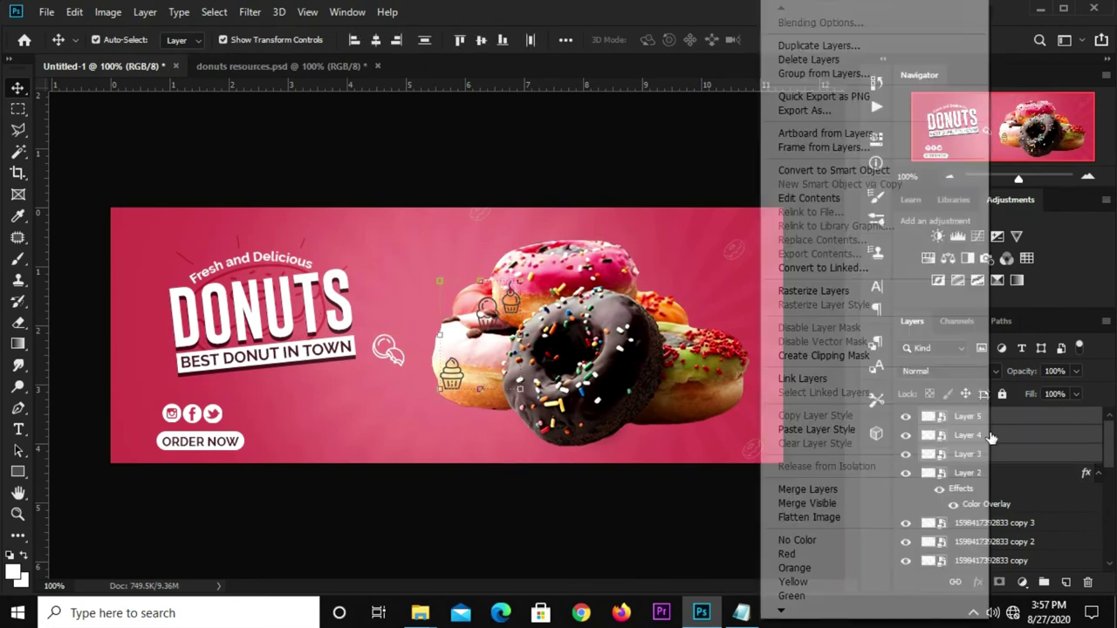
left_click(822, 433)
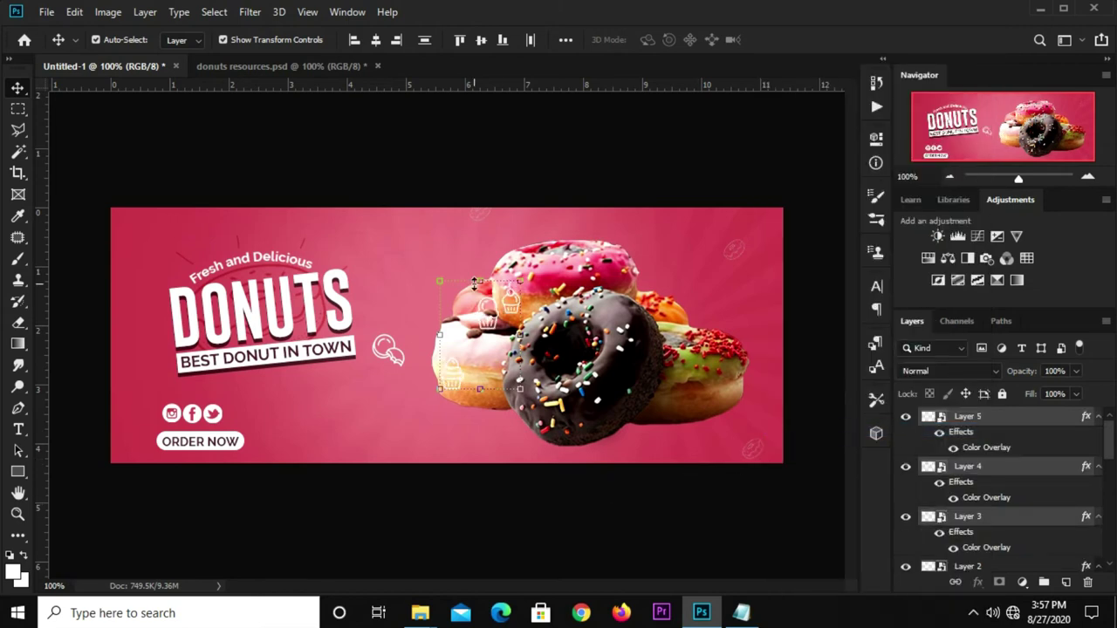
key("ctrl+t")
- Move the cupcake icons to the top right, then shrink and tilt Layer 5's cupcake
mouse_move(474, 288)
left_mouse_down()
mouse_move(700, 274)
mouse_move(703, 262)
left_mouse_up()
left_click(788, 40)
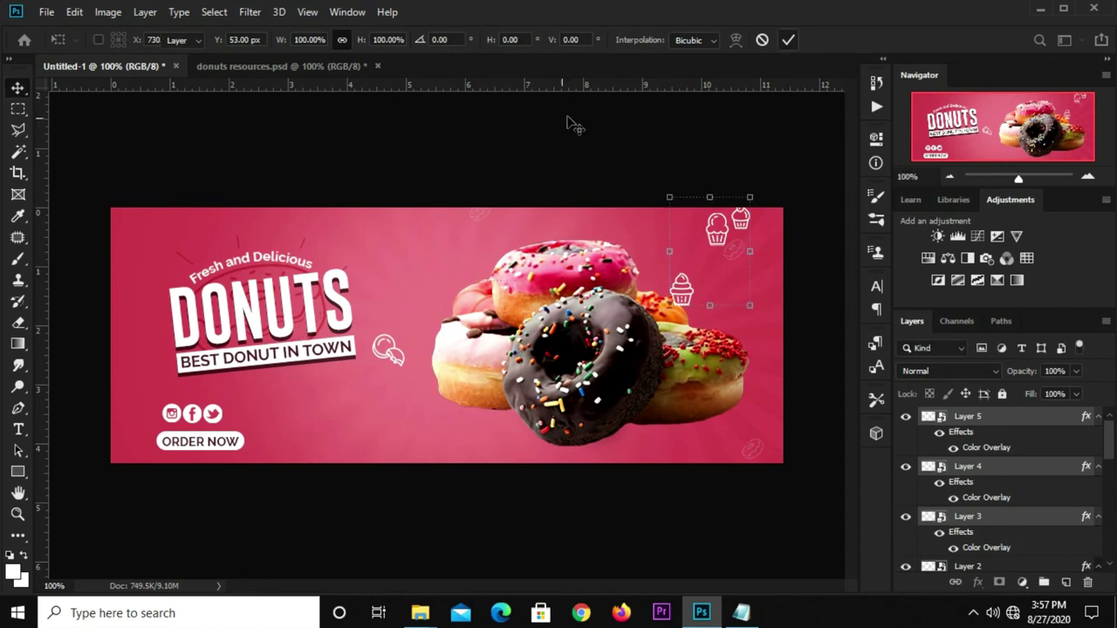
left_click(587, 145)
left_click(680, 288)
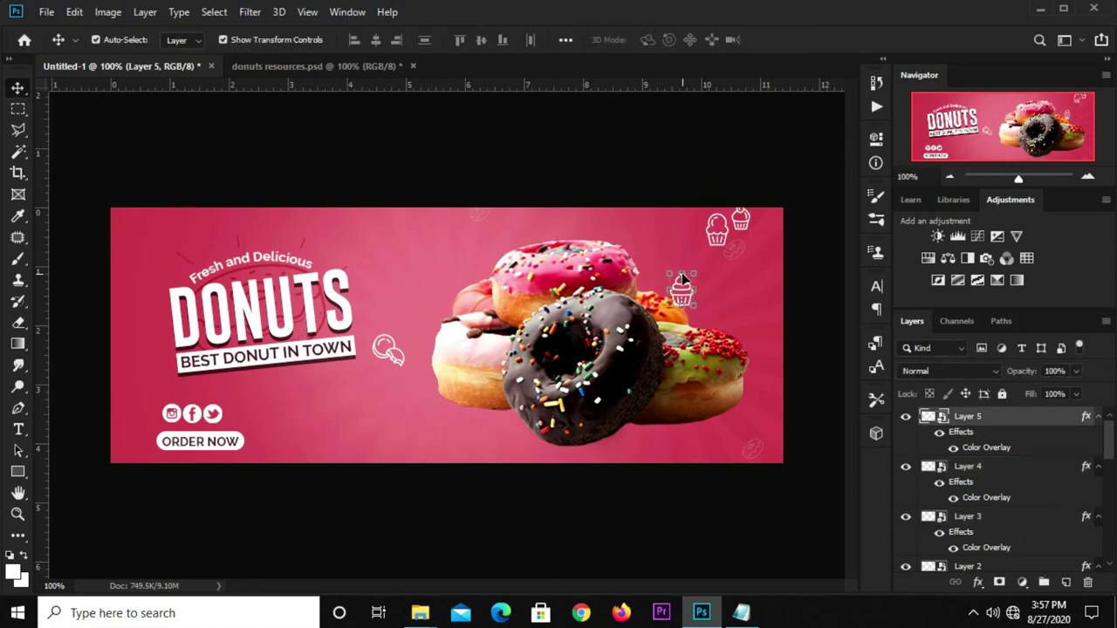
key("ctrl+t")
left_click_drag(687, 268, 701, 294)
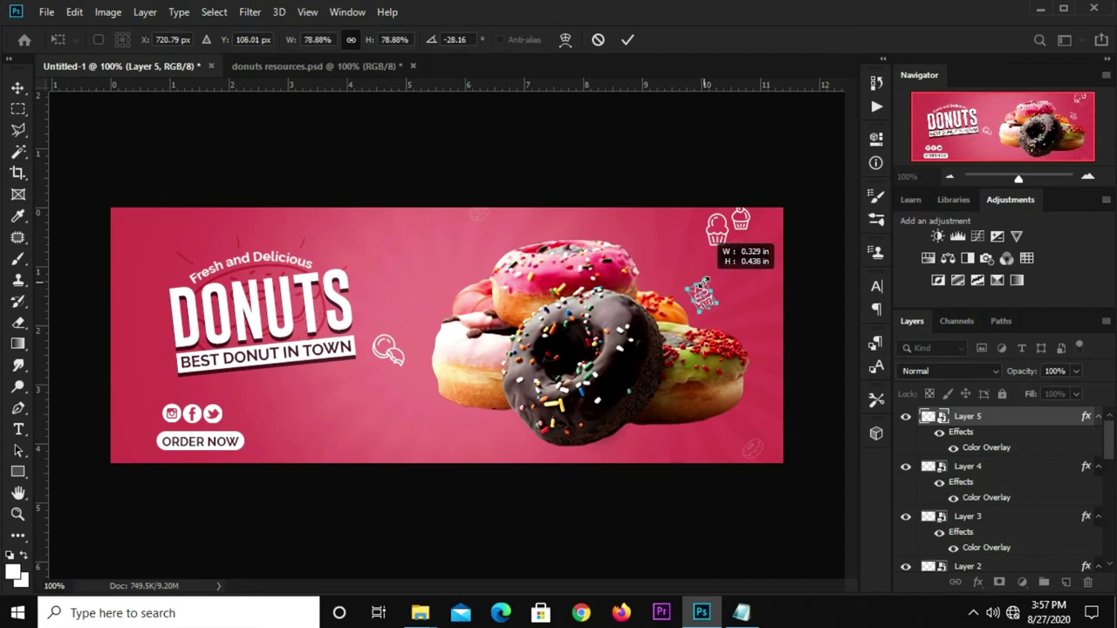
key("Return")
- Rotate Layer 4's cupcake onto the right edge and shrink another cupcake near the bottom
left_click(713, 237)
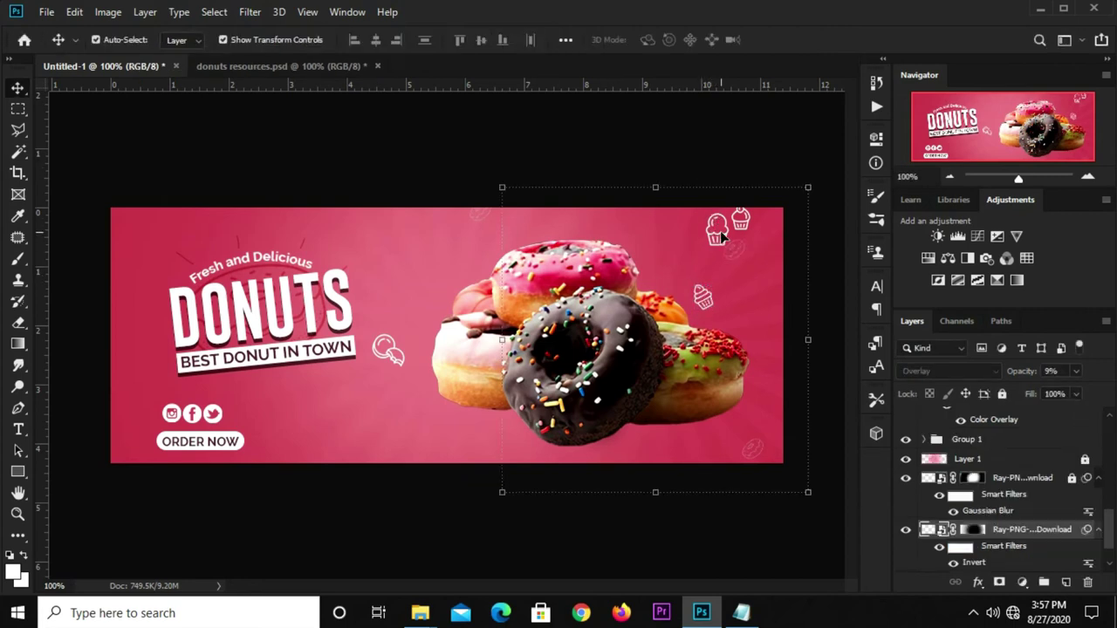
left_click(725, 225)
key("ctrl+t")
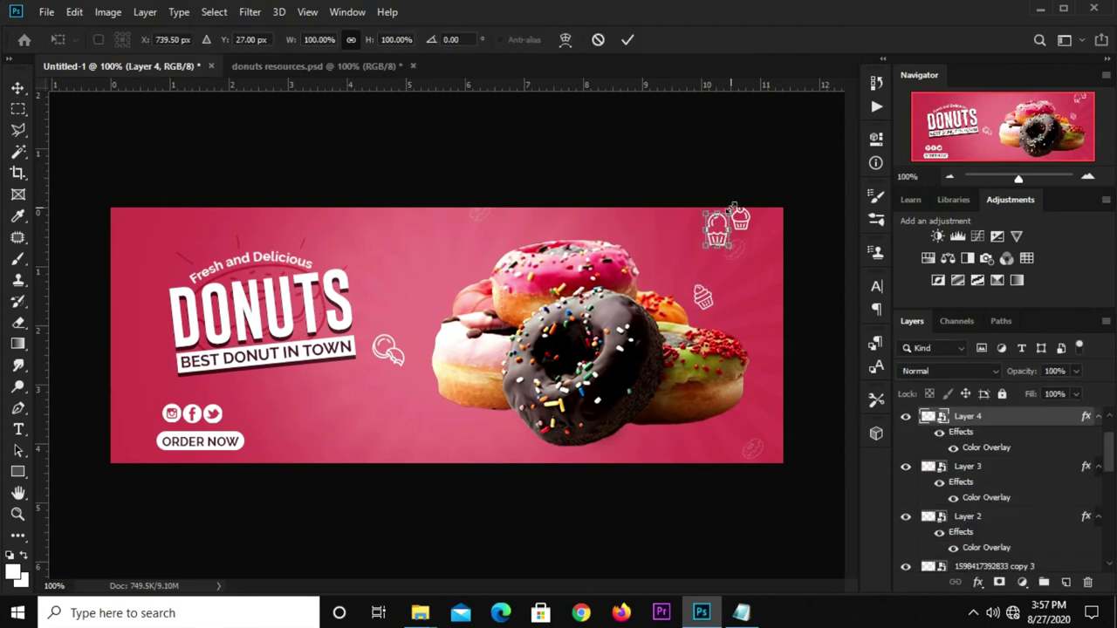
mouse_move(727, 215)
left_mouse_down()
mouse_move(765, 339)
mouse_move(770, 314)
mouse_move(800, 347)
left_mouse_up()
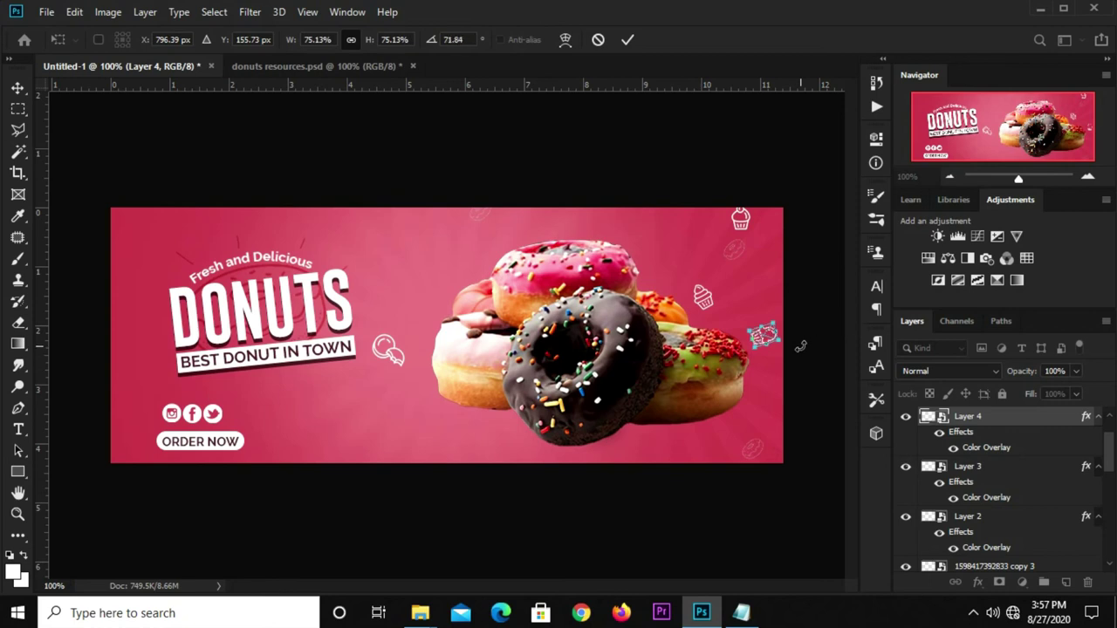
key("Return")
left_click(740, 218)
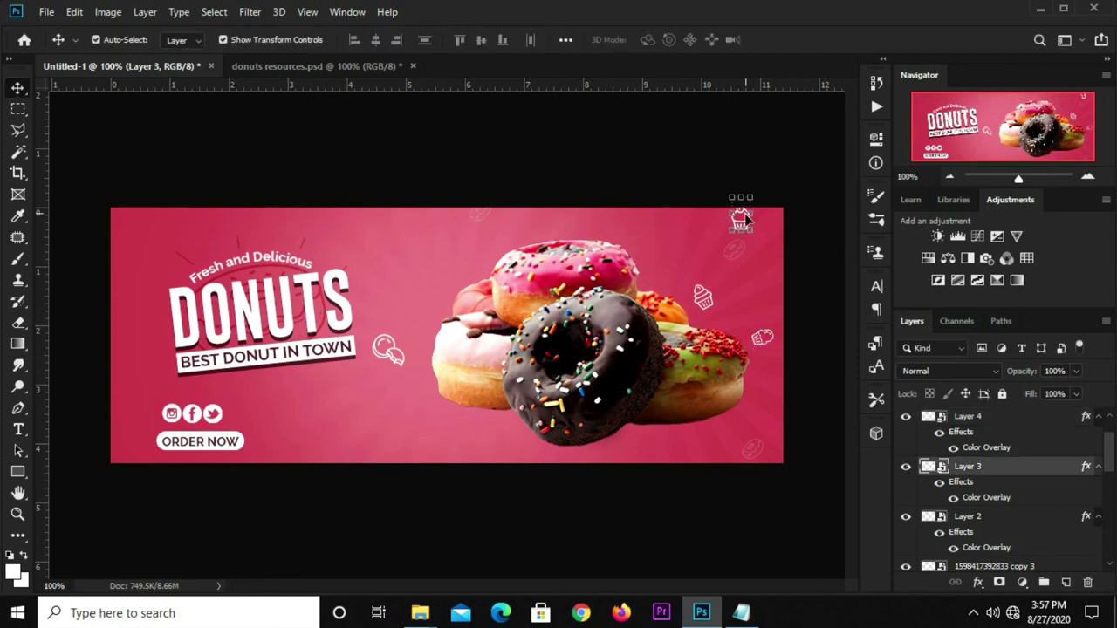
key("ctrl+t")
mouse_move(741, 191)
left_mouse_down()
mouse_move(746, 225)
mouse_move(427, 446)
left_mouse_up()
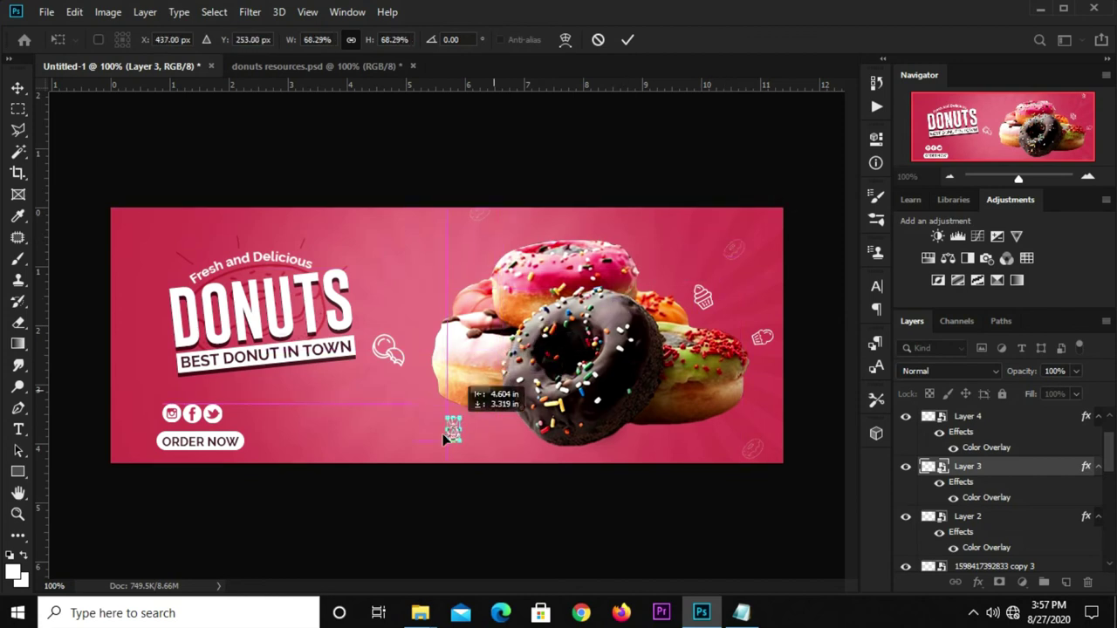
key("Return")
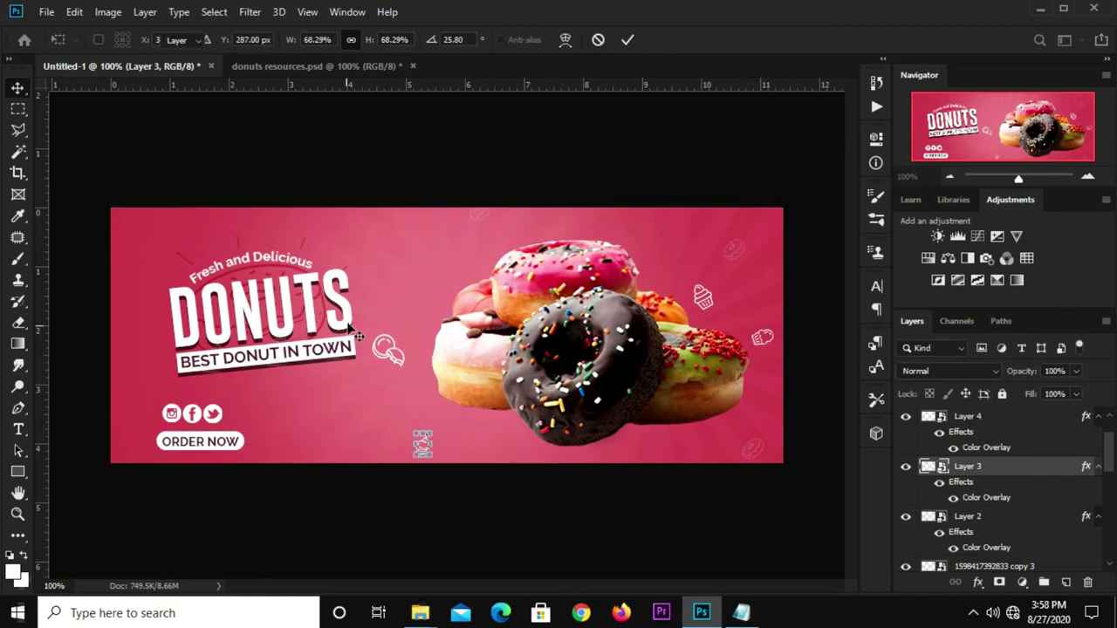
- Shrink the donut icon at the top and place a duplicate to its right
left_click(392, 366)
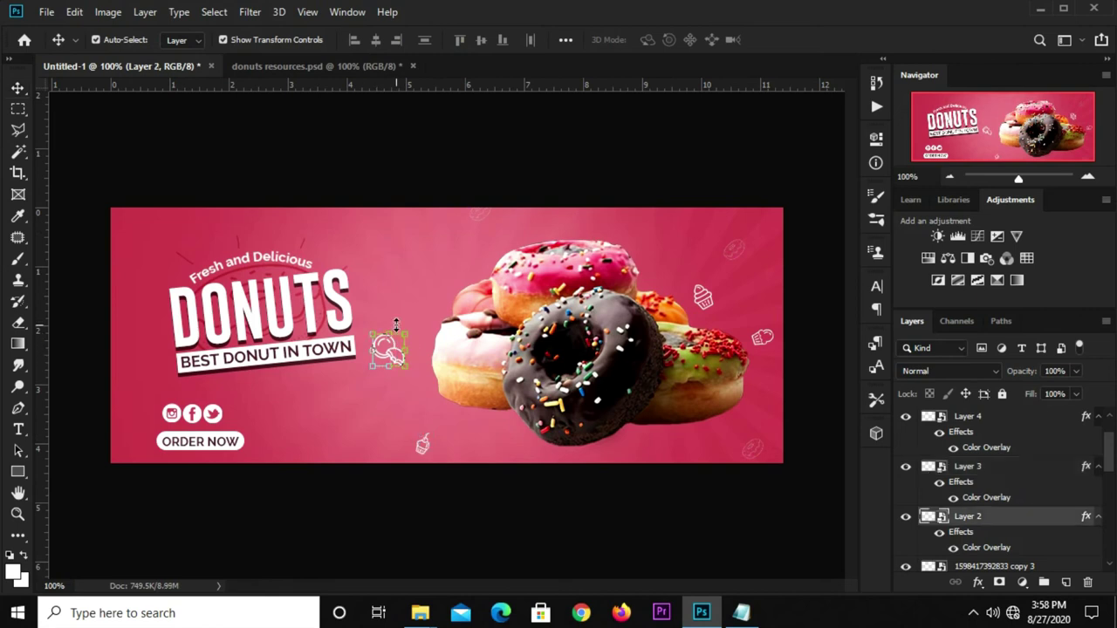
key("ctrl+t")
mouse_move(407, 332)
left_mouse_down()
mouse_move(397, 343)
mouse_move(485, 254)
left_mouse_up()
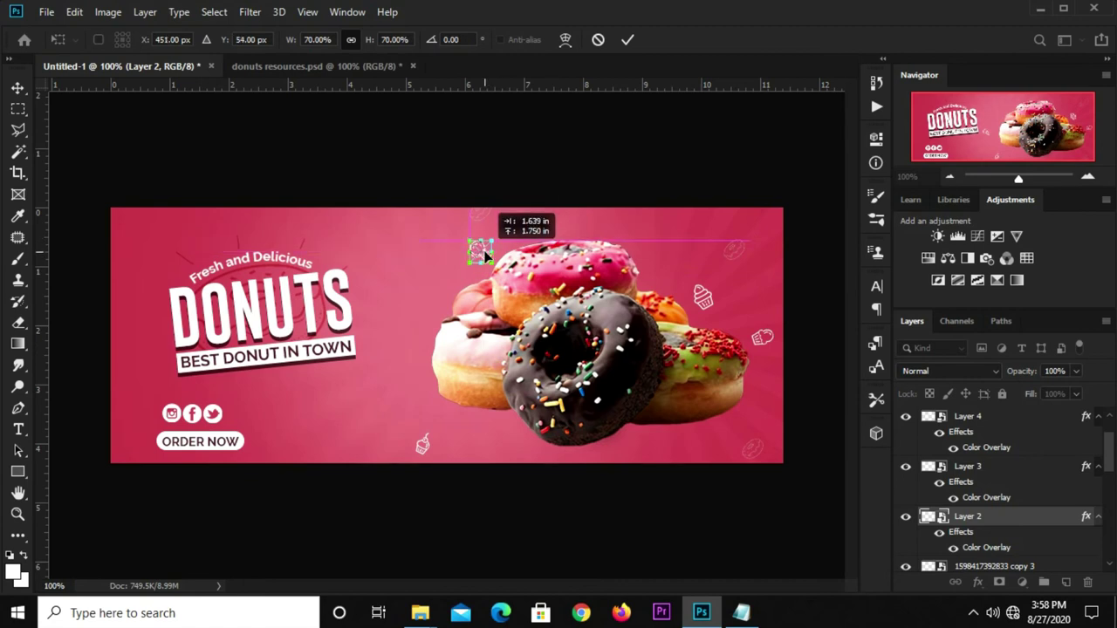
key("Return")
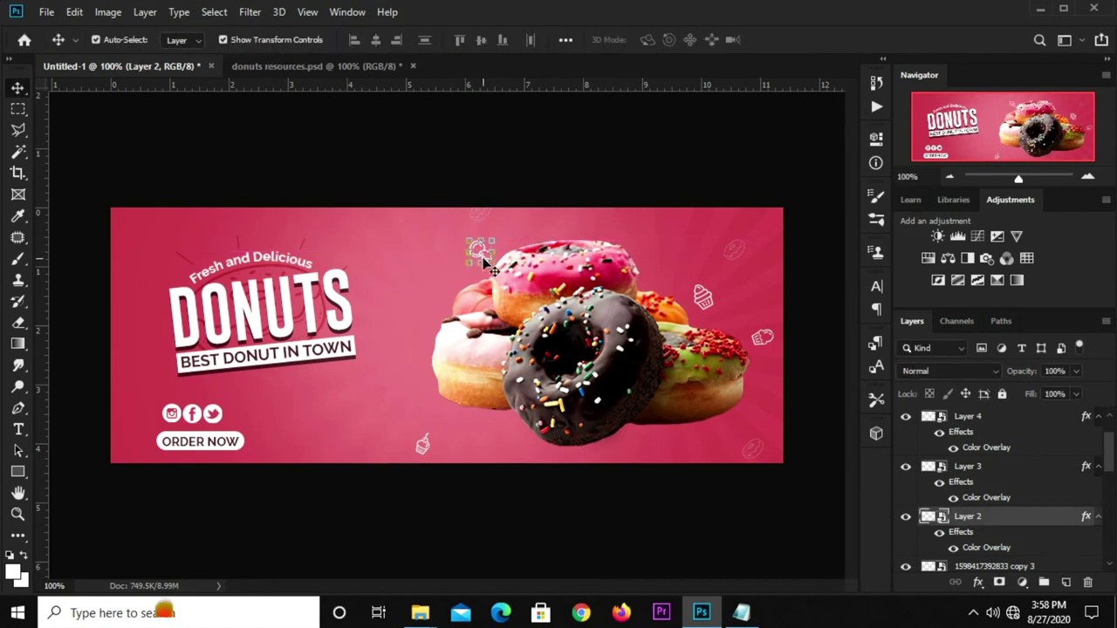
key("ctrl+j")
key("ctrl+t")
left_click_drag(483, 255, 660, 256)
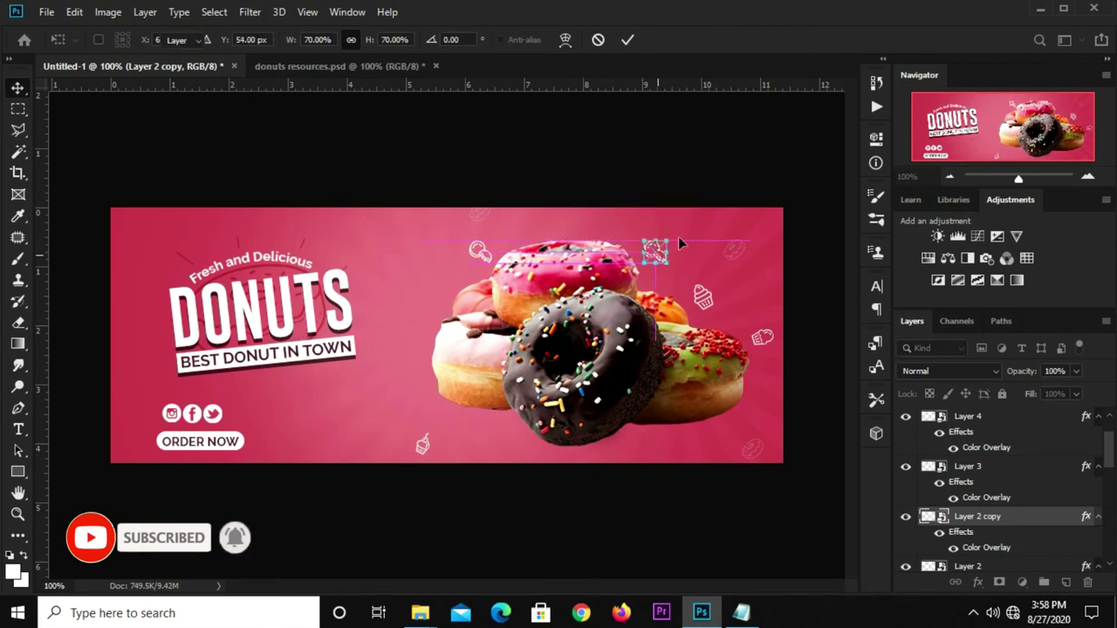
key("Return")
- Group all the doodle icon layers into Group 3
scroll(996, 494, "down", 2)
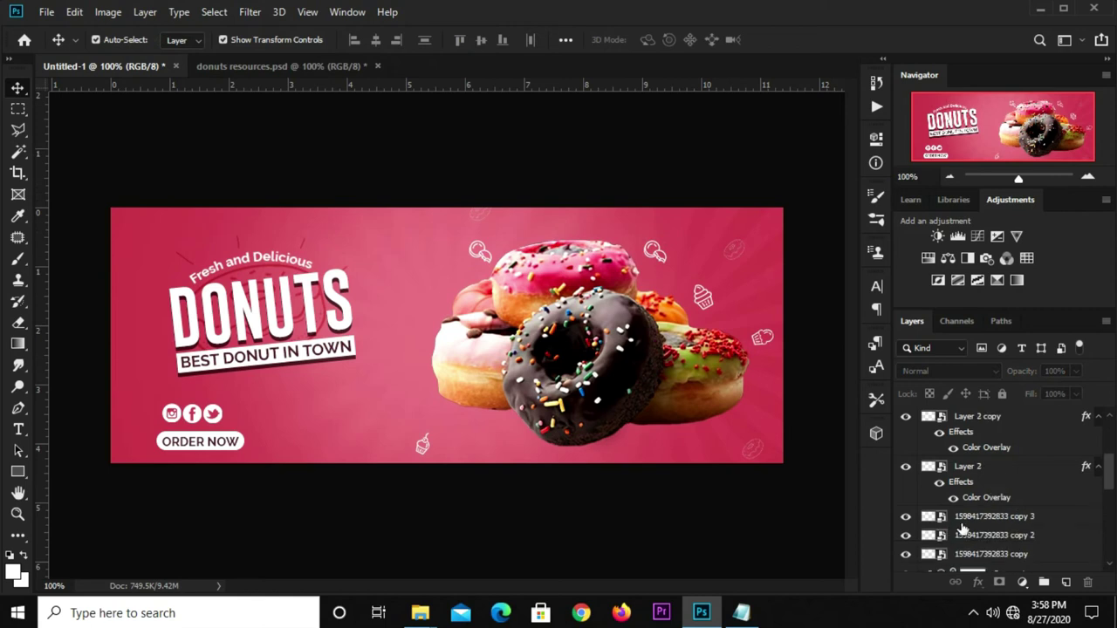
left_click(984, 476)
scroll(978, 474, "up", 3)
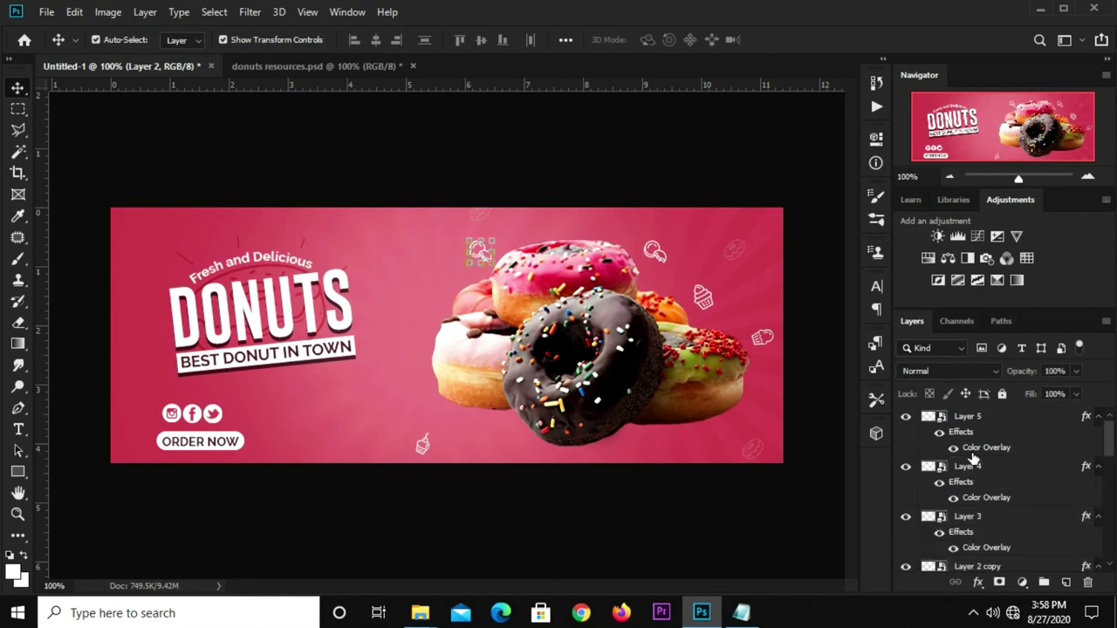
left_click(981, 422, "shift")
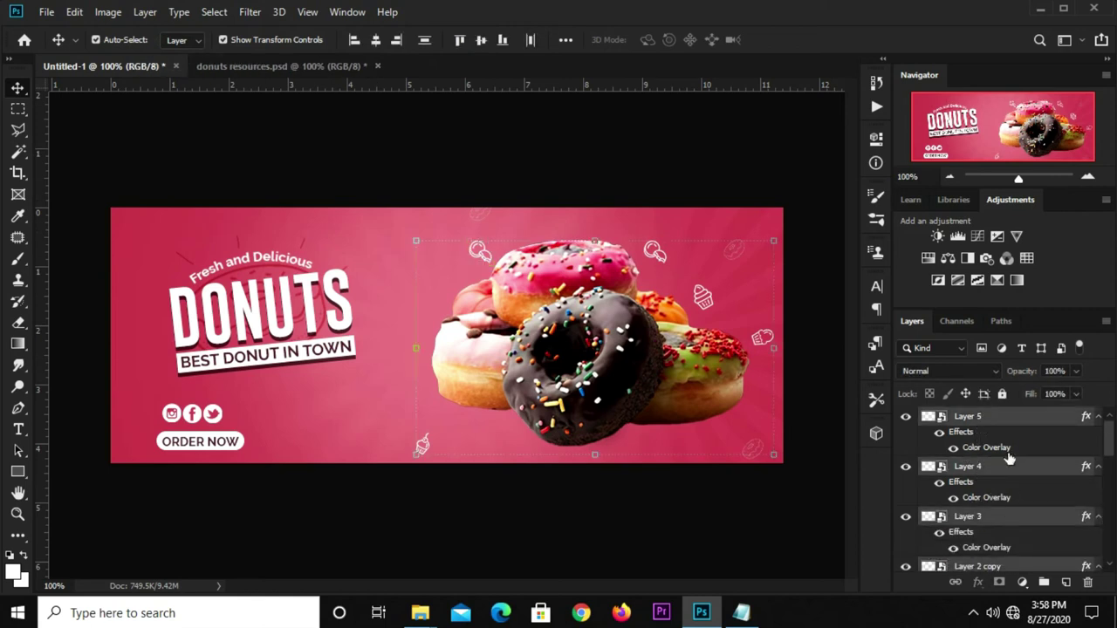
key("ctrl+g")
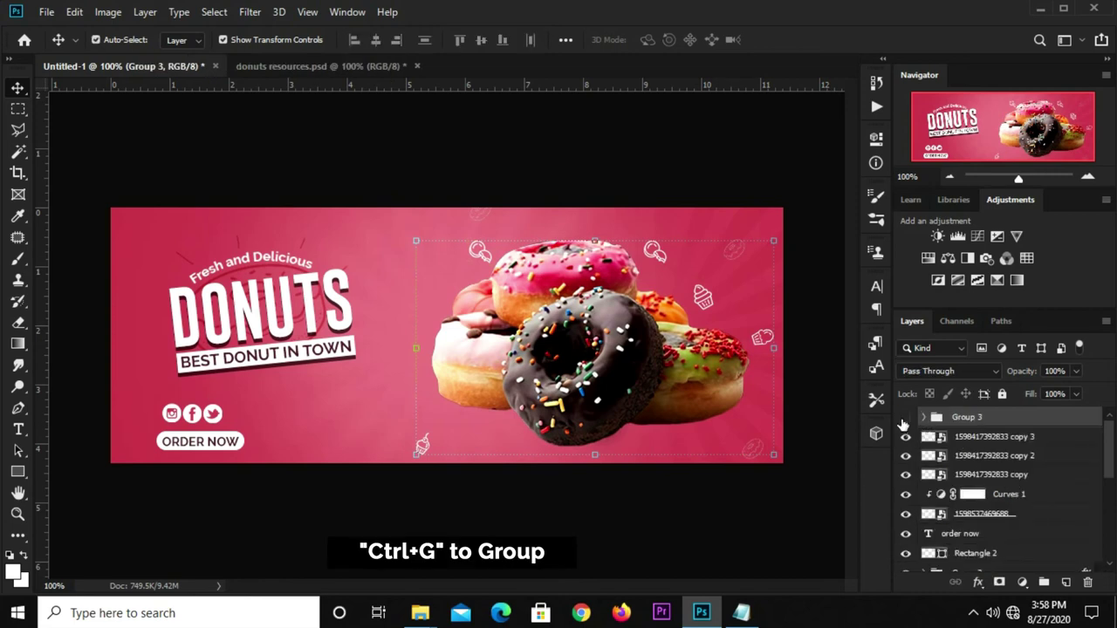
- Set Group 3's opacity to 45% and deselect the group
left_click(1075, 371)
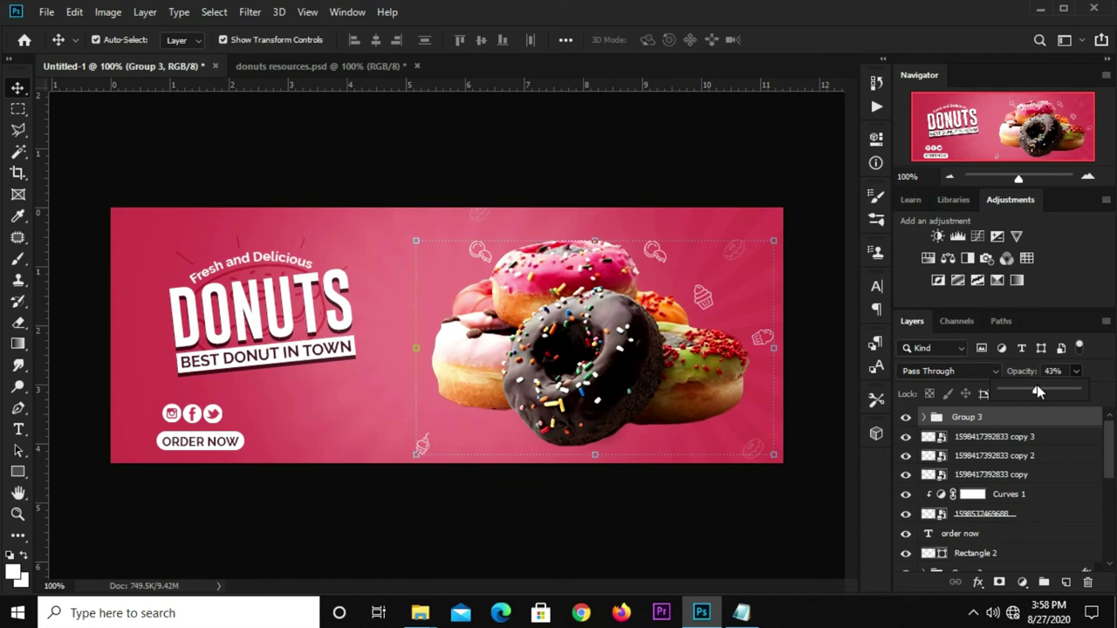
left_click_drag(1026, 390, 1035, 391)
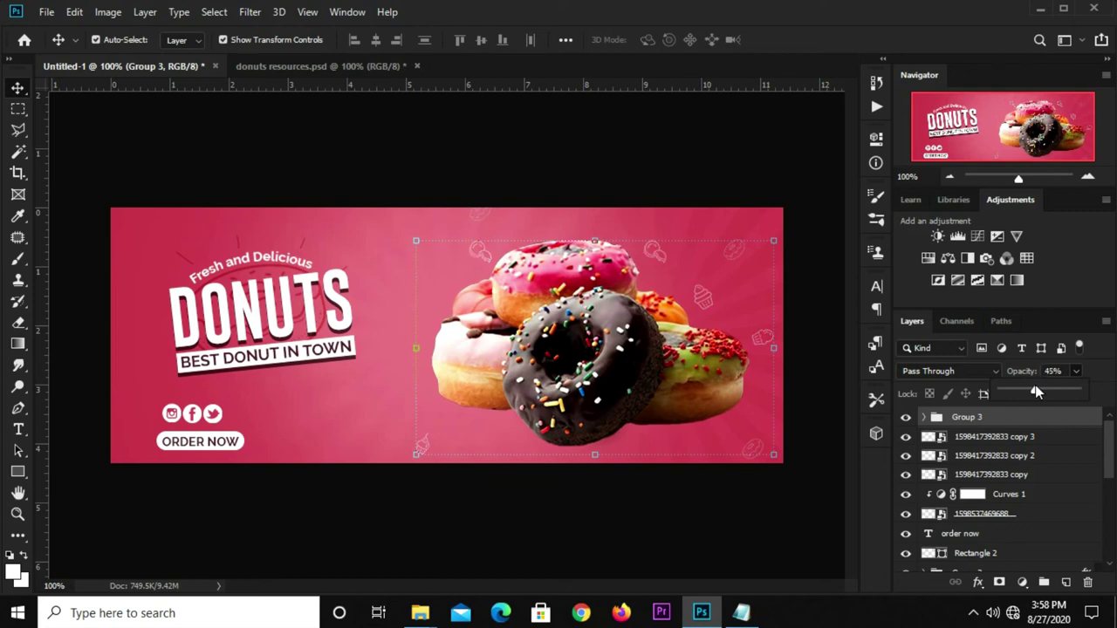
left_click(636, 210)
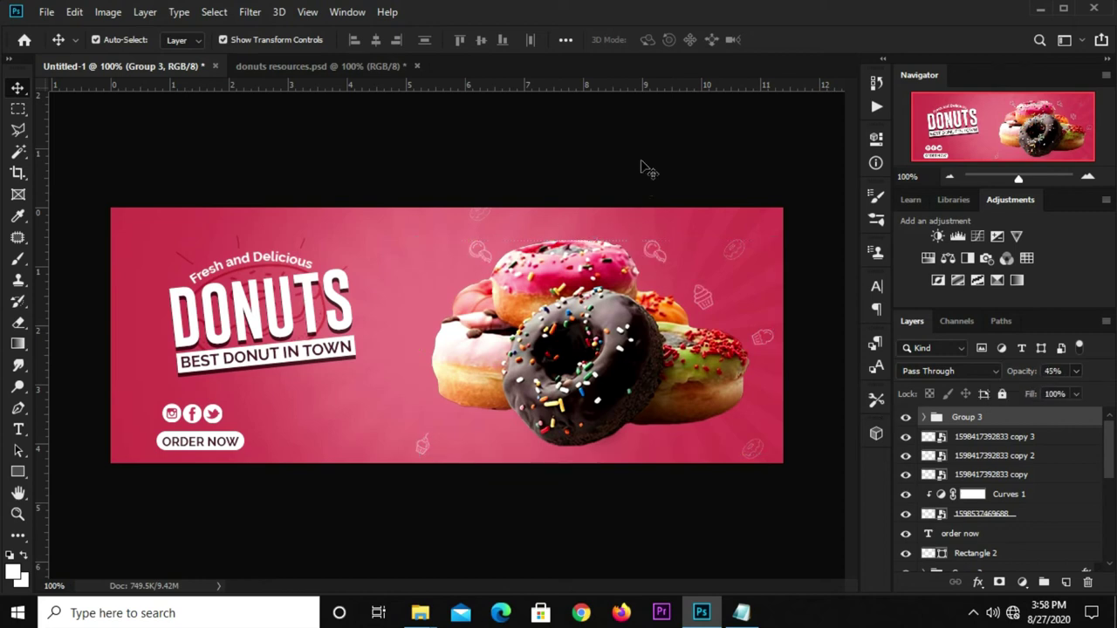
- In donuts resources.psd, hide the donut photo layer and Ctrl-select the glaze sprinkles
left_click(223, 66)
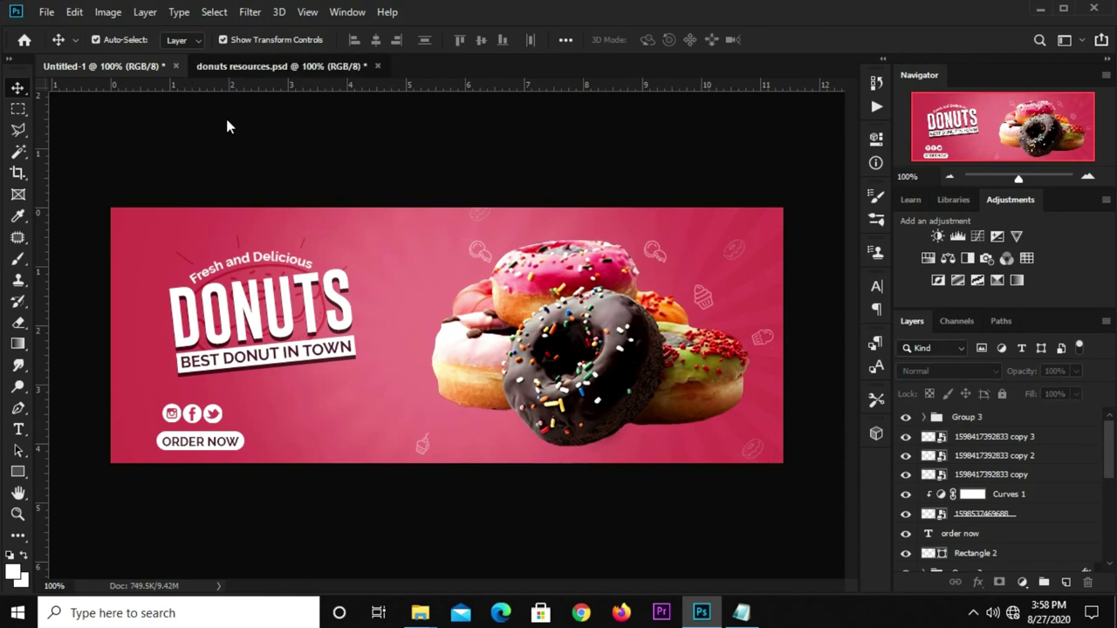
left_click(251, 343)
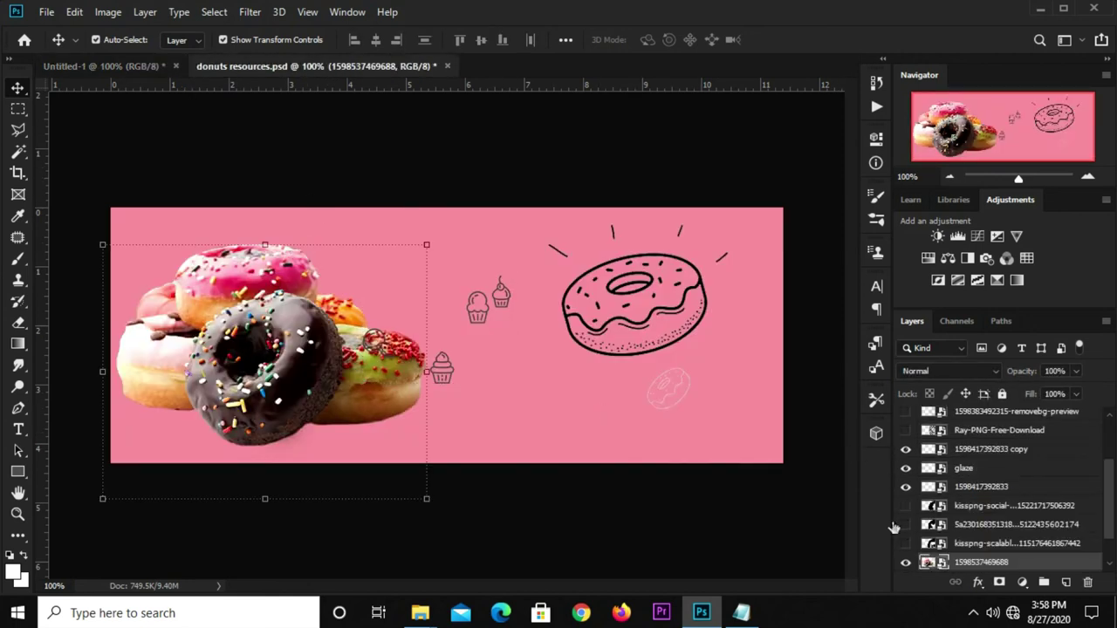
left_click(905, 567)
left_click(260, 429)
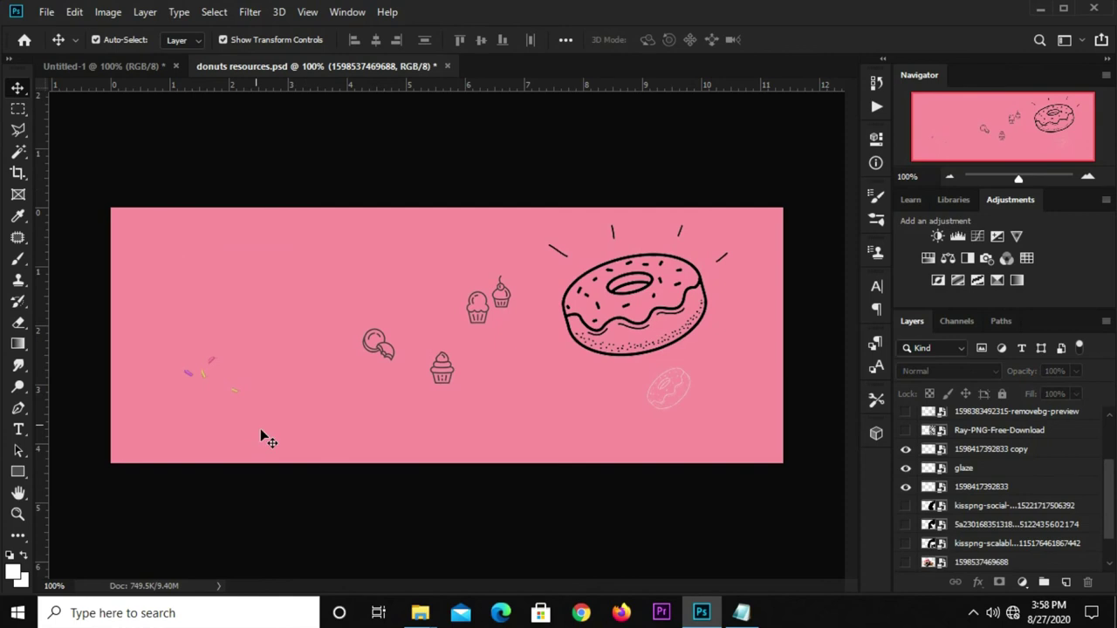
key("ctrl")
- Bring the glaze sprinkles above the top donut, layered beneath the donut photo
left_click(109, 66)
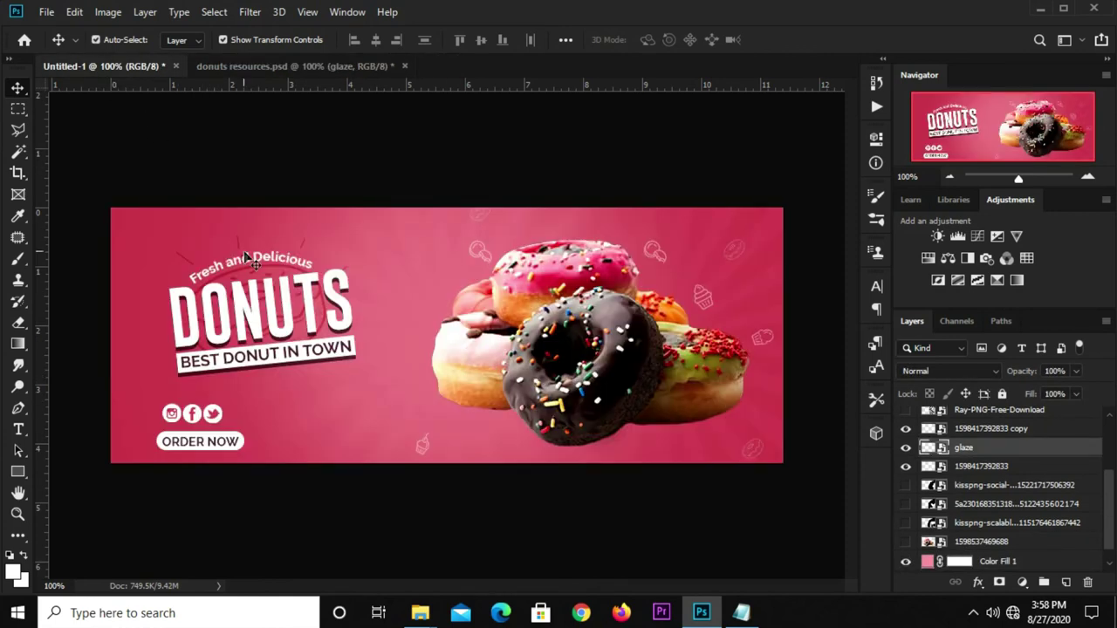
left_click_drag(243, 262, 243, 262)
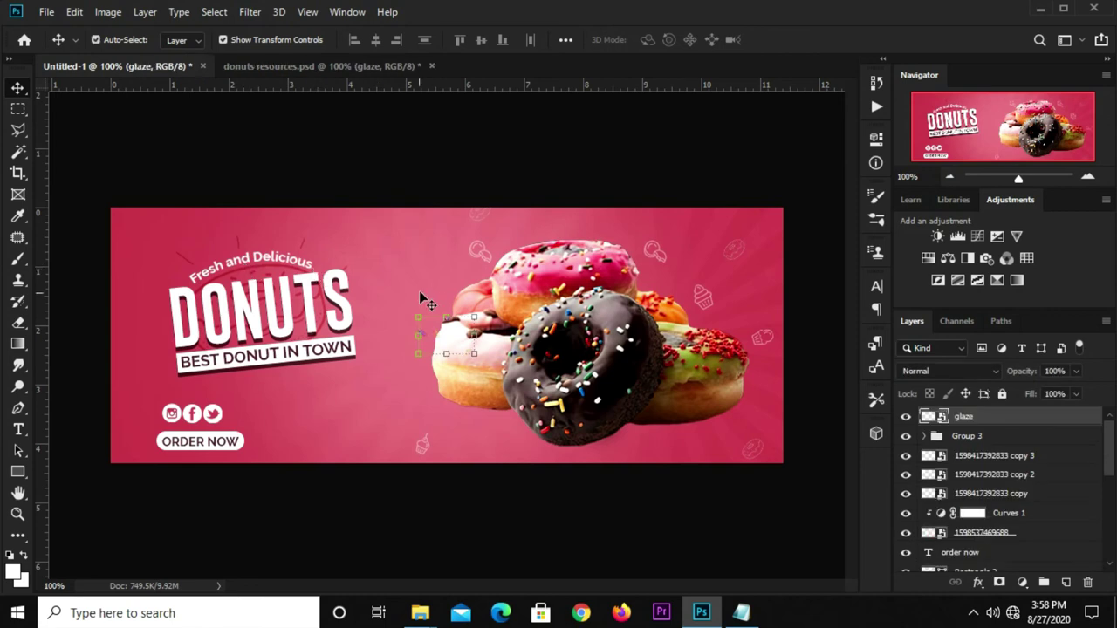
key("ctrl+t")
left_click_drag(429, 317, 566, 233)
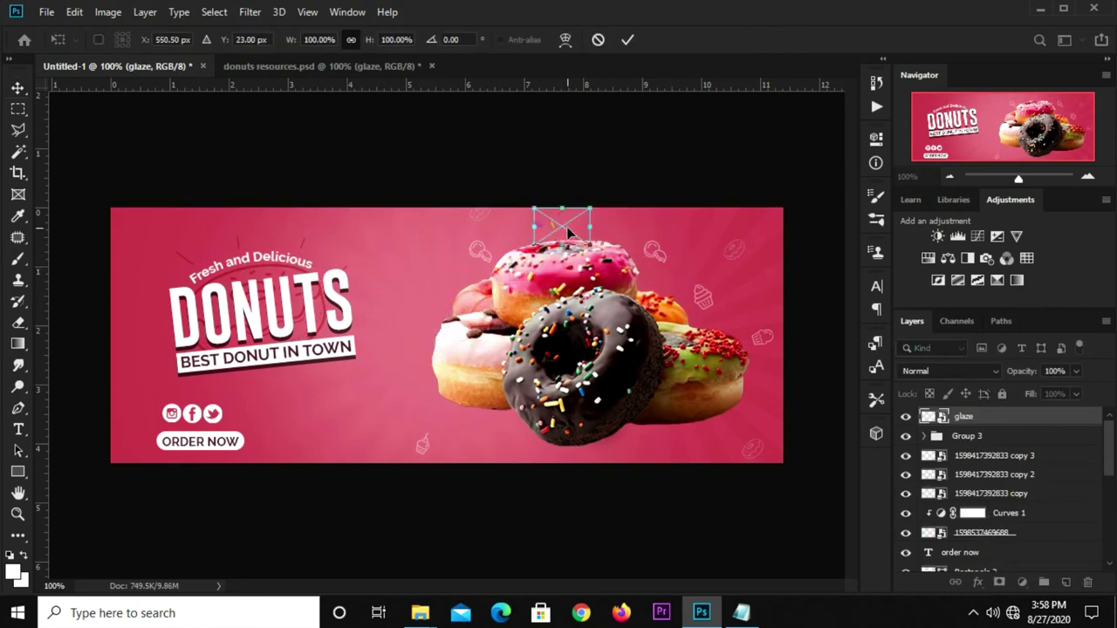
key("Return")
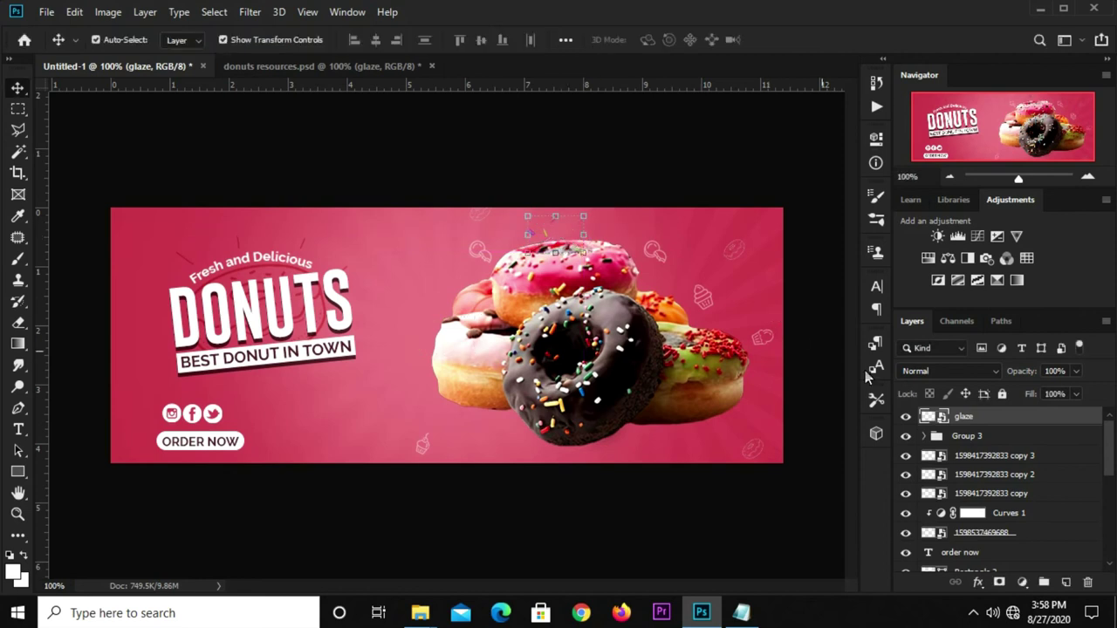
left_click_drag(1003, 418, 996, 582)
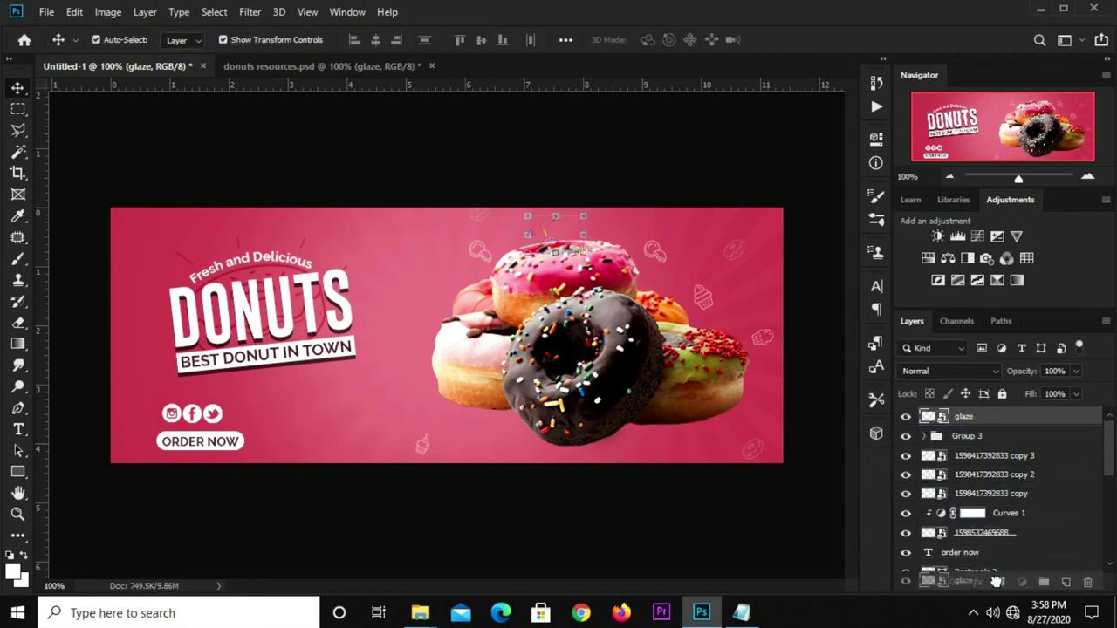
left_click_drag(996, 582, 974, 468)
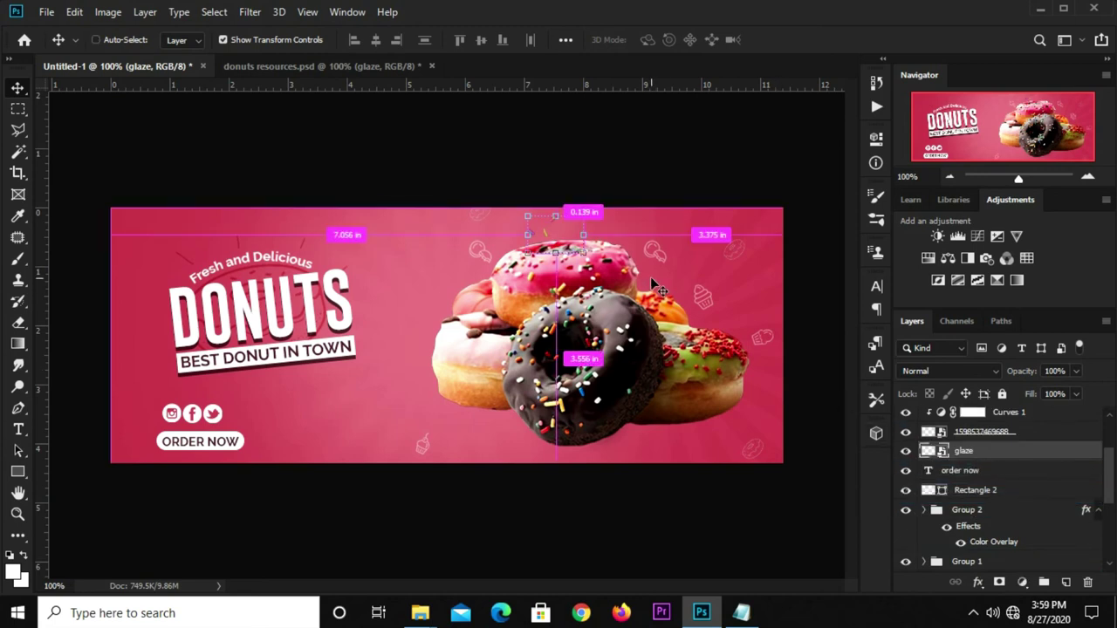
- Add a horizontally flipped glaze copy to the right of the original
key("ctrl+j")
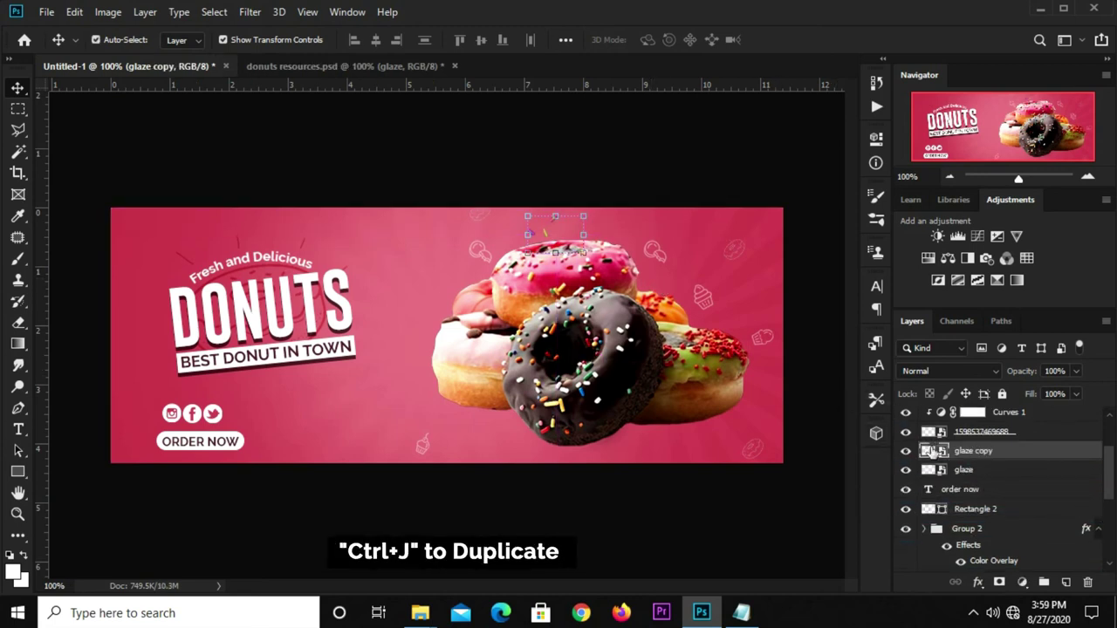
key("ctrl+t")
right_click(550, 232)
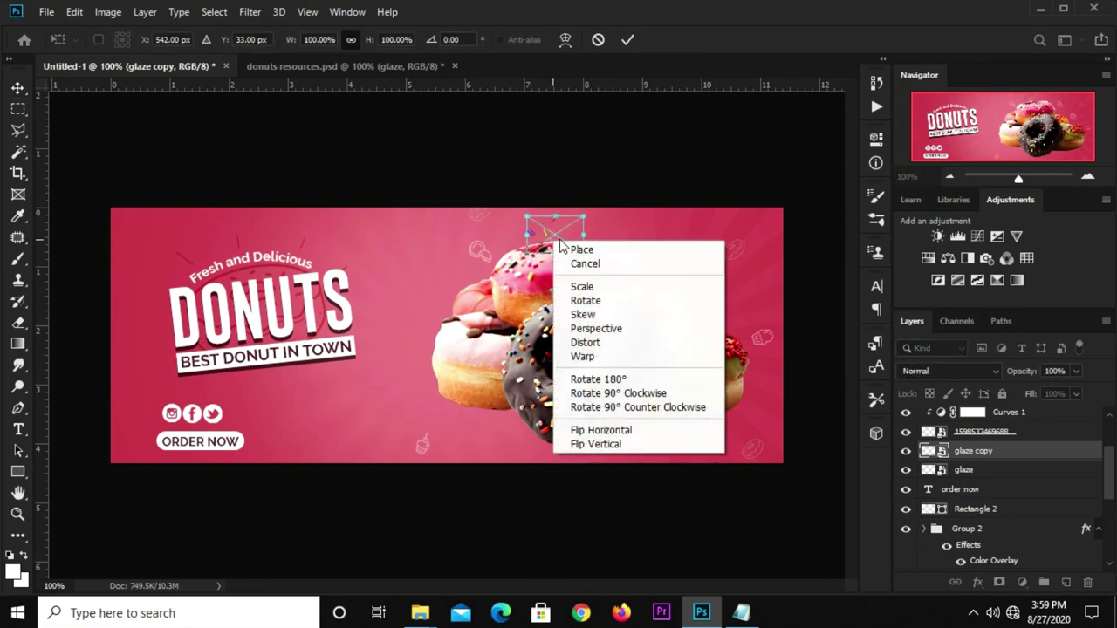
left_click(594, 430)
left_click_drag(539, 244, 578, 251)
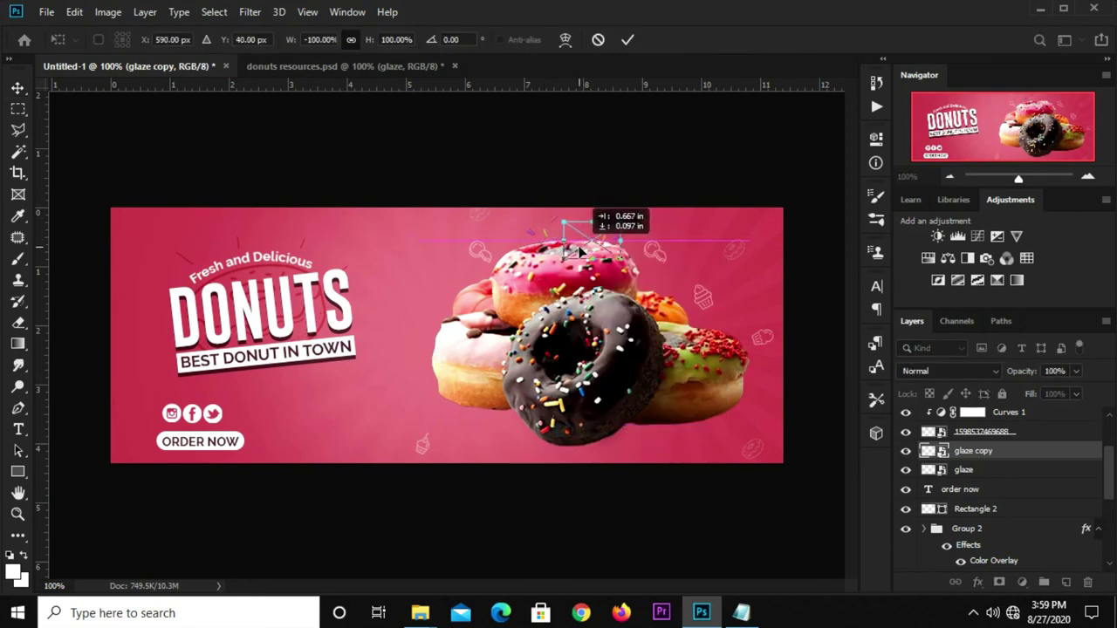
key("Return")
- Place glaze copies 2 and 3 on the donut's left and upper left
key("ctrl+j")
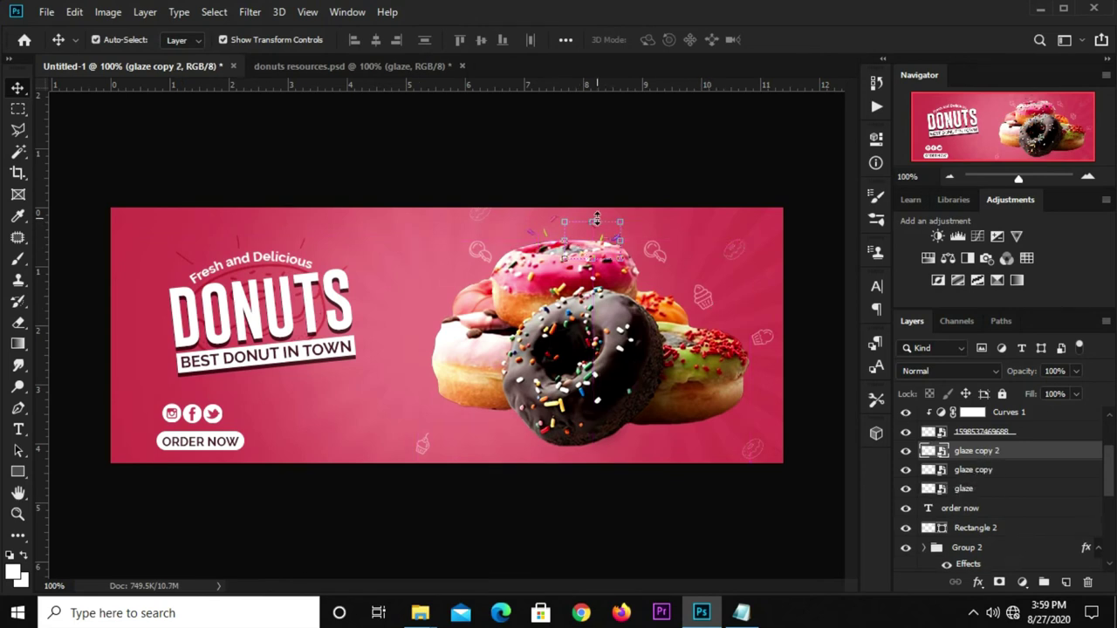
key("ctrl+t")
left_click_drag(602, 240, 469, 288)
key("Return")
key("ctrl")
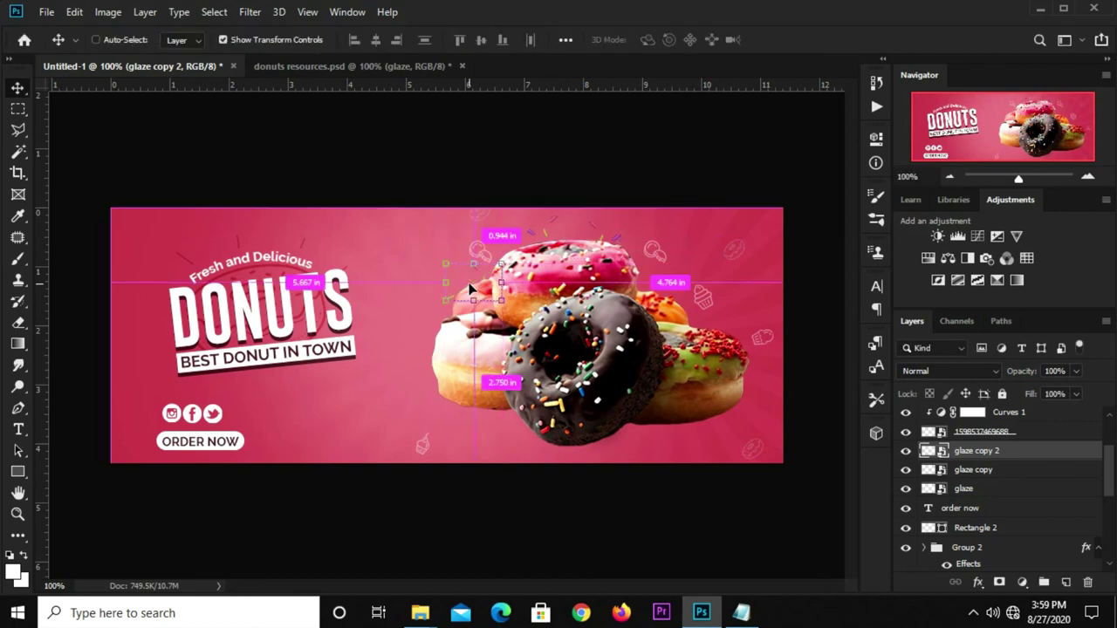
key("ctrl+j")
key("ctrl+t")
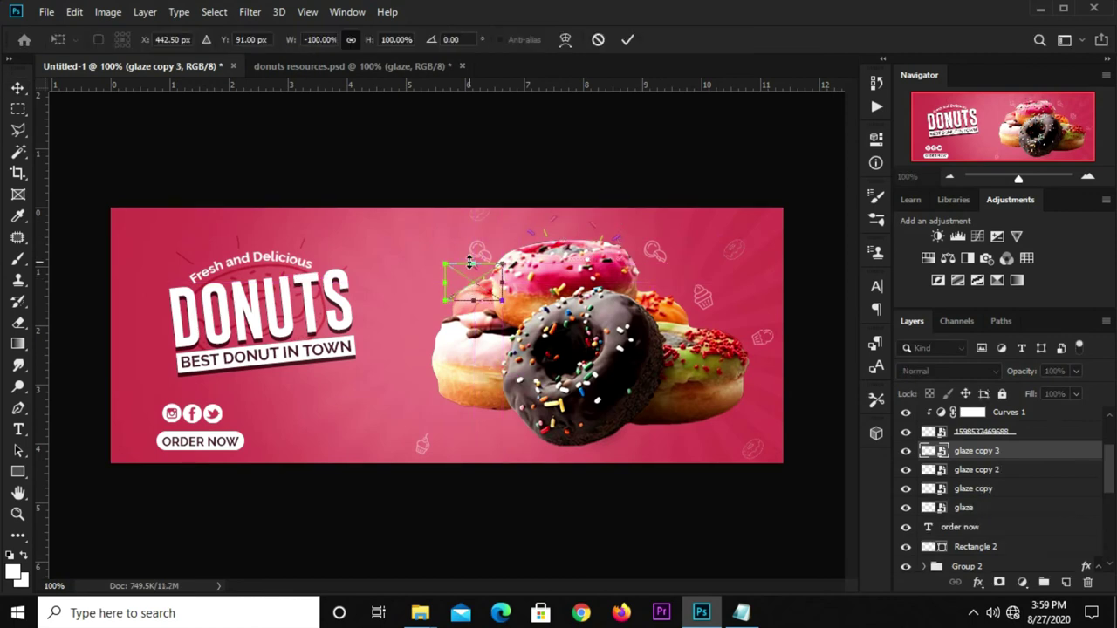
left_click_drag(479, 273, 474, 274)
key("Return")
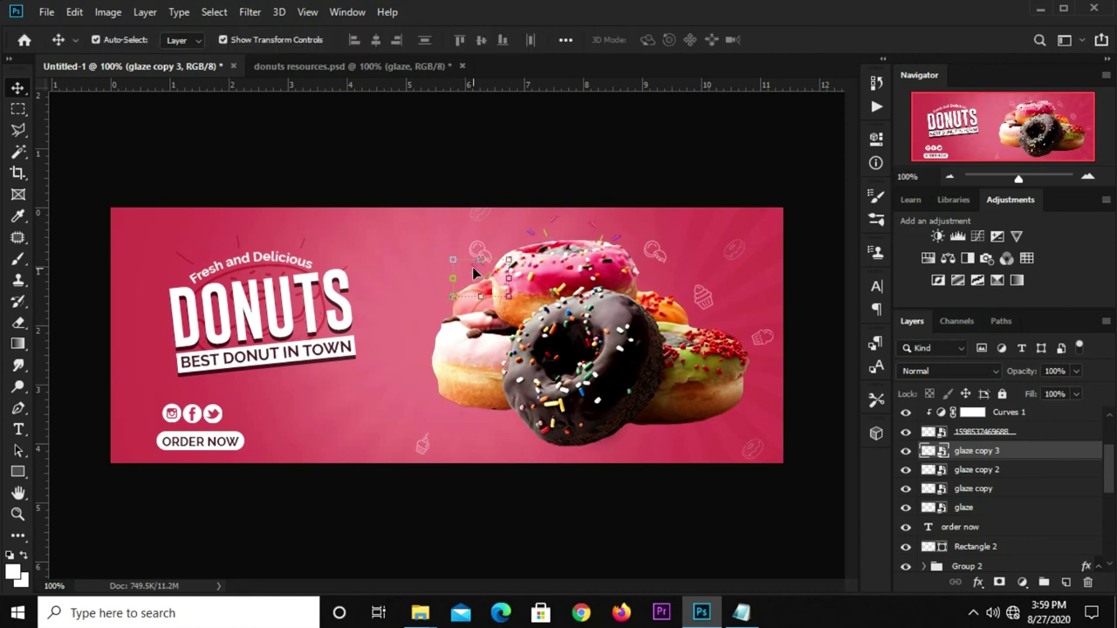
key("ctrl")
- Place glaze copy 4 on the donut's right side
key("ctrl+j")
key("ctrl+t")
left_click_drag(499, 274, 654, 282)
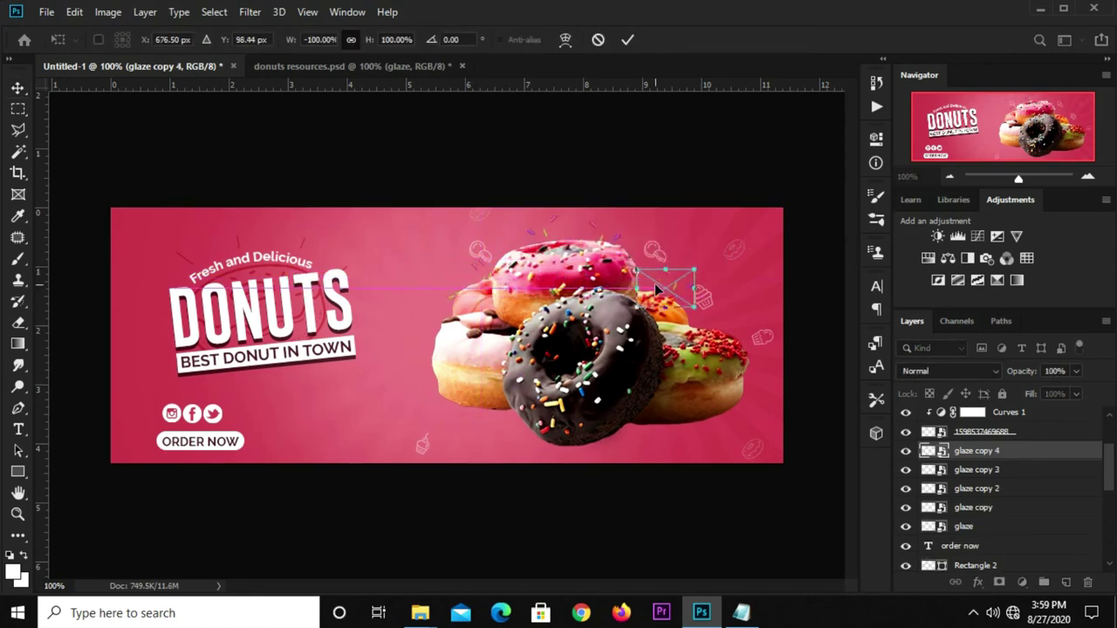
left_click(618, 181)
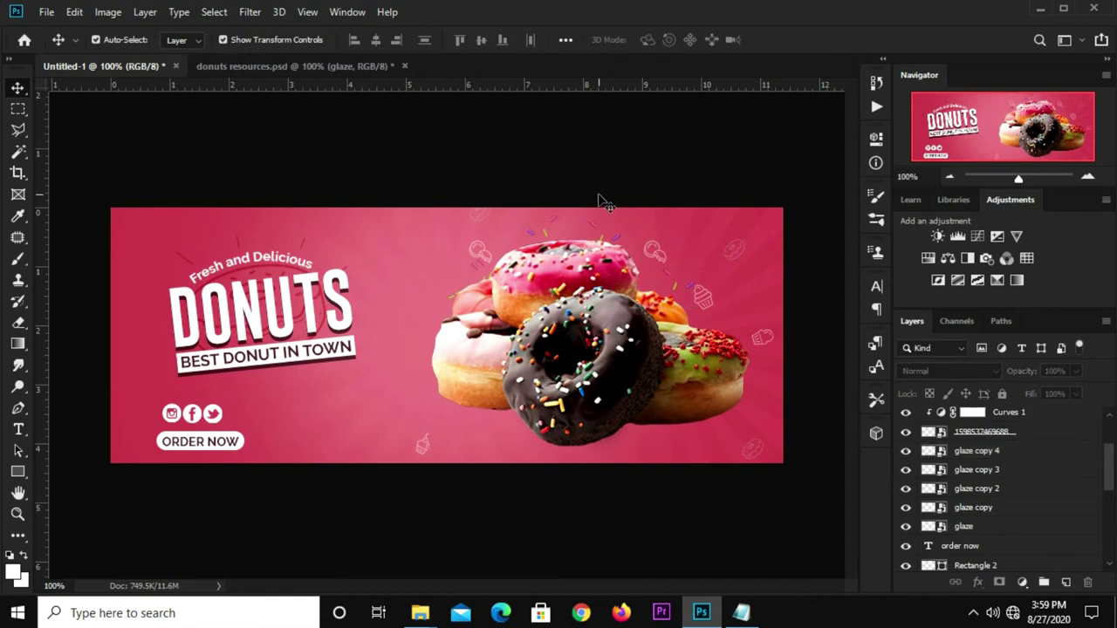
- Add new Layer 6 and paint a shadow with a soft 150 px brush
left_click(582, 381)
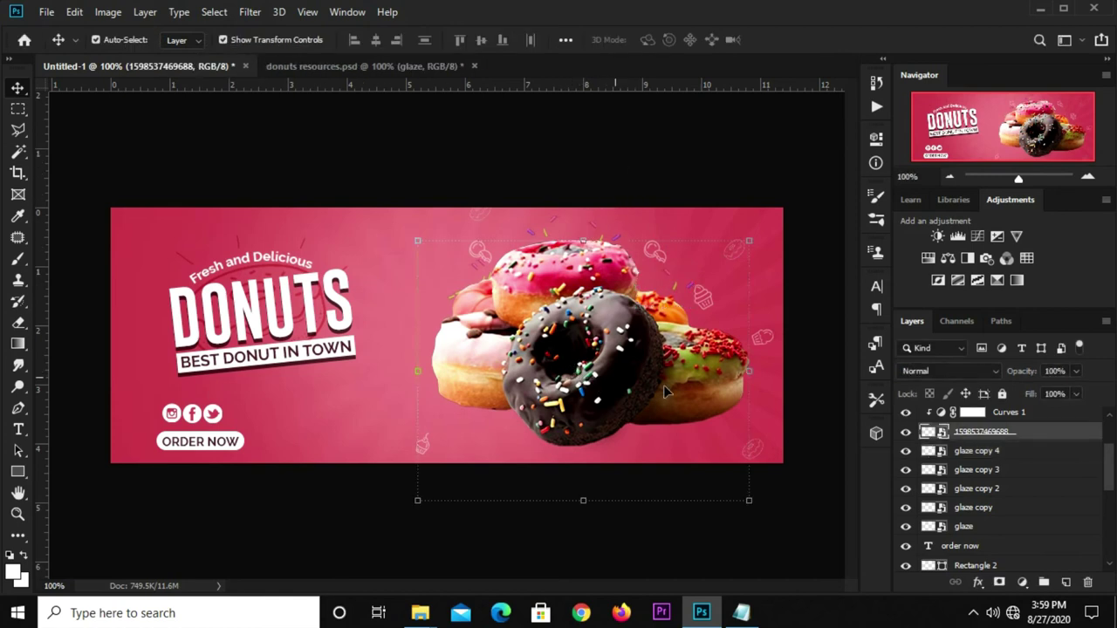
scroll(991, 463, "up", 1)
left_click(997, 475)
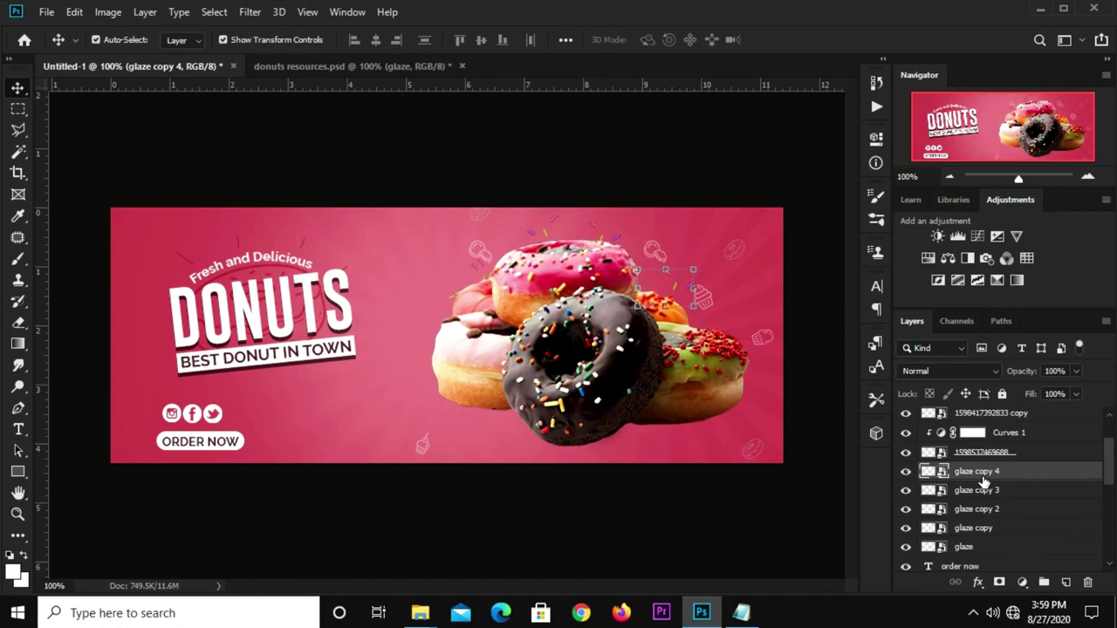
left_click(1065, 582)
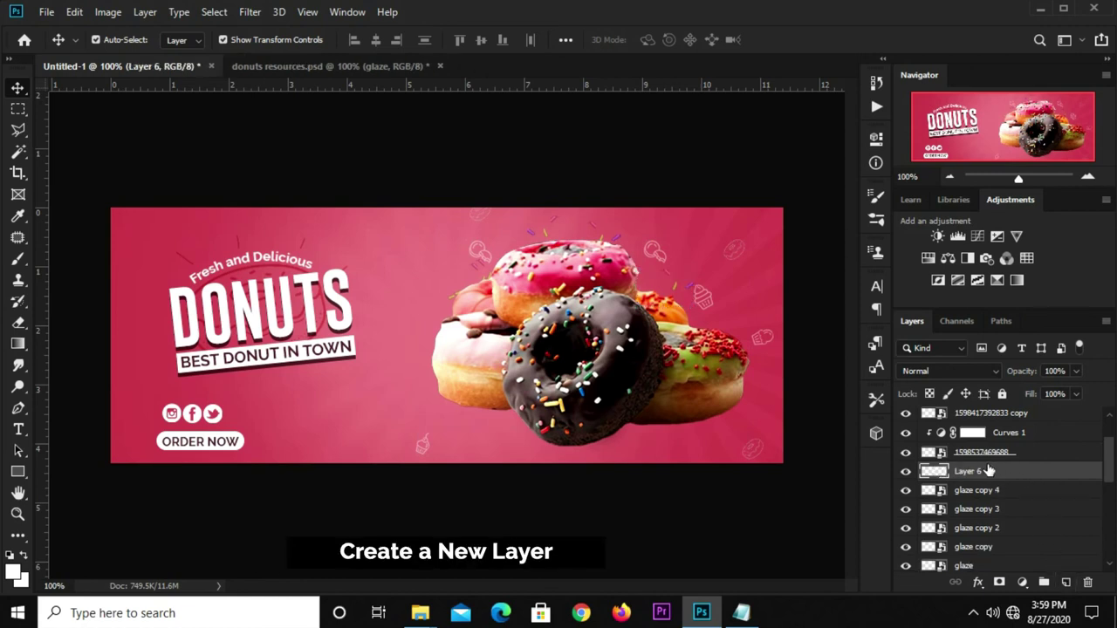
left_click(615, 398)
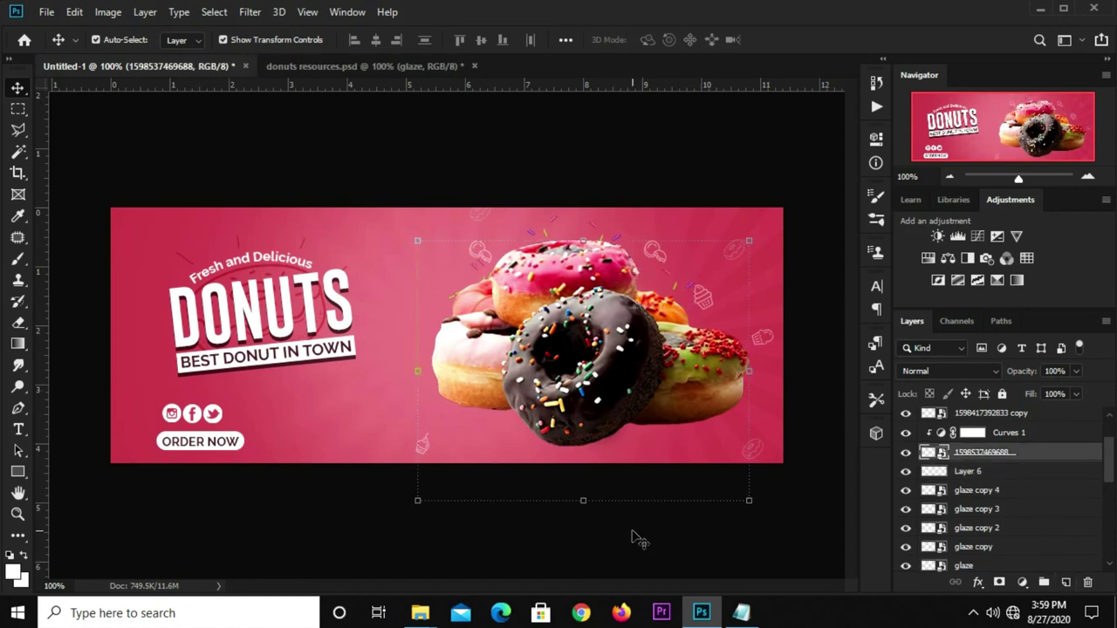
left_click(958, 474)
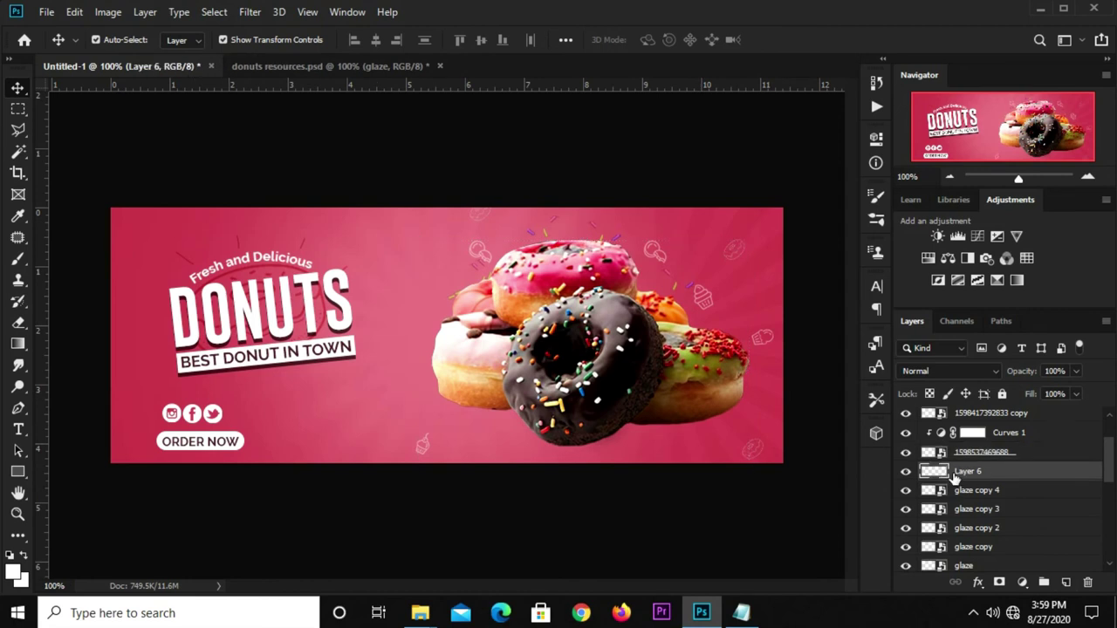
right_click(10, 261)
left_click(84, 256)
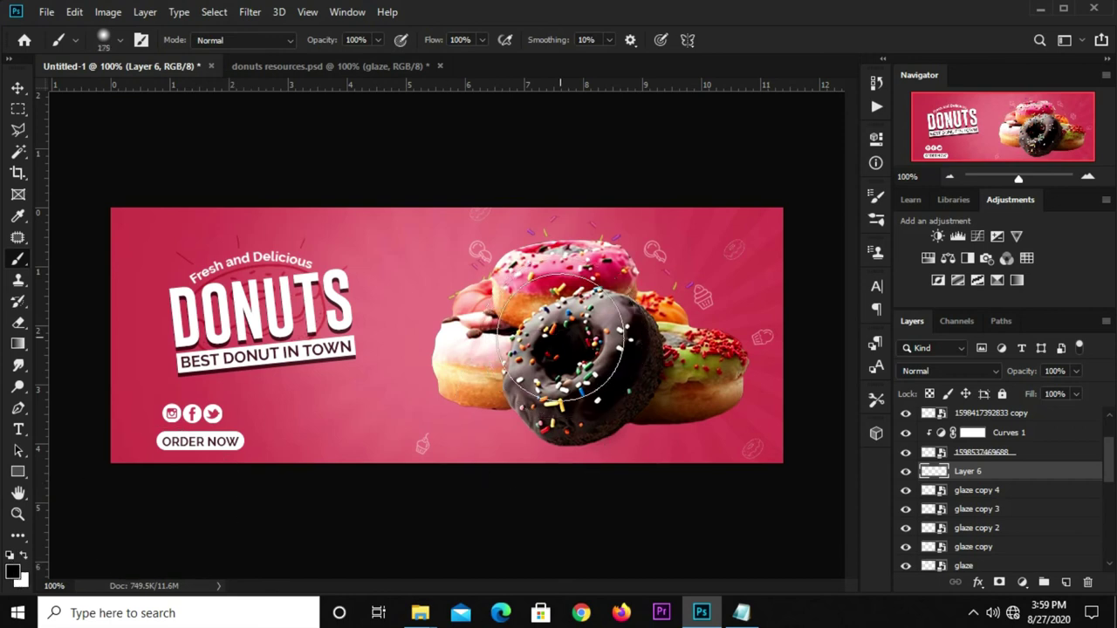
left_click(104, 40)
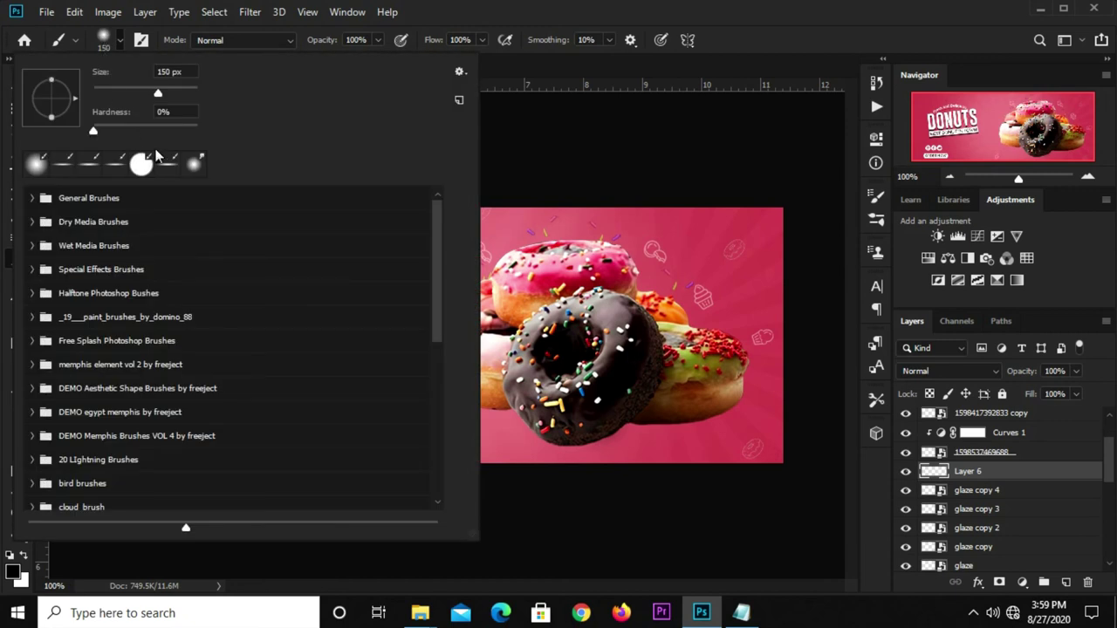
left_click(712, 67)
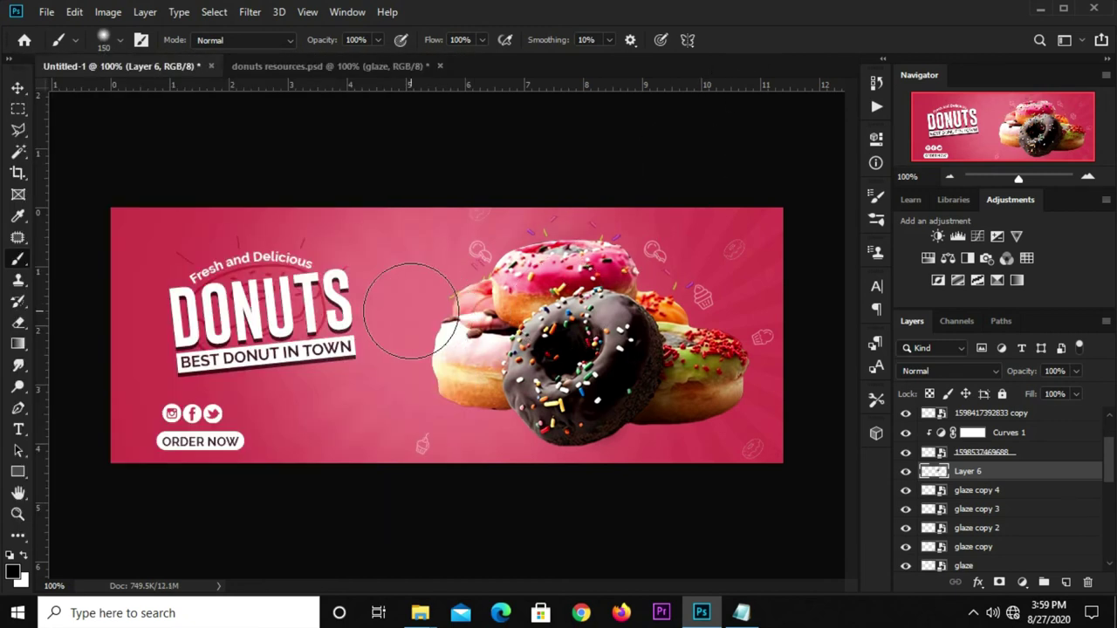
- Flatten, widen and position the painted shadow under the donuts
key("v")
key("ctrl+t")
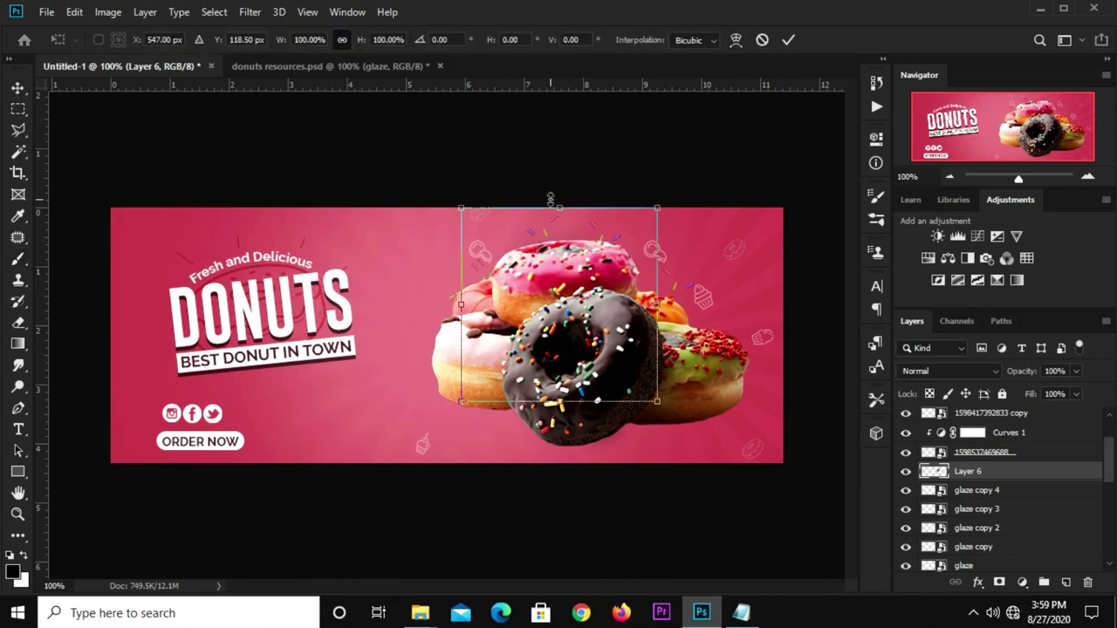
mouse_move(527, 291)
left_mouse_down()
mouse_move(370, 345)
mouse_move(613, 394)
mouse_move(438, 381)
left_mouse_up()
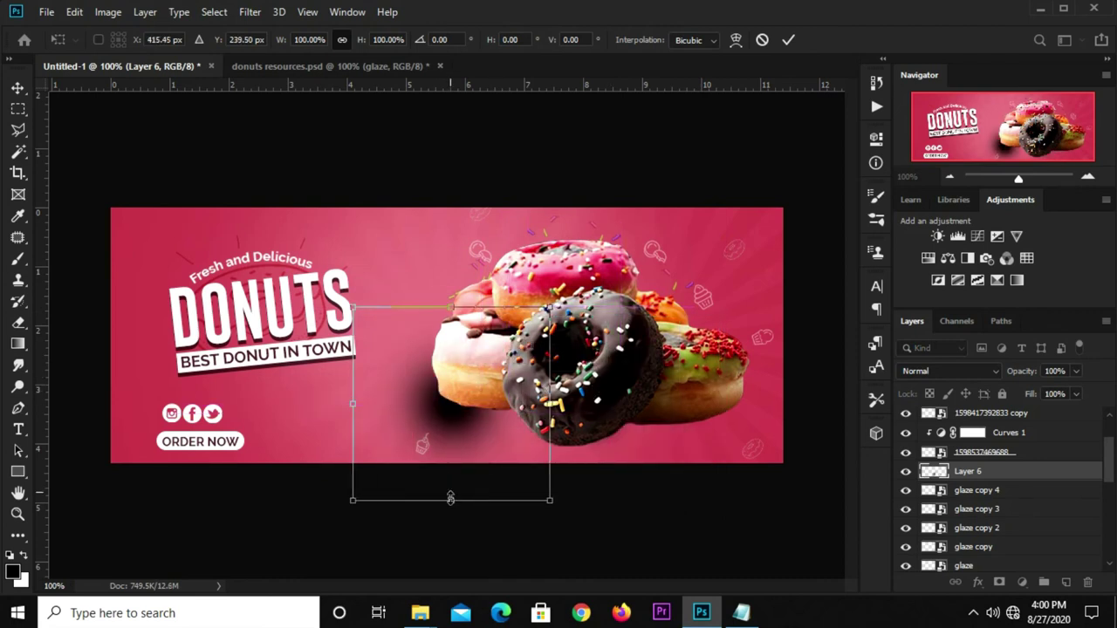
mouse_move(450, 498)
left_mouse_down()
mouse_move(450, 369)
mouse_move(447, 401)
mouse_move(376, 426)
mouse_move(294, 425)
left_mouse_up()
mouse_move(412, 414)
left_mouse_down()
mouse_move(474, 408)
mouse_move(463, 412)
left_mouse_up()
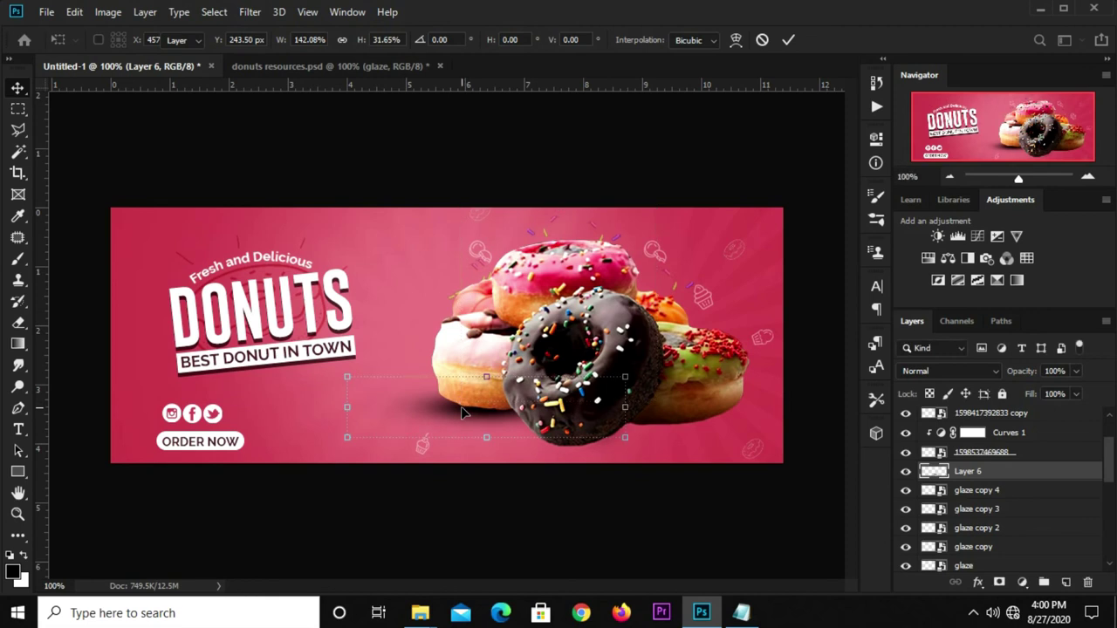
key("Return")
- Set Layer 6's opacity to 61% and scale it to about 89%
left_click(1075, 371)
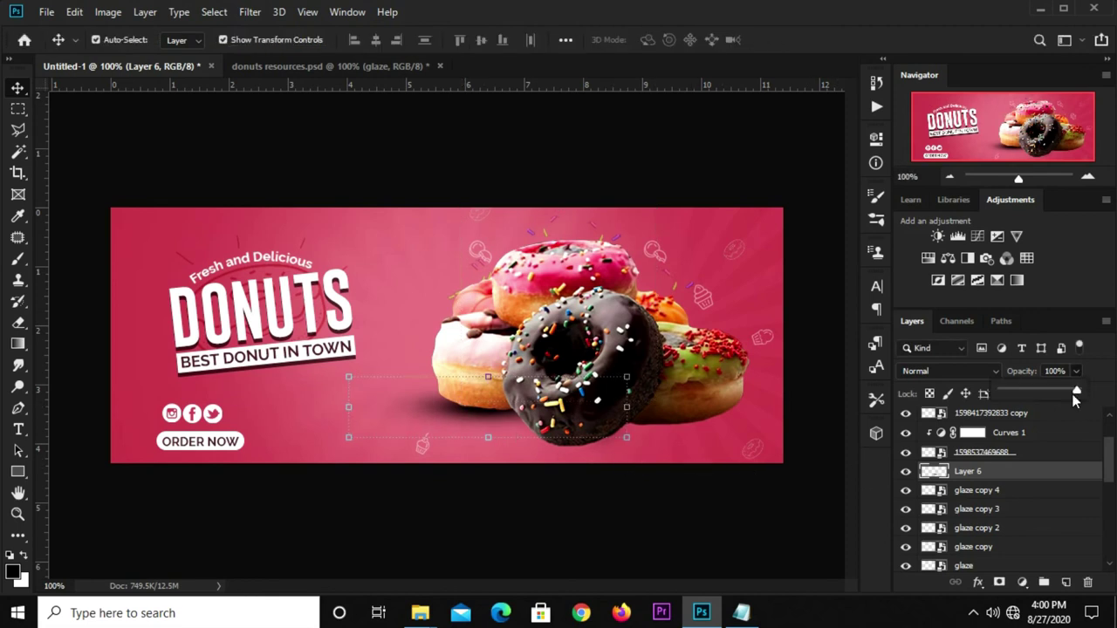
left_click_drag(1025, 390, 1047, 395)
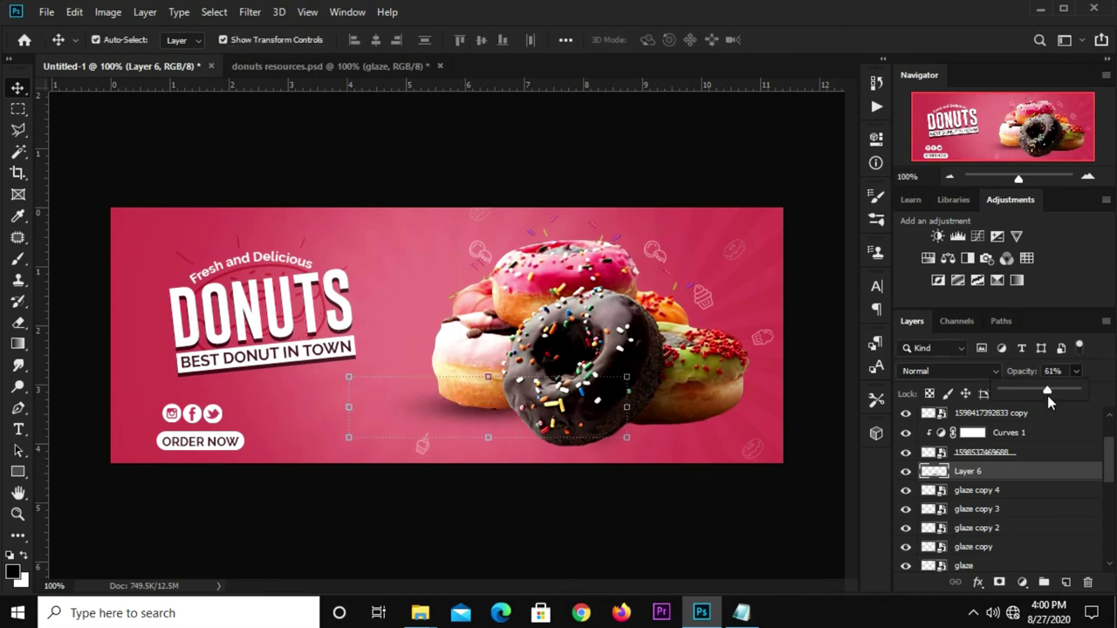
left_click(488, 437)
left_click_drag(489, 438, 523, 410)
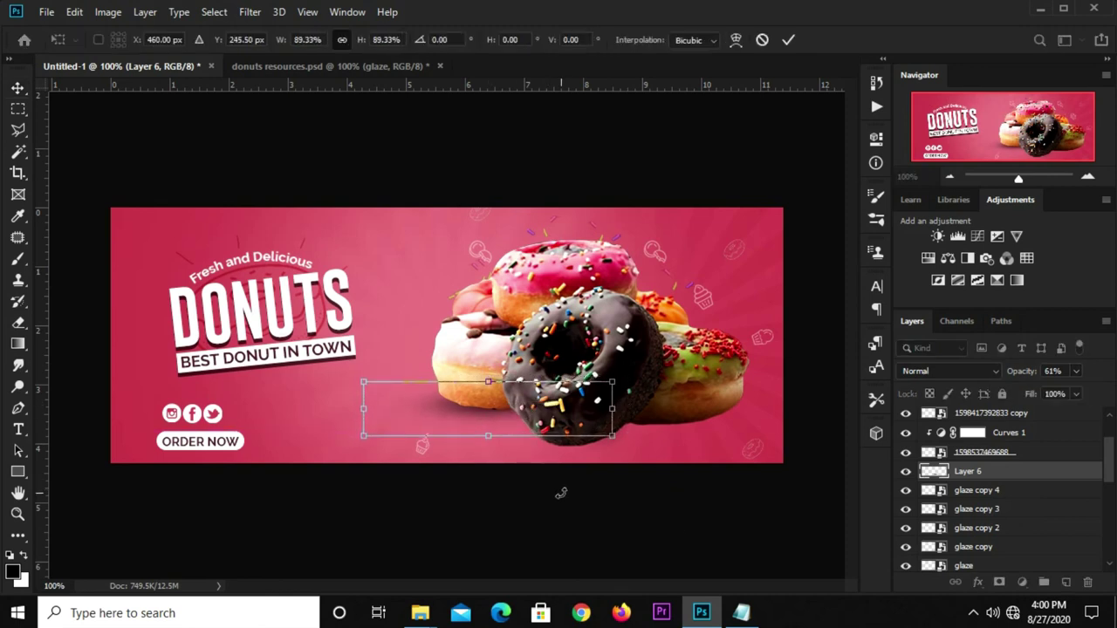
left_click(791, 40)
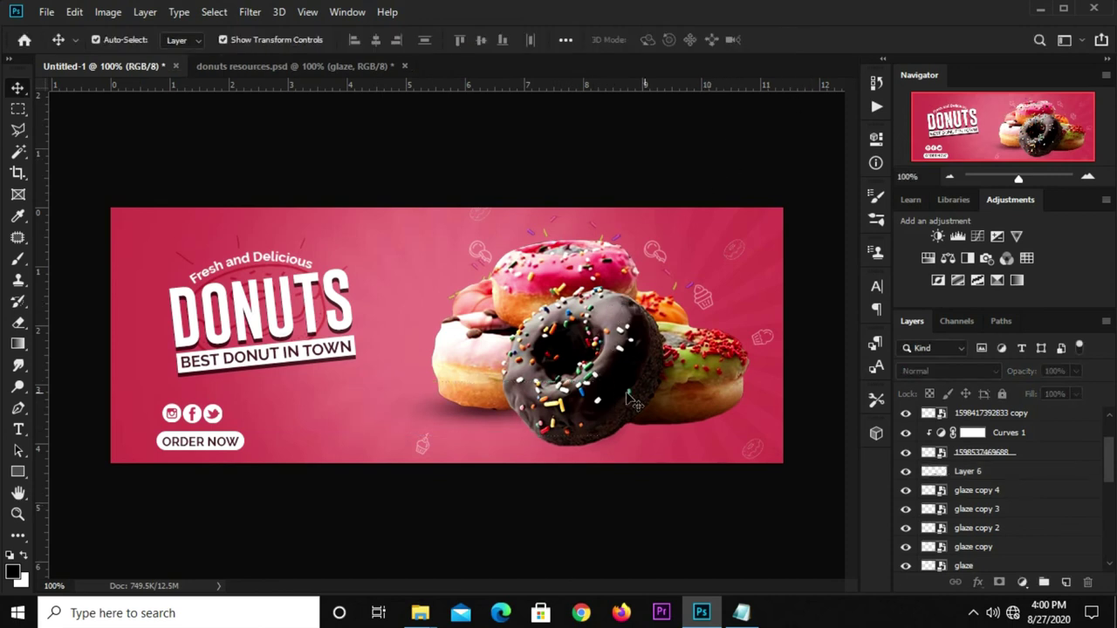
left_click(981, 479)
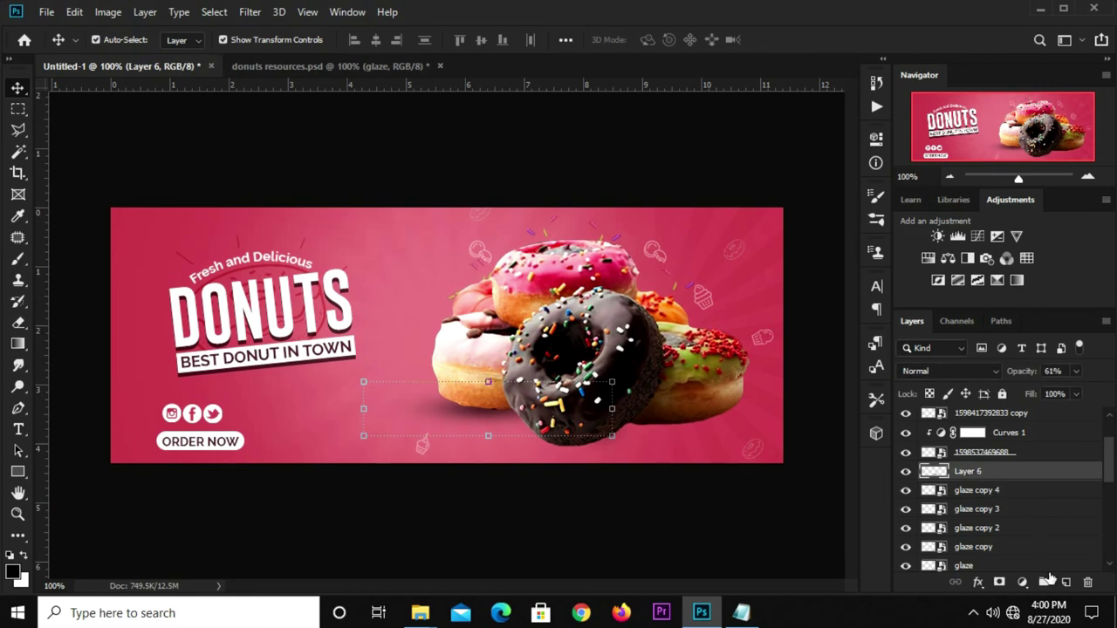
- Add Layer 7 and flatten the brush tip to 22% roundness for painting
left_click(1065, 582)
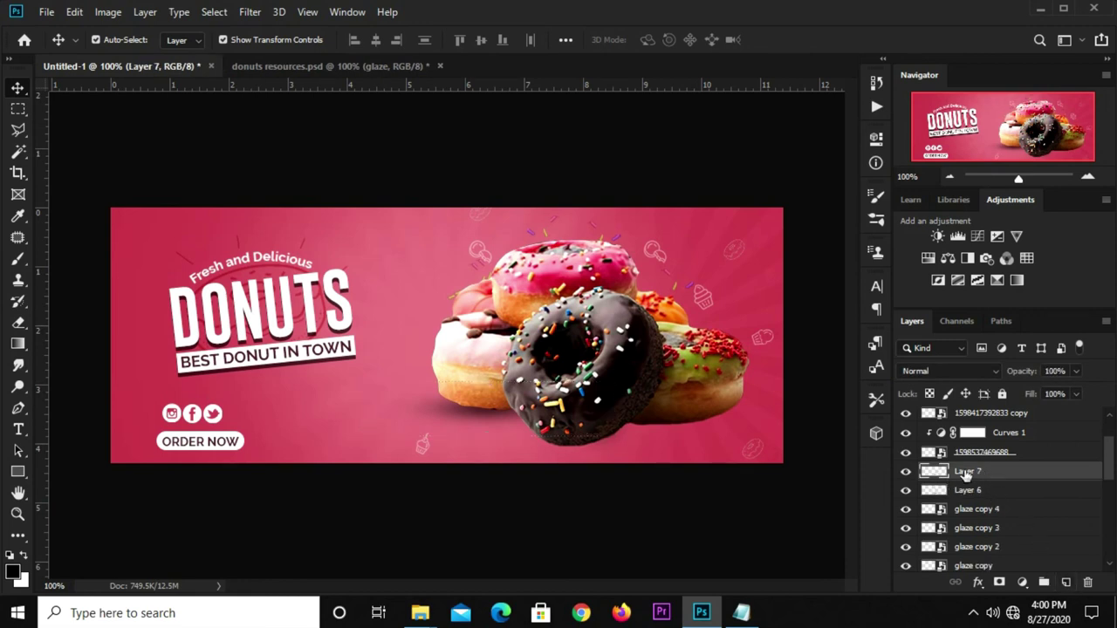
left_click(17, 258)
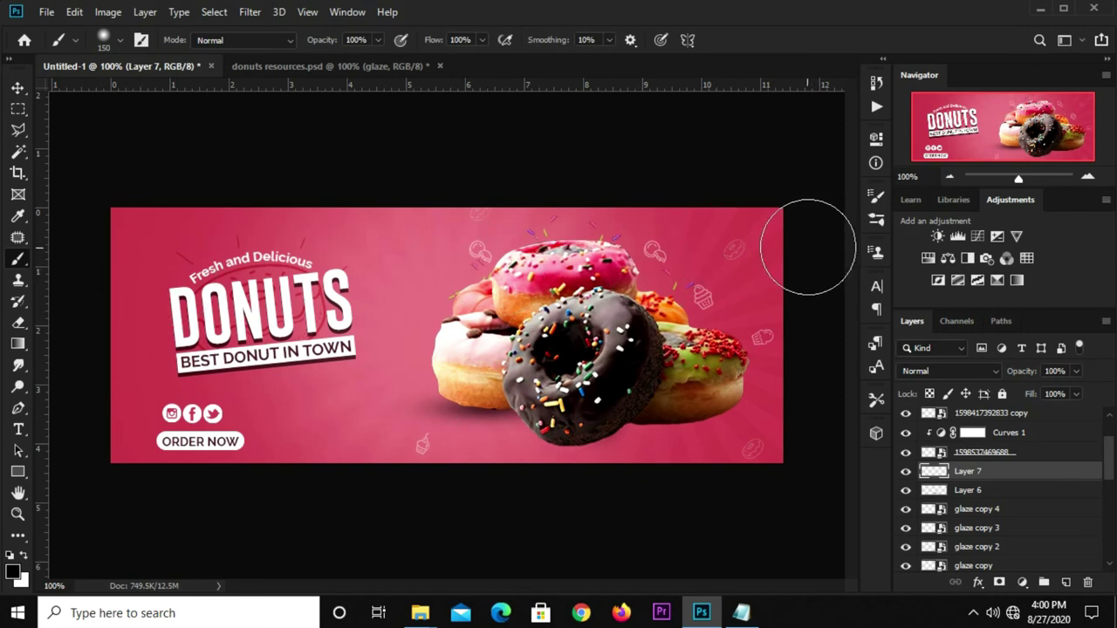
left_click(874, 291)
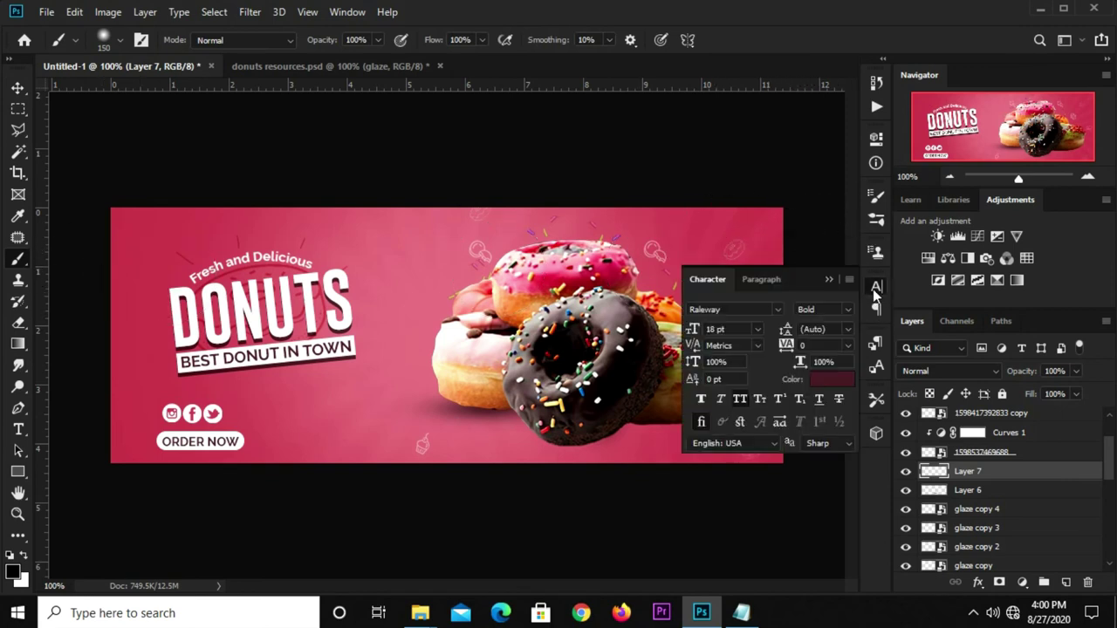
left_click(875, 199)
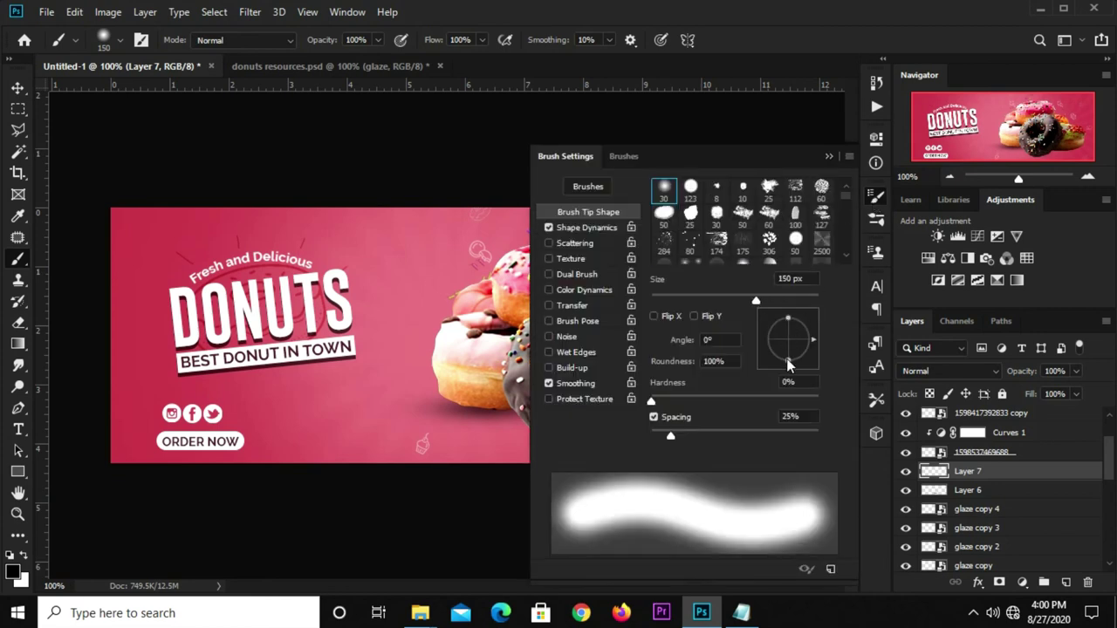
left_click_drag(787, 364, 790, 349)
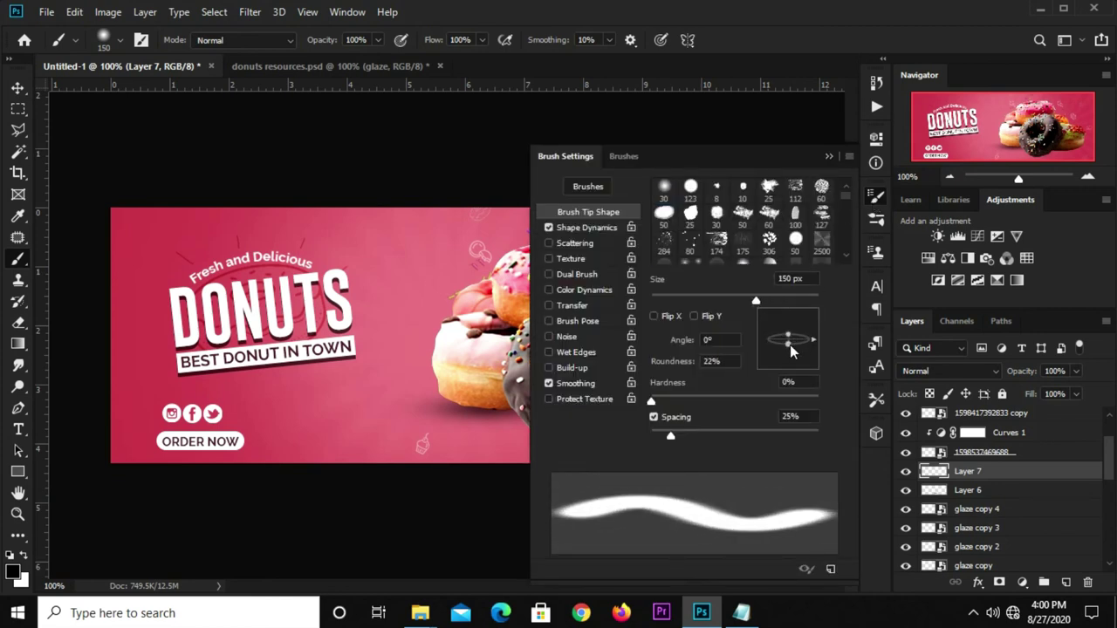
left_click(827, 157)
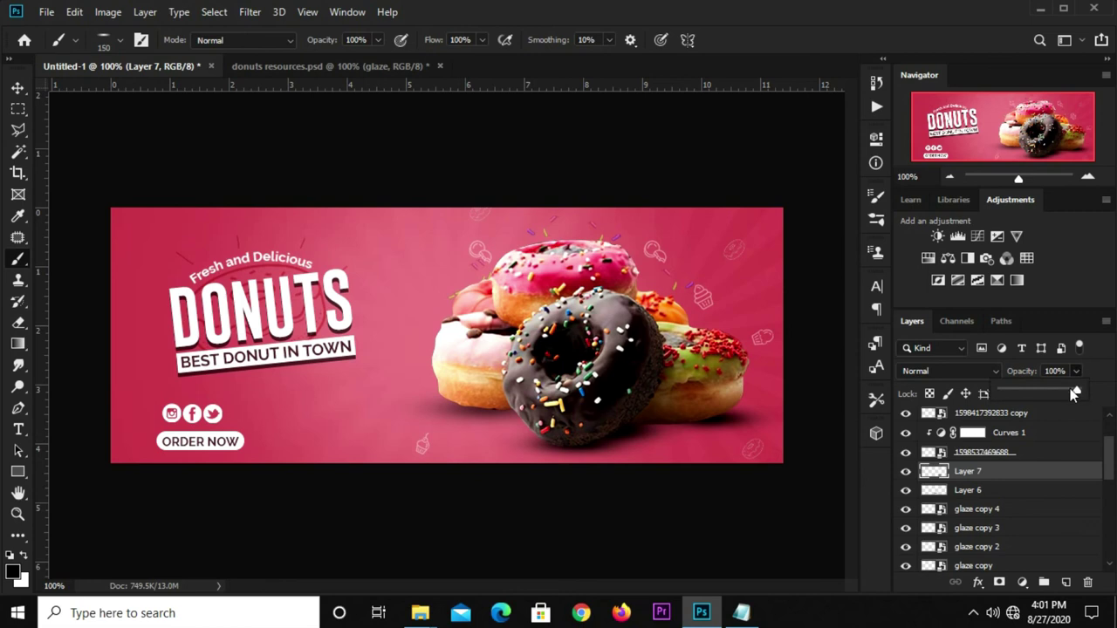
- Set Layer 7's opacity to 78% and check the shadow's extent
left_click_drag(1073, 392, 1061, 393)
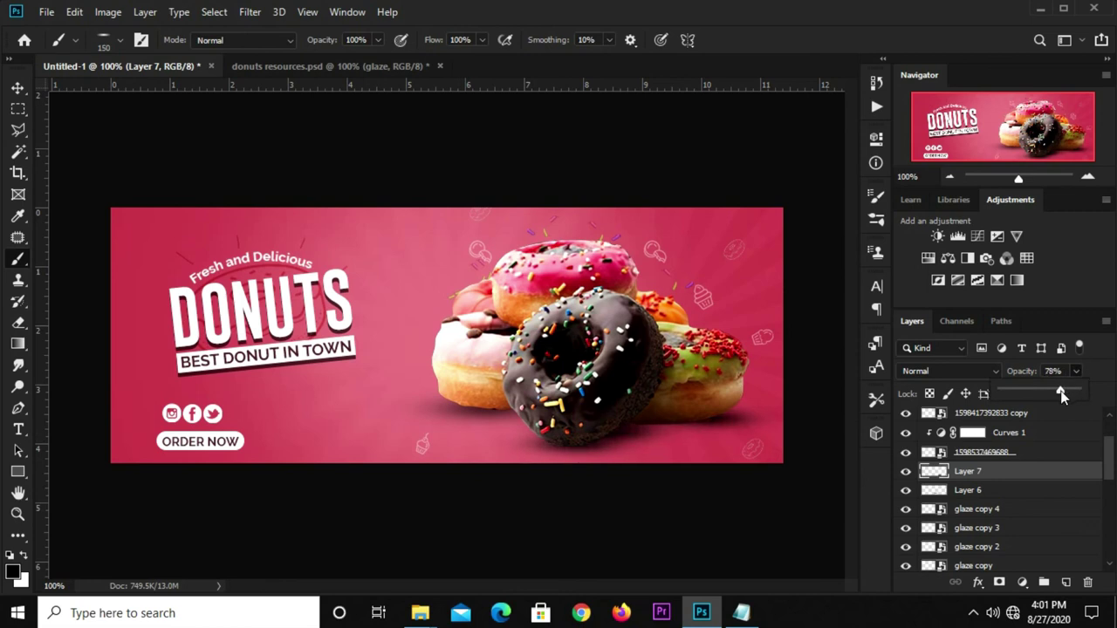
key("v")
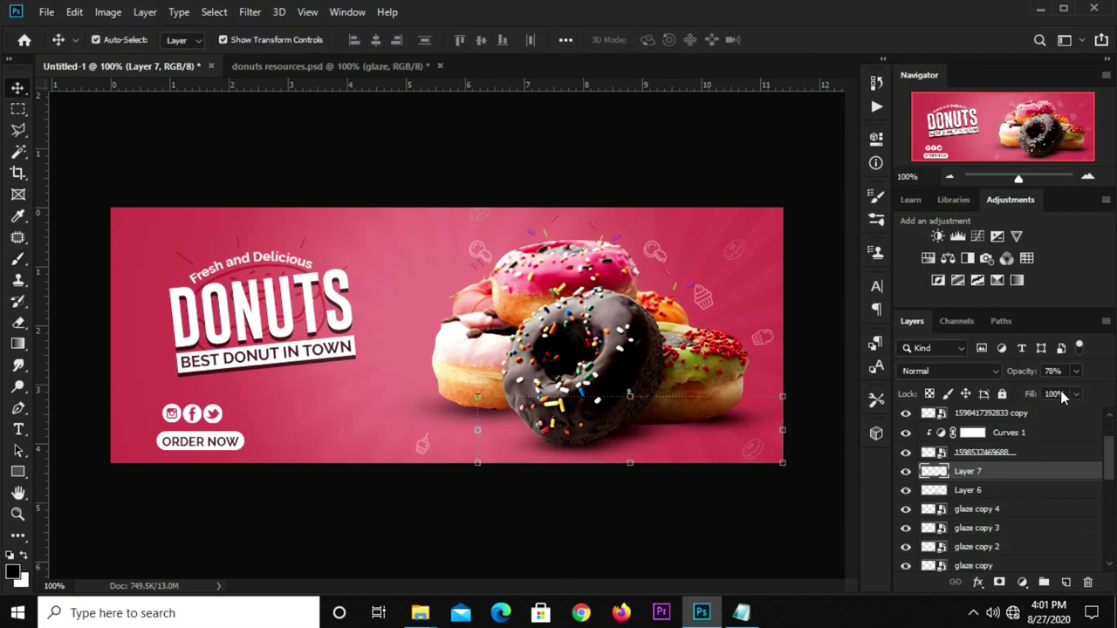
left_click(633, 536)
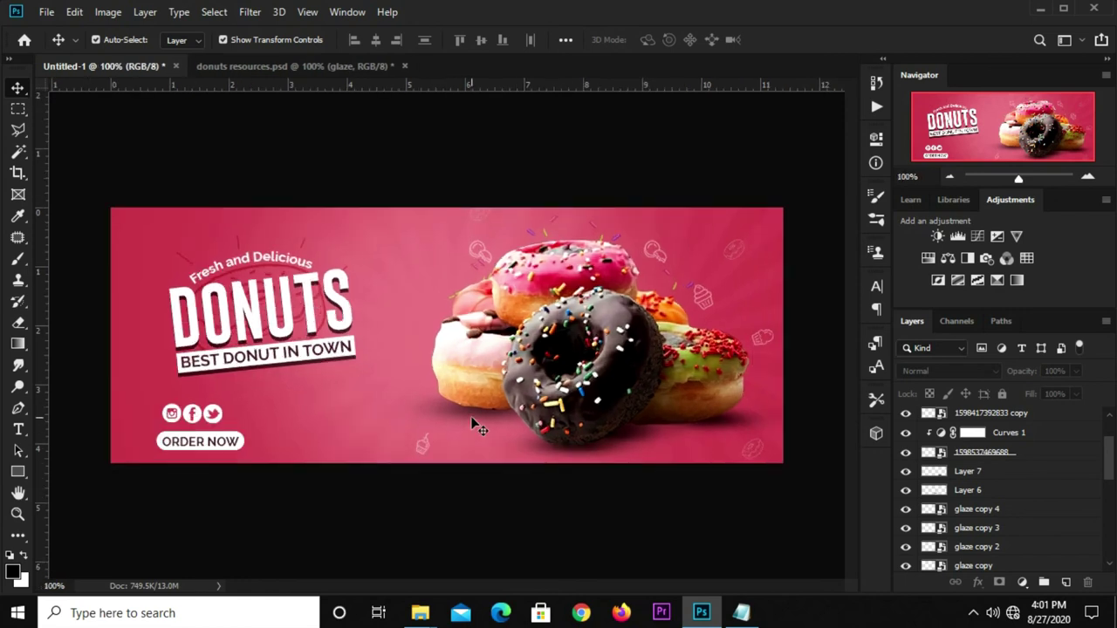
left_click(630, 444)
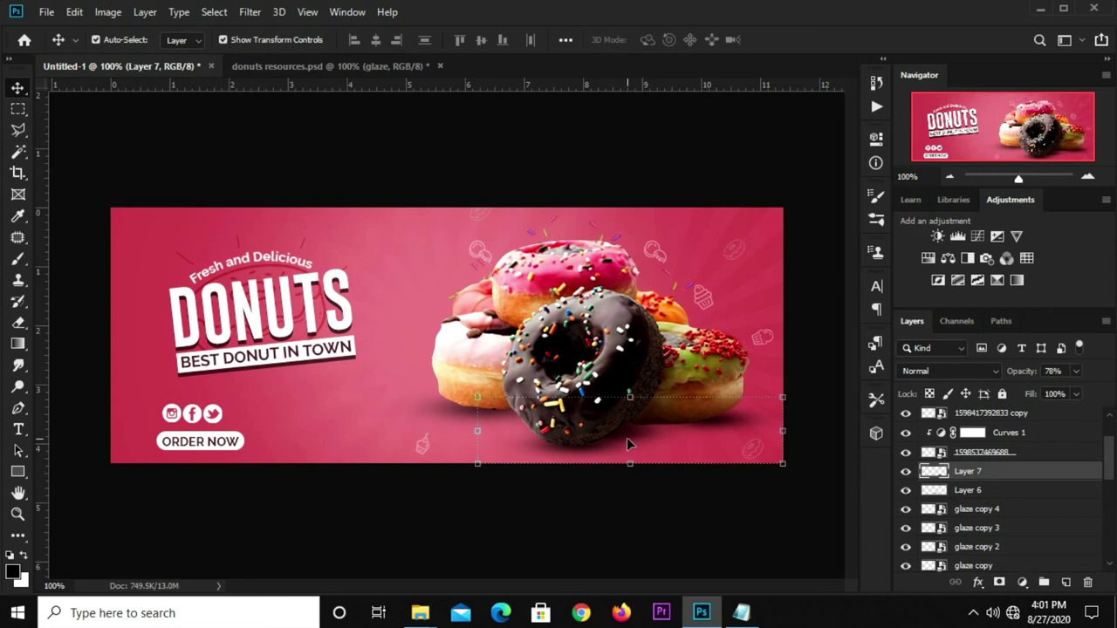
left_click(626, 504)
scroll(1031, 509, "down", 1)
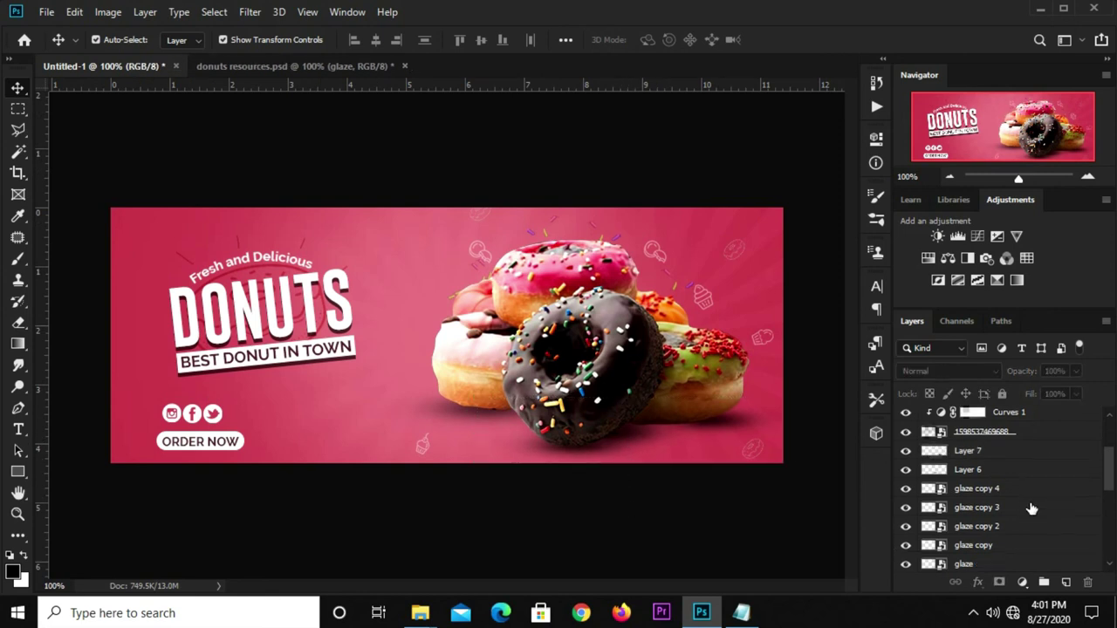
- Add a Curves adjustment with its midpoint pulled down, toggling it to compare
scroll(1030, 508, "up", 3)
left_click(1022, 582)
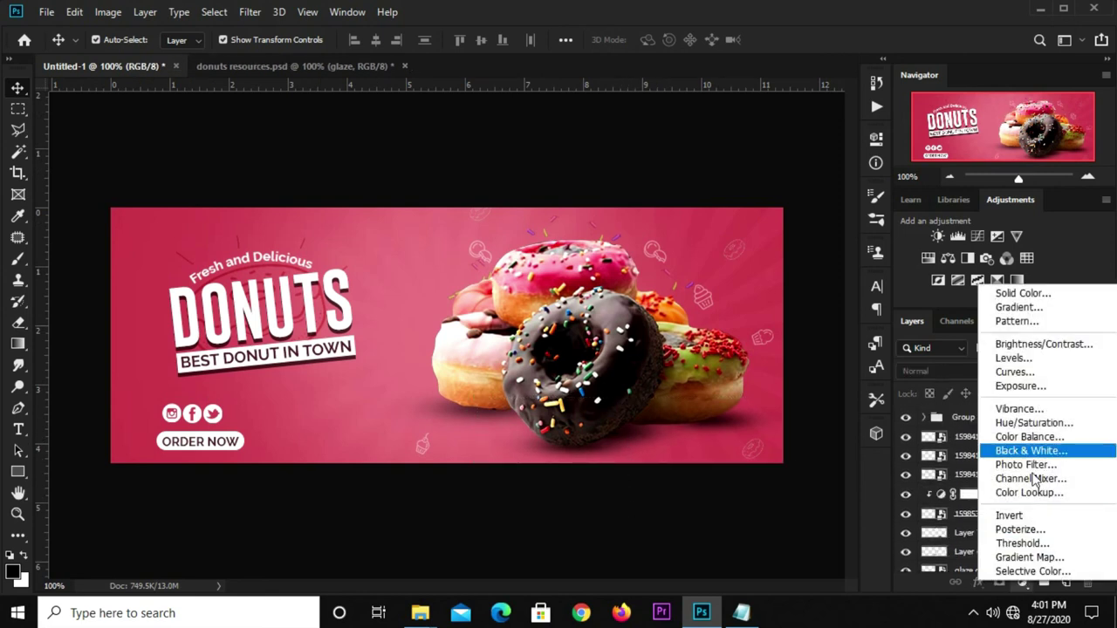
left_click(1016, 376)
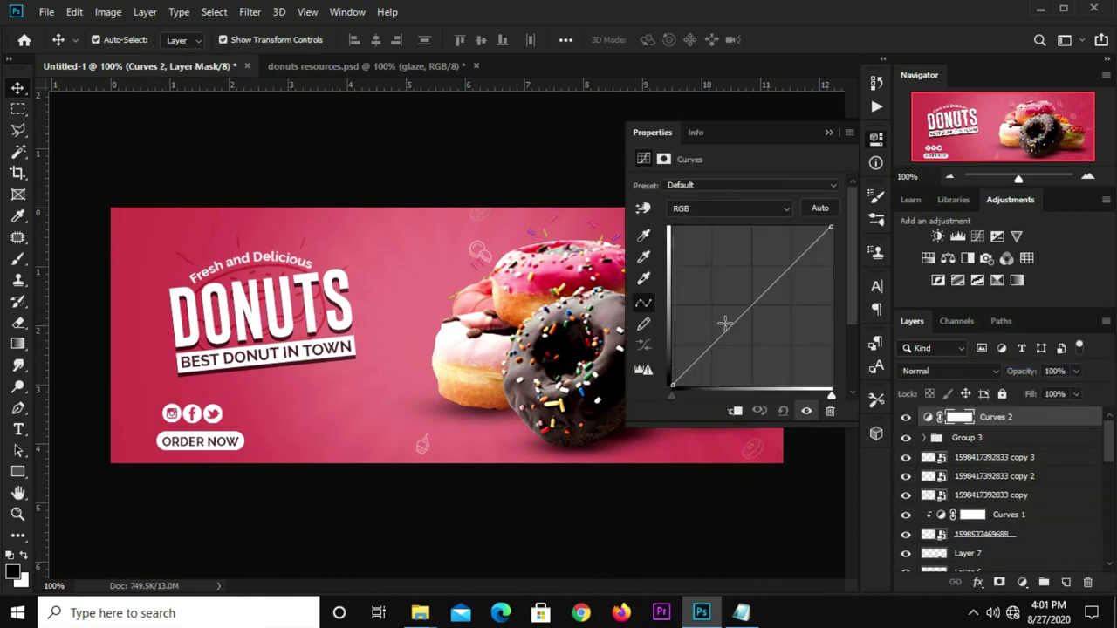
left_click_drag(724, 324, 743, 334)
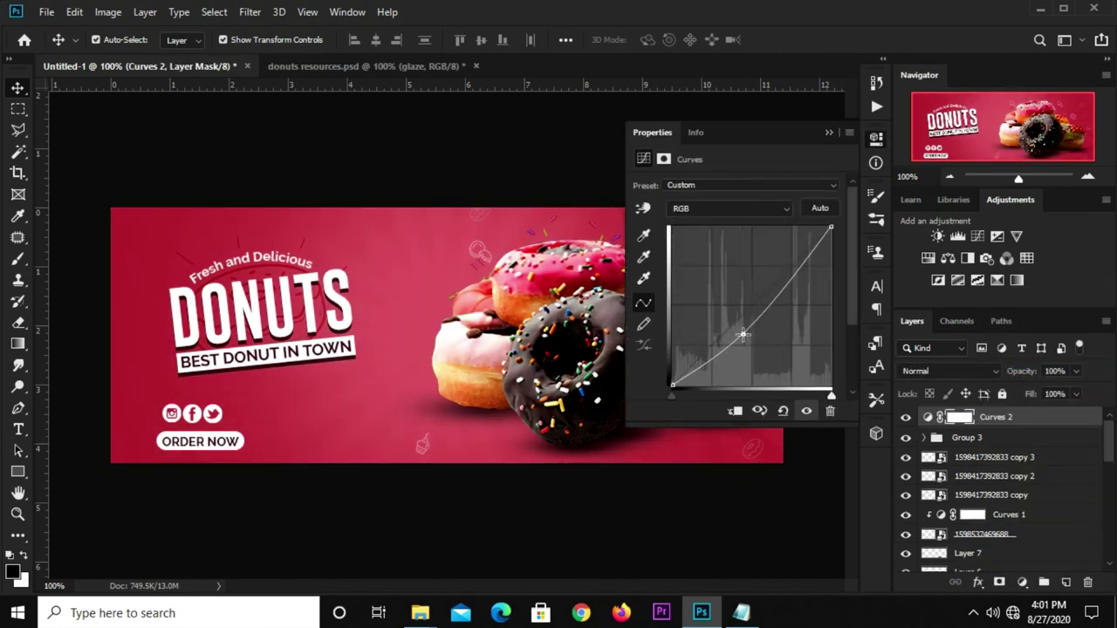
left_click(829, 133)
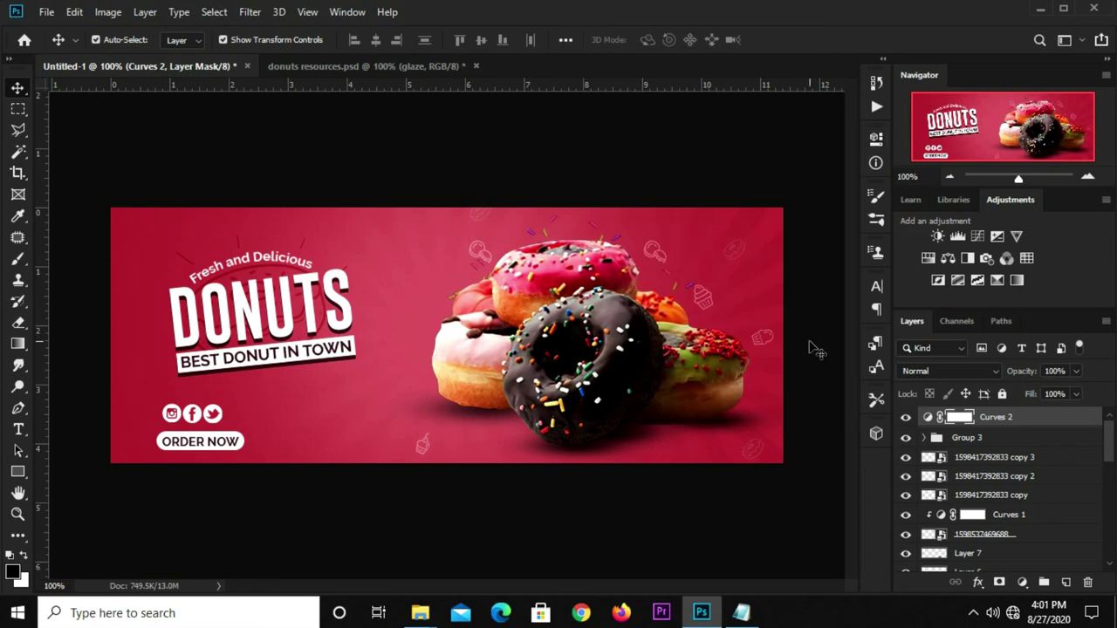
left_click(905, 417)
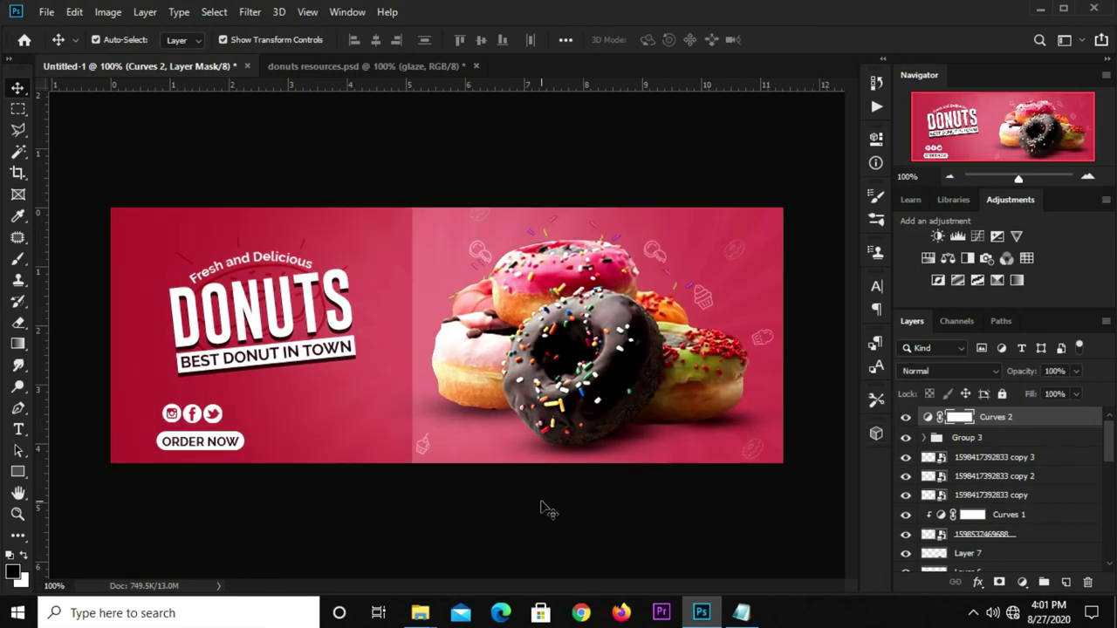
left_click(541, 524)
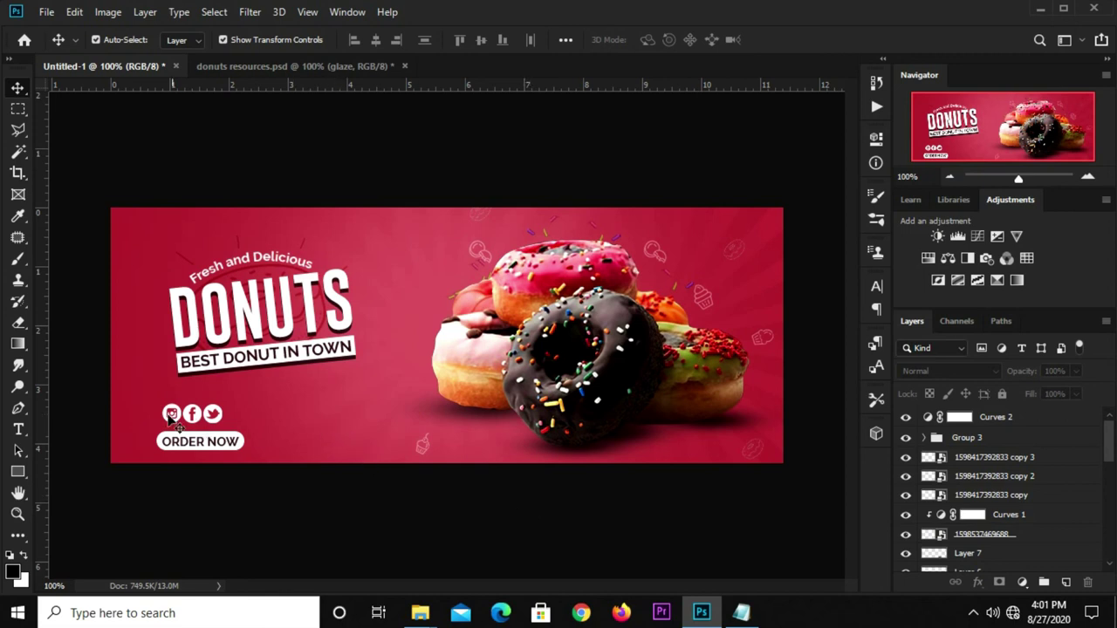
- Reposition the DONUTS title group with a transform, ending slightly further left
left_click(253, 335)
scroll(1005, 511, "up", 1)
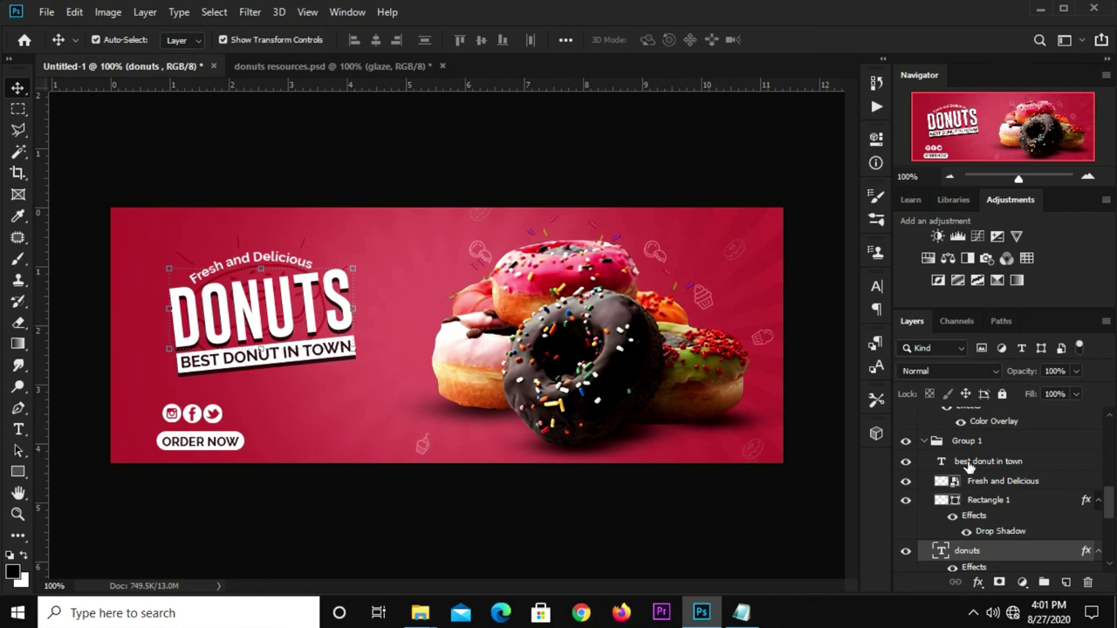
left_click(970, 446)
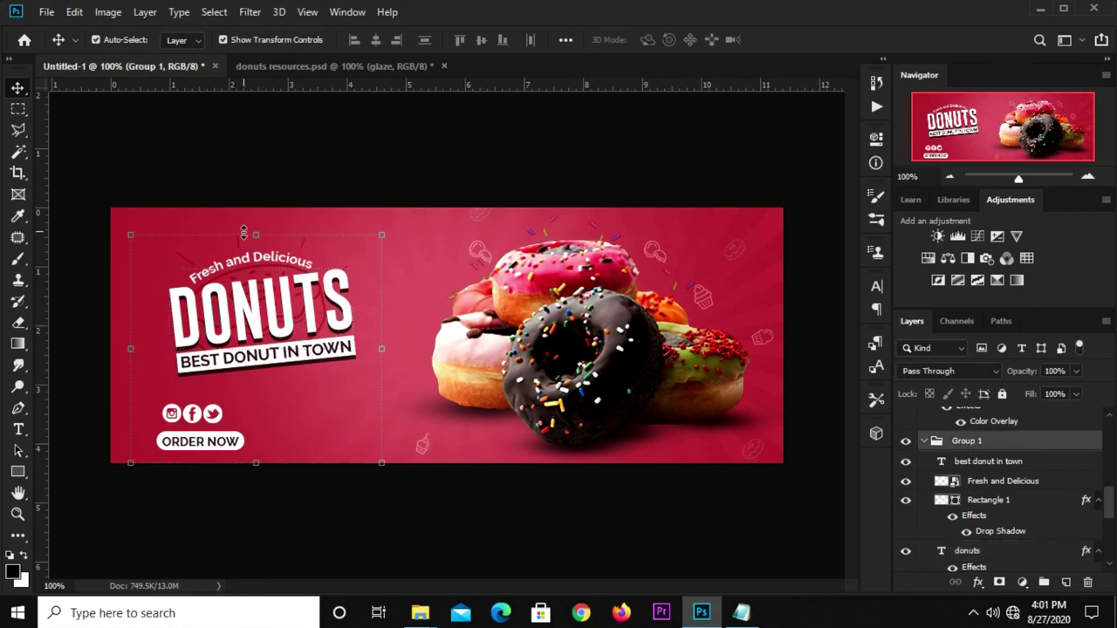
key("ctrl+t")
left_click_drag(221, 317, 253, 326)
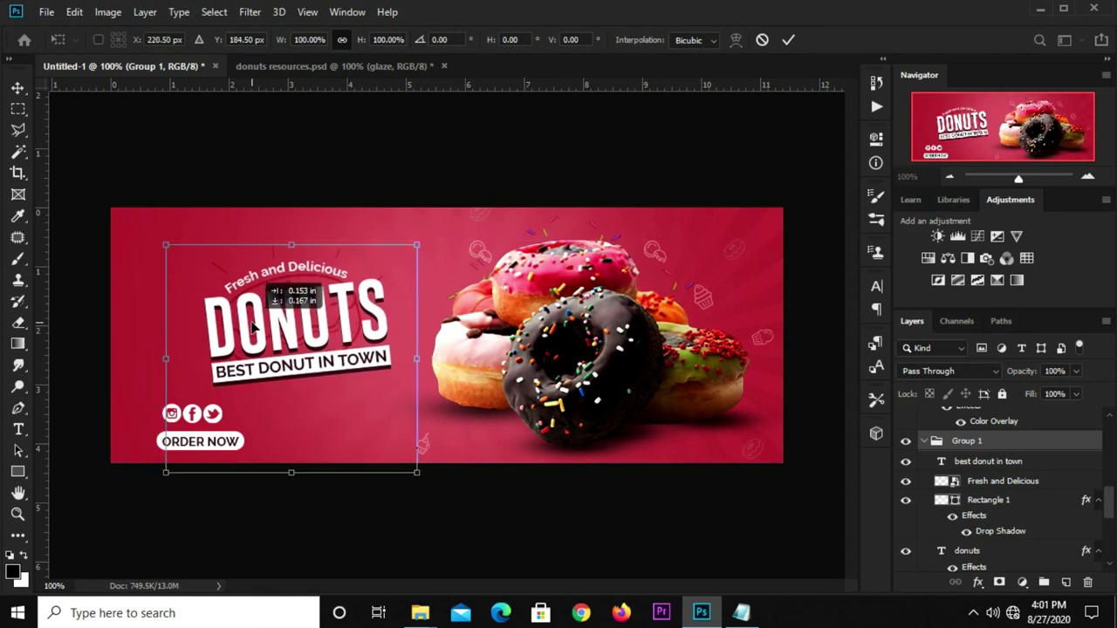
key("Left")
key("Left")
key("Left")
key("Left")
key("Left")
key("Left")
key("Return")
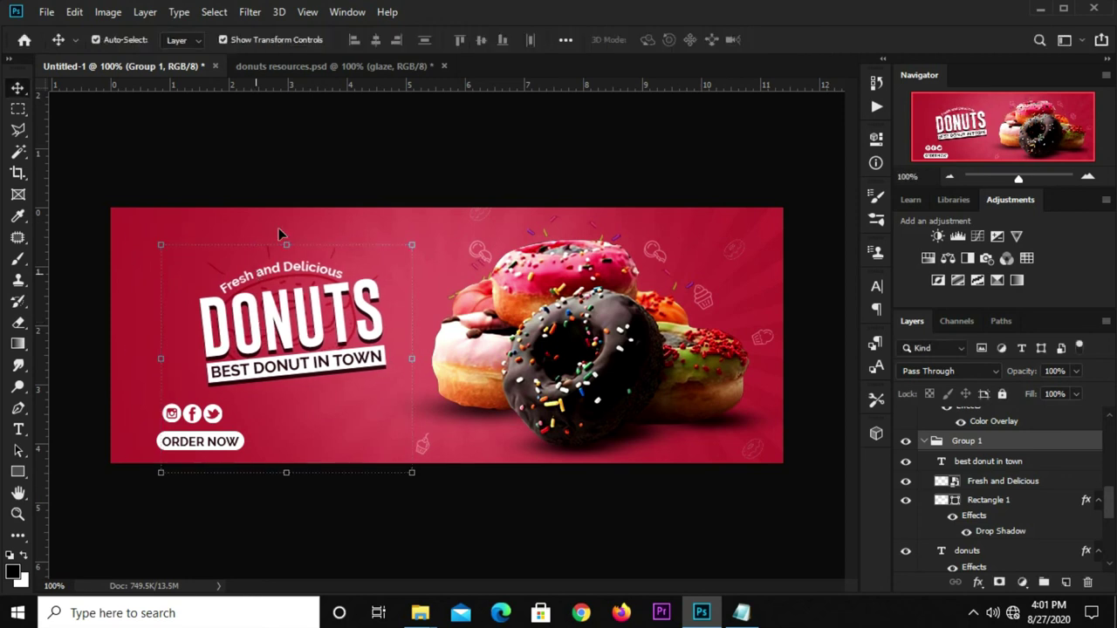
left_click(258, 202)
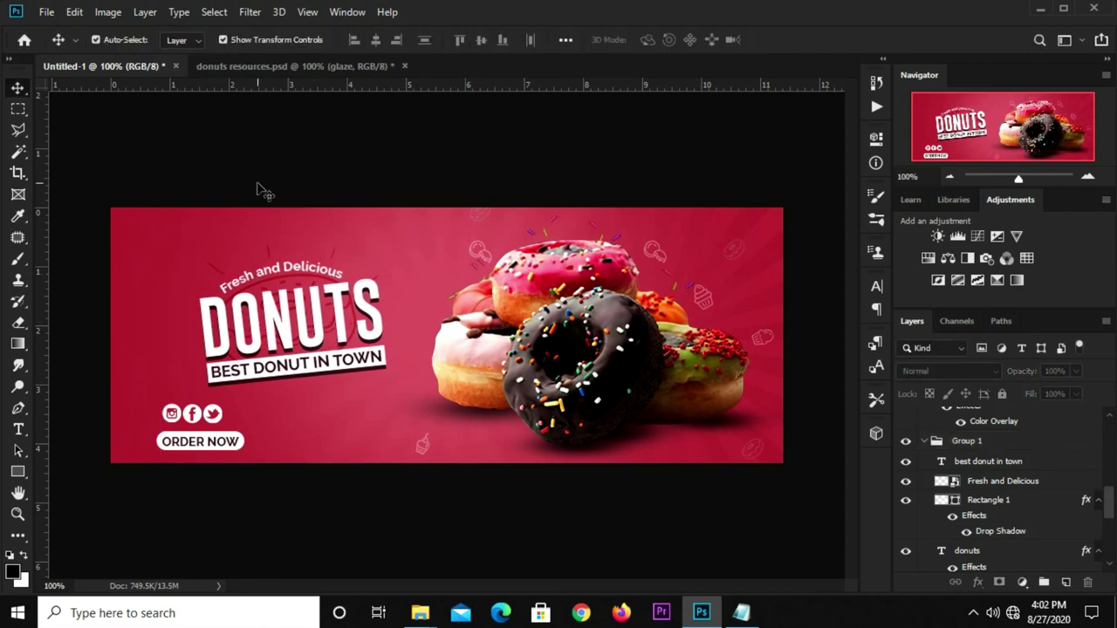
- Nudge the social icons and ORDER NOW button left, and add a vertical guide near the left edge
left_click(210, 447)
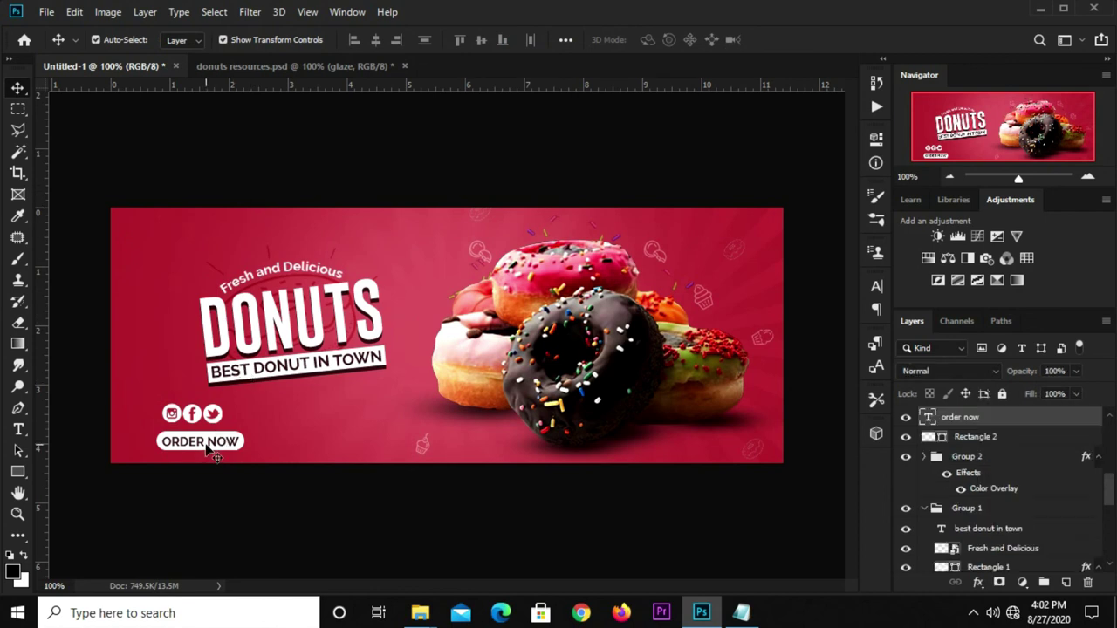
left_click(303, 515)
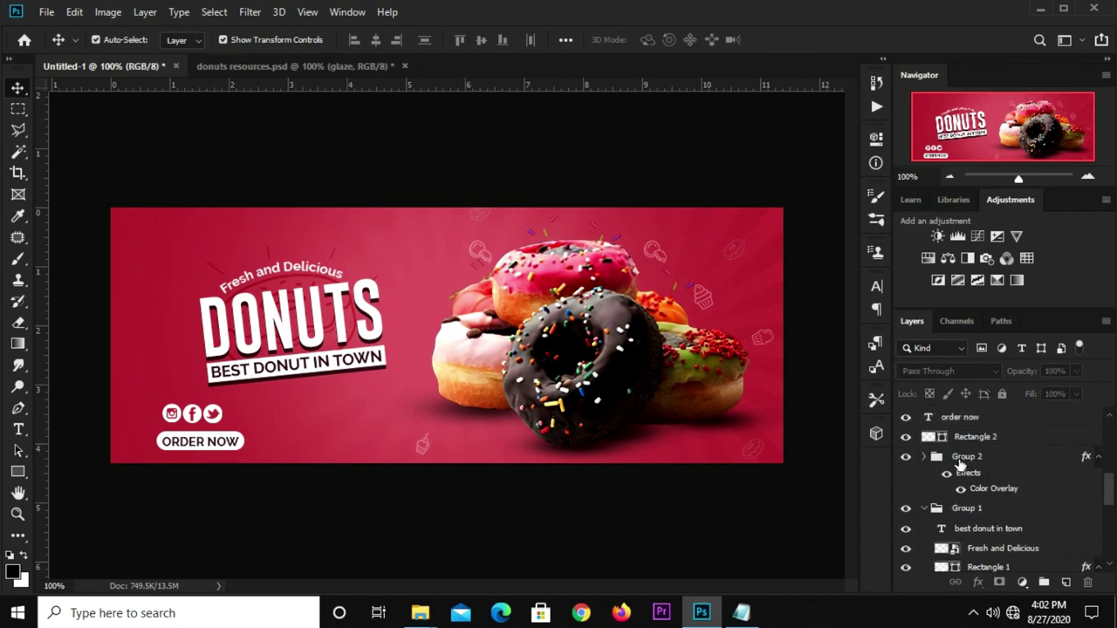
left_click(960, 461)
left_click(959, 417, "shift")
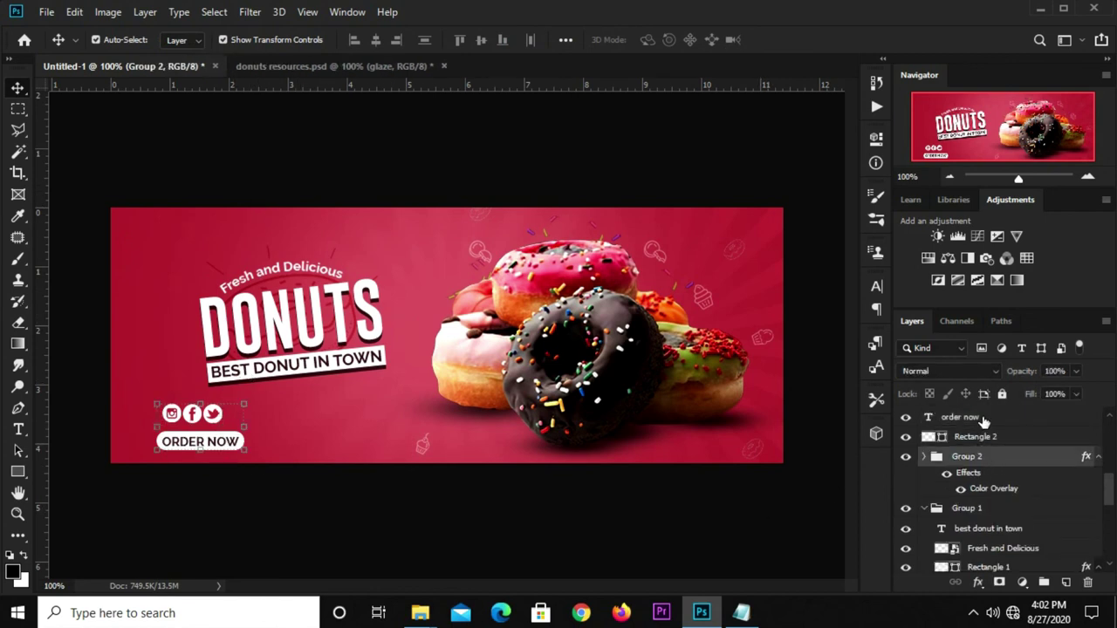
key("Left")
key("Left")
key("Left")
key("Left")
key("Left")
key("Left")
key("Left")
key("Left")
key("Left")
key("Left")
key("Left")
key("Left")
left_click(301, 532)
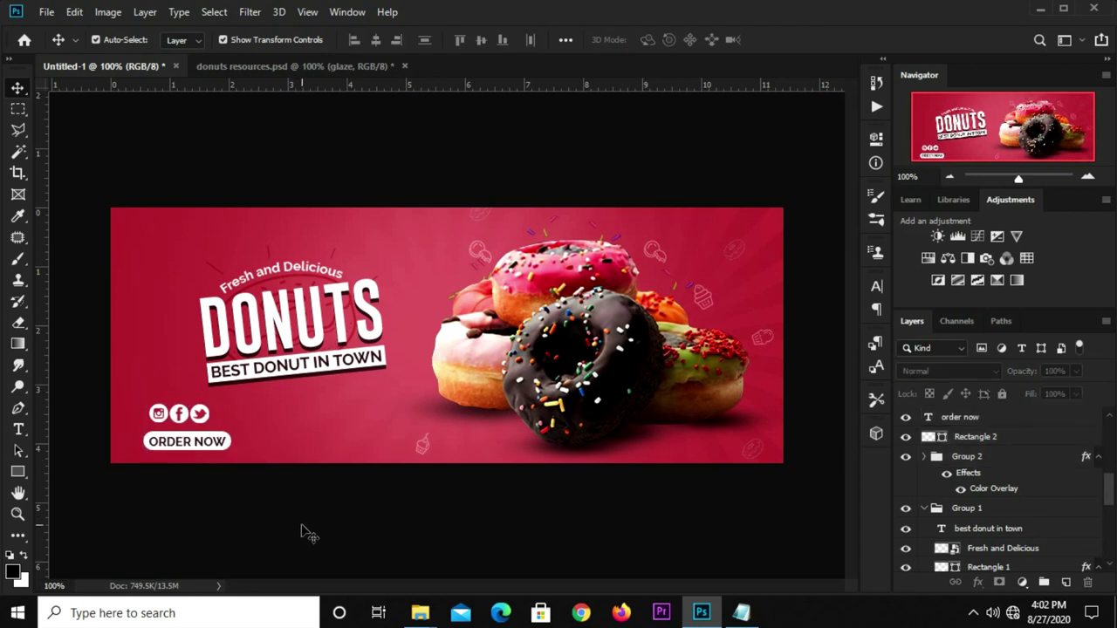
left_click_drag(37, 502, 143, 517)
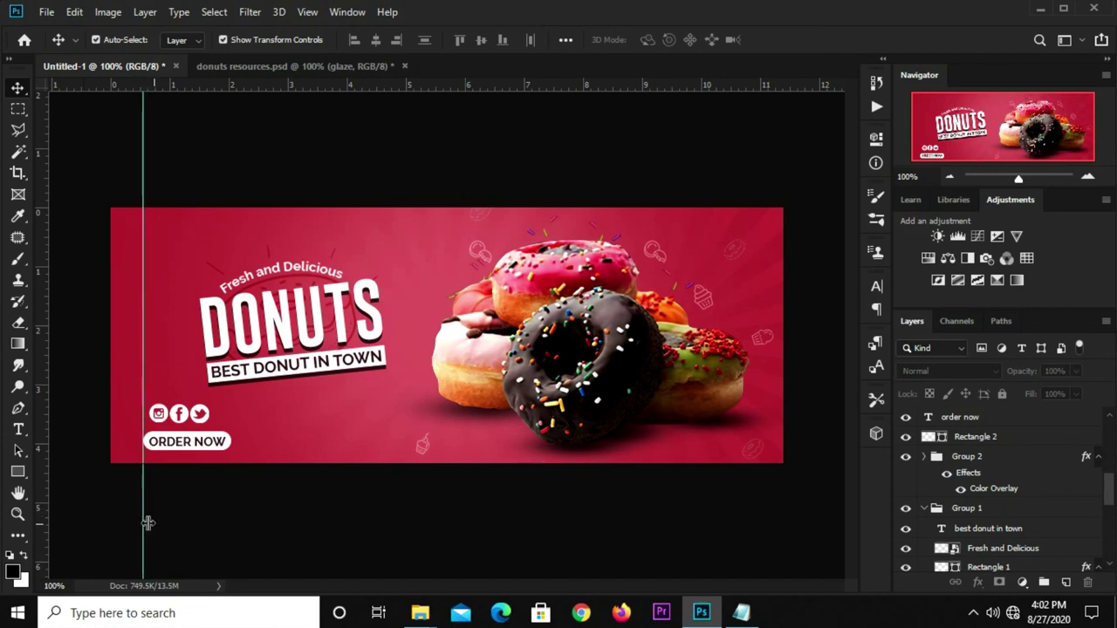
- Draw a white rectangle with no stroke down from the top-left guide
left_click(18, 471)
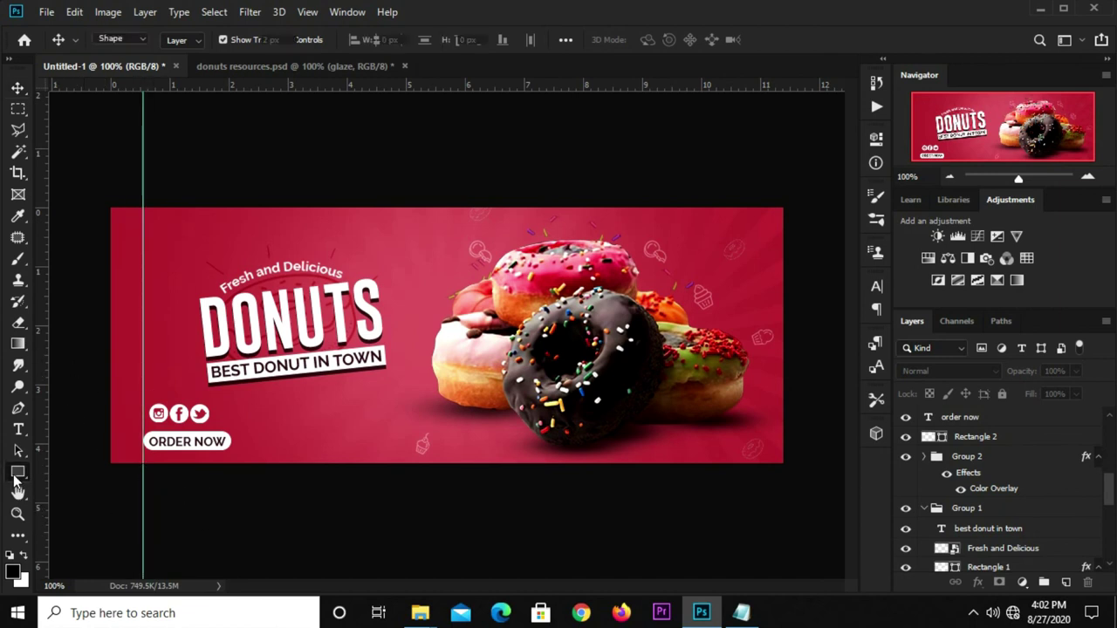
left_click(87, 468)
left_click_drag(145, 208, 200, 283)
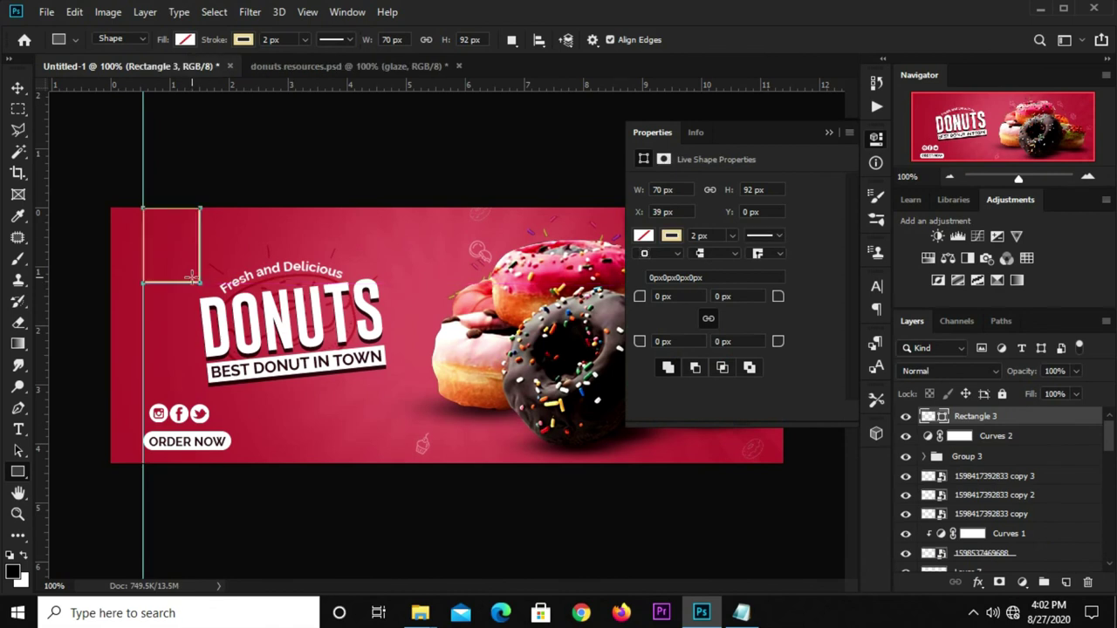
left_click(655, 267)
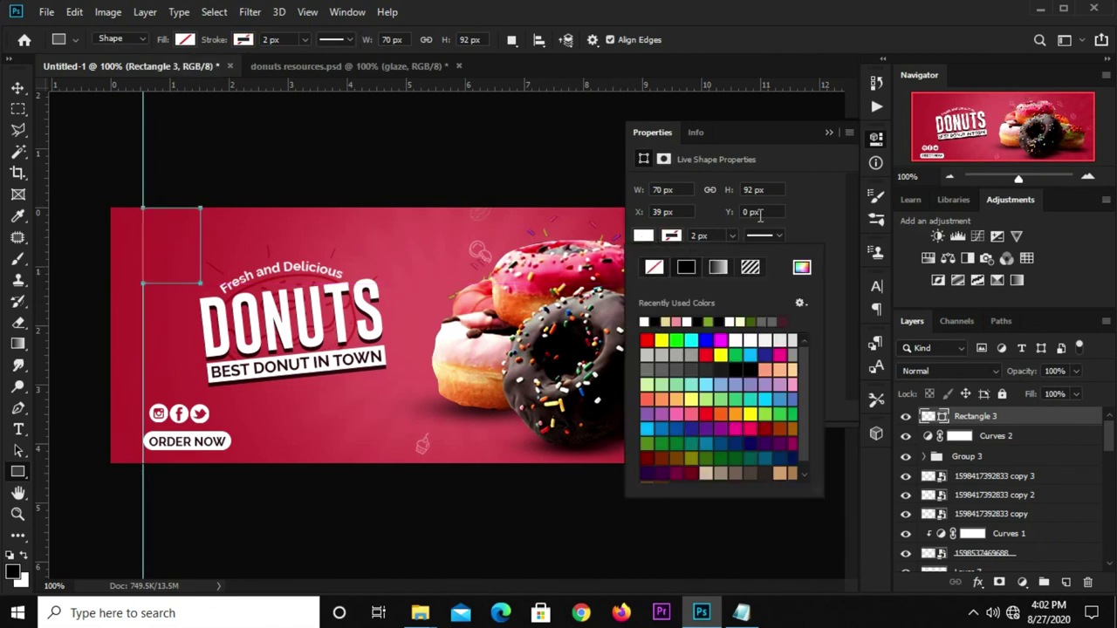
left_click(656, 321)
left_click(825, 133)
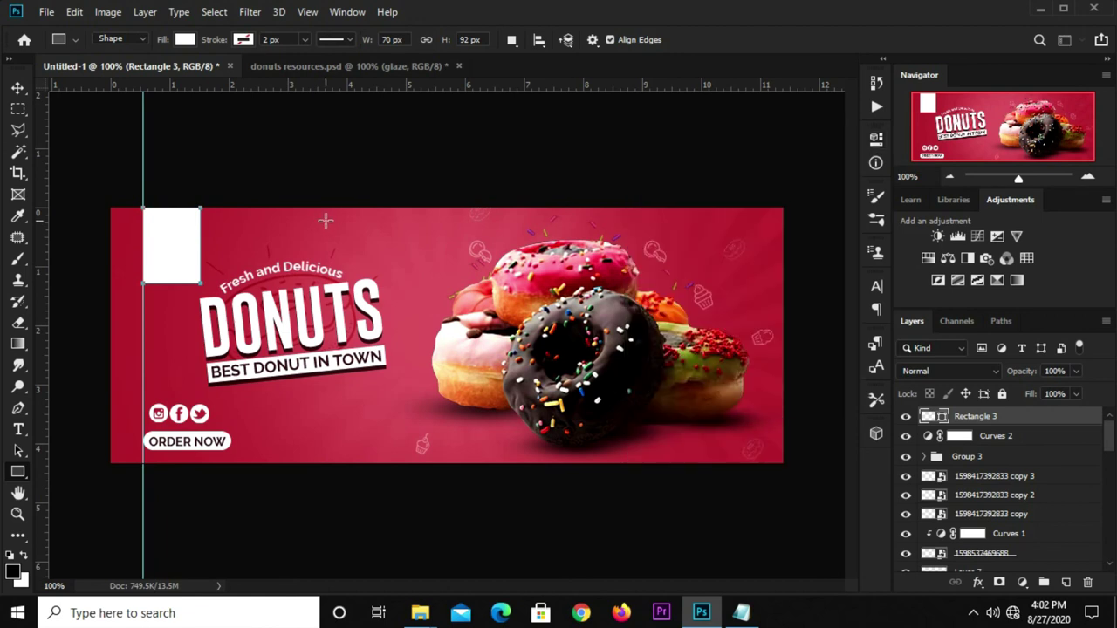
- Move the white rectangle up so it meets the banner's top edge
key("v")
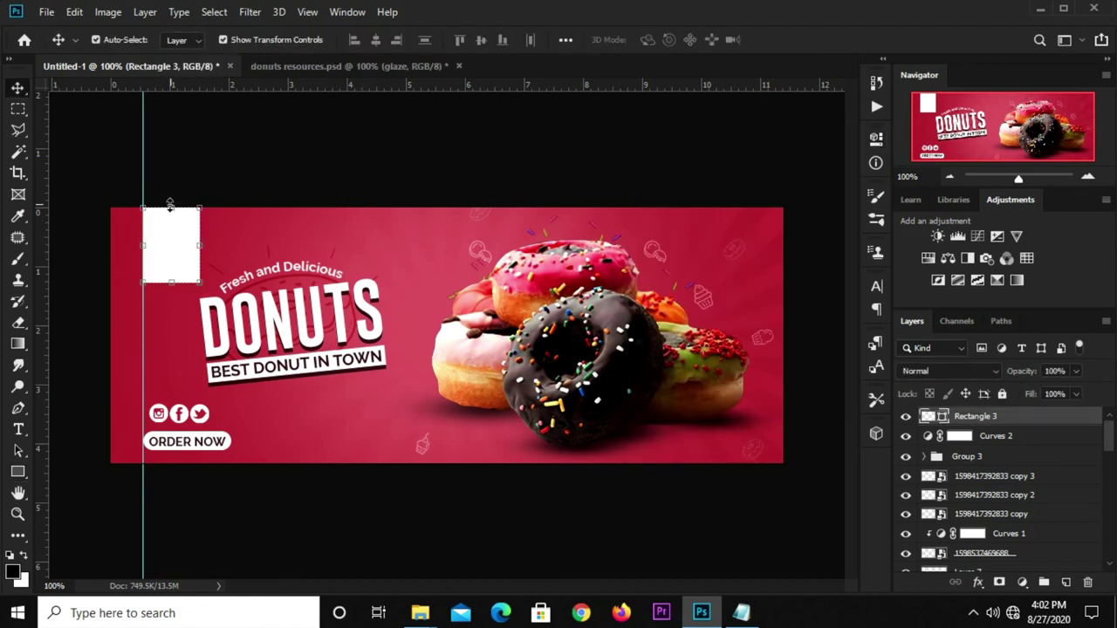
left_click_drag(170, 203, 171, 200)
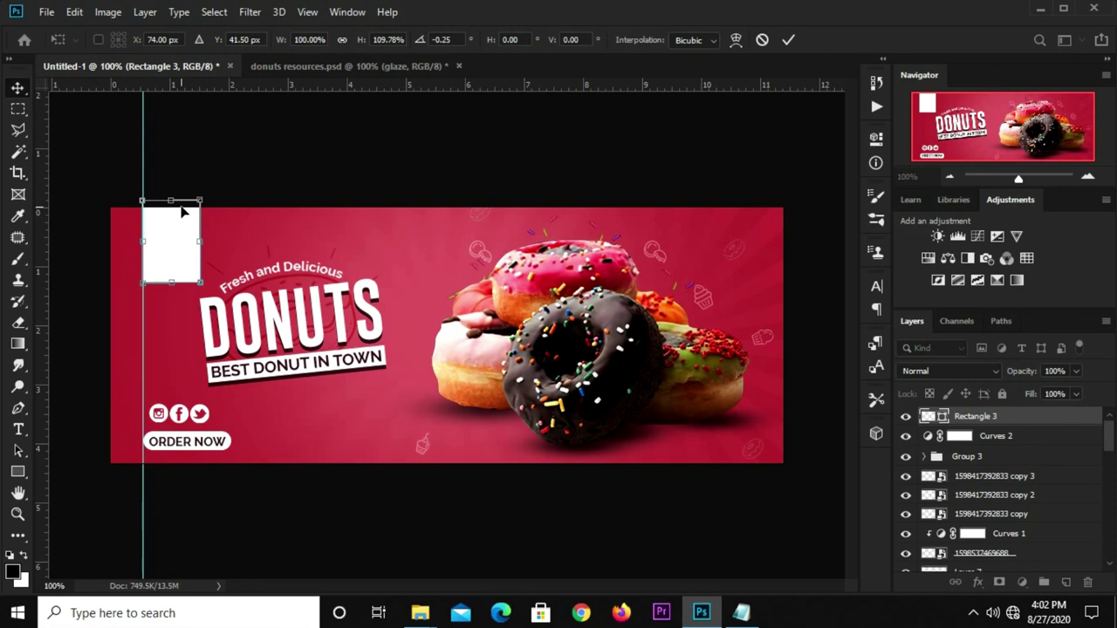
key("Escape")
key("ctrl+t")
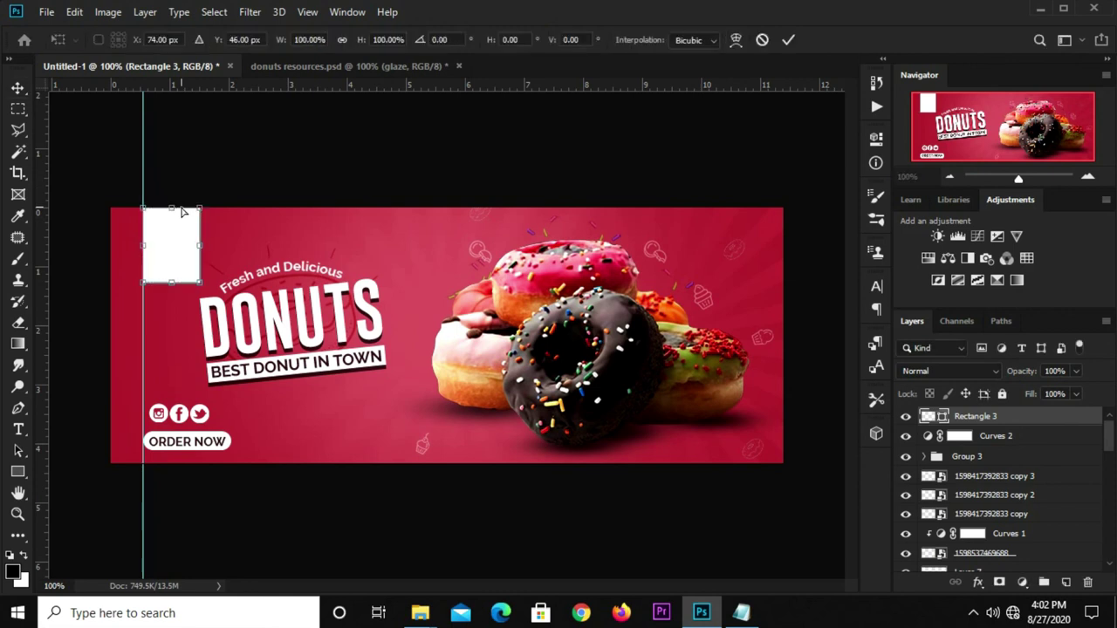
left_click_drag(183, 212, 180, 161)
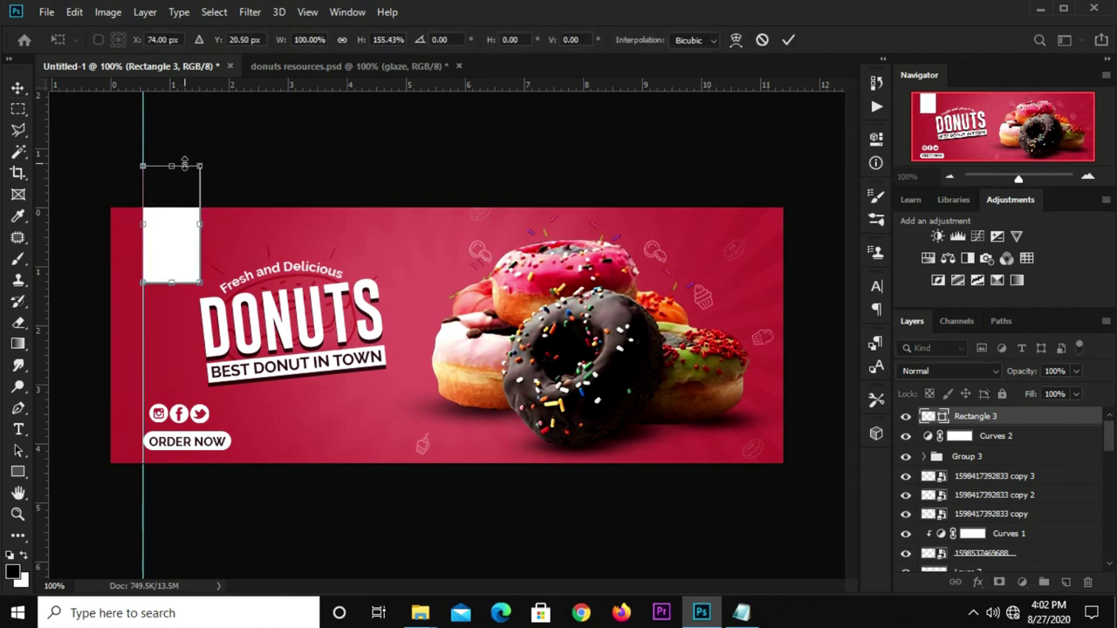
key("Escape")
left_click(168, 259)
left_click_drag(168, 259, 167, 257)
- Rasterize Rectangle 3 and add guides through its centre, bottom and right edges
right_click(963, 420)
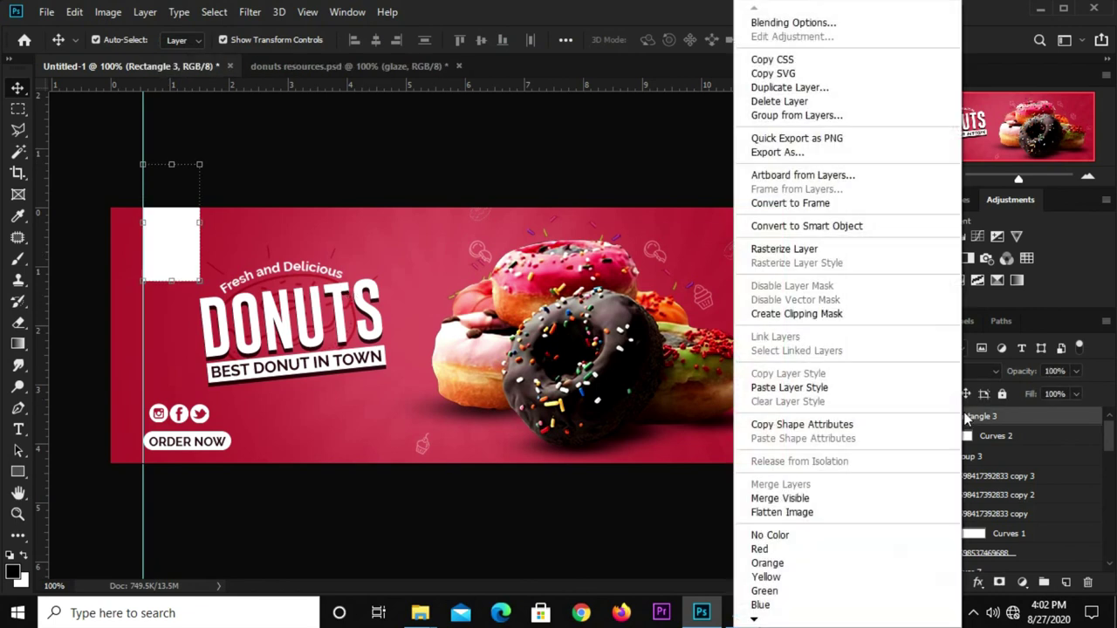
left_click(772, 248)
left_click_drag(54, 279, 171, 284)
left_click_drag(236, 85, 181, 281)
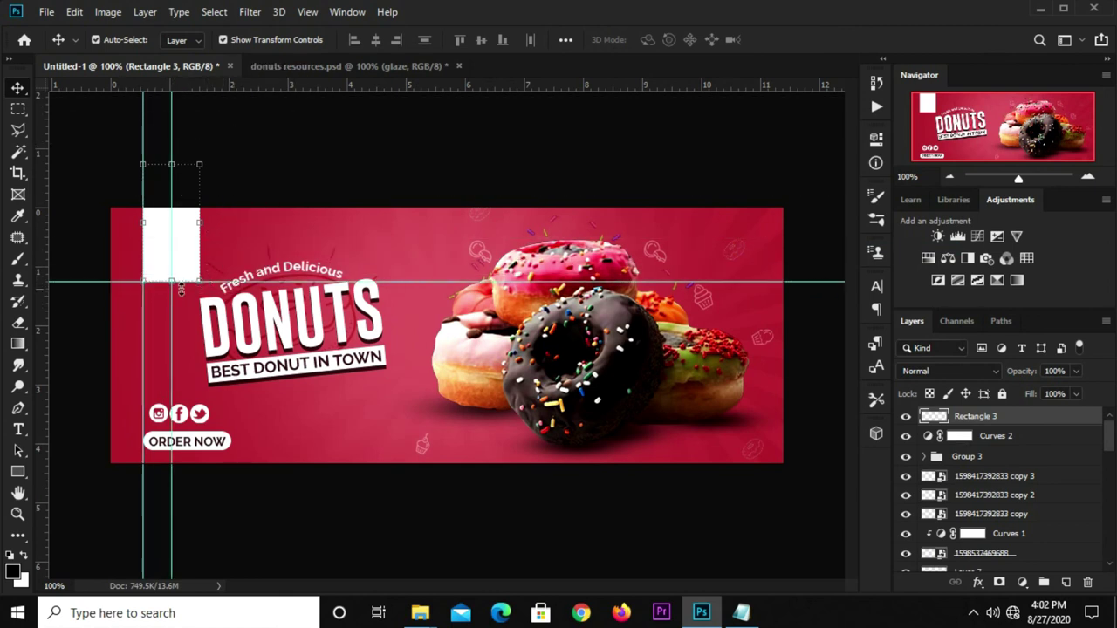
left_click_drag(56, 361, 201, 251)
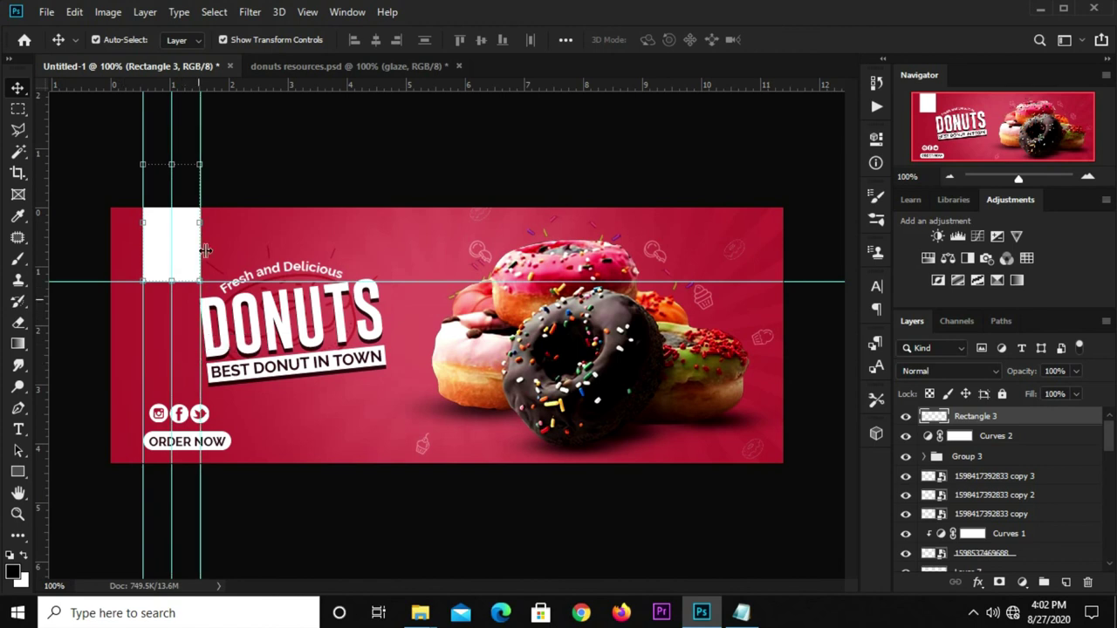
left_click_drag(256, 80, 250, 272)
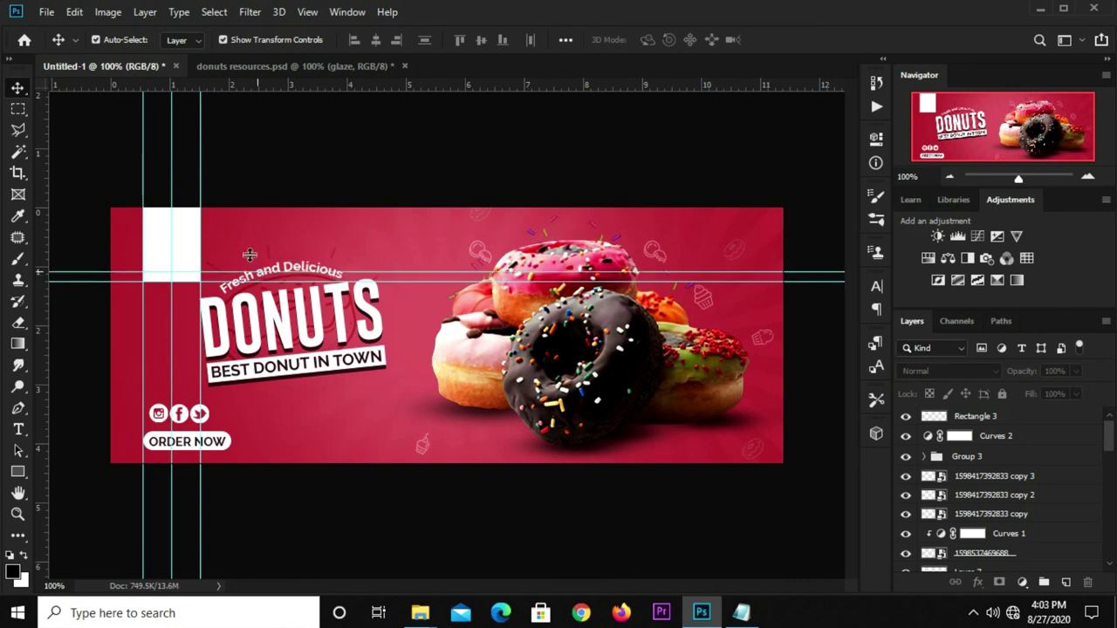
left_click(194, 247)
- Draw a closed V-shaped notch path across the rectangle's bottom with the Pen tool
right_click(17, 408)
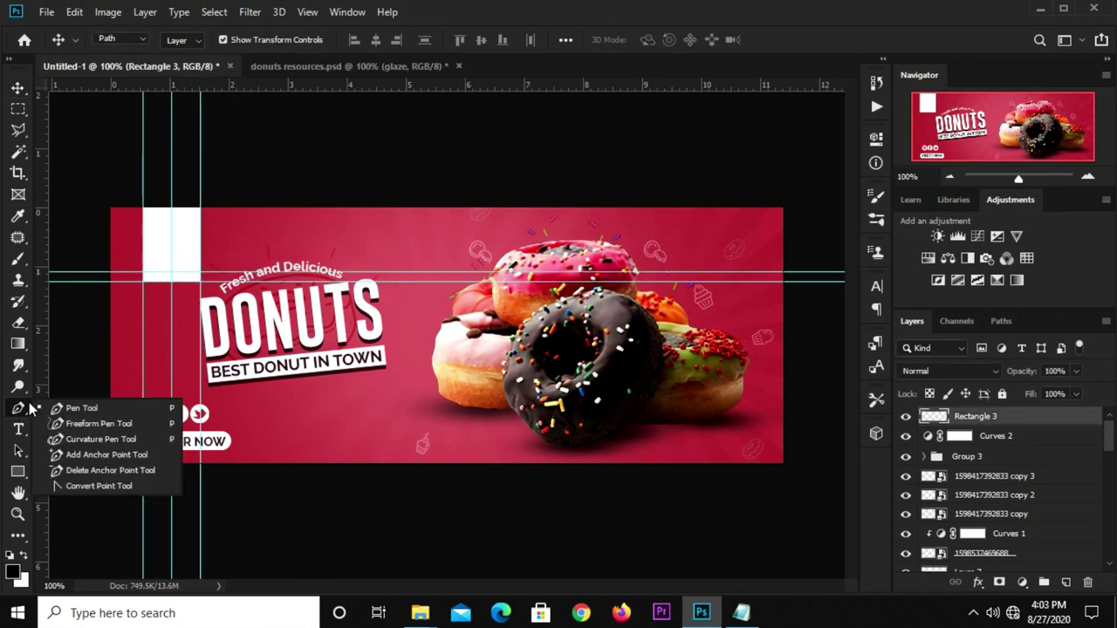
left_click(78, 406)
right_click(18, 408)
left_click(79, 406)
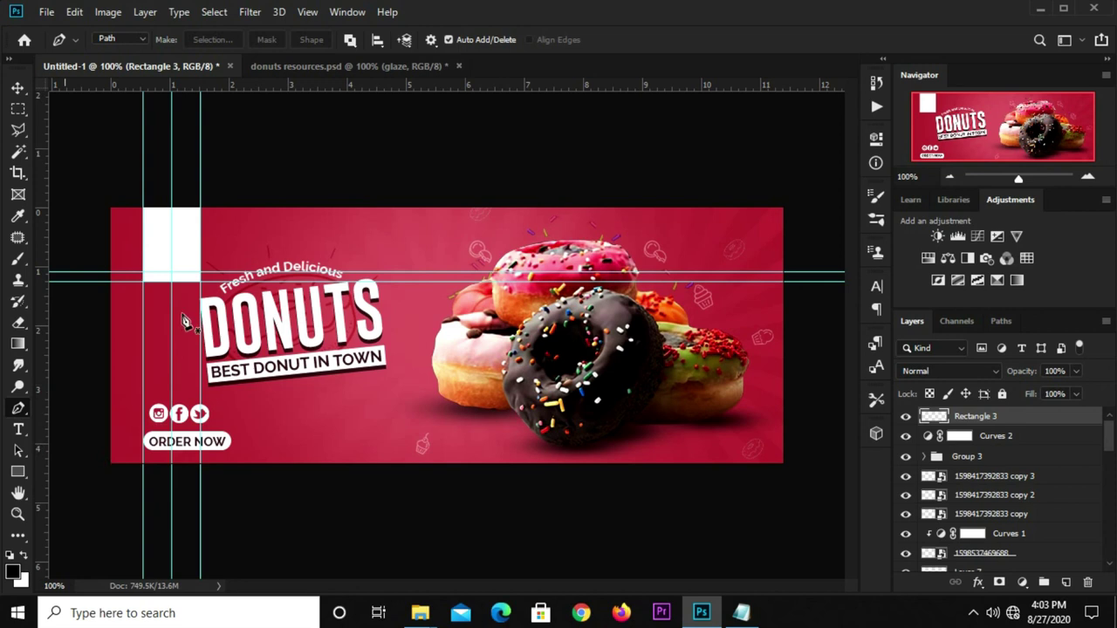
left_click(143, 281)
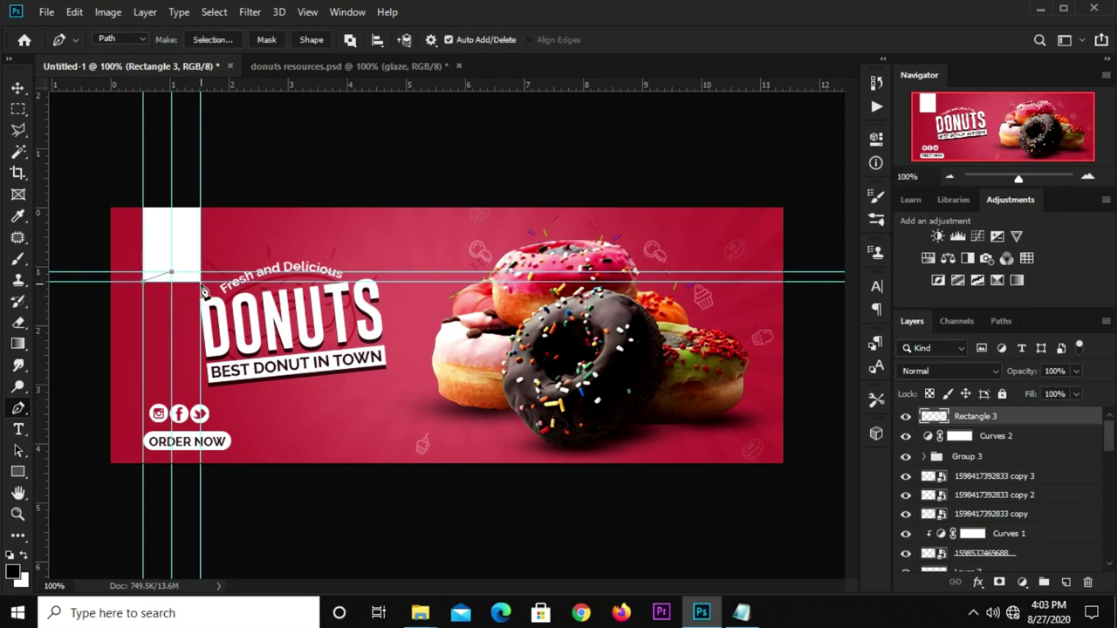
left_click(201, 303)
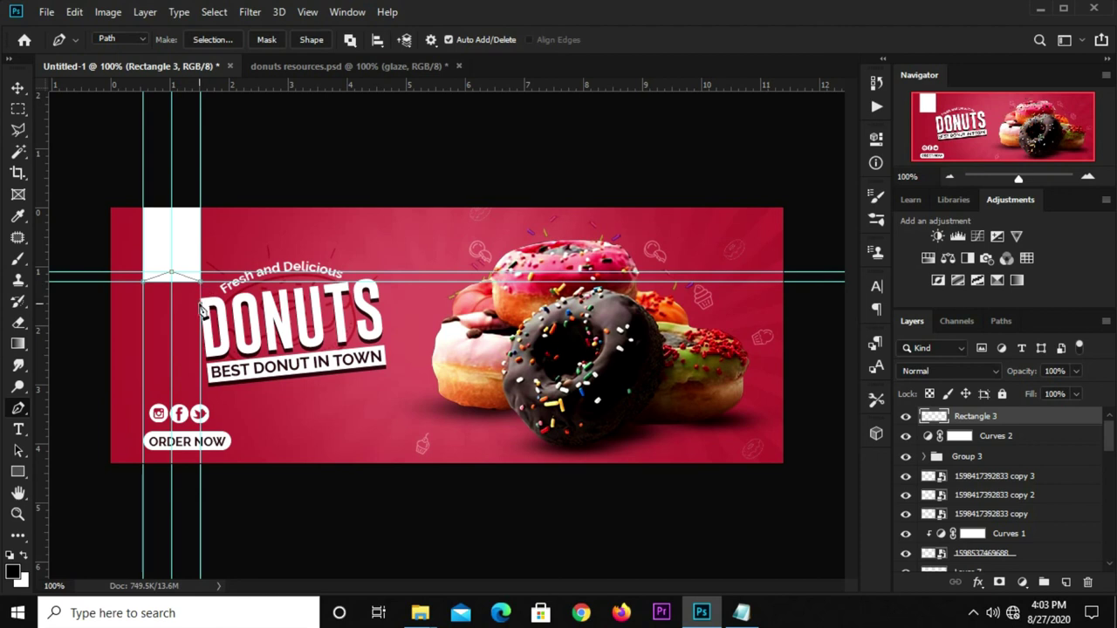
left_click(143, 282)
- Turn the path into a selection, delete the notch, deselect, and clear all guides
right_click(150, 294)
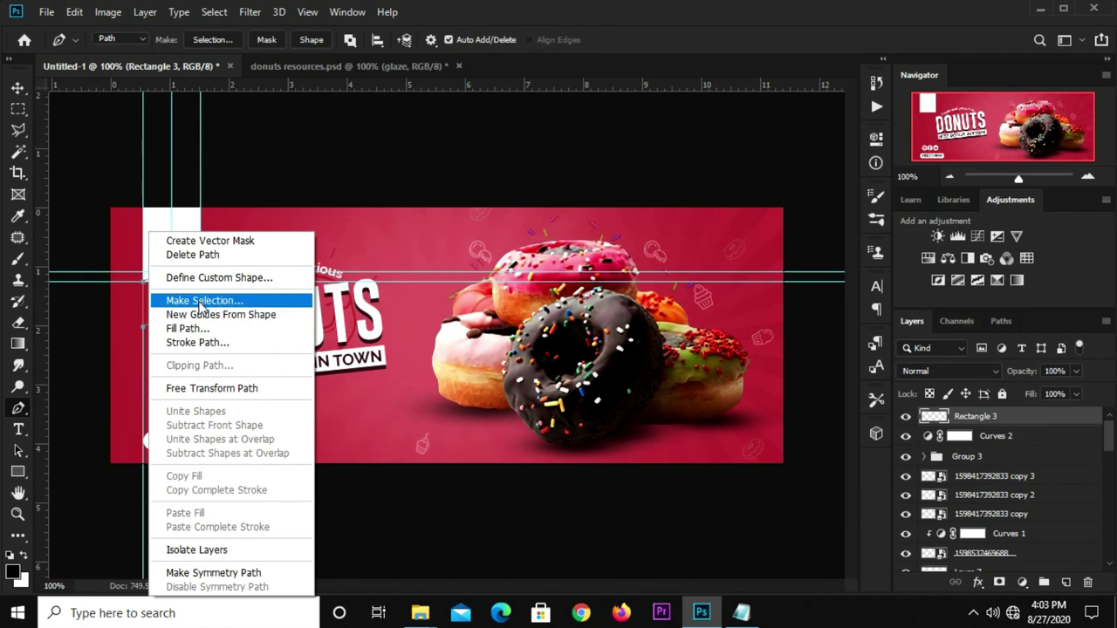
left_click(187, 299)
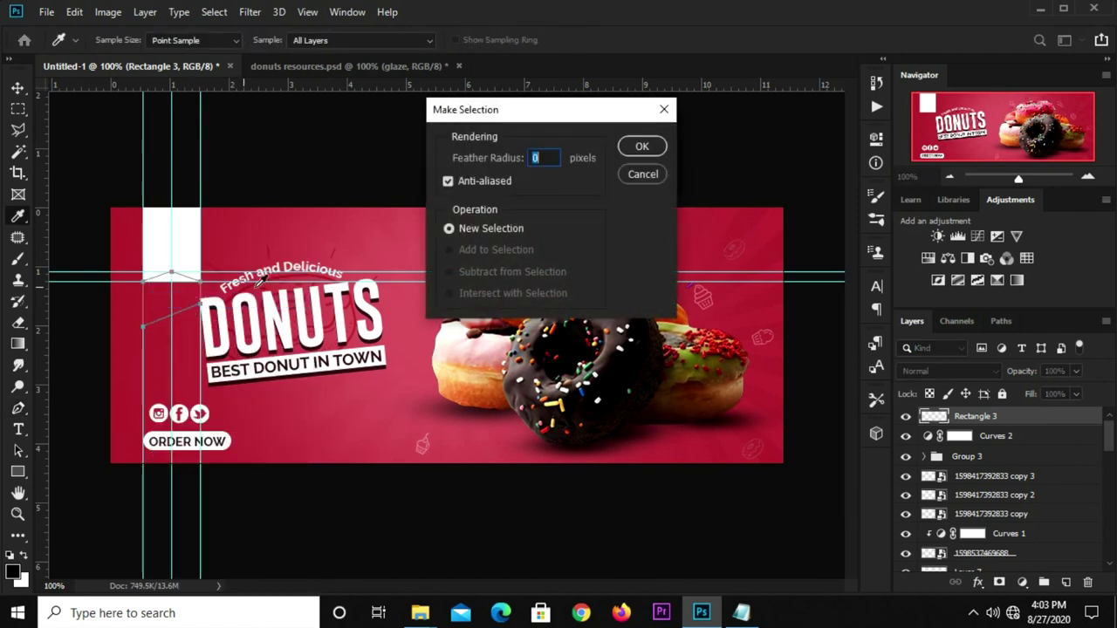
left_click(632, 146)
key("Delete")
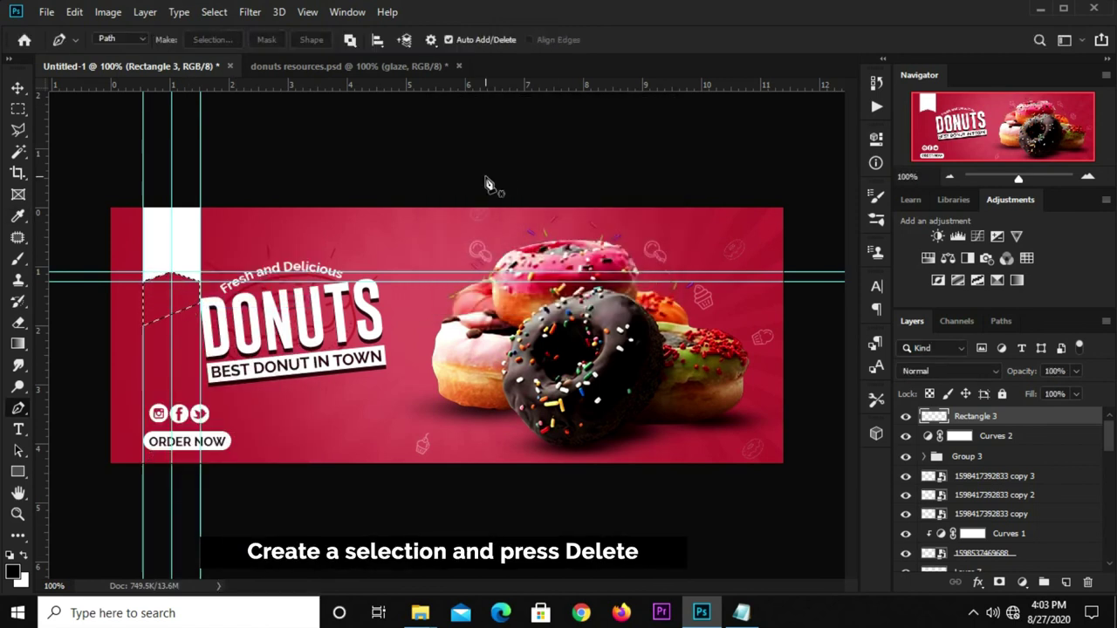
key("ctrl+d")
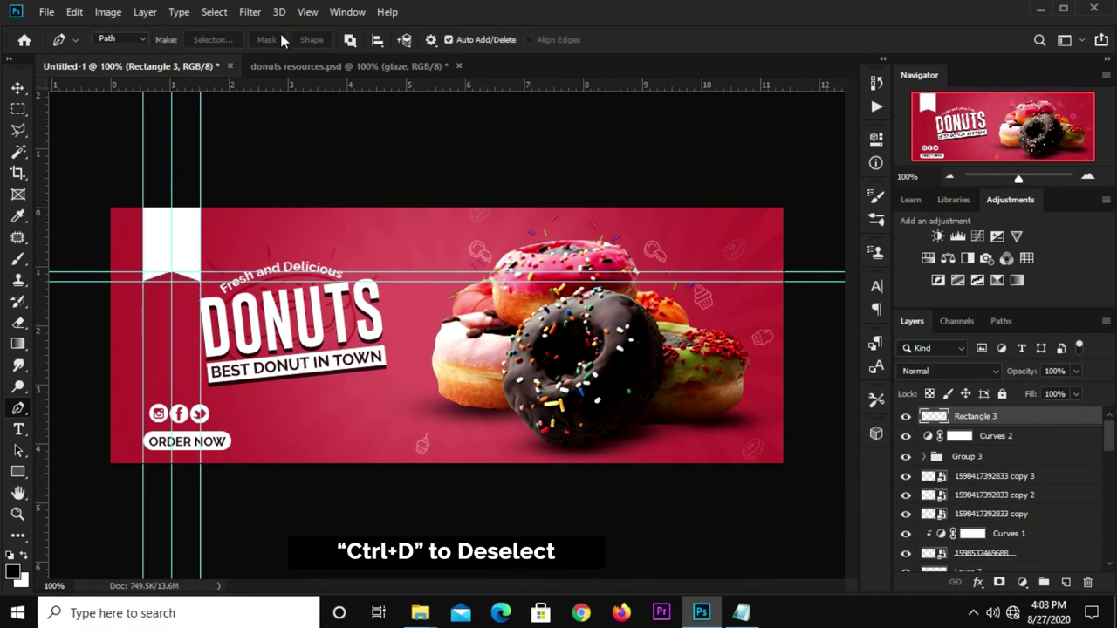
left_click(307, 11)
left_click(328, 413)
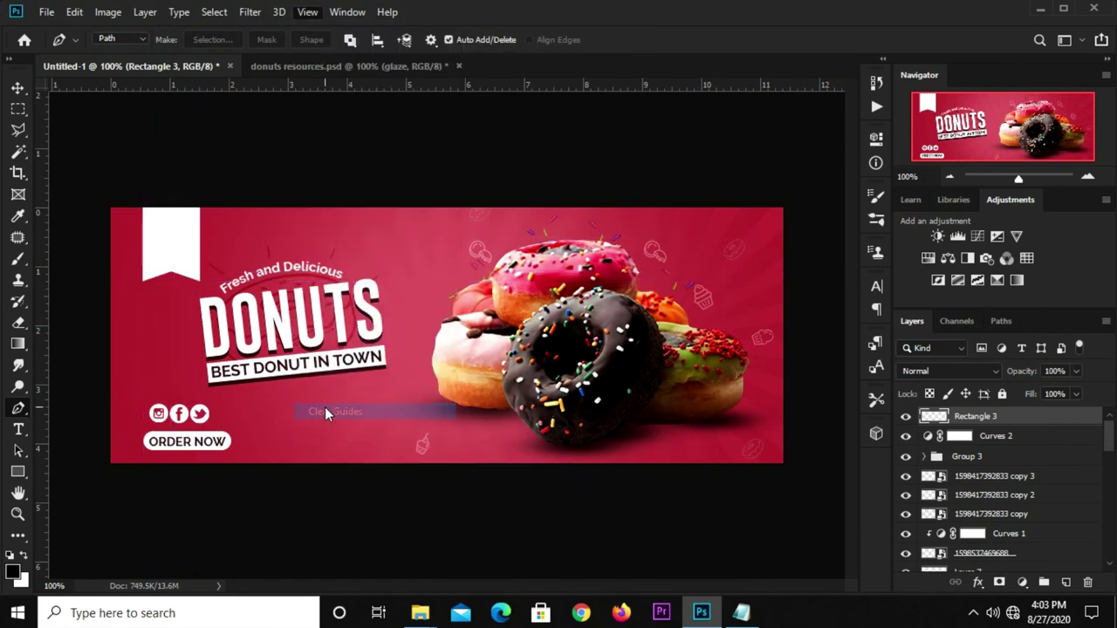
key("v")
left_click(321, 508)
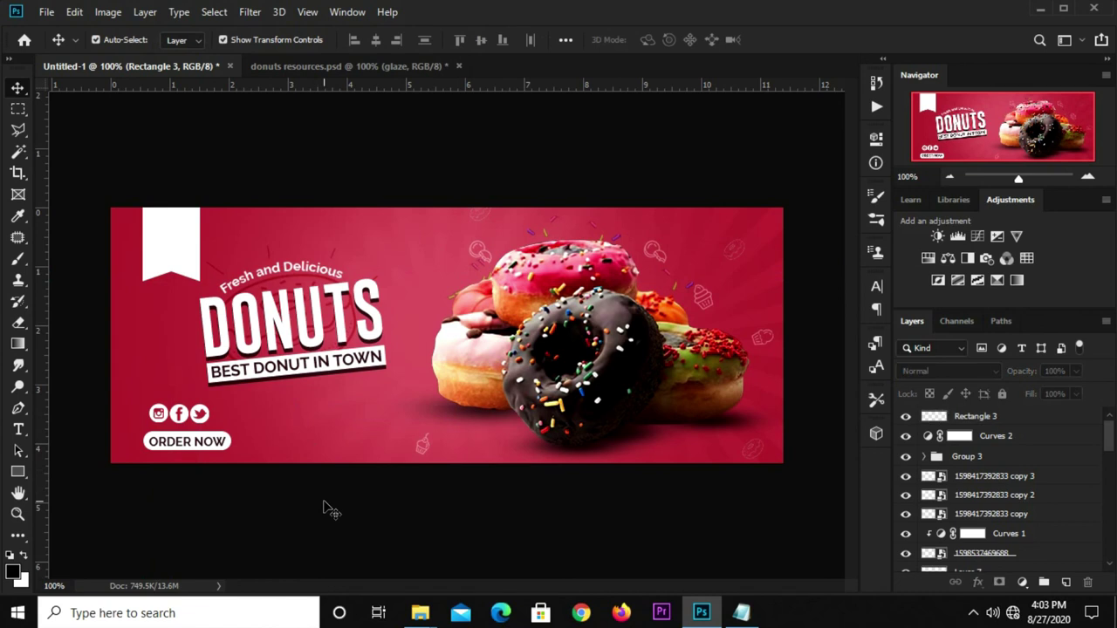
- Copy the '30%' line from the Notepad notes
left_click(741, 613)
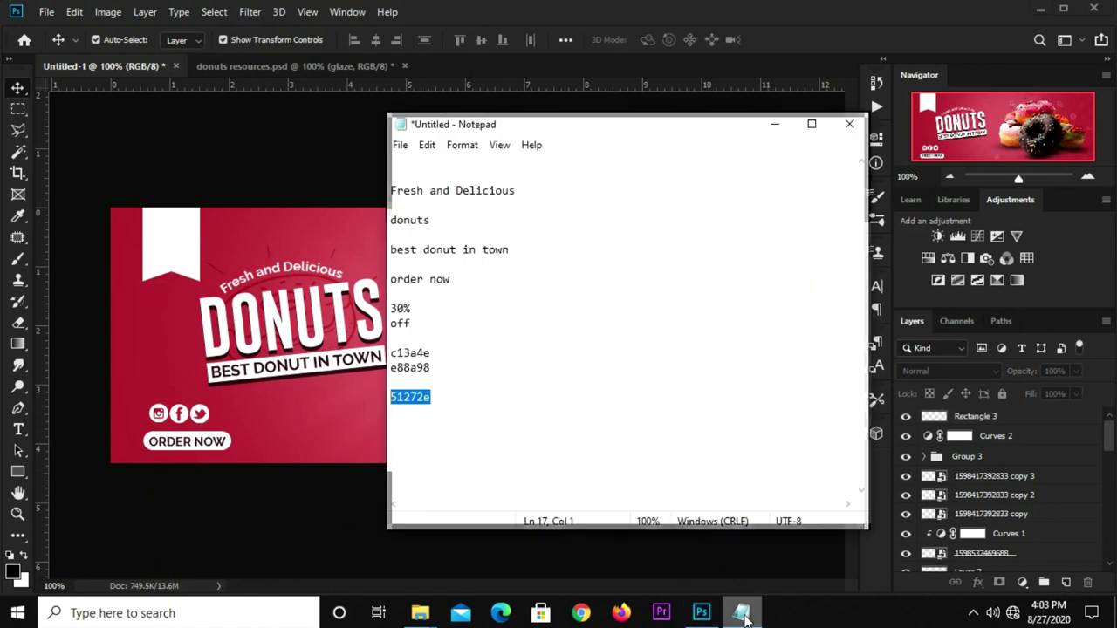
left_click_drag(417, 306, 362, 307)
right_click(394, 309)
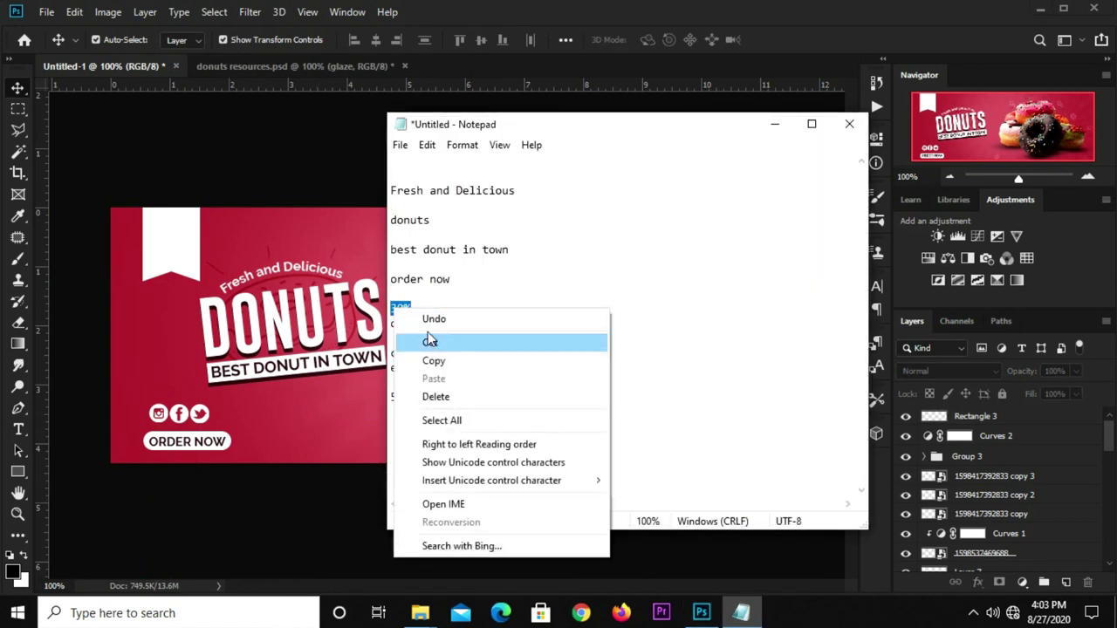
left_click(432, 361)
left_click(285, 156)
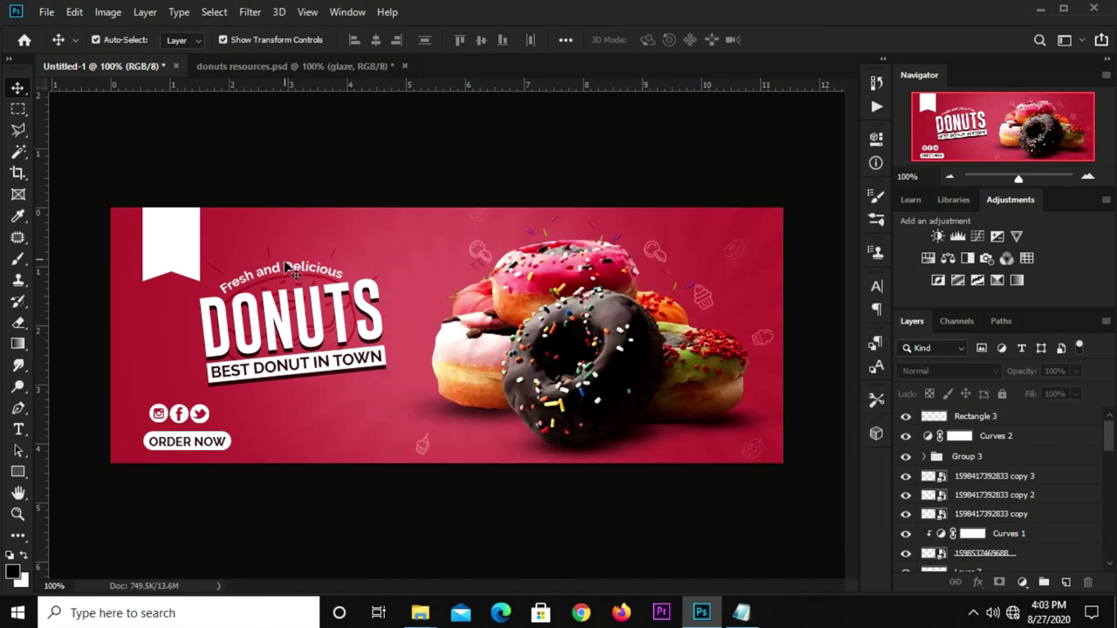
- Add '30%' text in dark maroon below the BEST DONUT IN TOWN tagline
left_click(20, 429)
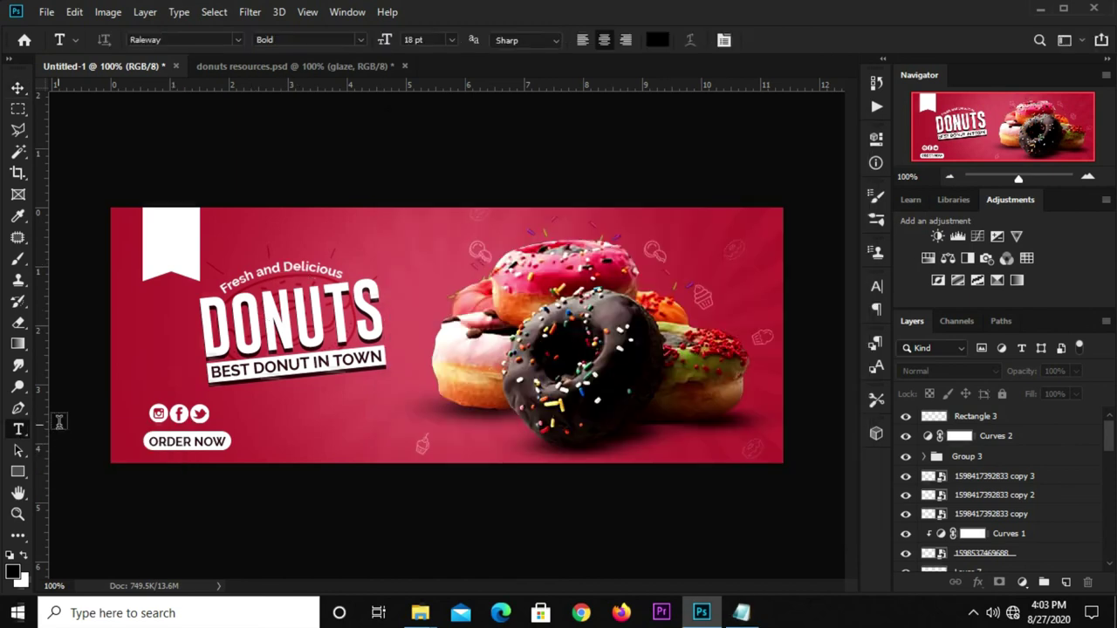
left_click(653, 41)
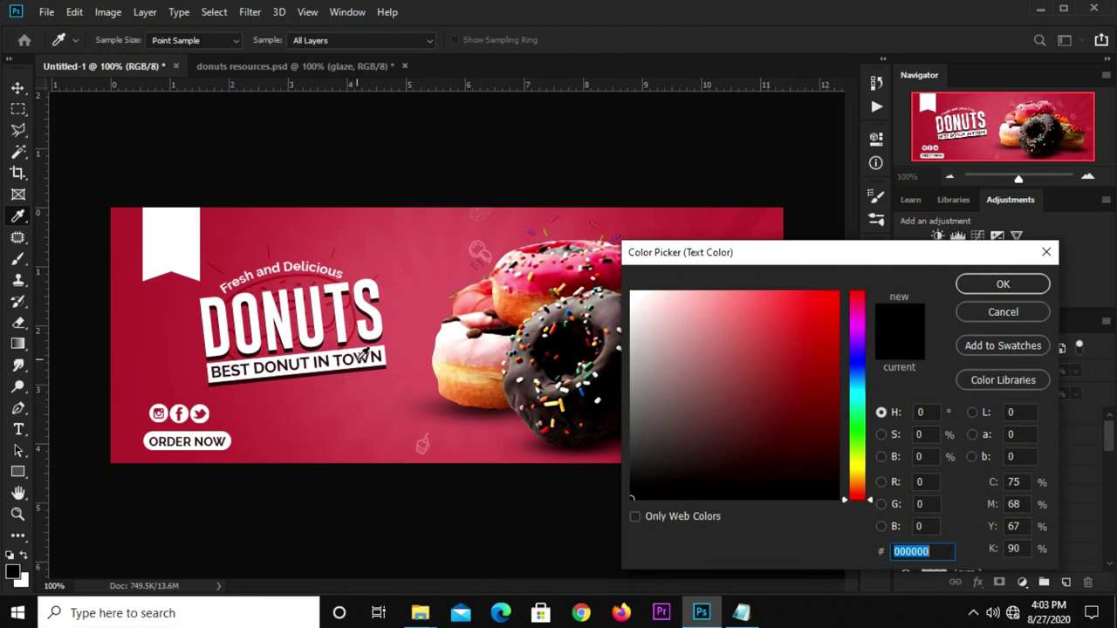
left_click(363, 355)
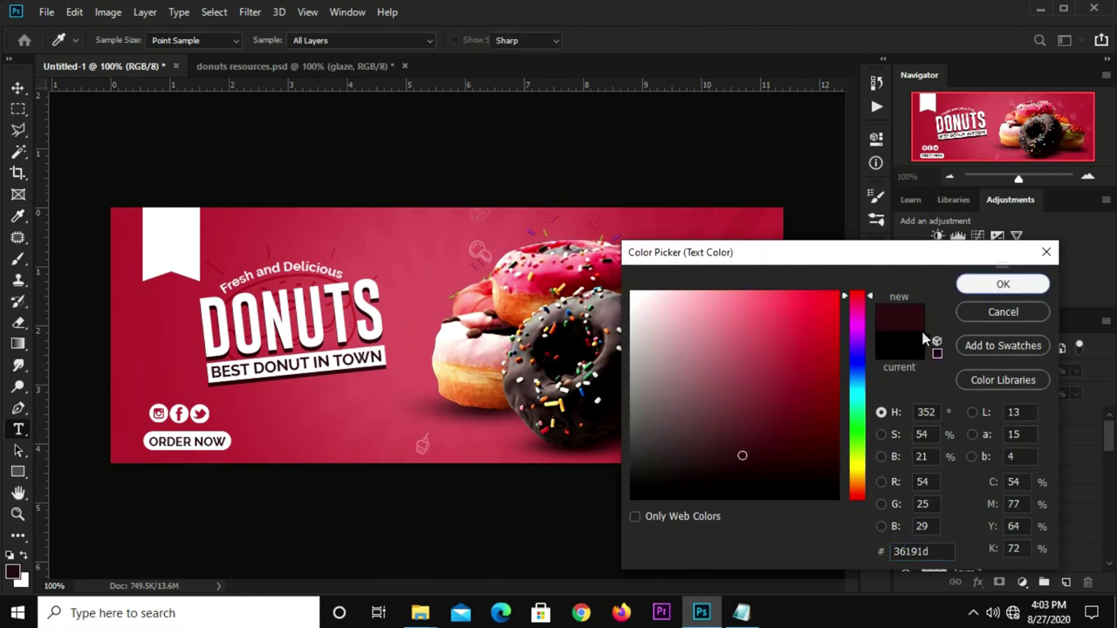
left_click(1003, 283)
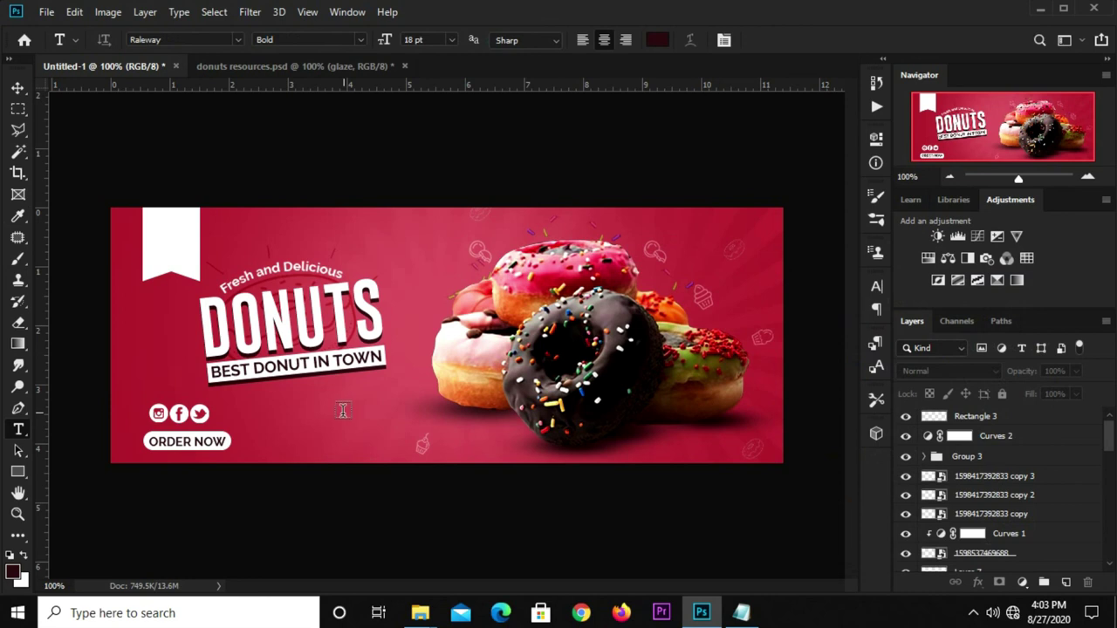
left_click(343, 411)
type("30%")
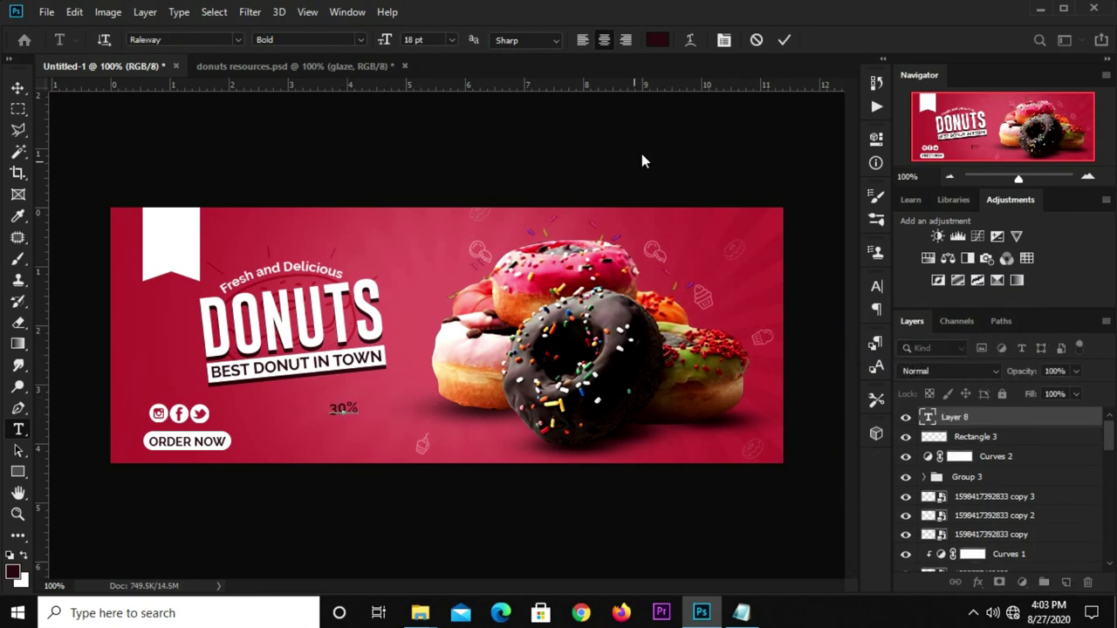
key("ctrl+Return")
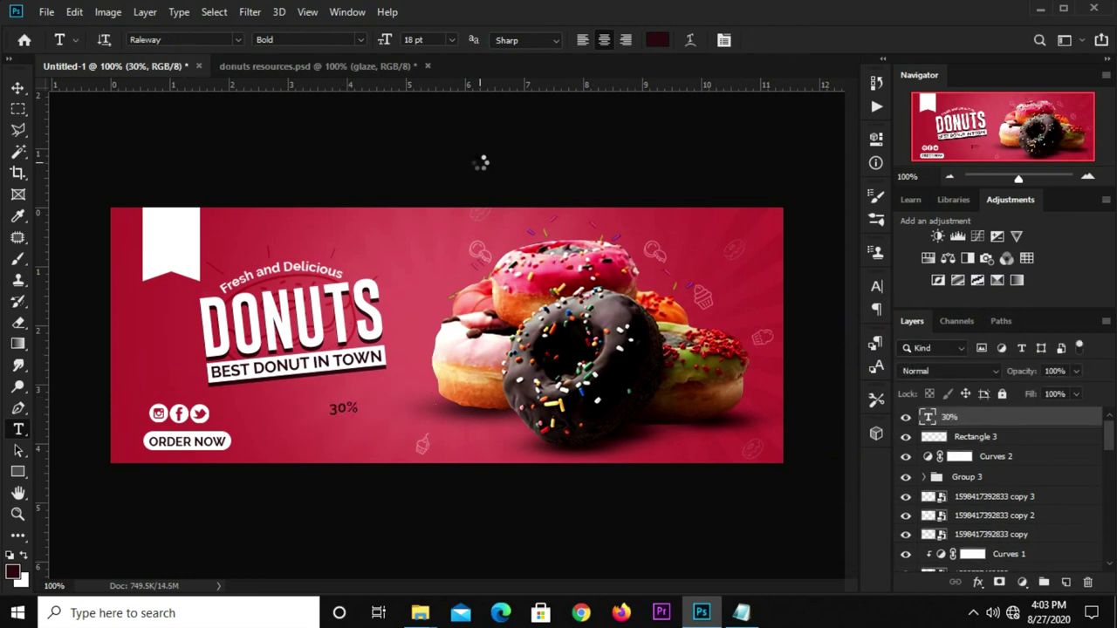
key("v")
left_click(876, 289)
- Set '30%' in Gobold and enlarge it onto the white ribbon tag
left_click(773, 311)
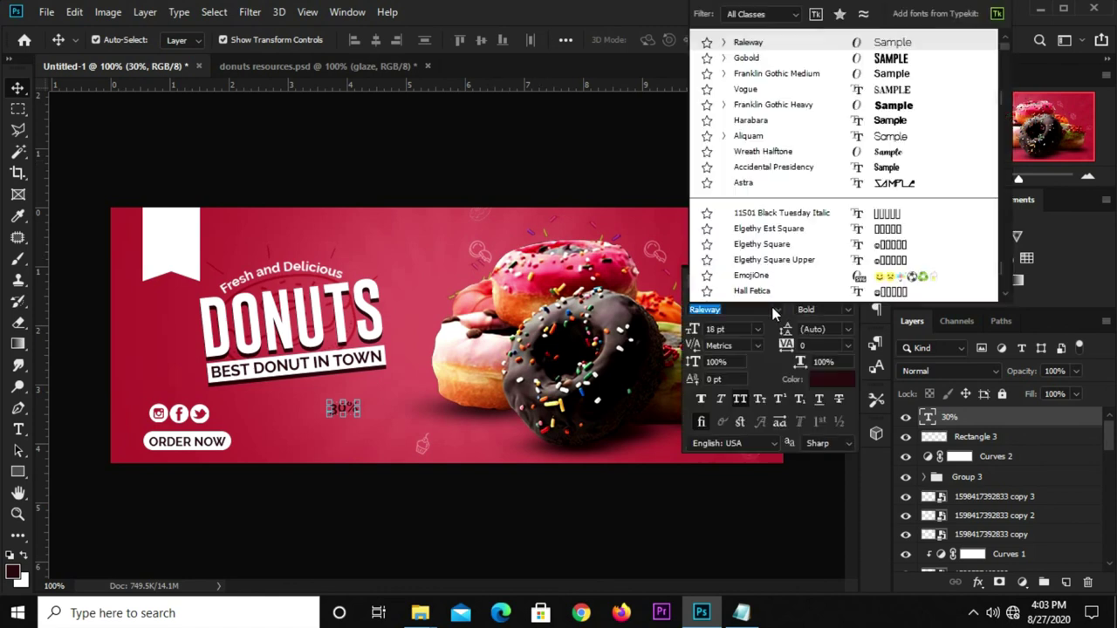
left_click(746, 59)
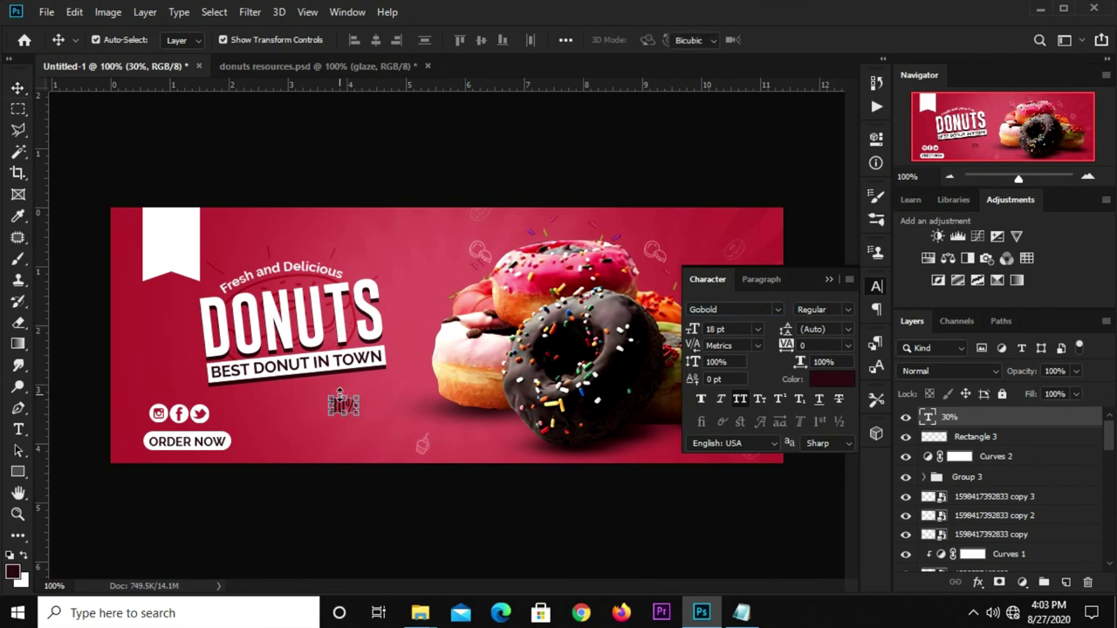
key("ctrl+t")
mouse_move(340, 395)
left_mouse_down()
mouse_move(349, 354)
mouse_move(178, 233)
left_mouse_up()
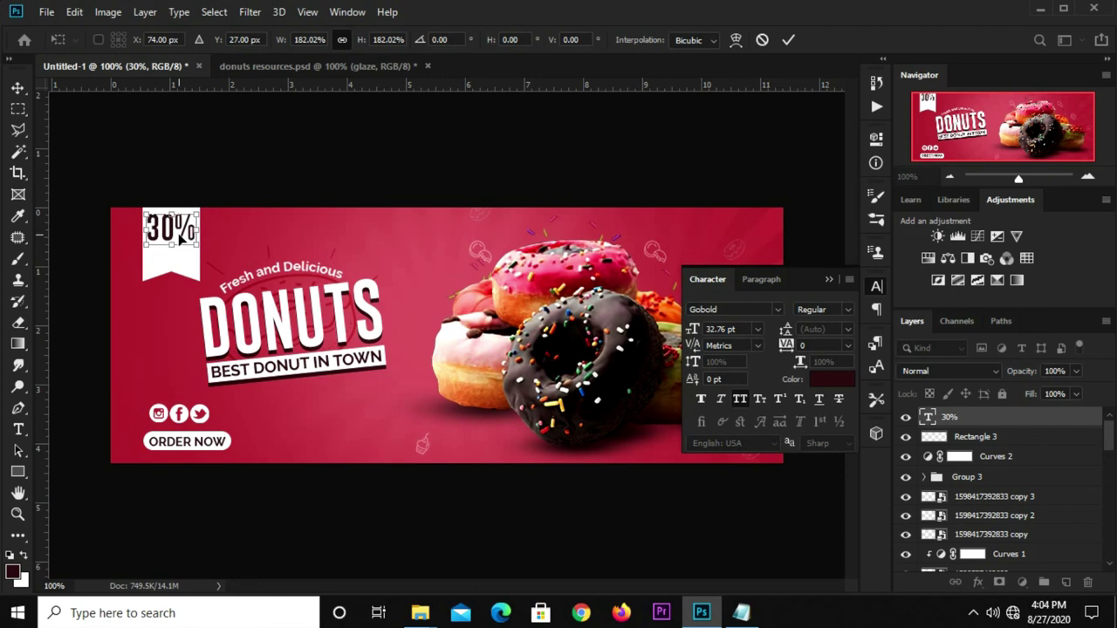
key("Return")
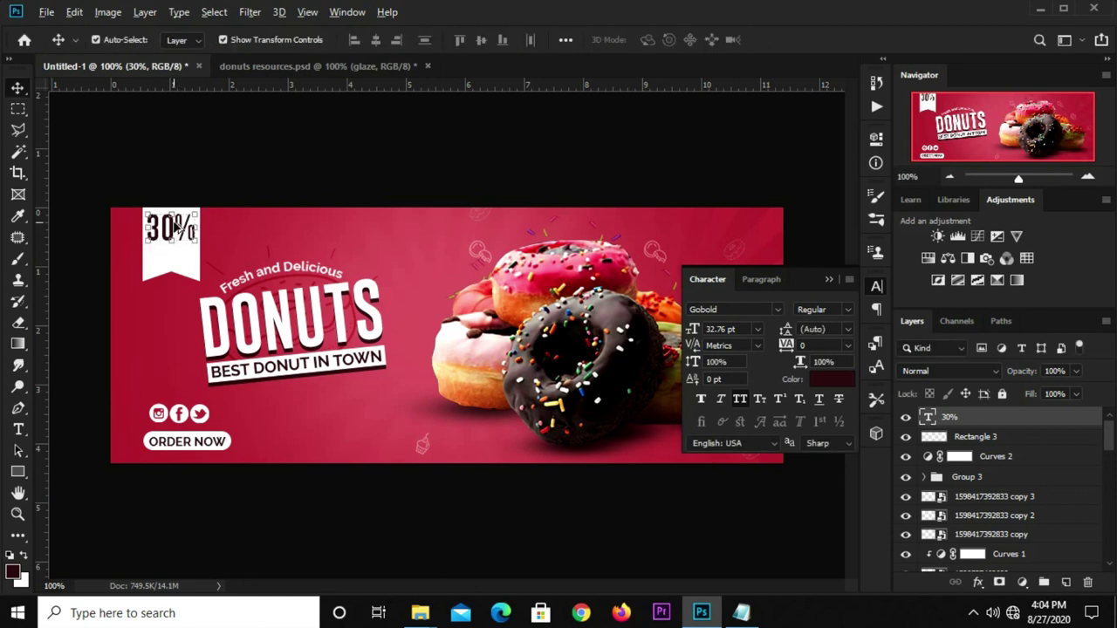
- Duplicate '30%' below itself, retype it as 'OFF', and shrink it to fit
left_click_drag(174, 228, 171, 258)
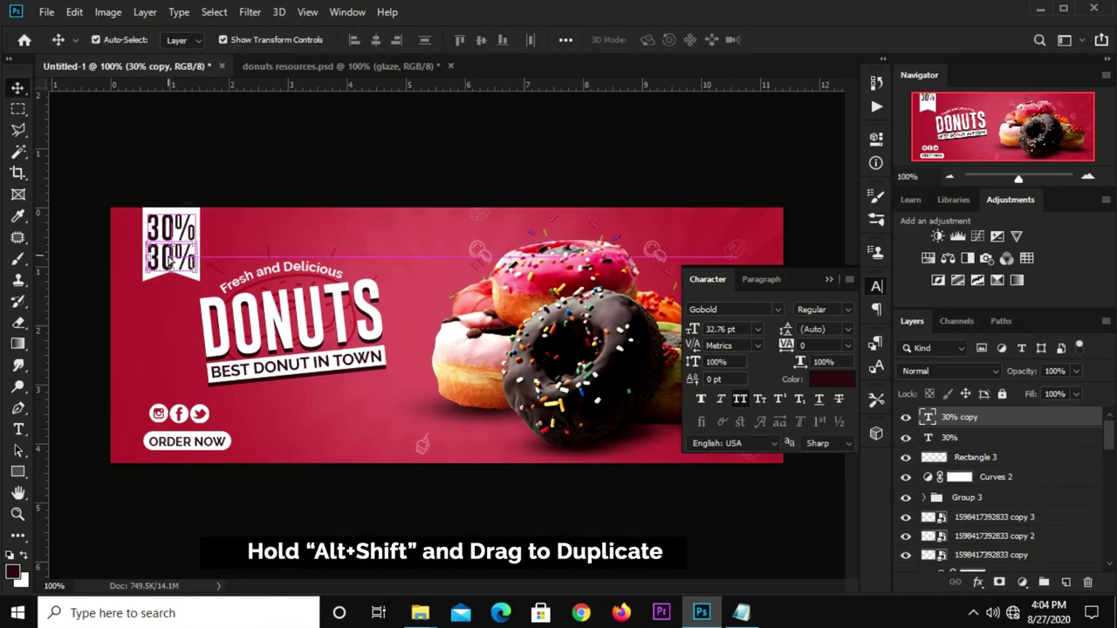
key("t")
double_click(172, 260)
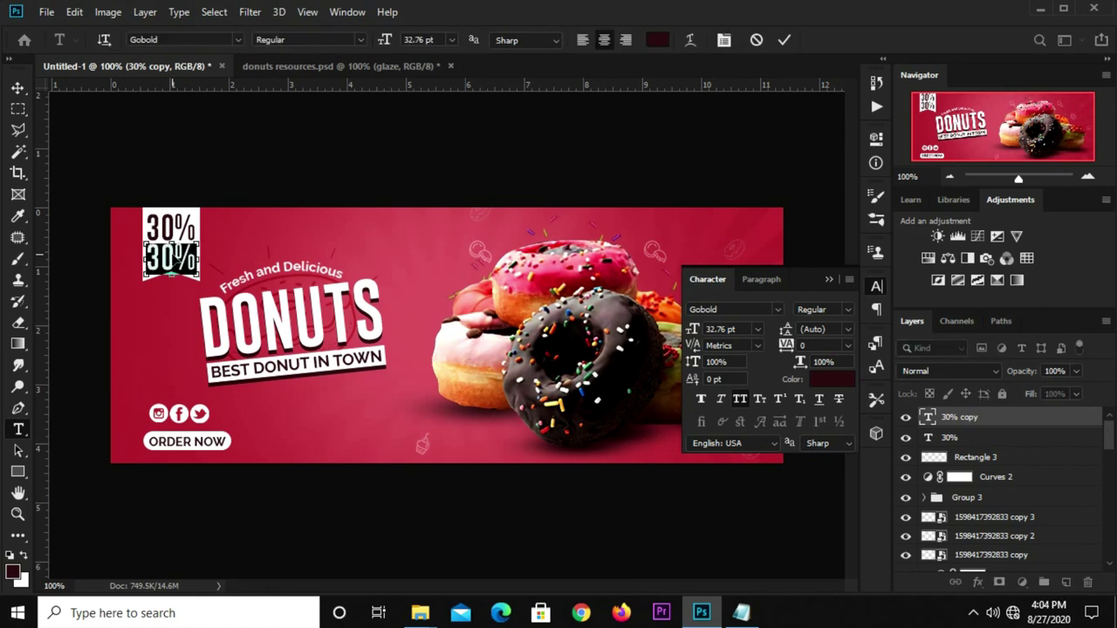
type("OFF")
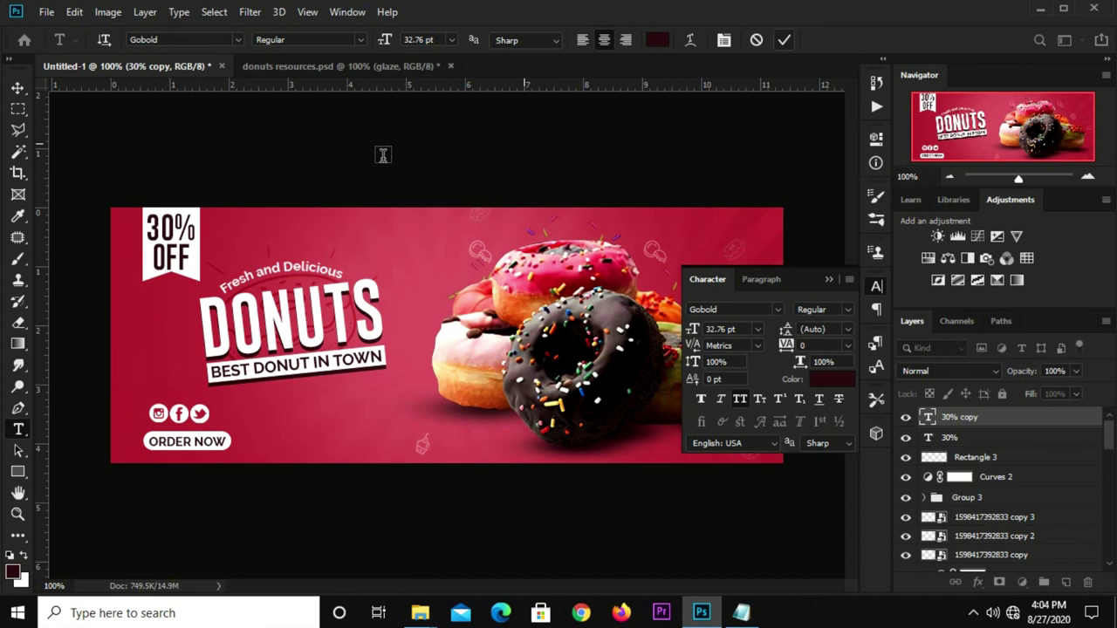
key("ctrl+Return")
key("v")
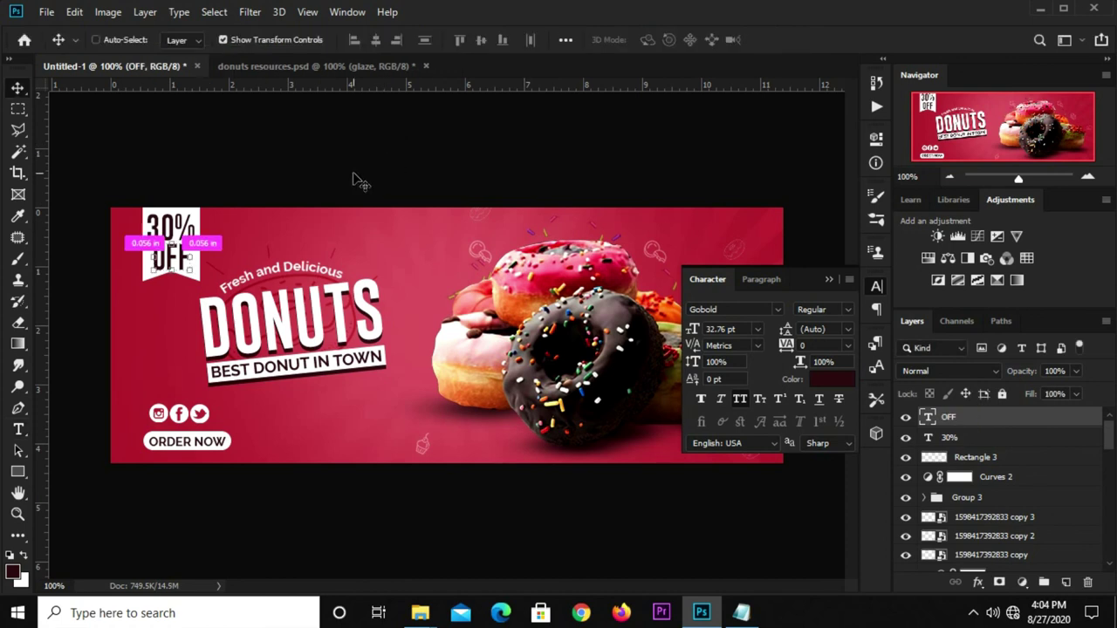
key("ctrl+t")
left_click_drag(192, 275, 181, 265)
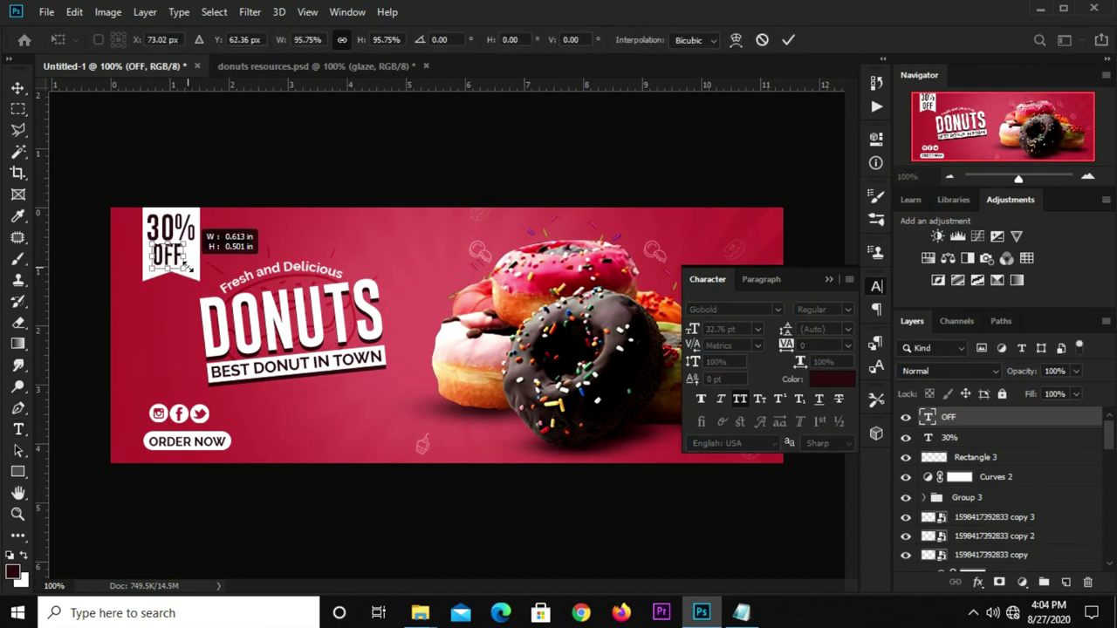
key("Return")
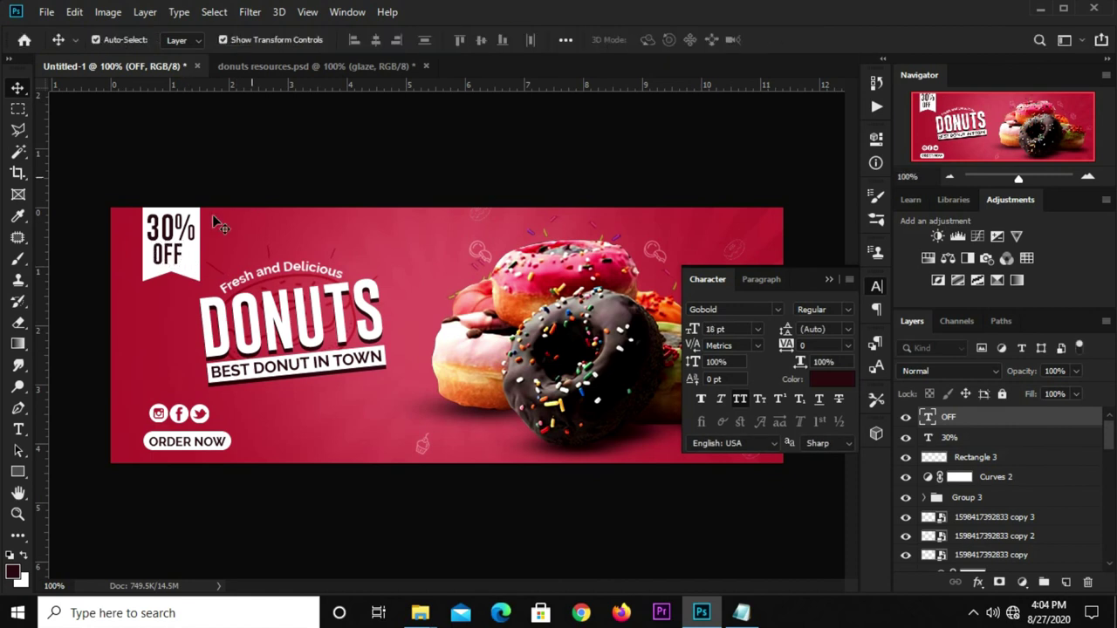
left_click(202, 237)
left_click(823, 277)
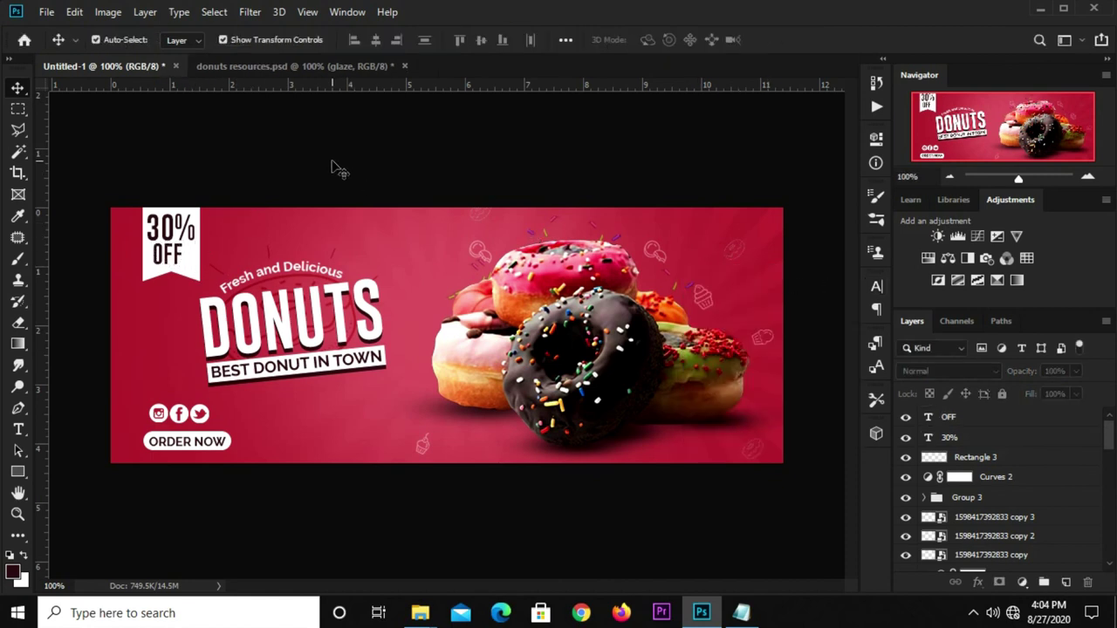
- Group Rectangle 3 with the OFF and 30% text layers into Group 4
left_click(190, 233)
left_click(184, 253)
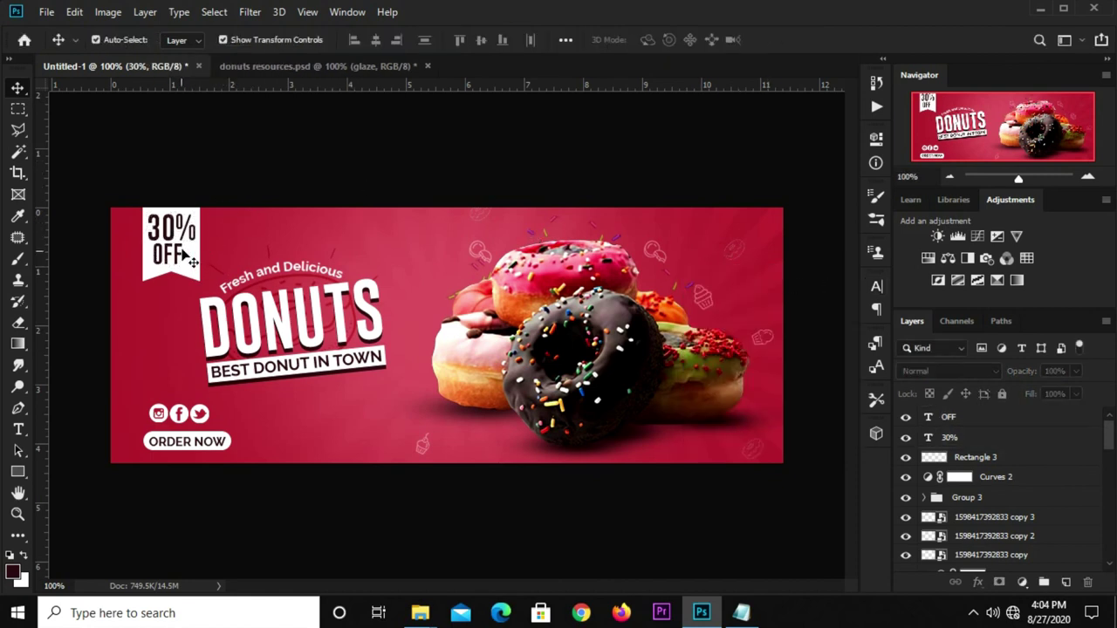
left_click(244, 194)
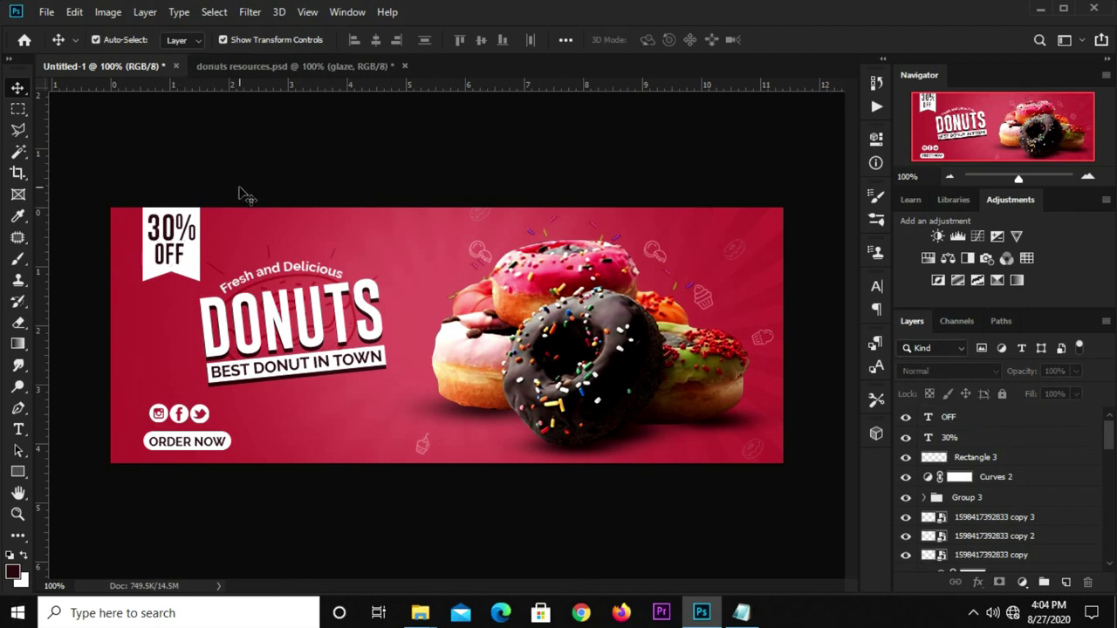
left_click(198, 267)
left_click(262, 157)
left_click(201, 262)
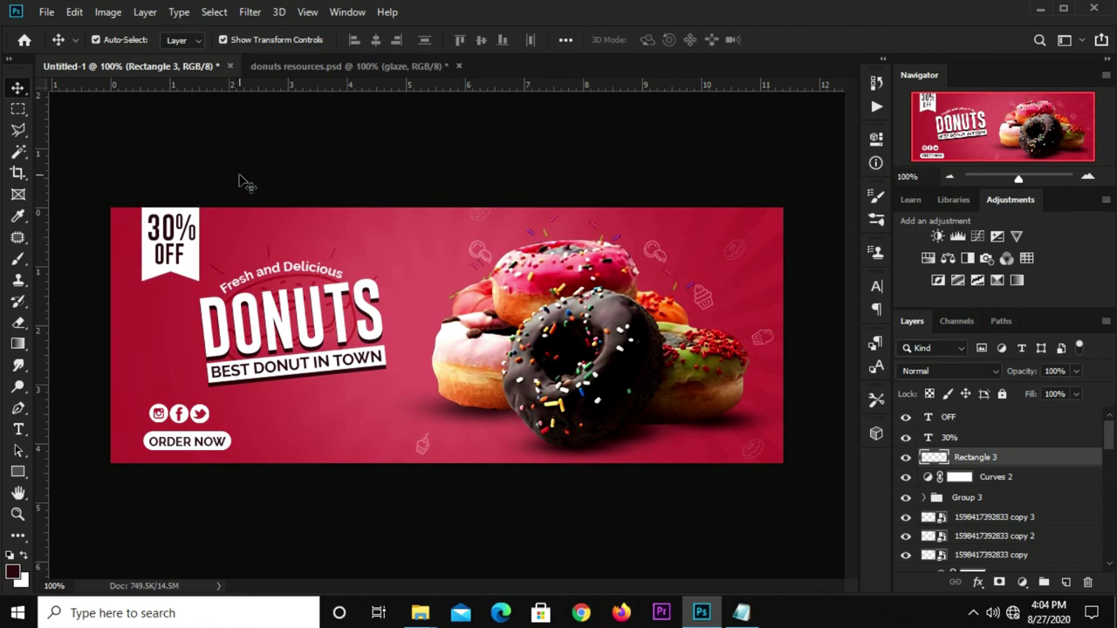
left_click(241, 180)
left_click(192, 260)
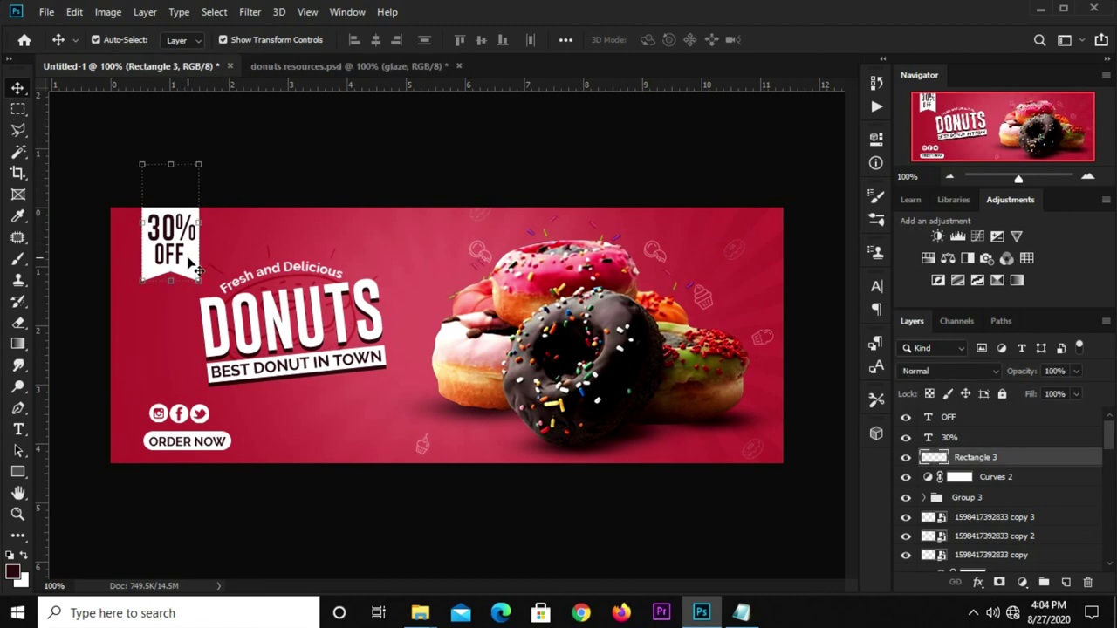
left_click(251, 189)
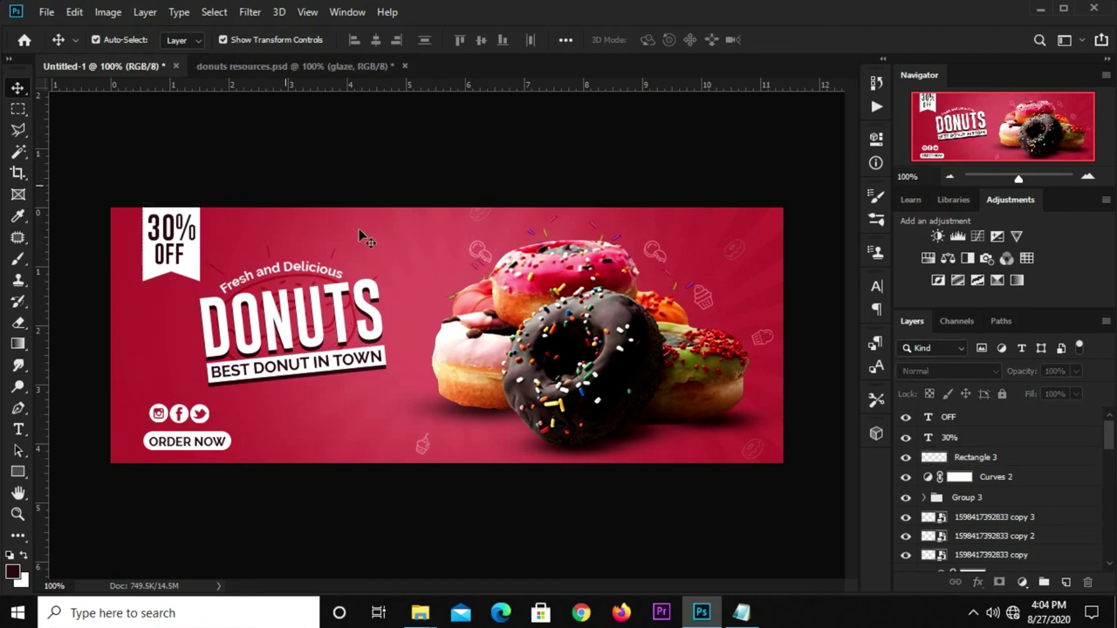
left_click(985, 461)
left_click(976, 419, "shift")
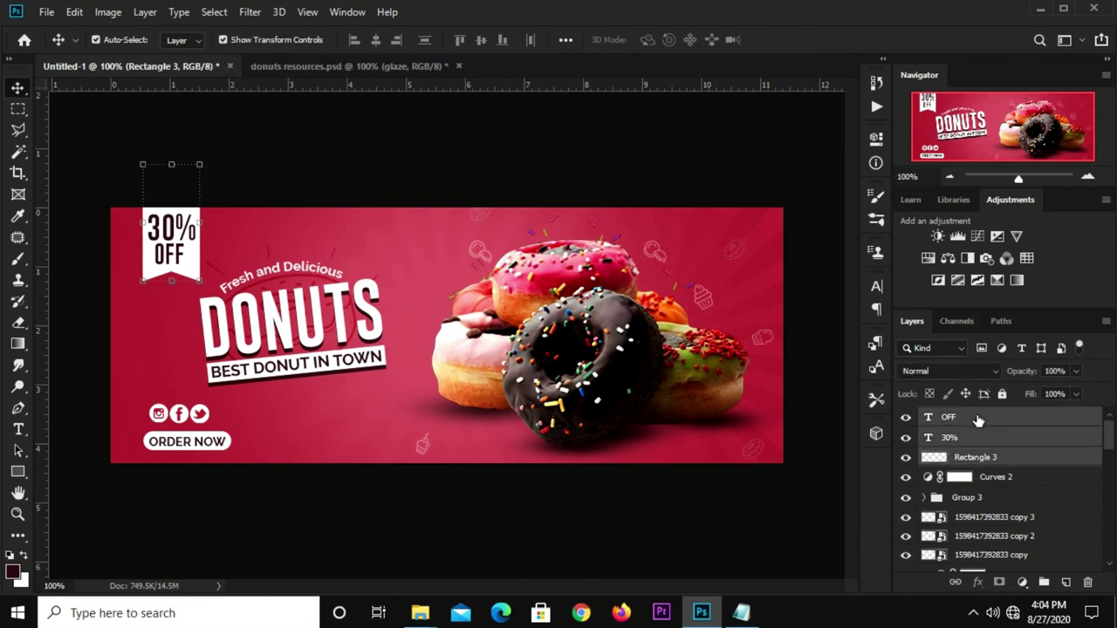
key("ctrl+g")
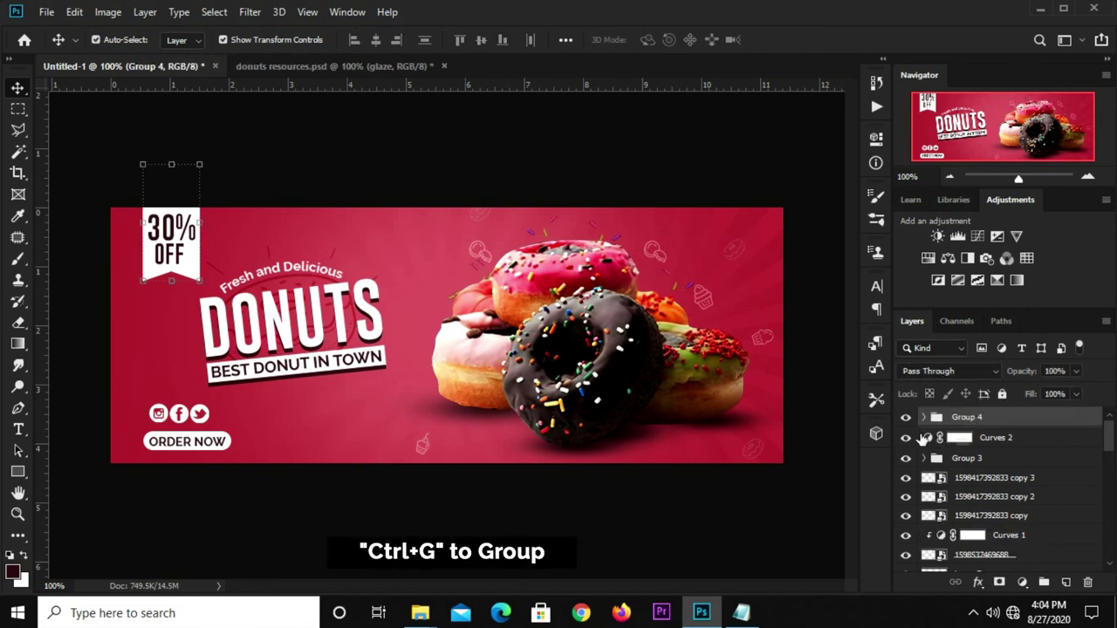
left_click(905, 417)
- Scale the 30% OFF tag group to about 88% and nudge it slightly down
key("ctrl+t")
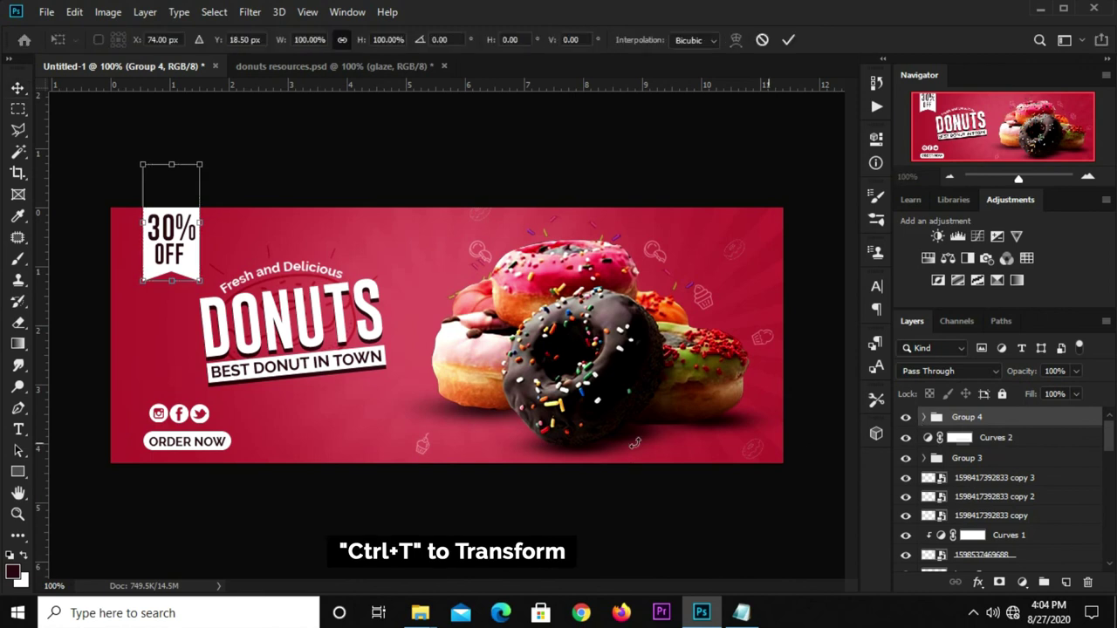
left_click_drag(200, 284, 192, 268)
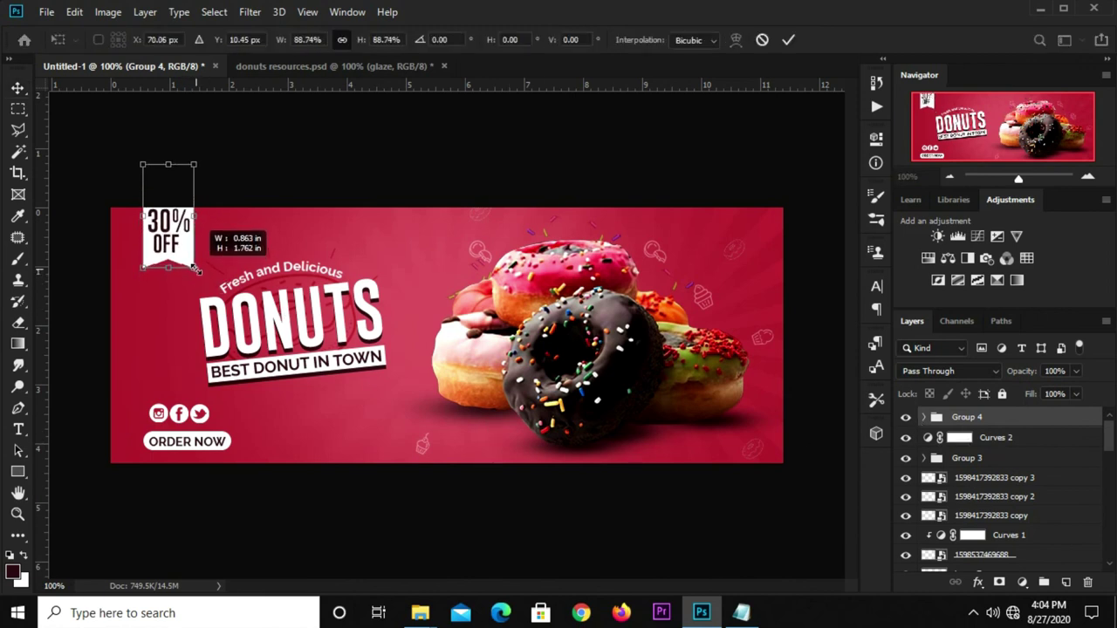
key("Down")
key("Down")
key("Down")
key("Down")
key("Down")
key("Down")
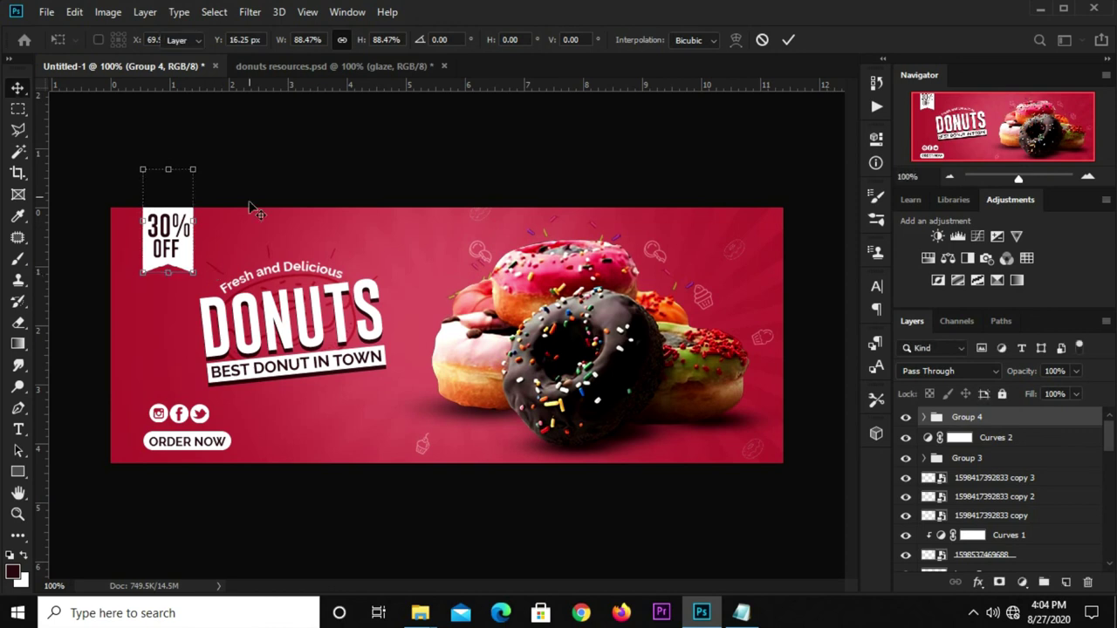
key("Return")
left_click(273, 188)
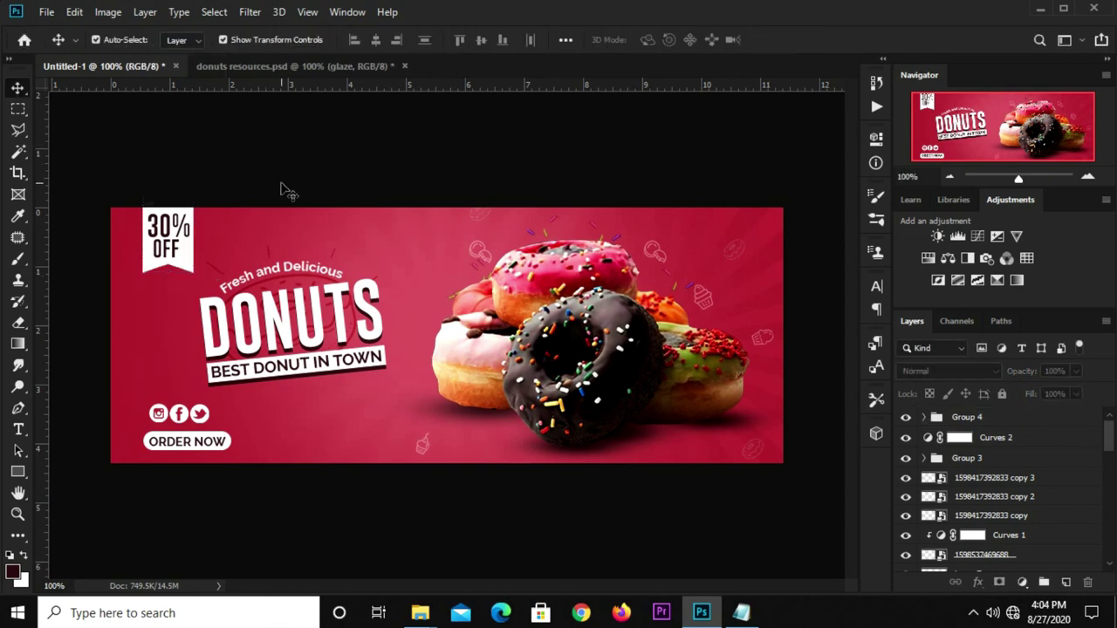
key("ctrl")
scroll(558, 478, "up", 1)
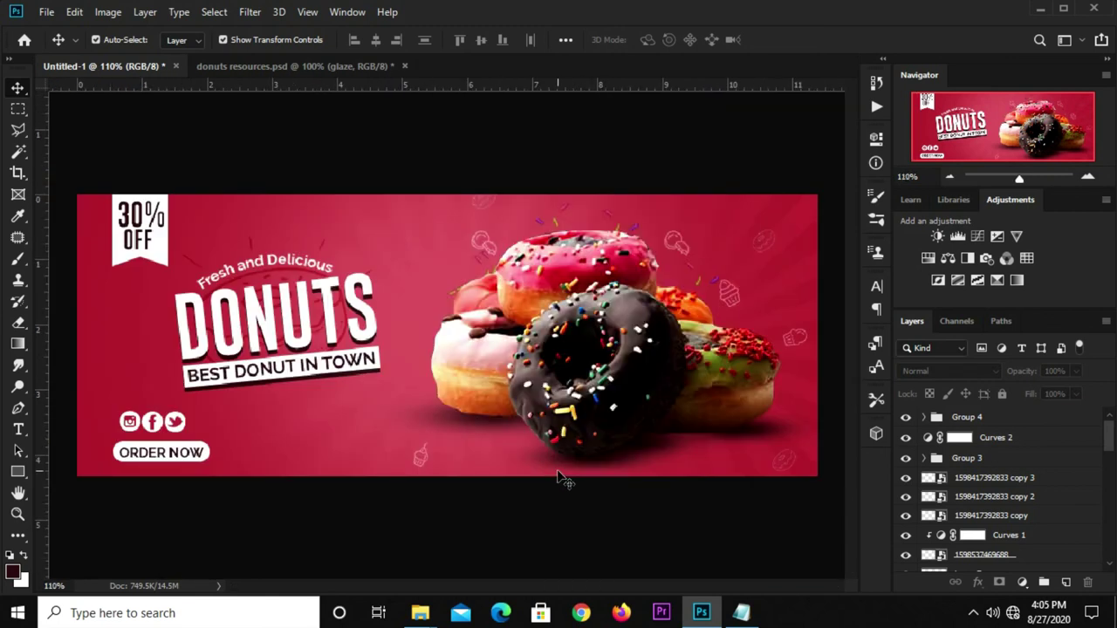
scroll(559, 478, "down", 1)
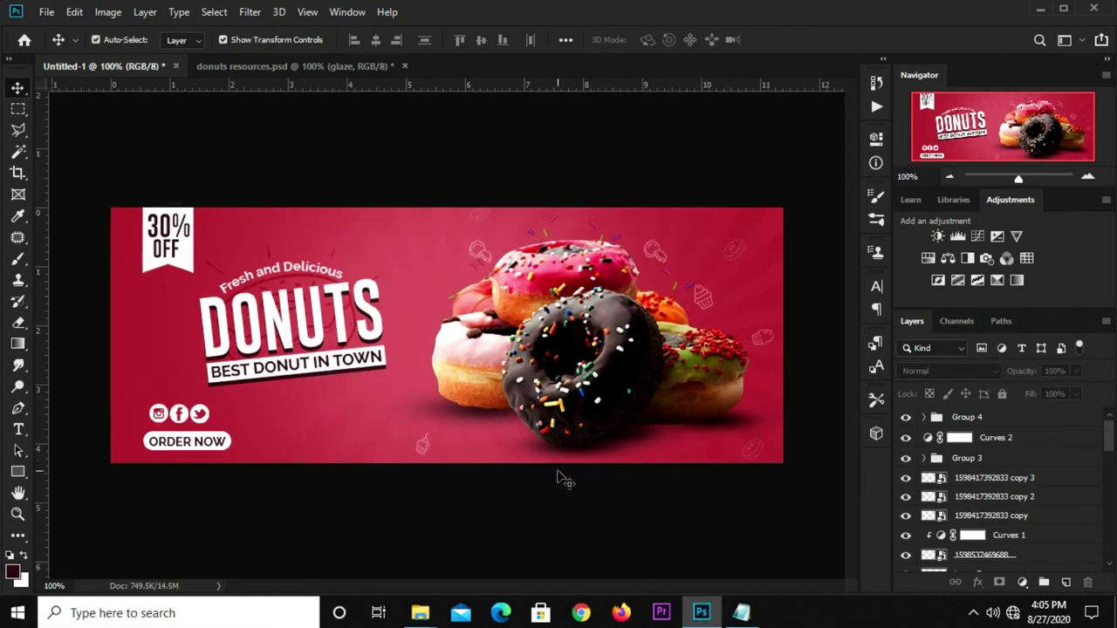